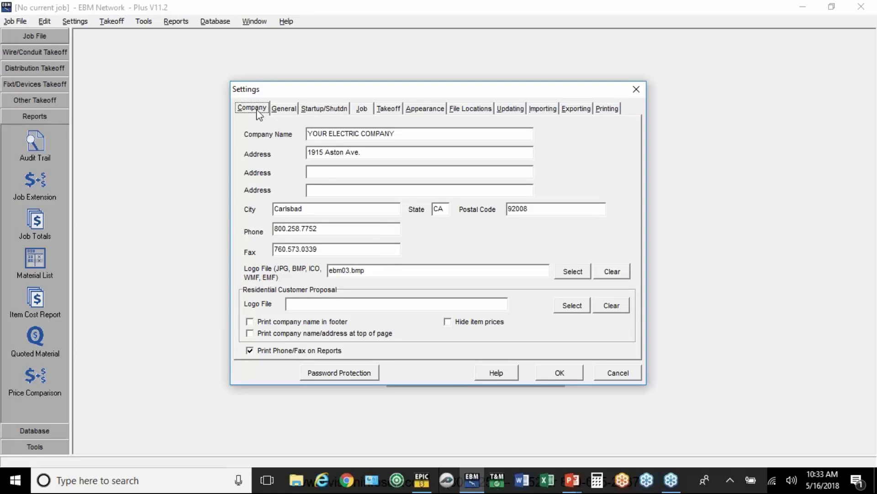
Accept the company settings and review the sales tax, overhead and profit allocations in the commercial default job settings.
{"action": "left_click", "coordinate": [559, 373]}
{"action": "left_click", "coordinate": [82, 25]}
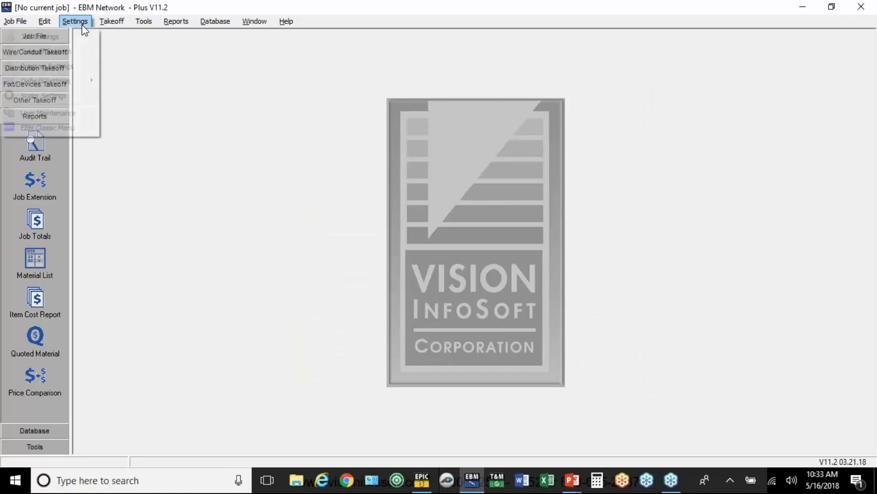
{"action": "mouse_move", "coordinate": [77, 80]}
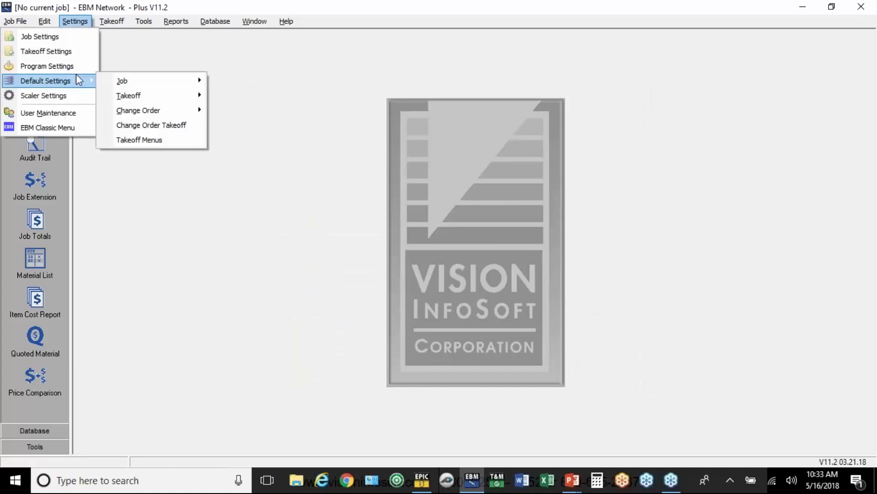
{"action": "mouse_move", "coordinate": [122, 84]}
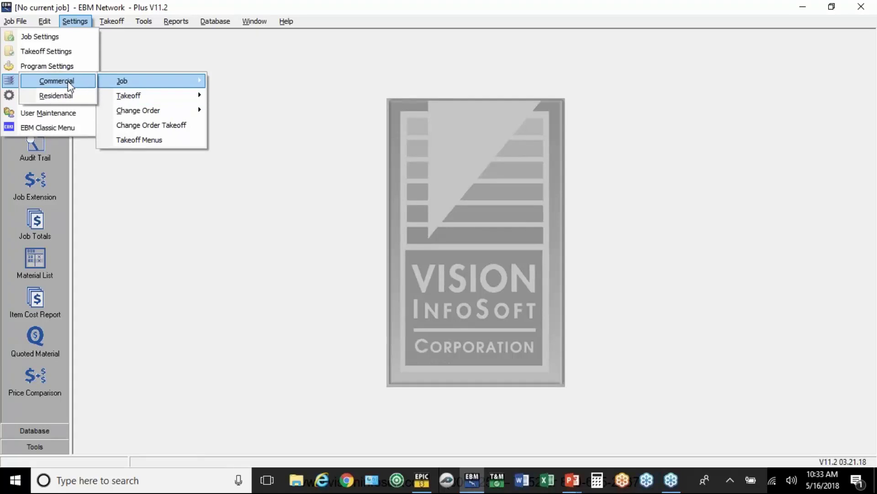
{"action": "left_click", "coordinate": [70, 83]}
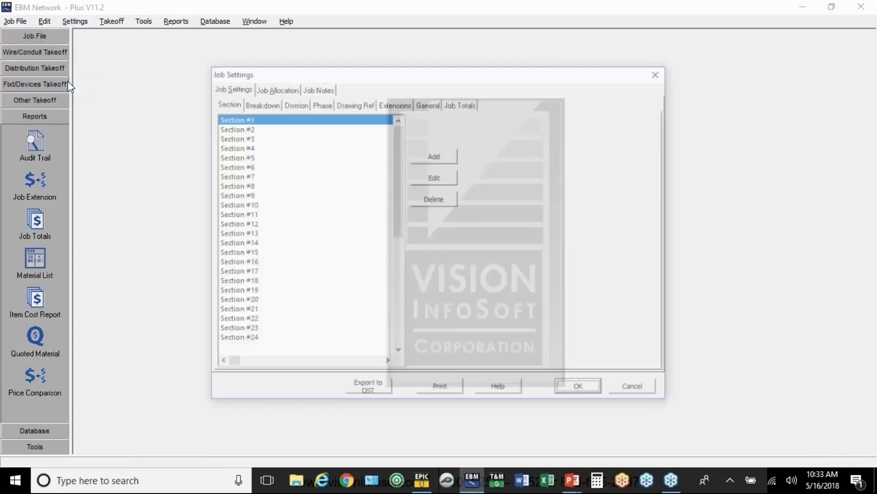
{"action": "left_click", "coordinate": [280, 90]}
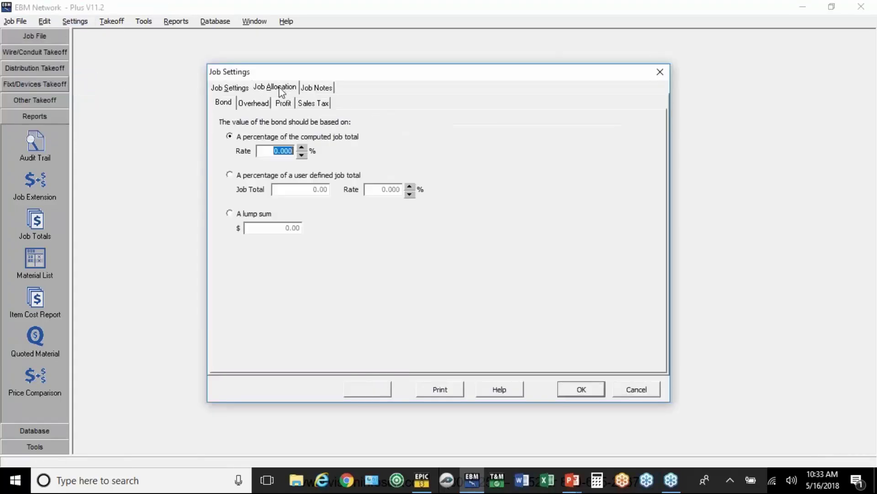
{"action": "left_click", "coordinate": [316, 108]}
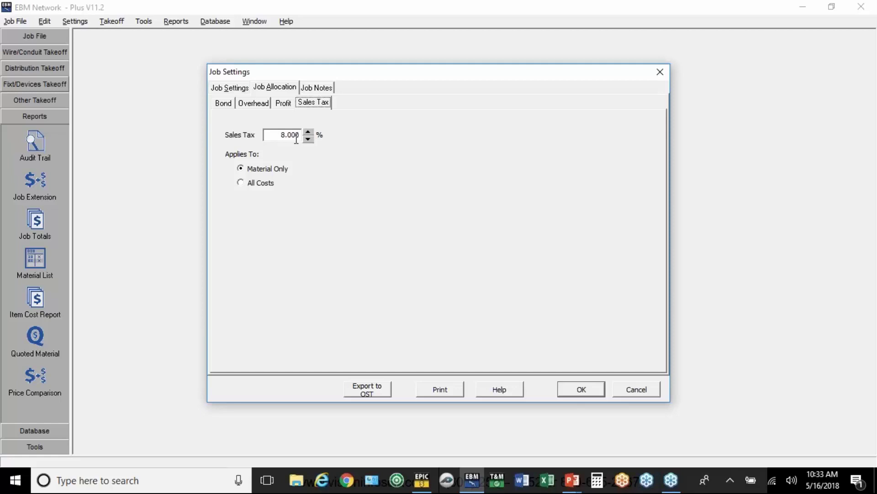
{"action": "left_click", "coordinate": [254, 104]}
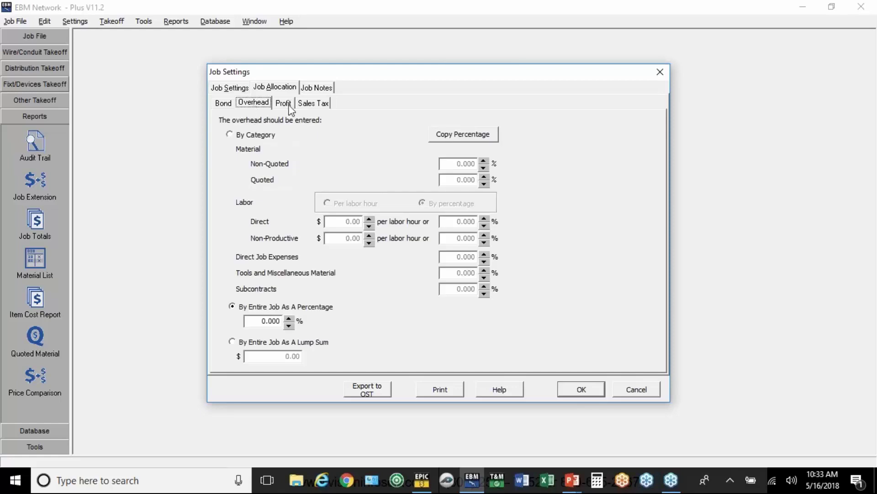
{"action": "left_click", "coordinate": [289, 109]}
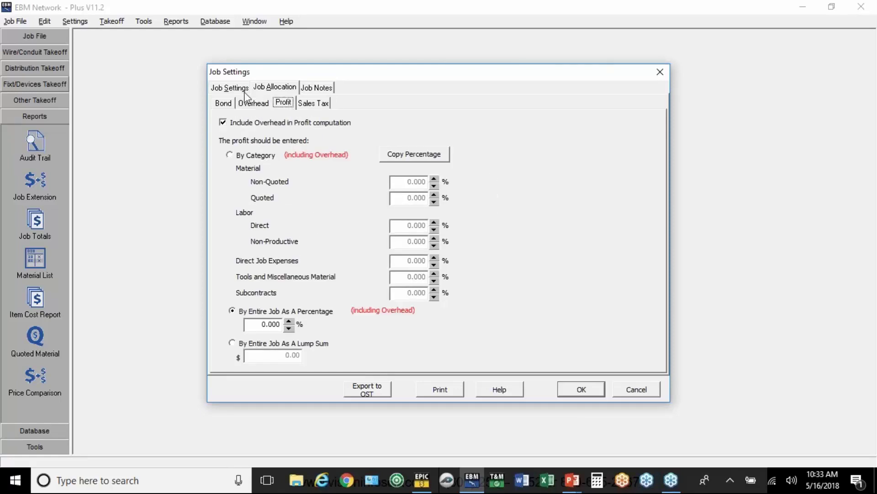
Review the extension settings and the direct labor base rates and burden of the commercial job defaults, and accept them.
{"action": "left_click", "coordinate": [228, 87]}
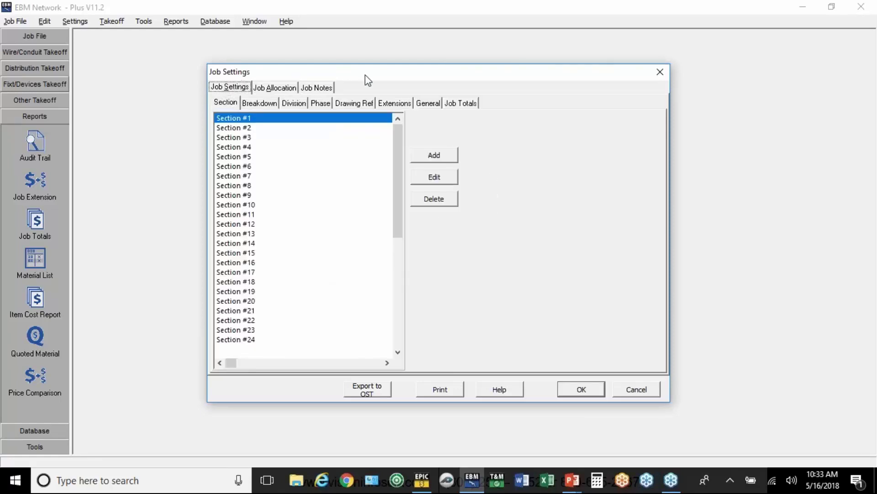
{"action": "left_click", "coordinate": [389, 108]}
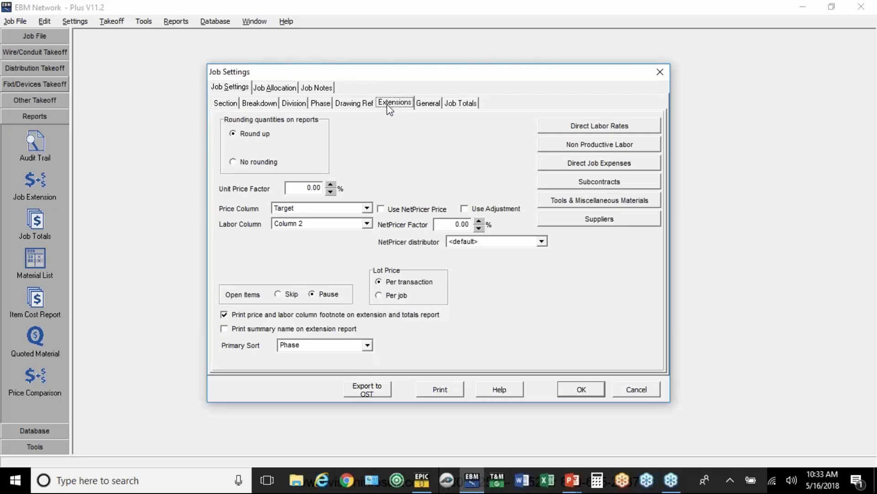
{"action": "left_click", "coordinate": [588, 128]}
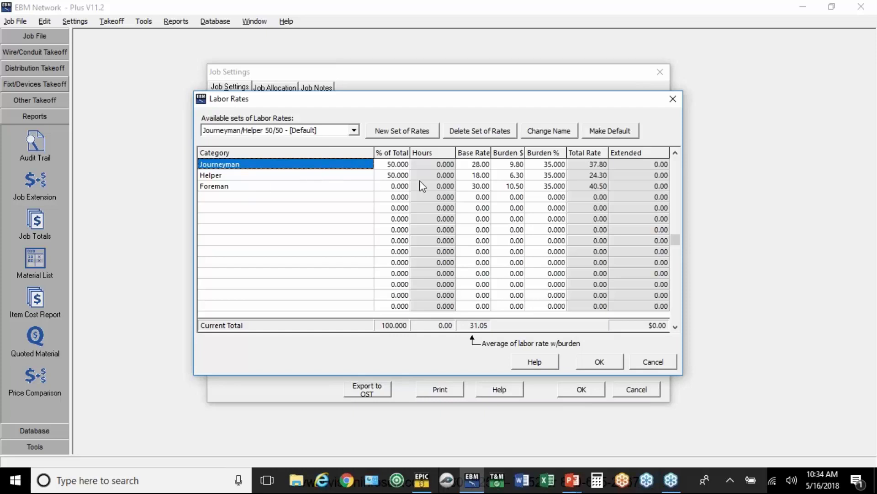
{"action": "left_click", "coordinate": [487, 167]}
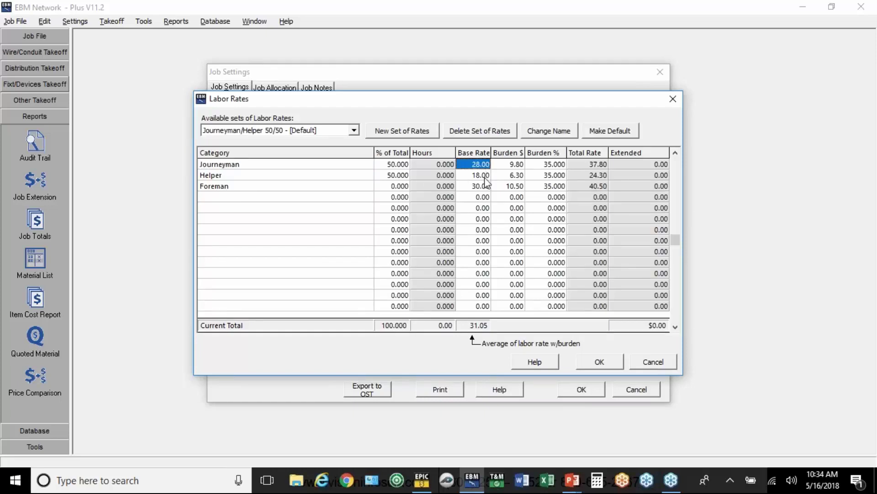
{"action": "left_click", "coordinate": [486, 179]}
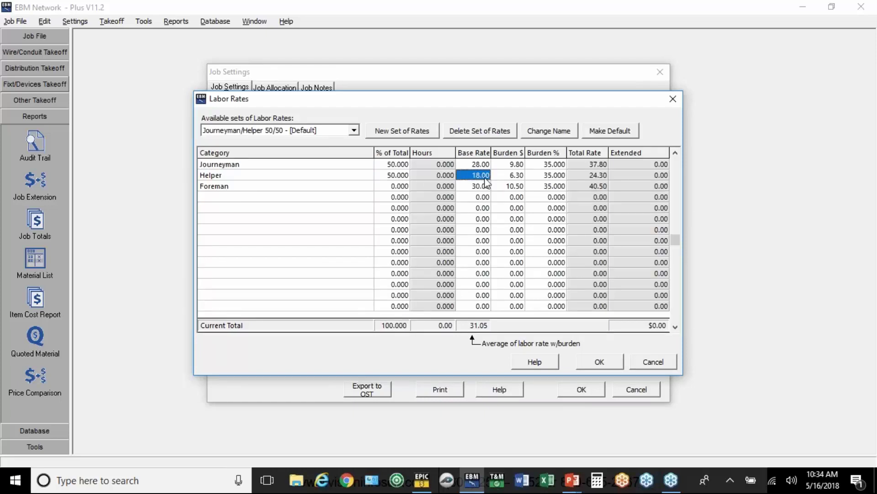
{"action": "left_click", "coordinate": [555, 177]}
{"action": "left_click", "coordinate": [517, 177]}
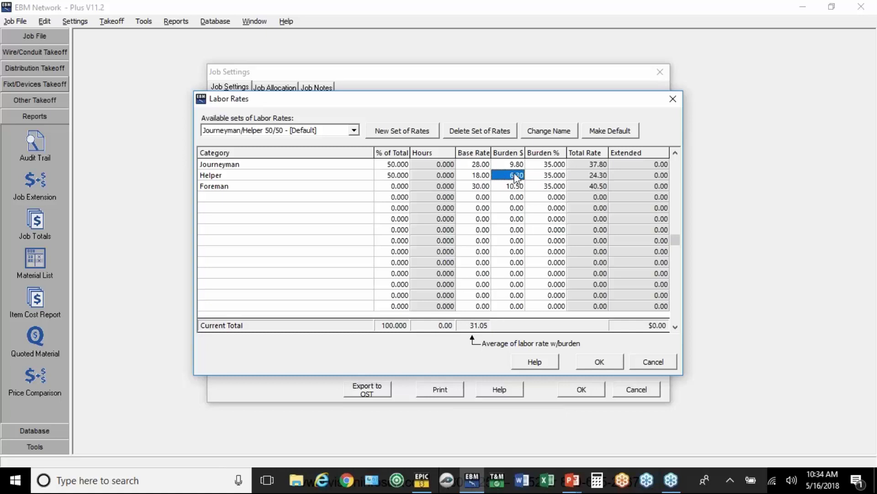
{"action": "left_click", "coordinate": [516, 165]}
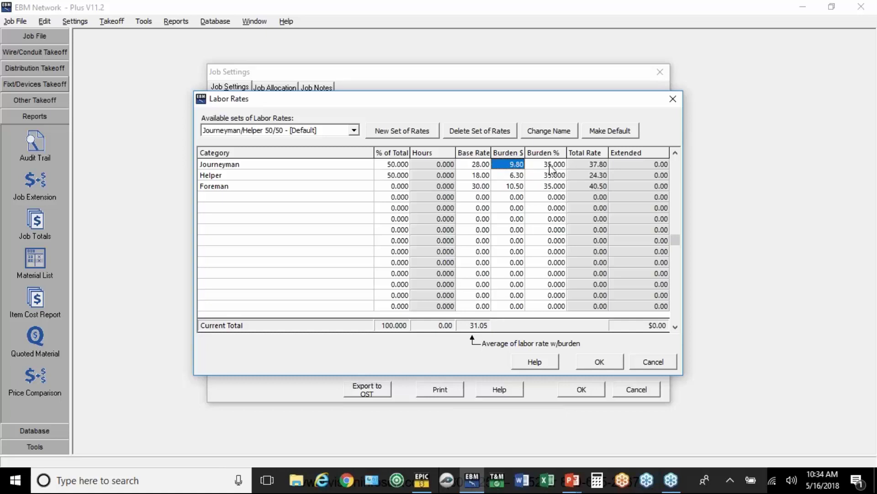
{"action": "left_click", "coordinate": [551, 166]}
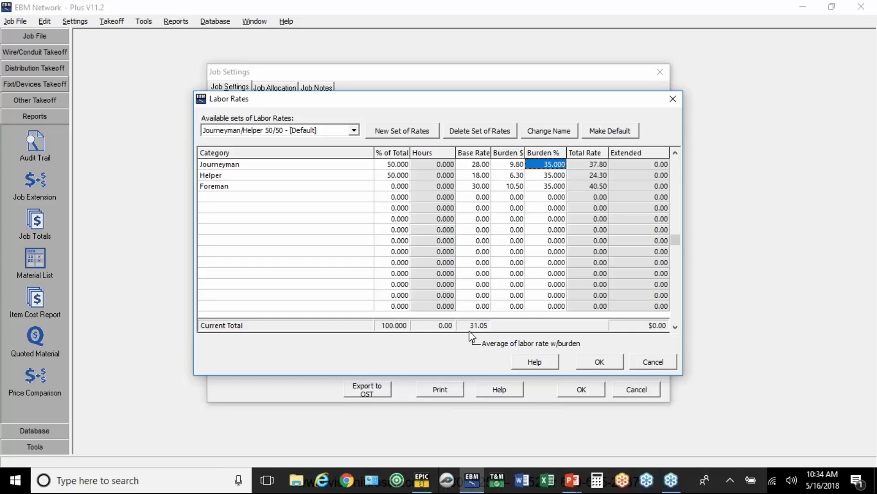
{"action": "left_click", "coordinate": [583, 362]}
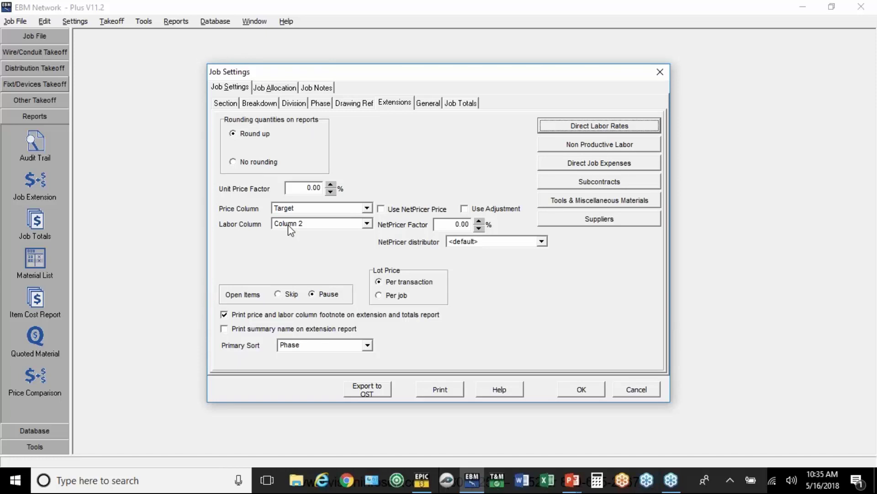
{"action": "left_click", "coordinate": [575, 397]}
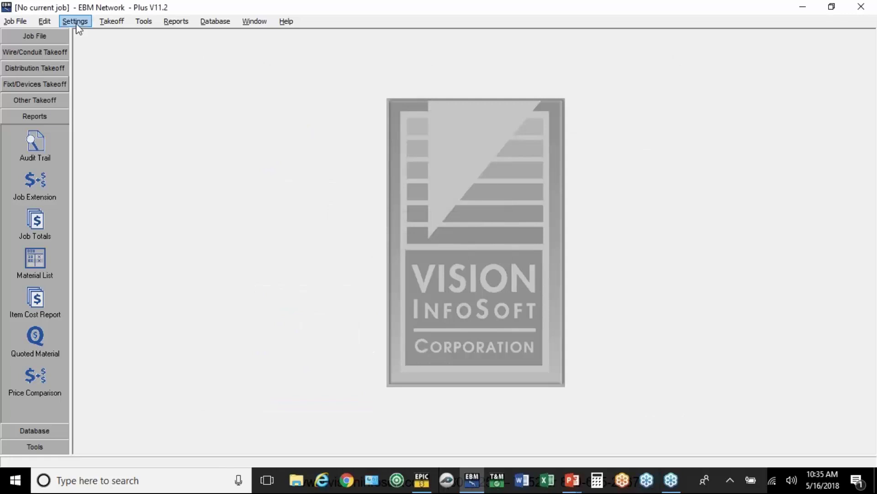
Check the sales tax allocation in the commercial default change order settings.
{"action": "left_click", "coordinate": [77, 23]}
{"action": "mouse_move", "coordinate": [78, 85]}
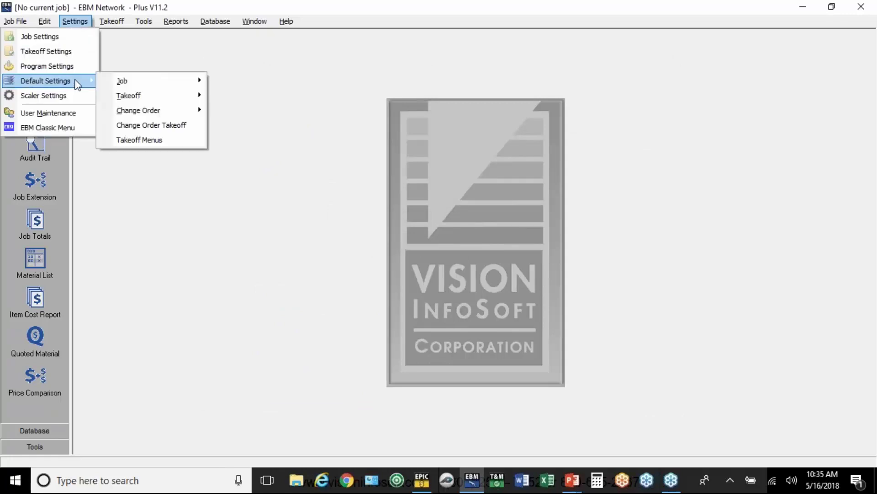
{"action": "mouse_move", "coordinate": [130, 113]}
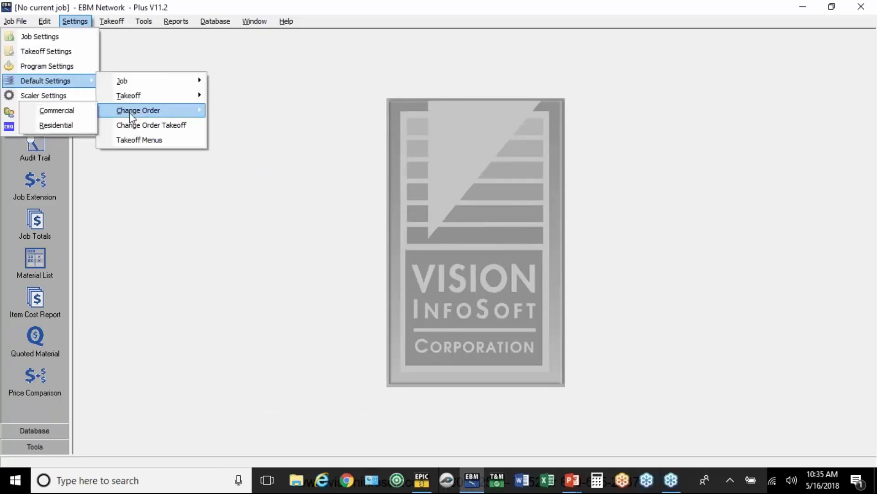
{"action": "left_click", "coordinate": [80, 113]}
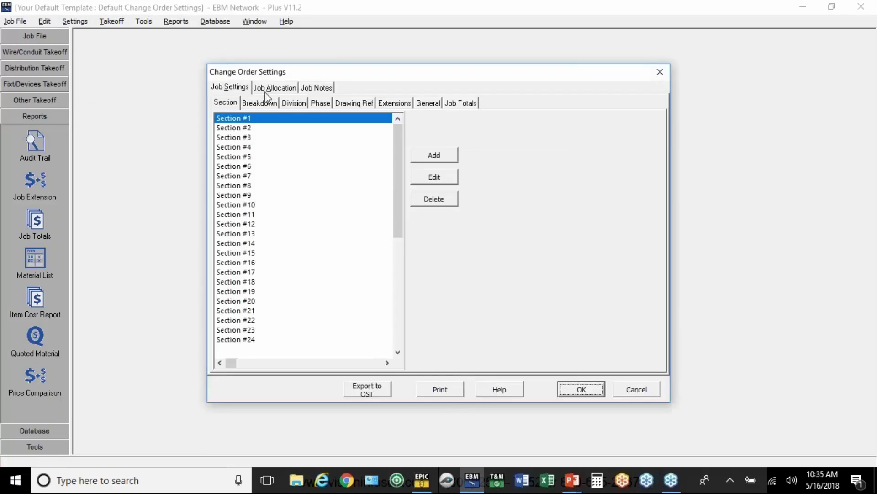
{"action": "left_click", "coordinate": [274, 89]}
{"action": "left_click", "coordinate": [314, 103]}
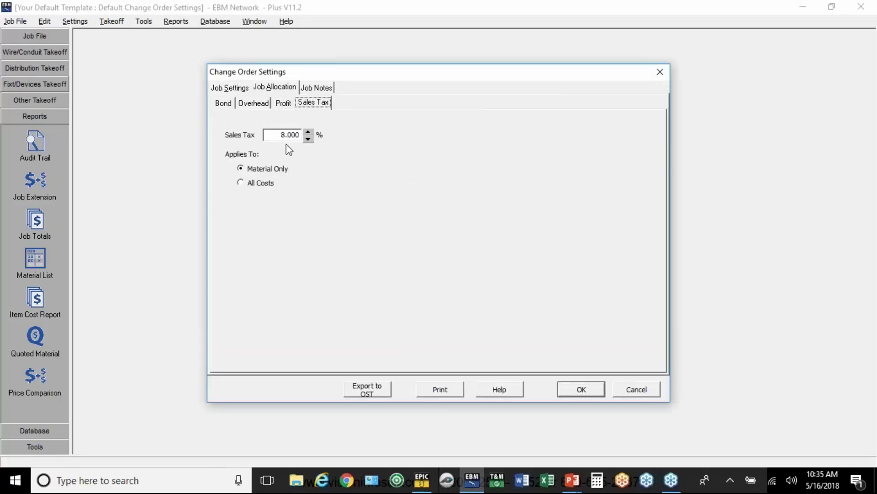
Review the change order extension settings and the Electrician's direct labor base rate, and accept the change order defaults.
{"action": "left_click", "coordinate": [230, 89]}
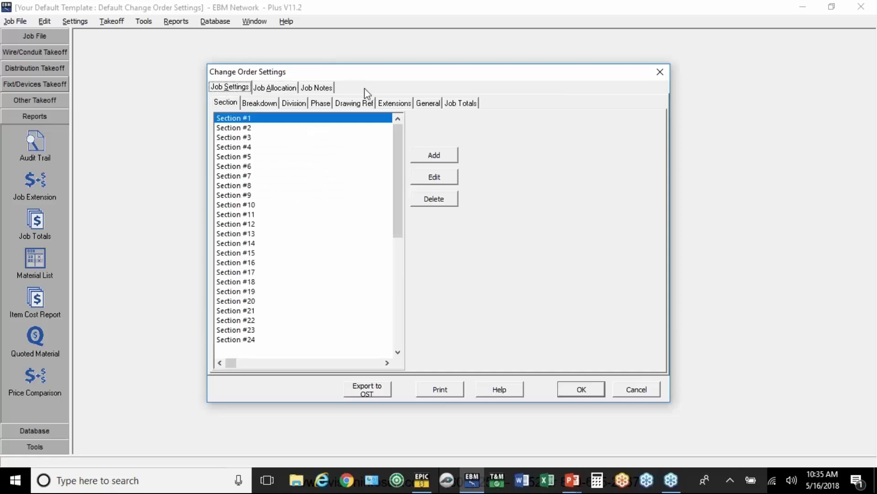
{"action": "left_click", "coordinate": [389, 104]}
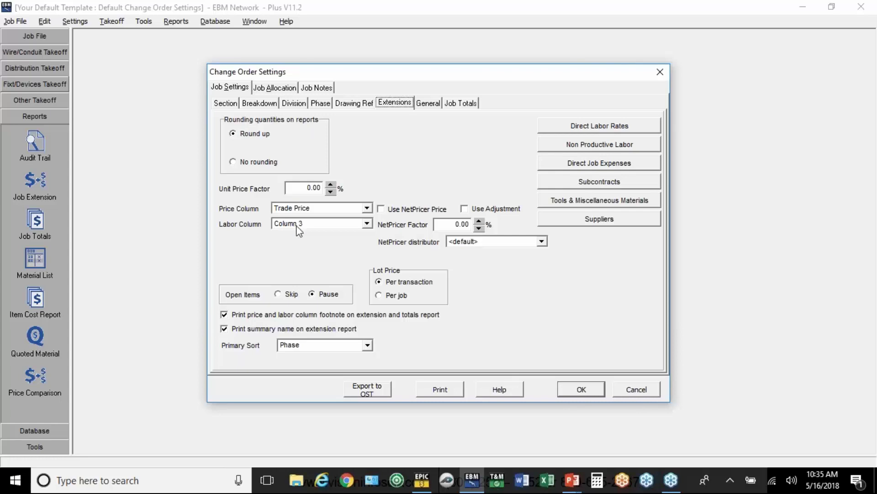
{"action": "left_click", "coordinate": [597, 133]}
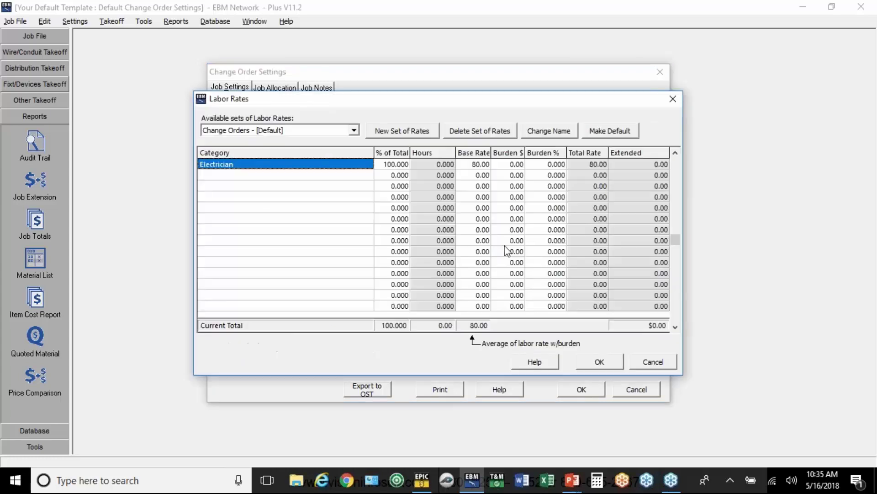
{"action": "left_click", "coordinate": [483, 166]}
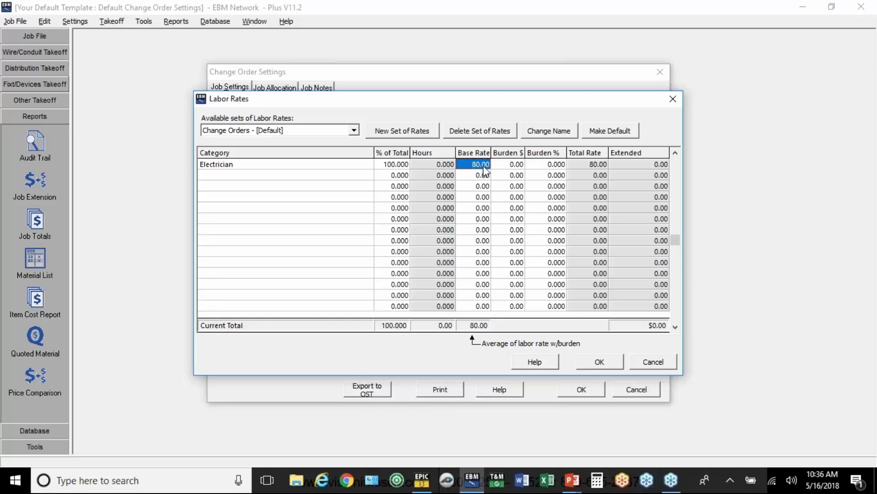
{"action": "left_click", "coordinate": [593, 364]}
{"action": "left_click", "coordinate": [584, 442]}
Set the branch circuit conduit size to 3/4" in the commercial default takeoff settings and accept the change.
{"action": "left_click", "coordinate": [78, 23]}
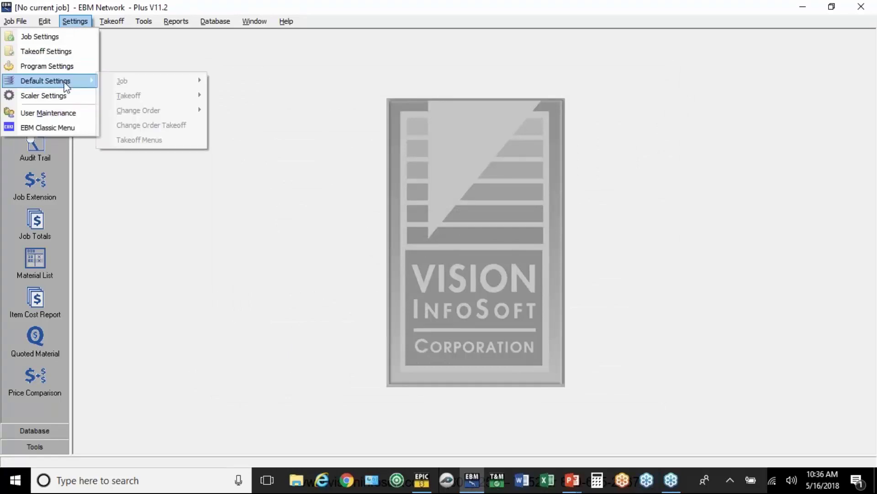
{"action": "mouse_move", "coordinate": [122, 91]}
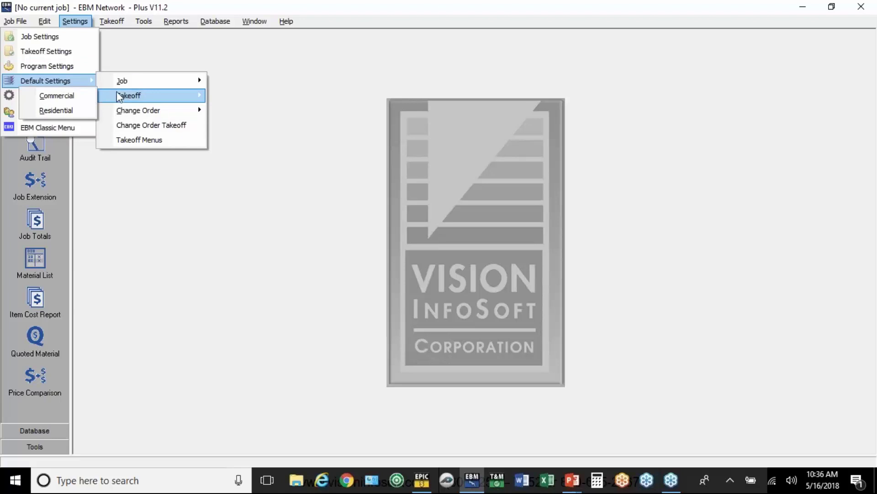
{"action": "left_click", "coordinate": [73, 97]}
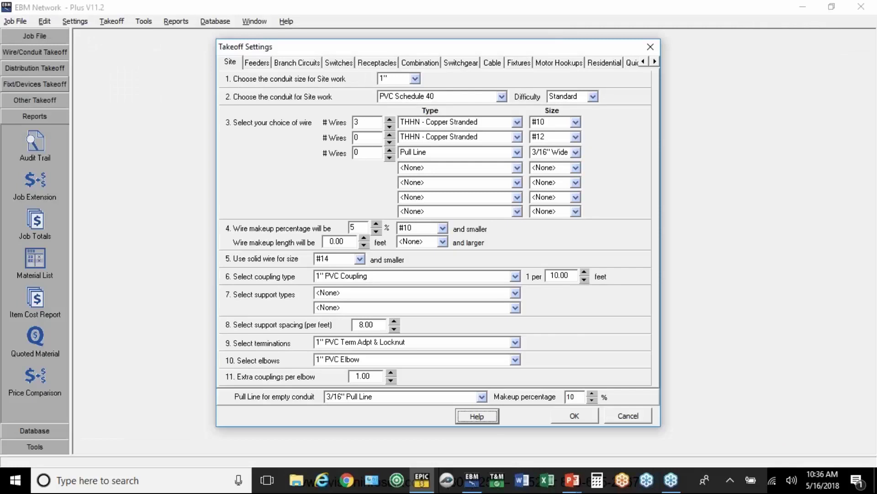
{"action": "left_click", "coordinate": [288, 64]}
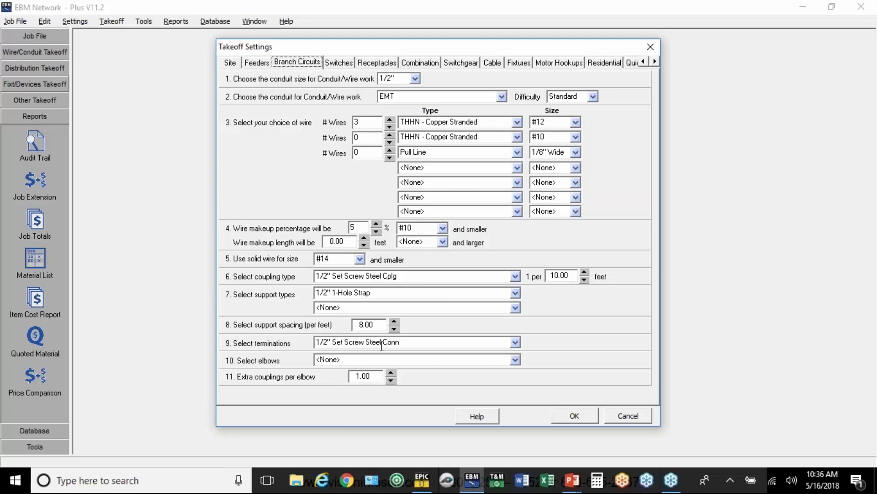
{"action": "left_click", "coordinate": [416, 79]}
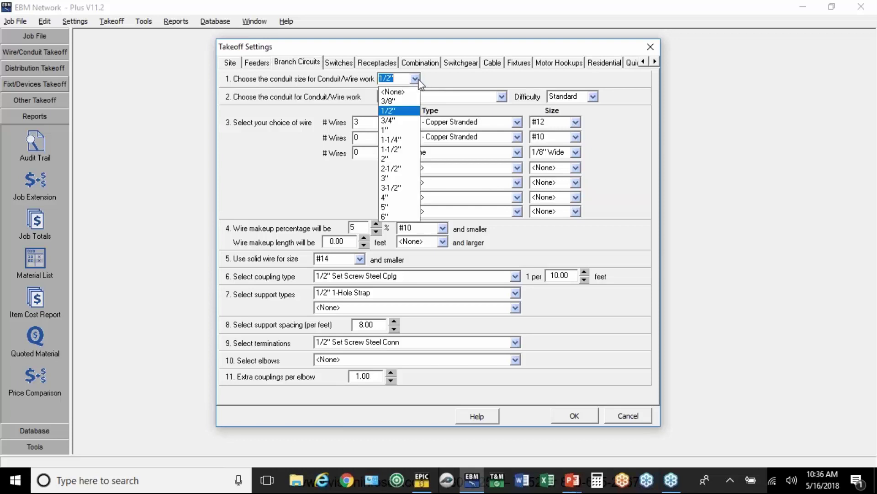
{"action": "left_click", "coordinate": [396, 120]}
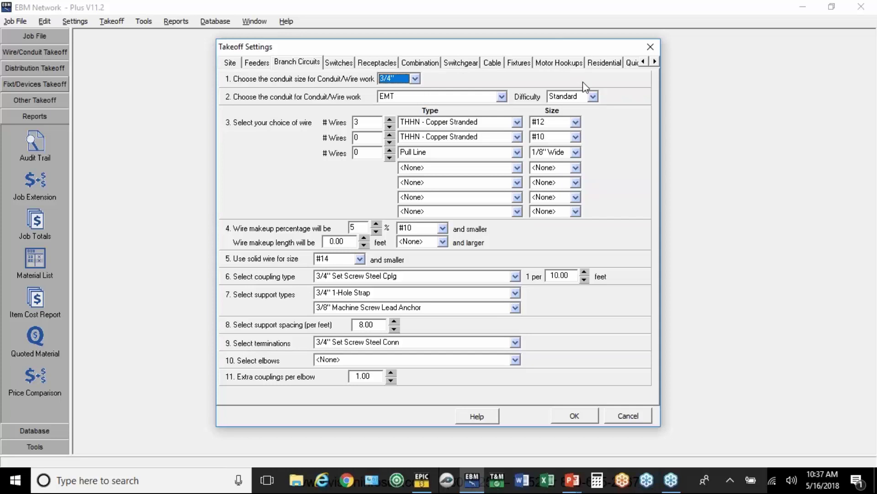
{"action": "left_click", "coordinate": [576, 416]}
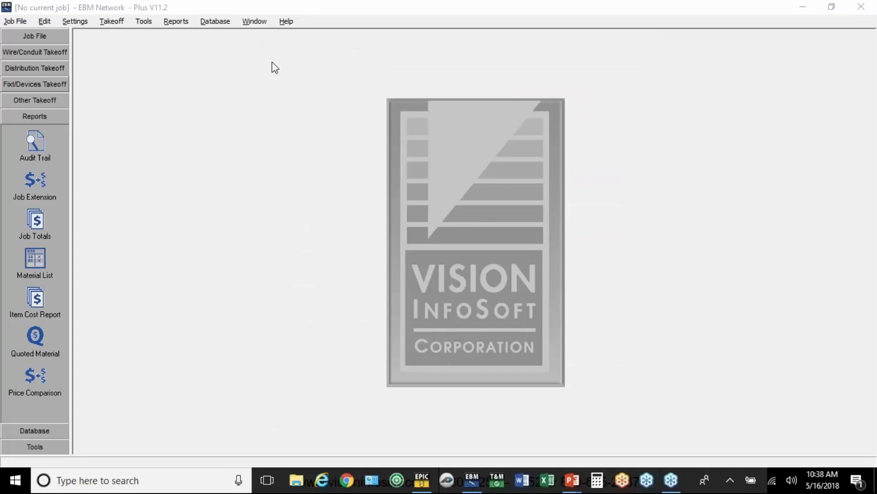
Create a new commercial job named "EBM ADVANCED WEBINAR #1" with the work description "NEW OFFICE".
{"action": "left_click", "coordinate": [48, 36]}
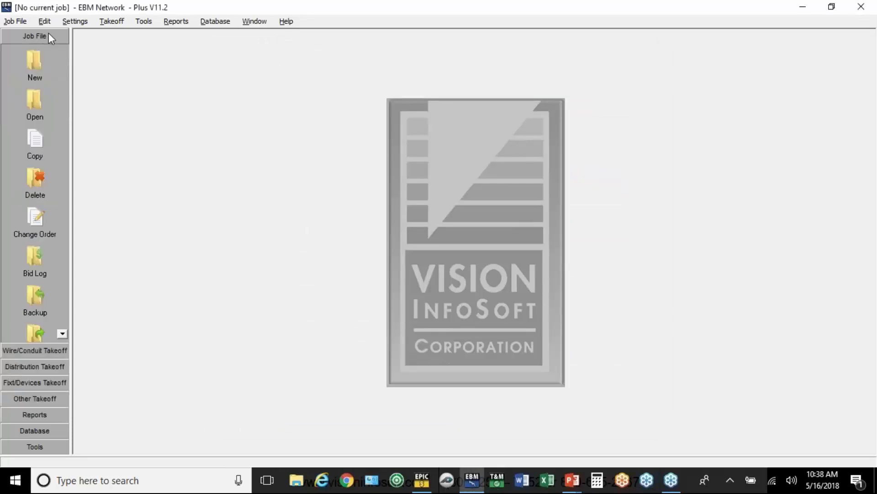
{"action": "left_click", "coordinate": [36, 58]}
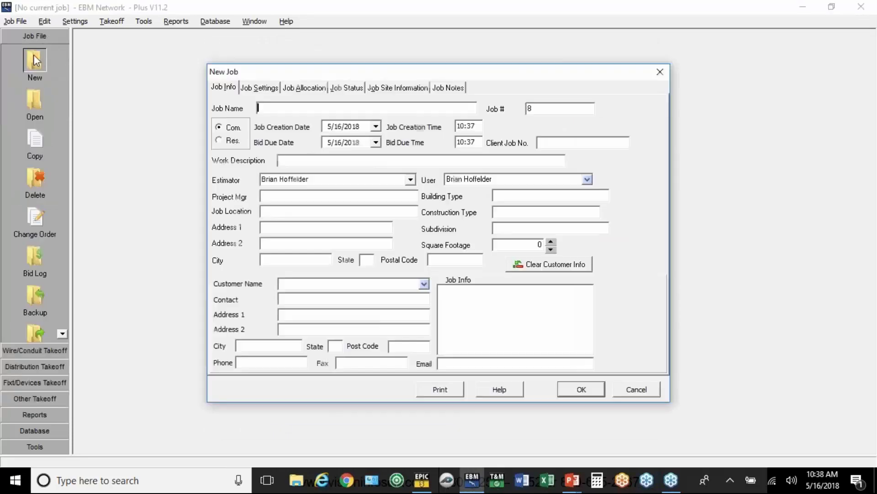
{"action": "type", "text": "EBM ADV"}
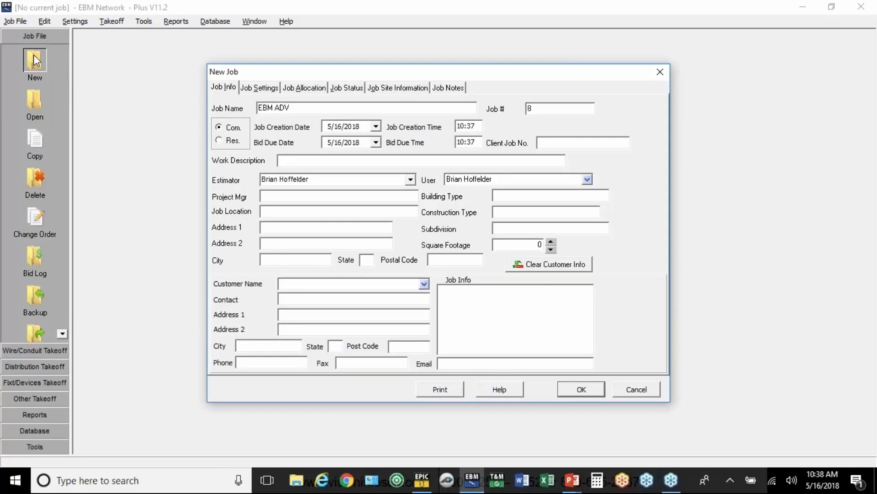
{"action": "type", "text": "ANCED WEBINAR #1"}
{"action": "left_click", "coordinate": [293, 159]}
{"action": "type", "text": "NEW OFFICE"}
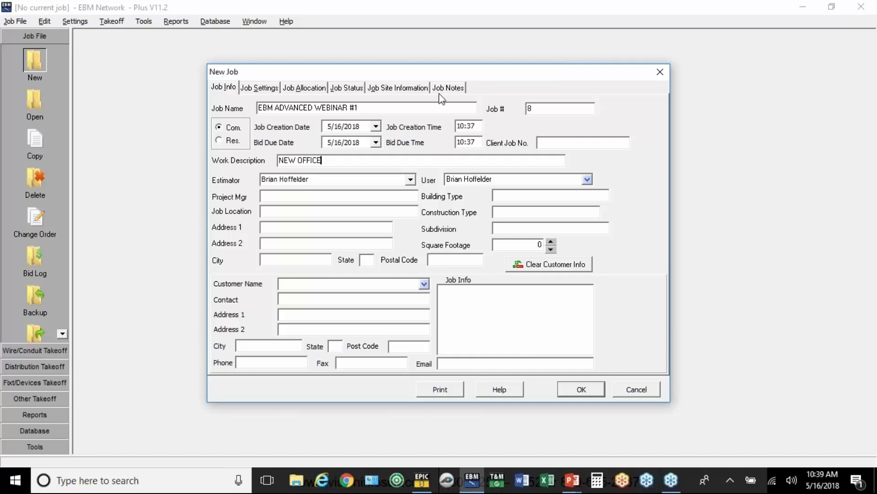
{"action": "key", "text": "Return"}
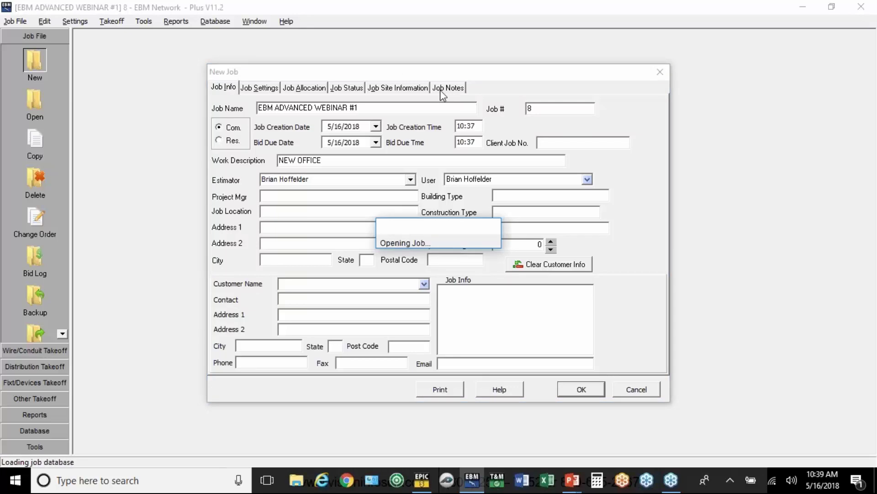
Look over the new job's notes and job settings, and return to its general information.
{"action": "left_click", "coordinate": [440, 90]}
{"action": "left_click", "coordinate": [333, 138]}
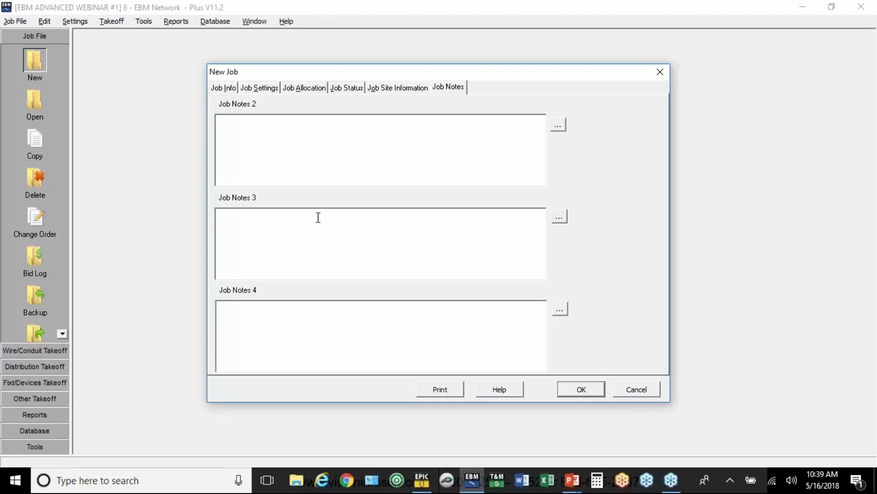
{"action": "left_click", "coordinate": [267, 90]}
{"action": "left_click", "coordinate": [232, 90]}
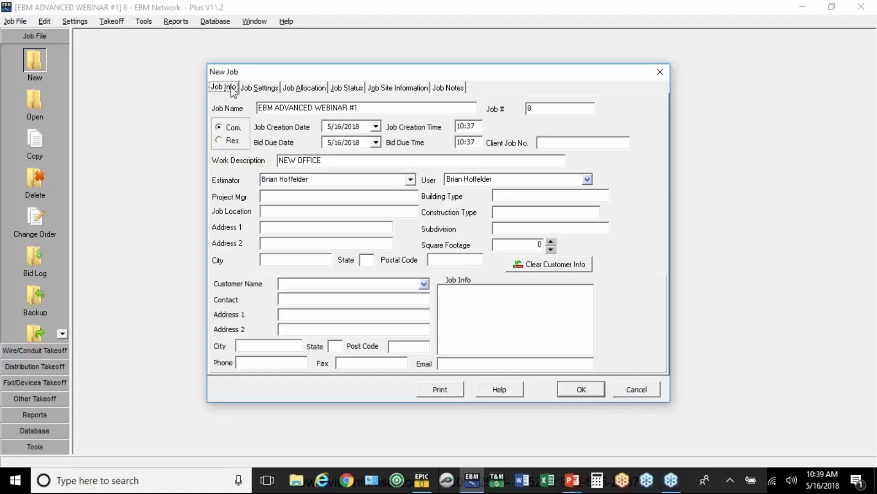
Select ABC CO. as the job's customer, set the square footage to 100000 and accept the job information.
{"action": "left_click", "coordinate": [424, 284]}
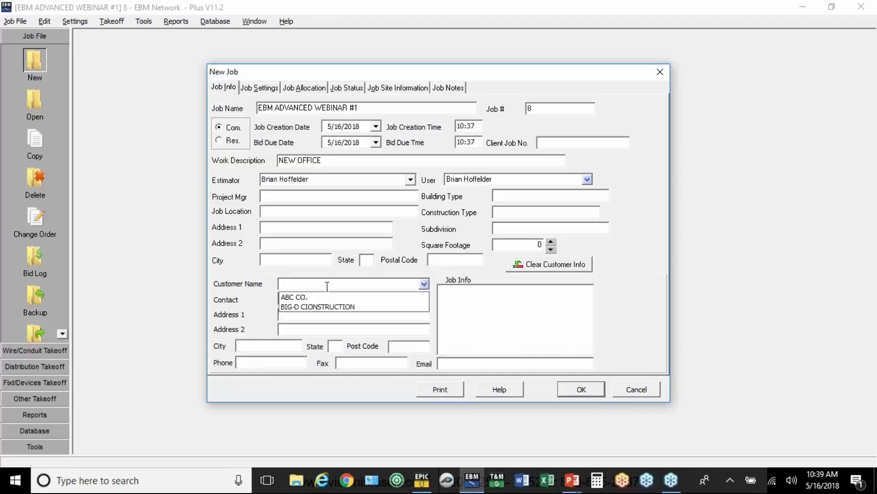
{"action": "left_click", "coordinate": [302, 298]}
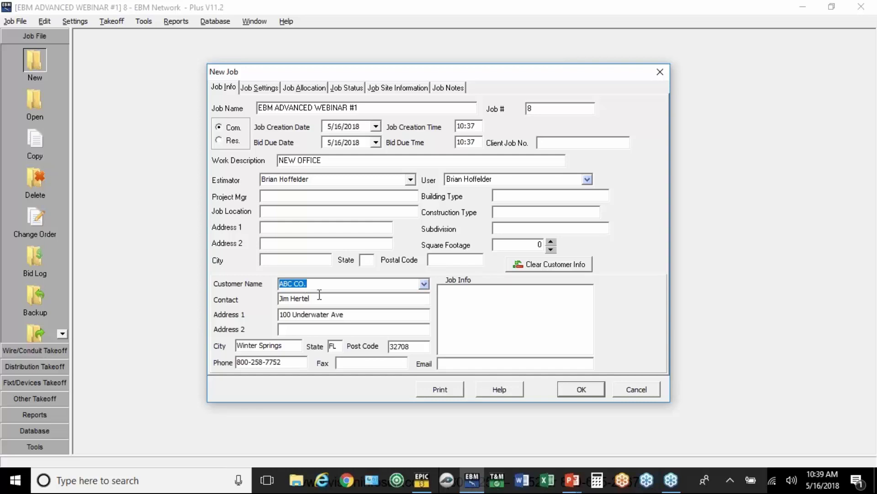
{"action": "left_click", "coordinate": [534, 242]}
{"action": "type", "text": "100000"}
{"action": "left_click", "coordinate": [585, 389]}
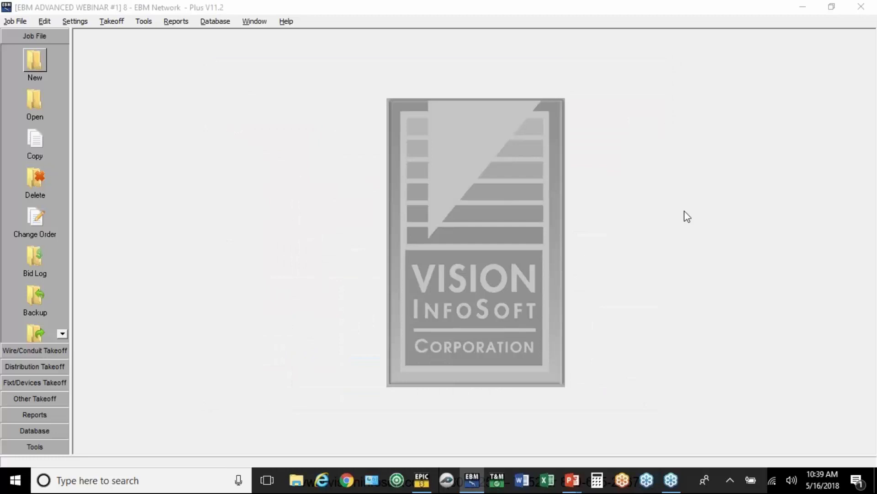
{"action": "left_click", "coordinate": [466, 87]}
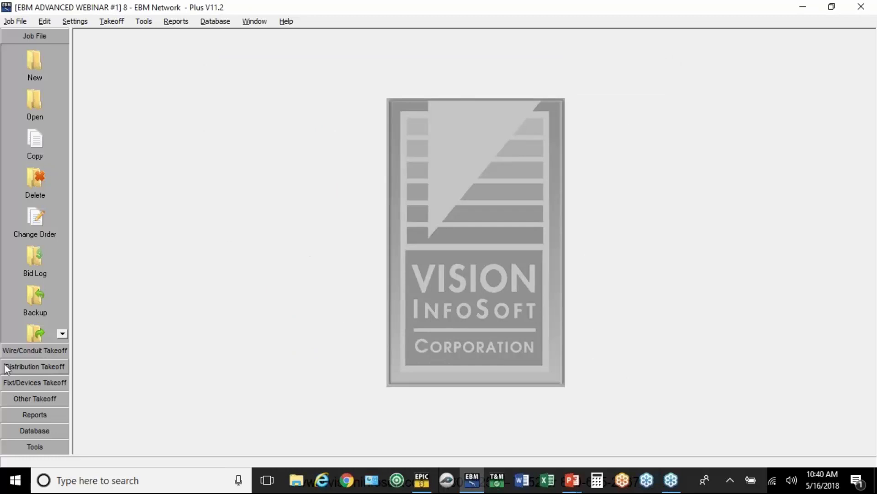
In the branch circuits takeoff, take off 2600 feet of 3/4" EMT with three #12 THHN stranded wires in 130 runs.
{"action": "left_click", "coordinate": [23, 350]}
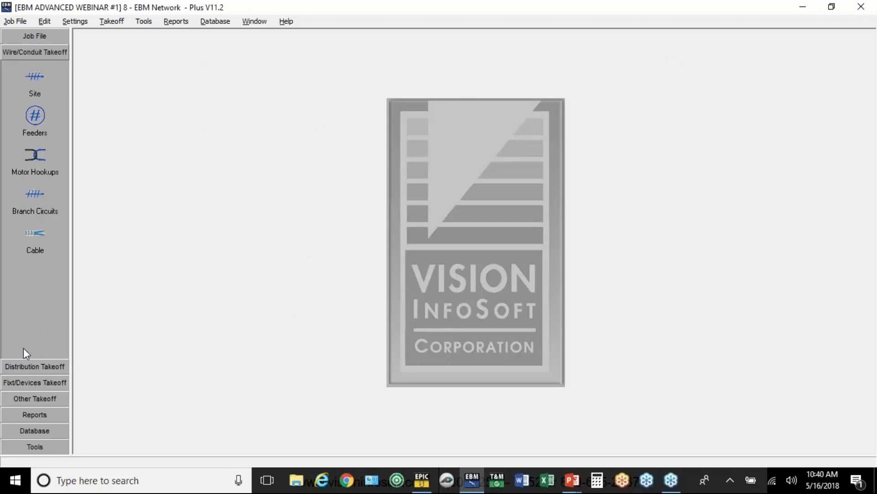
{"action": "left_click", "coordinate": [38, 197]}
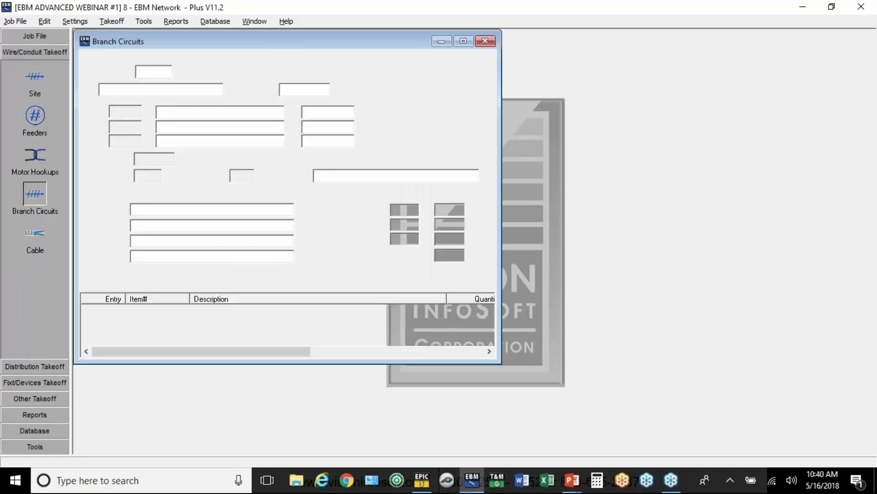
{"action": "left_click", "coordinate": [463, 41]}
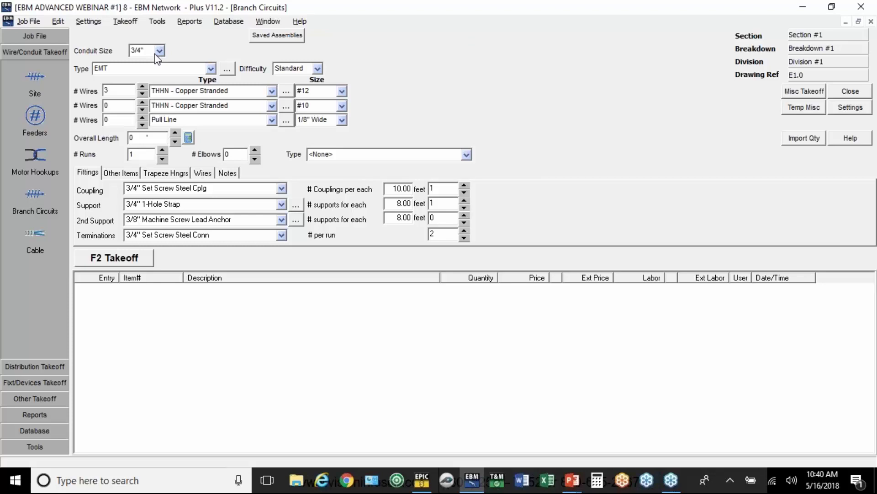
{"action": "left_click", "coordinate": [138, 138]}
{"action": "type", "text": "2600"}
{"action": "key", "text": "Tab"}
{"action": "type", "text": "30"}
{"action": "left_click", "coordinate": [133, 262]}
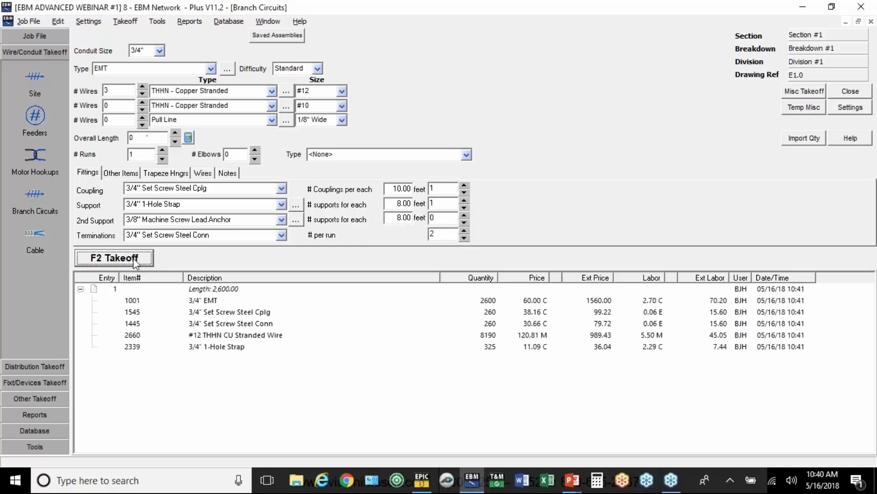
Configure the branch circuit as 1" EMT with no #12 wires and one 1/8" pull line.
{"action": "left_click", "coordinate": [160, 51]}
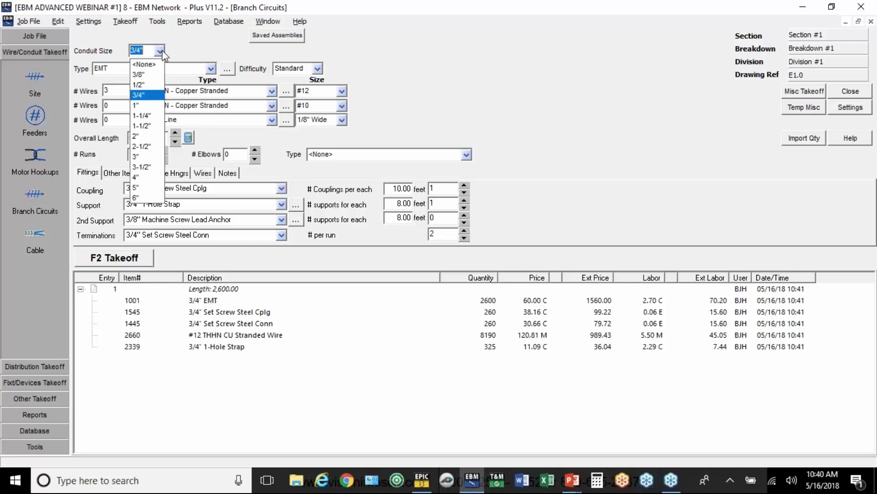
{"action": "left_click", "coordinate": [144, 105]}
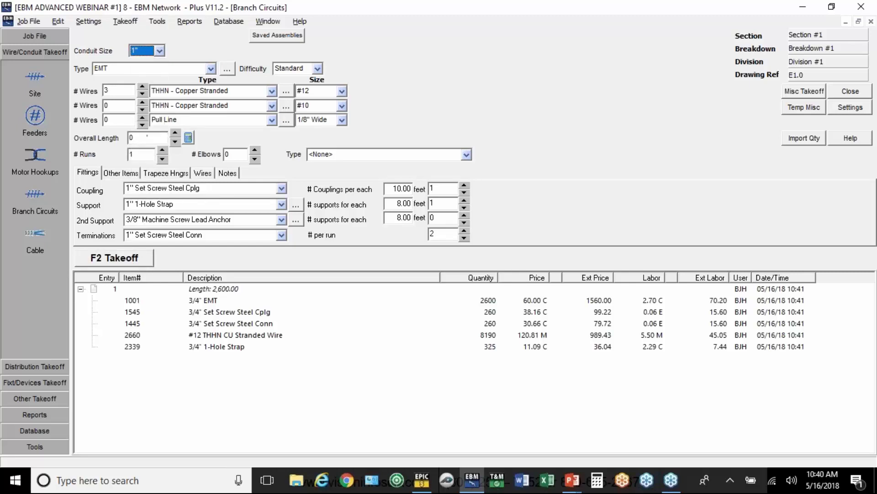
{"action": "left_click", "coordinate": [142, 94]}
{"action": "left_click", "coordinate": [142, 94]}
{"action": "left_click", "coordinate": [142, 93]}
{"action": "left_click", "coordinate": [142, 117]}
Take off 1500 feet of the 1" EMT with pull line in 50 runs.
{"action": "left_click", "coordinate": [142, 141]}
{"action": "type", "text": "1500"}
{"action": "key", "text": "Tab"}
{"action": "type", "text": "50"}
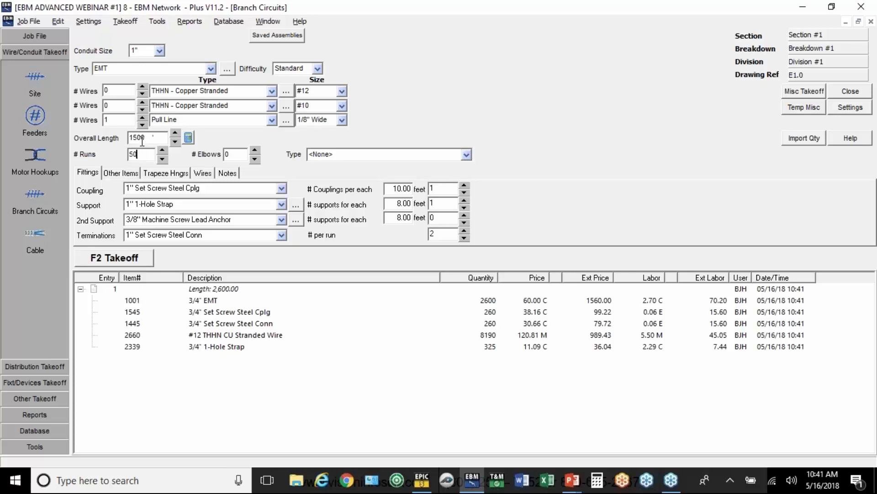
{"action": "left_click", "coordinate": [113, 258]}
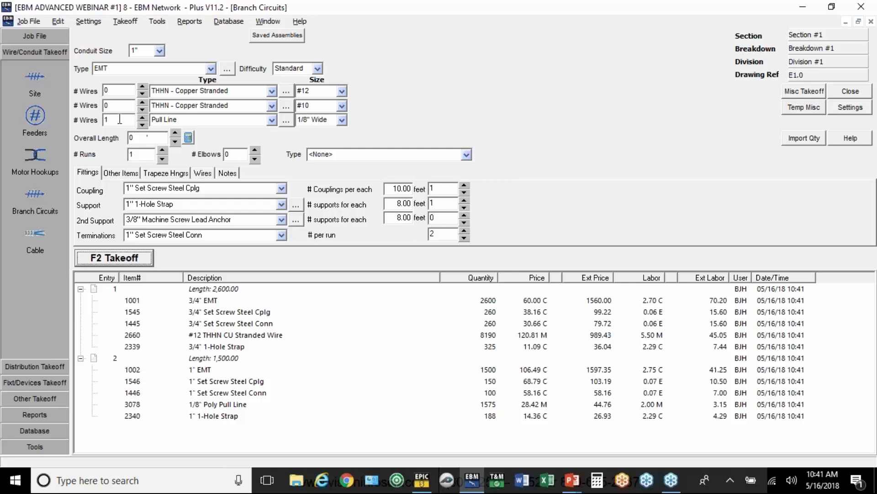
Save the current branch circuit setup as a saved assembly named "1" EMT WITH PULL LINE" and close the assembly list.
{"action": "left_click", "coordinate": [268, 41]}
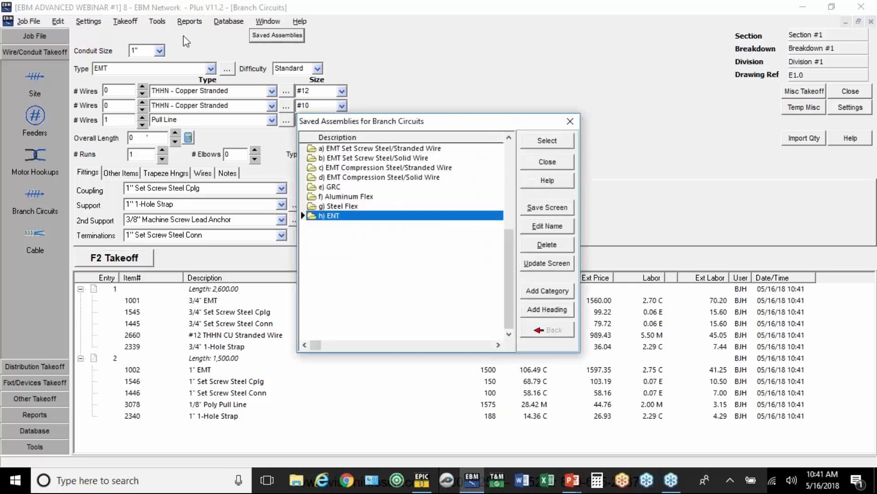
{"action": "left_click", "coordinate": [536, 210]}
{"action": "type", "text": "1"}
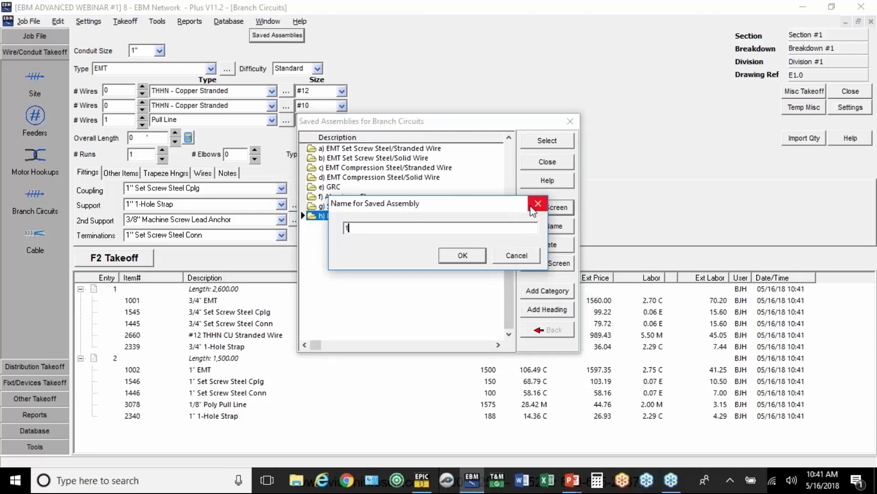
{"action": "type", "text": "\" EMT WITH PULL LIME"}
{"action": "key", "text": "BackSpace"}
{"action": "key", "text": "BackSpace"}
{"action": "type", "text": "NE"}
{"action": "left_click", "coordinate": [474, 256]}
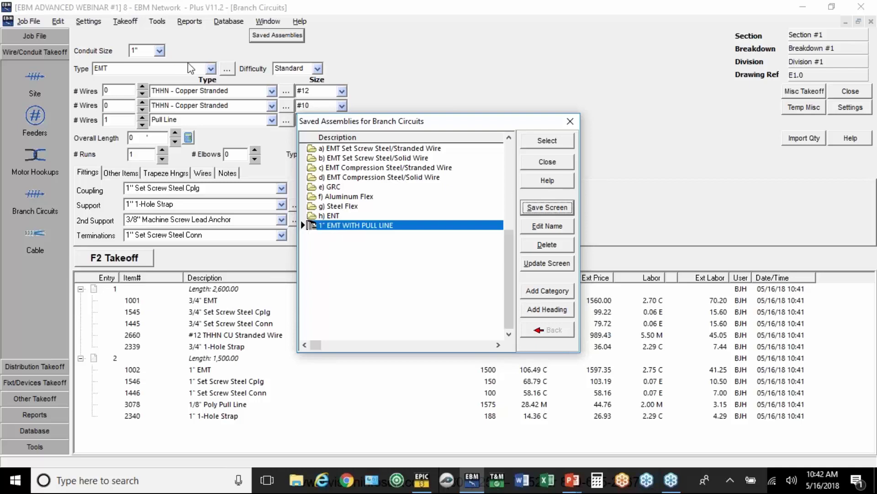
{"action": "left_click", "coordinate": [546, 161]}
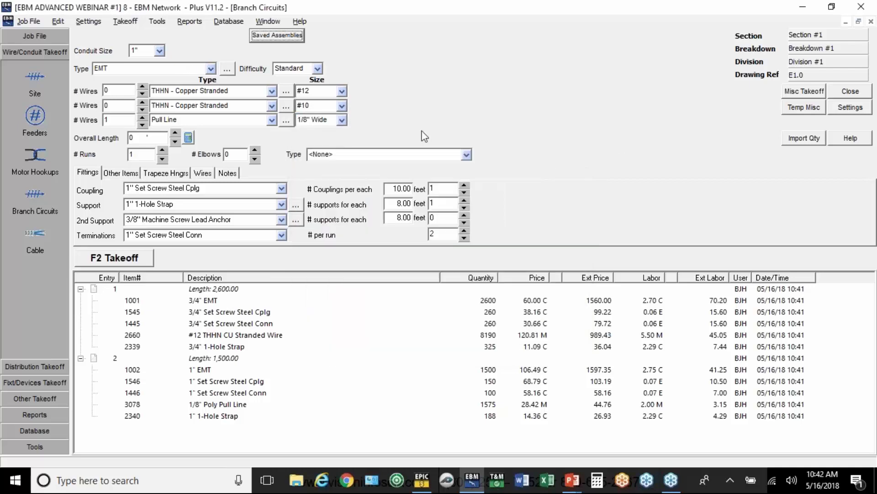
Change the conduit type to GRC Galvanized Rigid with three #8 wires, one #10 wire and no pull line.
{"action": "left_click", "coordinate": [211, 70]}
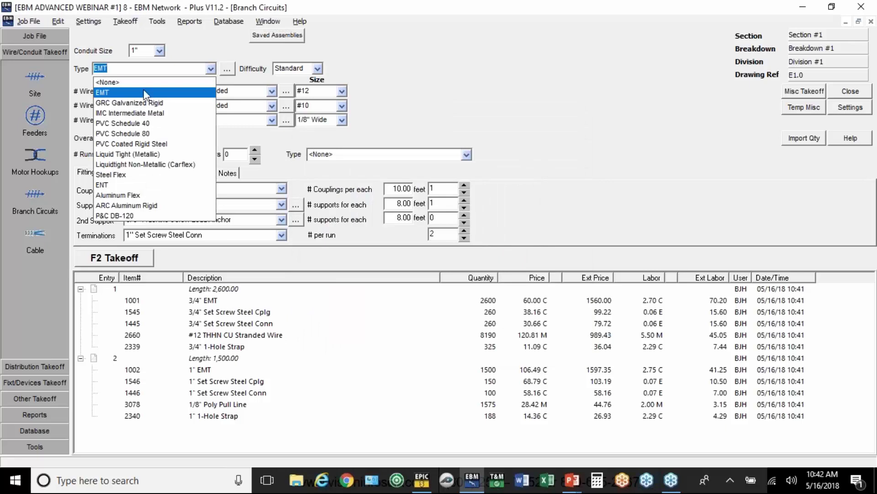
{"action": "left_click", "coordinate": [136, 103]}
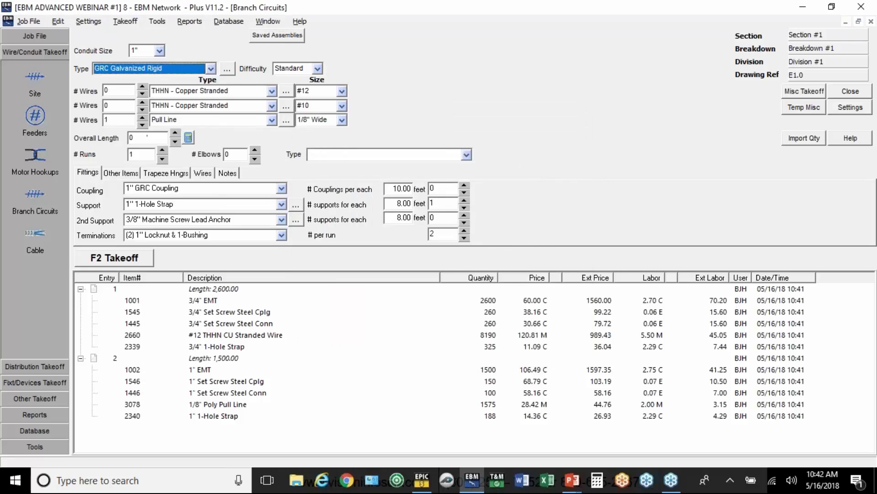
{"action": "left_click", "coordinate": [143, 89]}
{"action": "left_click", "coordinate": [142, 87]}
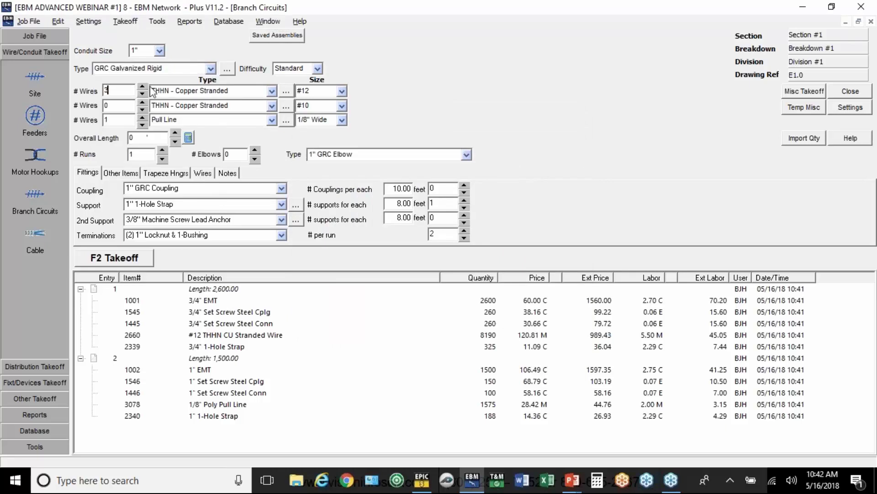
{"action": "left_click", "coordinate": [331, 92]}
{"action": "key", "text": "Down"}
{"action": "key", "text": "Down"}
{"action": "key", "text": "Return"}
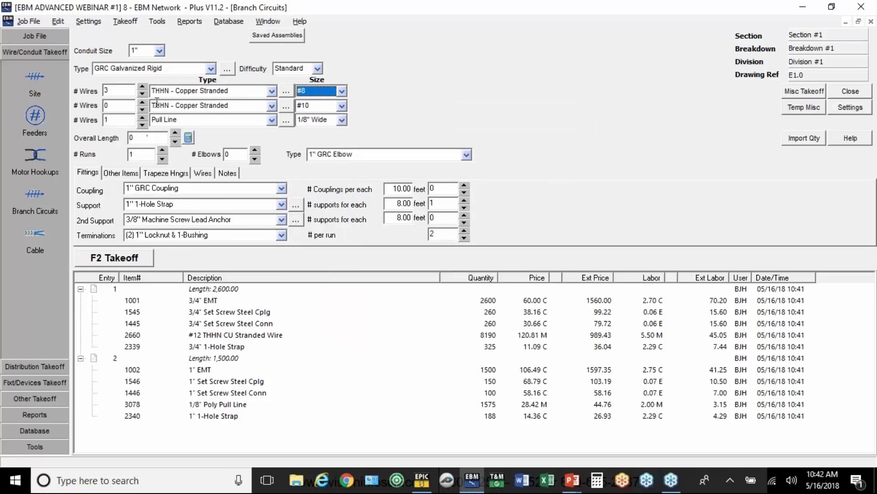
{"action": "left_click", "coordinate": [143, 102]}
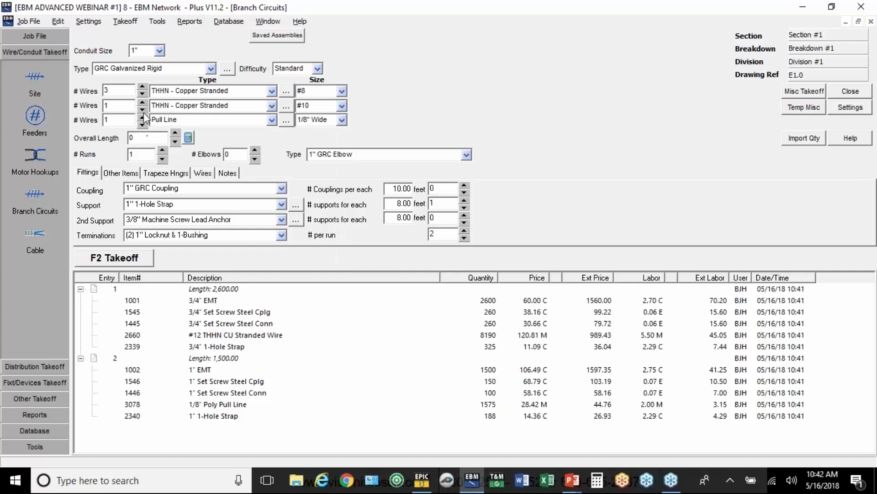
{"action": "left_click", "coordinate": [142, 124]}
Set the GRC circuit to 160 feet, 2 runs and 2 elbows, supported by the 1" Strap w/Rubber Block & Channel.
{"action": "left_click", "coordinate": [139, 141]}
{"action": "type", "text": "160"}
{"action": "key", "text": "Tab"}
{"action": "type", "text": "2"}
{"action": "key", "text": "Tab"}
{"action": "type", "text": "2"}
{"action": "left_click", "coordinate": [281, 206]}
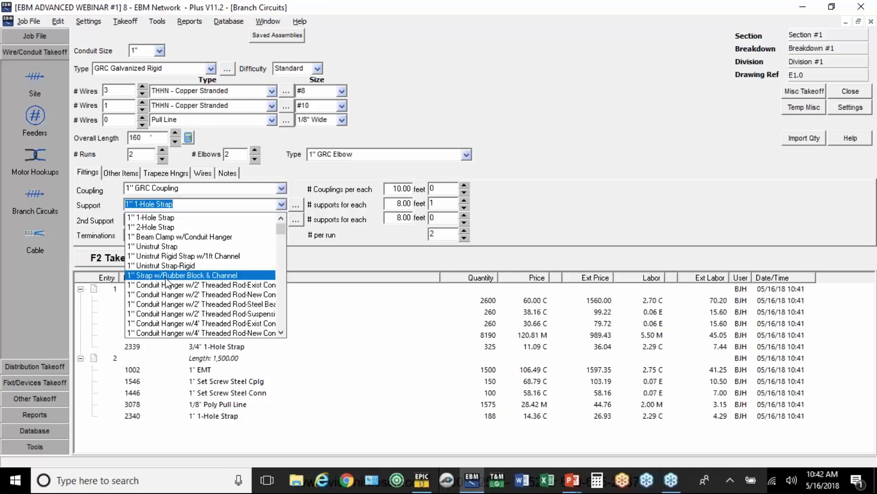
{"action": "left_click", "coordinate": [226, 276]}
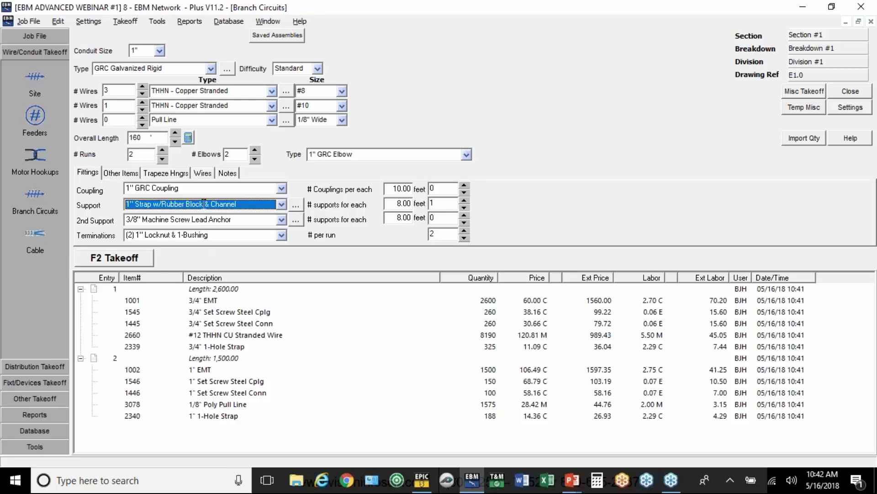
Add two 1" LB Condulets w/Cover & Gasket to the GRC circuit's other items.
{"action": "left_click", "coordinate": [117, 175]}
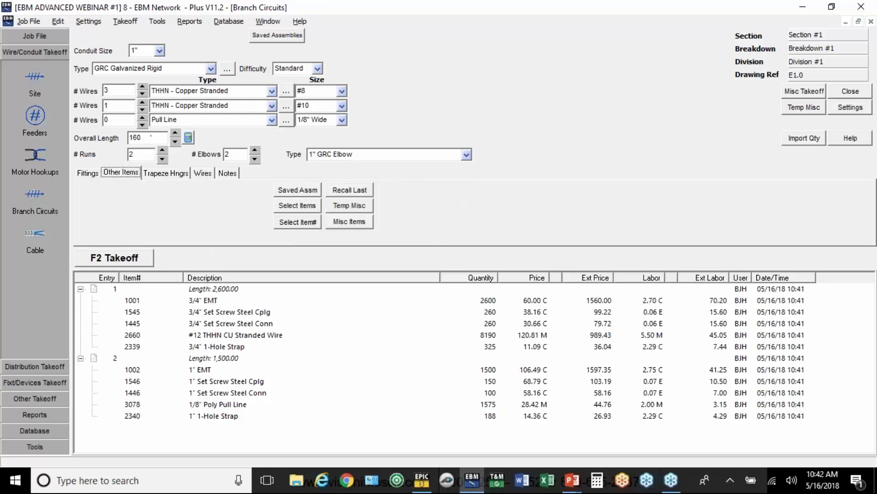
{"action": "left_click", "coordinate": [307, 208]}
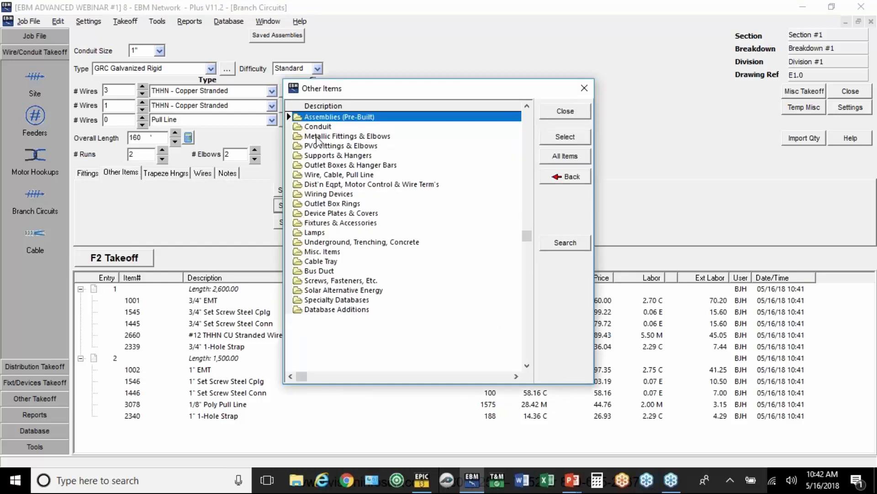
{"action": "double_click", "coordinate": [319, 137]}
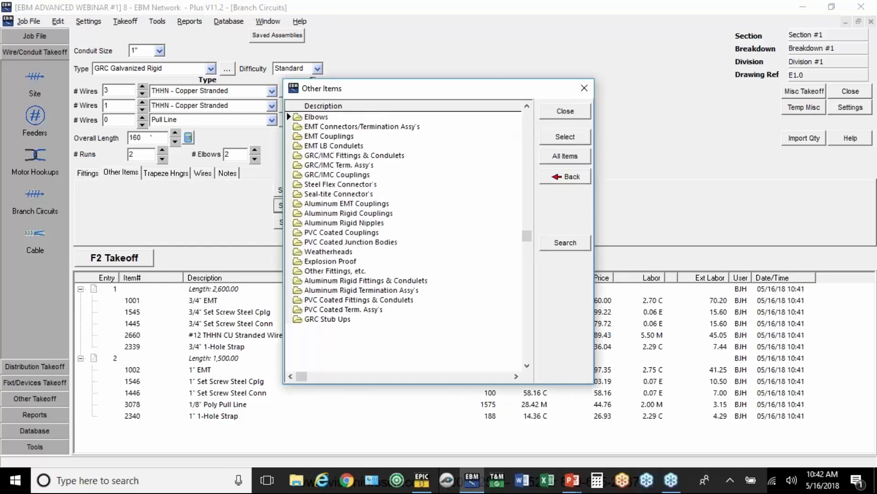
{"action": "double_click", "coordinate": [321, 156]}
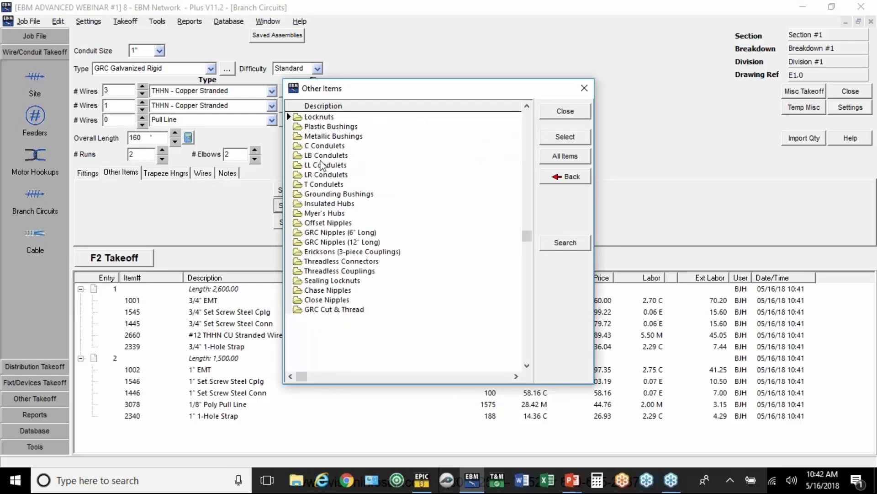
{"action": "double_click", "coordinate": [322, 158]}
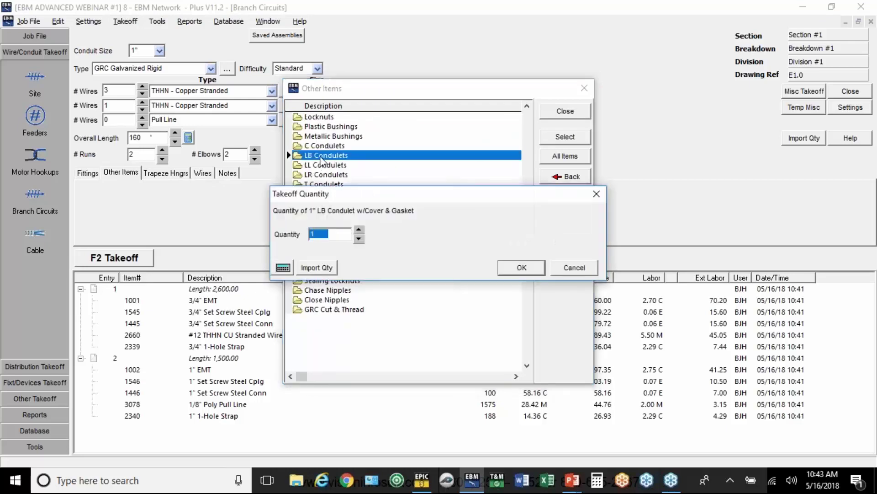
{"action": "type", "text": "2"}
{"action": "left_click", "coordinate": [522, 269]}
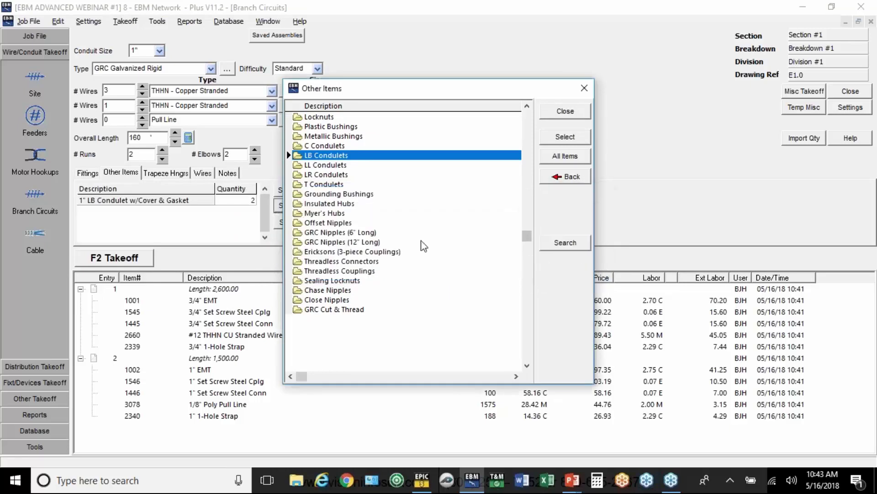
Add two 1" Grounding Bushings to the circuit's other items and close the item list.
{"action": "left_click", "coordinate": [322, 197]}
{"action": "double_click", "coordinate": [322, 197]}
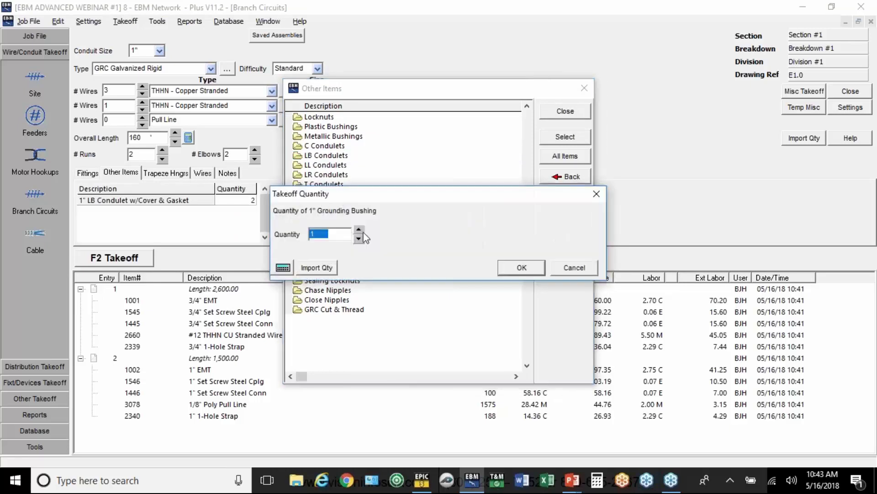
{"action": "type", "text": "2"}
{"action": "left_click", "coordinate": [518, 270]}
{"action": "left_click", "coordinate": [565, 111]}
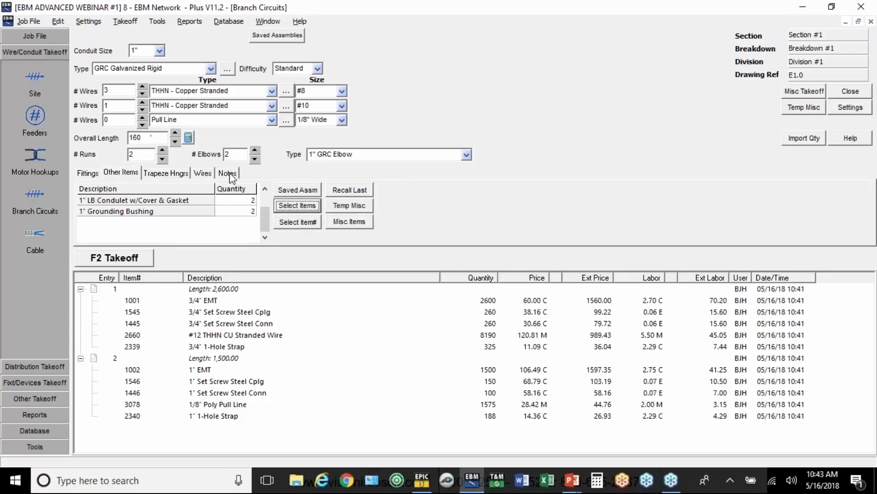
Note the circuit as "RTU #'S 1 & 2" and take it off with a wire makeup length of 10 per run.
{"action": "left_click", "coordinate": [231, 177]}
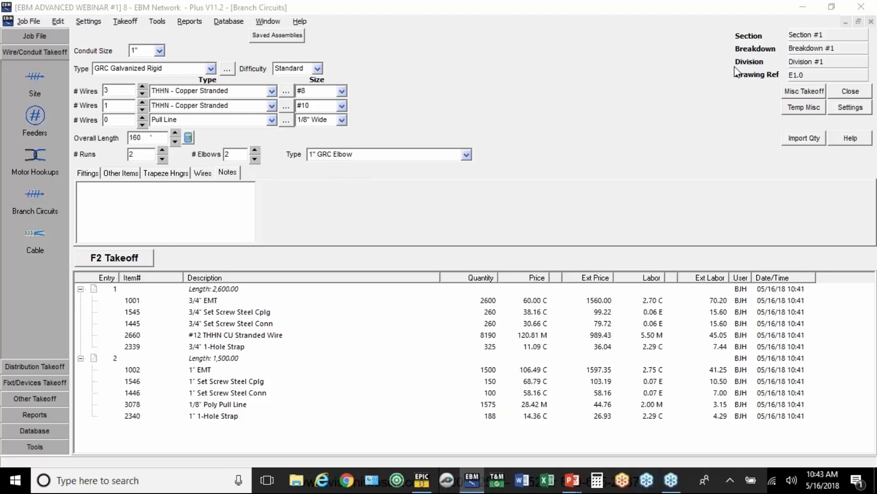
{"action": "left_click", "coordinate": [132, 192]}
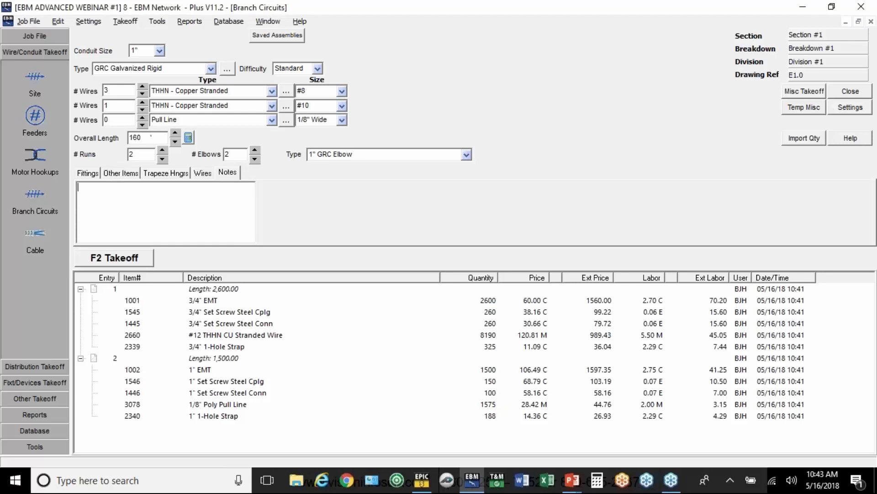
{"action": "type", "text": "RTU #'S 1 & 2"}
{"action": "left_click", "coordinate": [146, 264]}
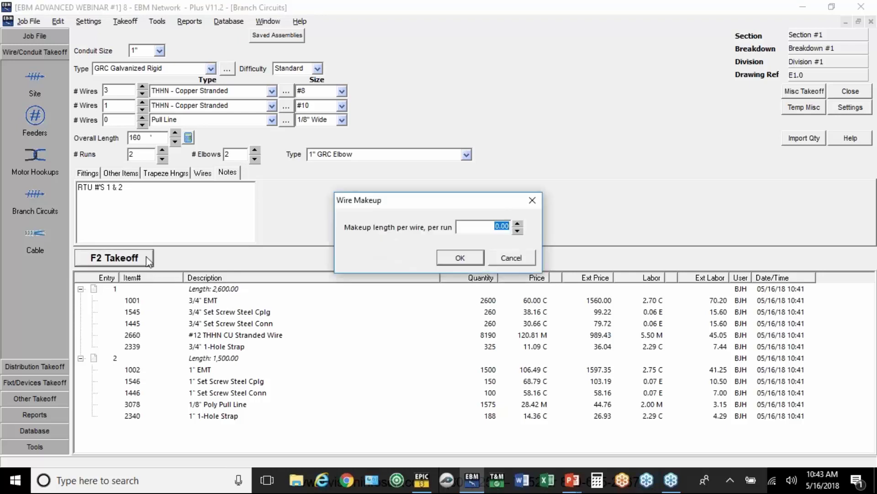
{"action": "type", "text": "10"}
{"action": "left_click", "coordinate": [456, 257]}
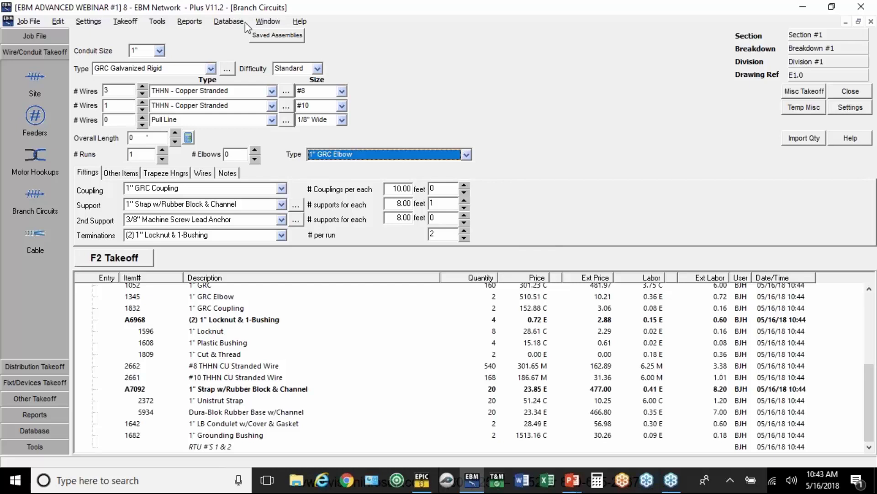
Change the GRC circuit to 3/4" conduit with four #10 wires and no wires on the second line.
{"action": "left_click", "coordinate": [160, 51]}
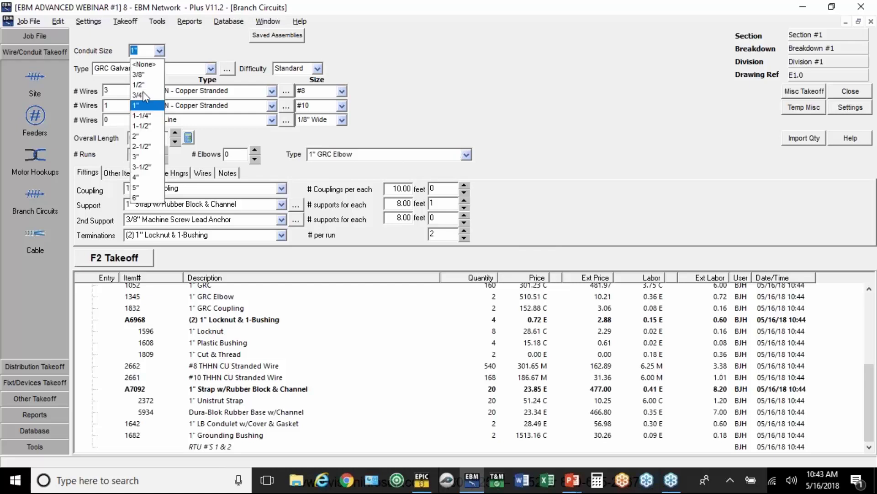
{"action": "left_click", "coordinate": [143, 92]}
{"action": "left_click", "coordinate": [142, 87]}
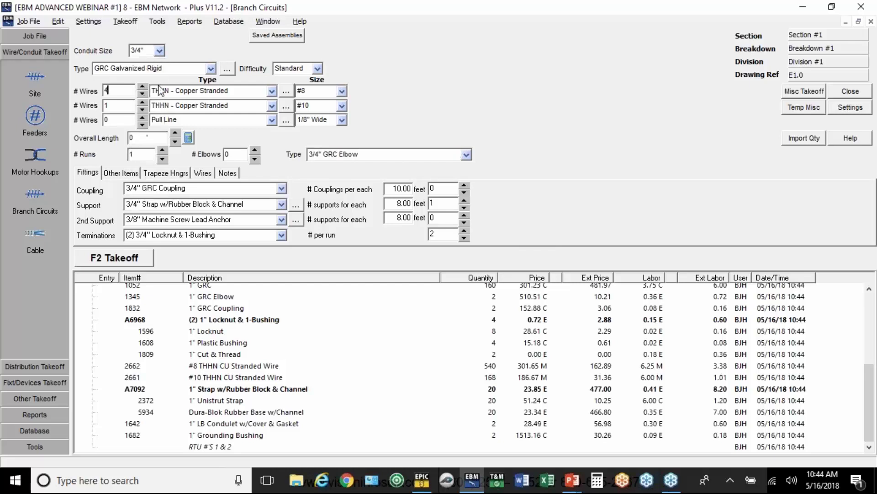
{"action": "left_click", "coordinate": [341, 93]}
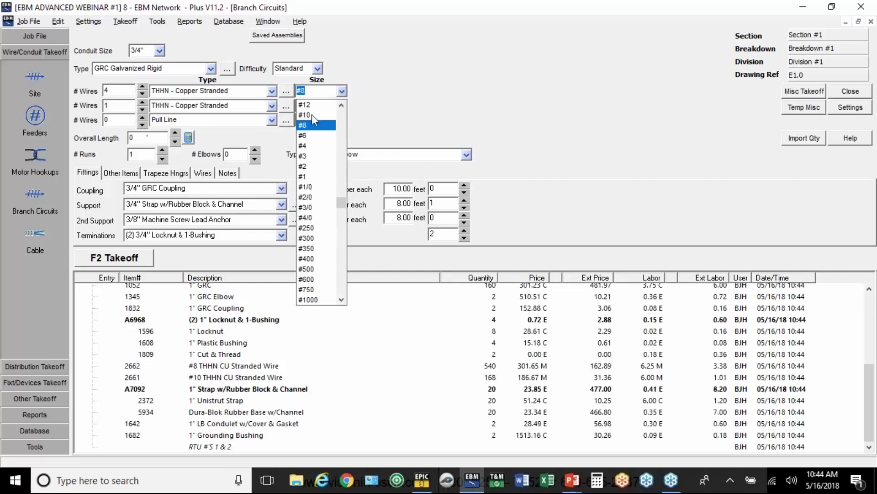
{"action": "left_click", "coordinate": [312, 115]}
{"action": "left_click", "coordinate": [143, 110]}
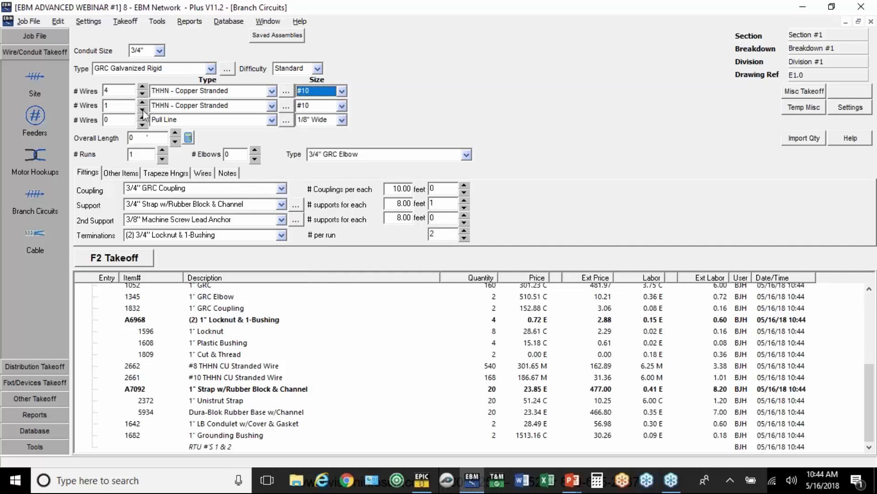
Set the 3/4" GRC circuit to 150 feet, 2 runs and 2 elbows, and recall the last-used other items.
{"action": "left_click", "coordinate": [141, 136]}
{"action": "type", "text": "150"}
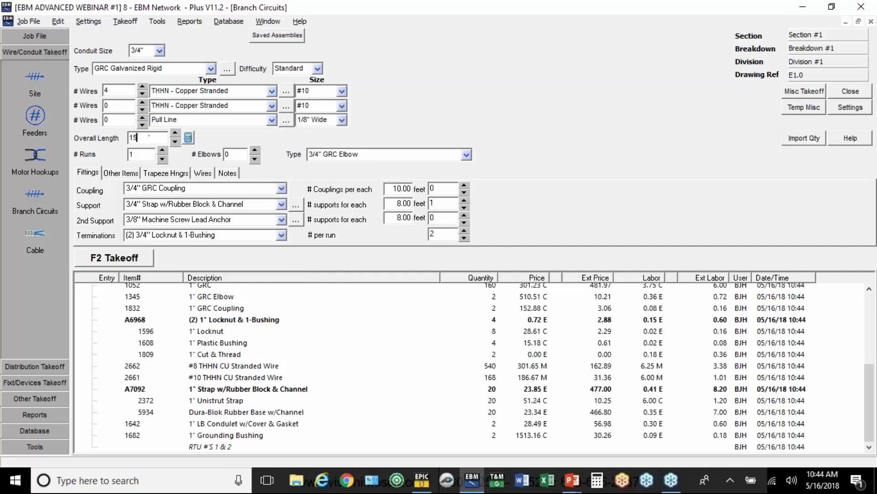
{"action": "key", "text": "Tab"}
{"action": "type", "text": "2"}
{"action": "key", "text": "Tab"}
{"action": "type", "text": "2"}
{"action": "left_click", "coordinate": [124, 173]}
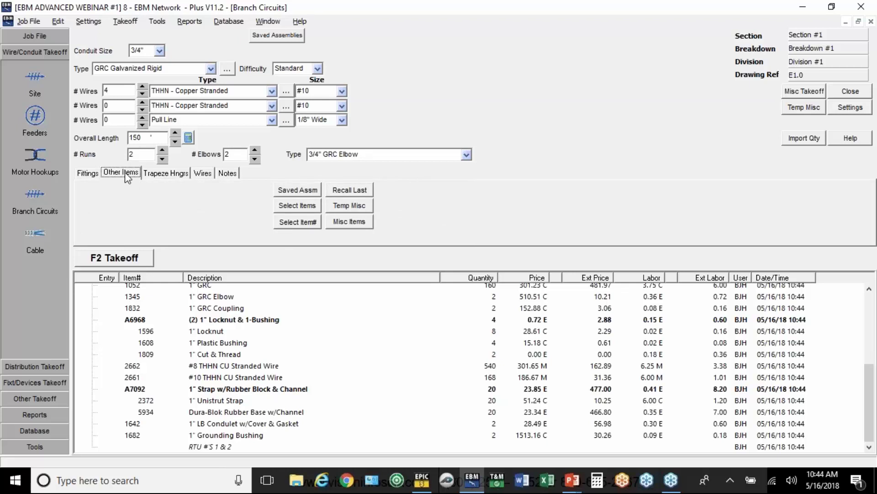
{"action": "left_click", "coordinate": [344, 193]}
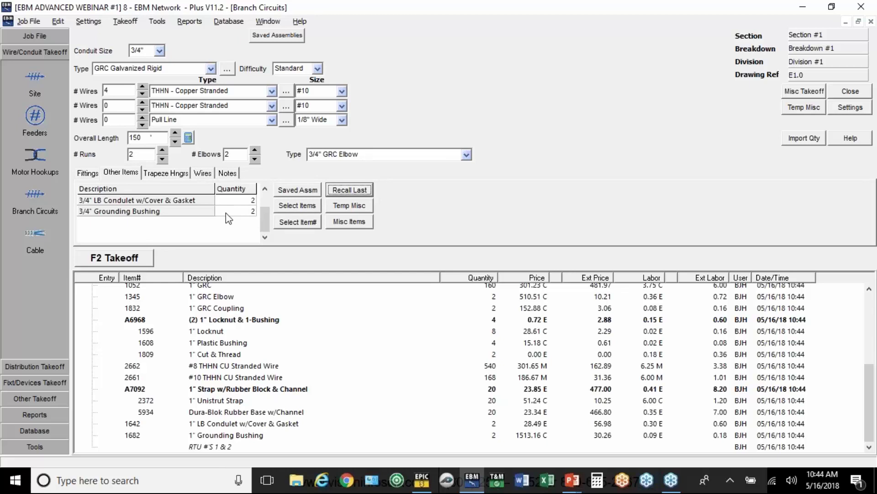
Note the 3/4" GRC circuit as "RTU'S #'S 3 & 4" and take it off.
{"action": "left_click", "coordinate": [227, 174]}
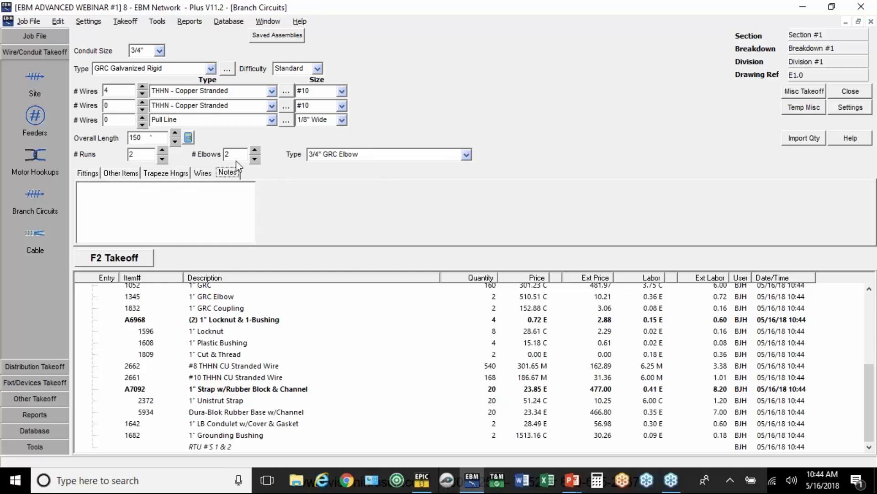
{"action": "left_click", "coordinate": [251, 191]}
{"action": "type", "text": "T"}
{"action": "key", "text": "BackSpace"}
{"action": "type", "text": "RTU'S #'S 3 & 4"}
{"action": "left_click", "coordinate": [147, 260]}
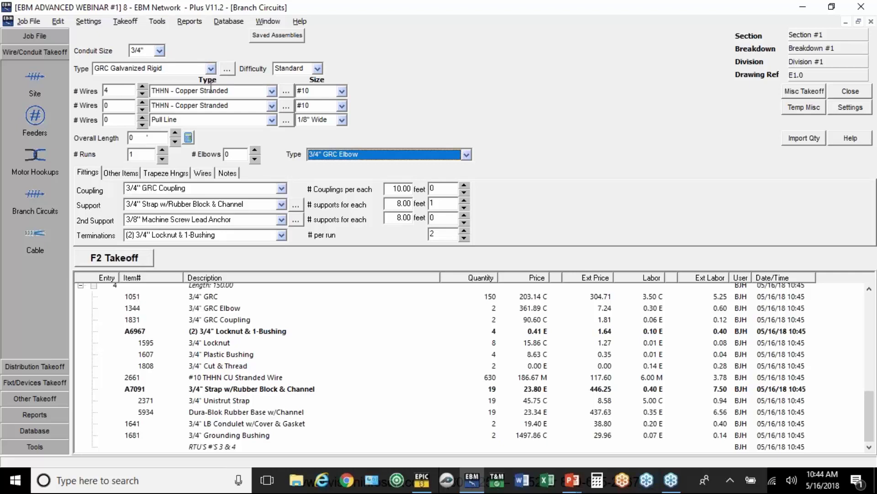
Load the saved assembly "1" EMT WITH PULL LINE" and take off 1800 feet in 60 runs.
{"action": "left_click", "coordinate": [282, 37]}
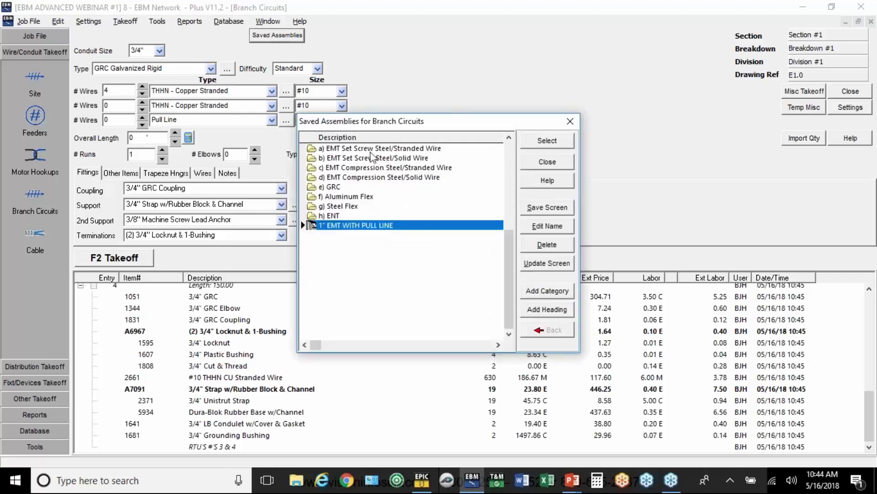
{"action": "double_click", "coordinate": [351, 226]}
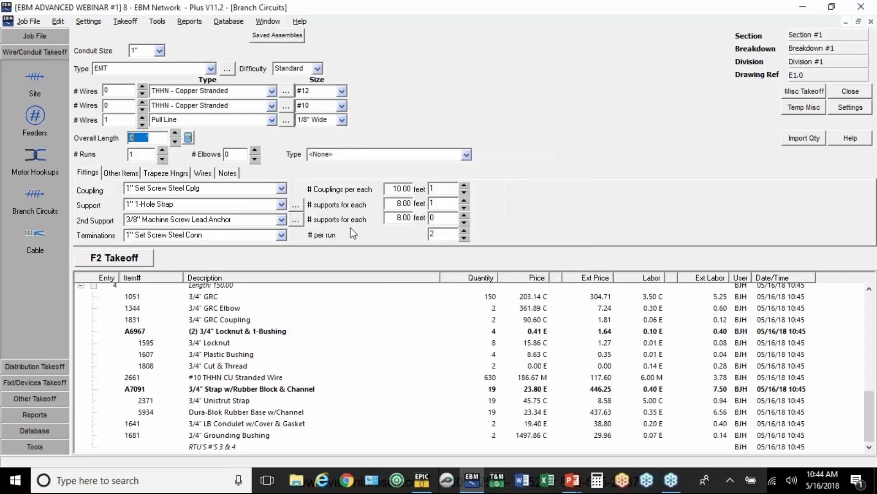
{"action": "type", "text": "1800"}
{"action": "key", "text": "Tab"}
{"action": "type", "text": "60"}
{"action": "left_click", "coordinate": [133, 258]}
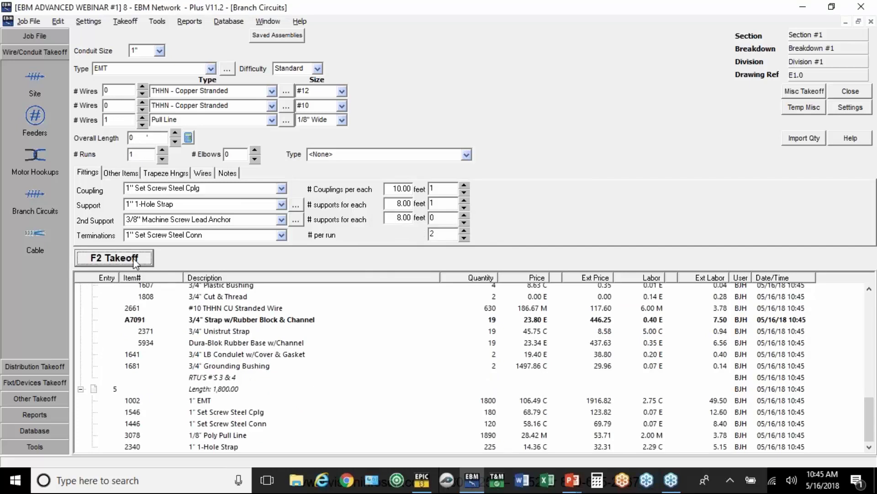
Load the saved 3/4" EMT w/3 #12's set-screw steel, stranded wire assembly and take off 2700 feet in 135 runs.
{"action": "left_click", "coordinate": [287, 40]}
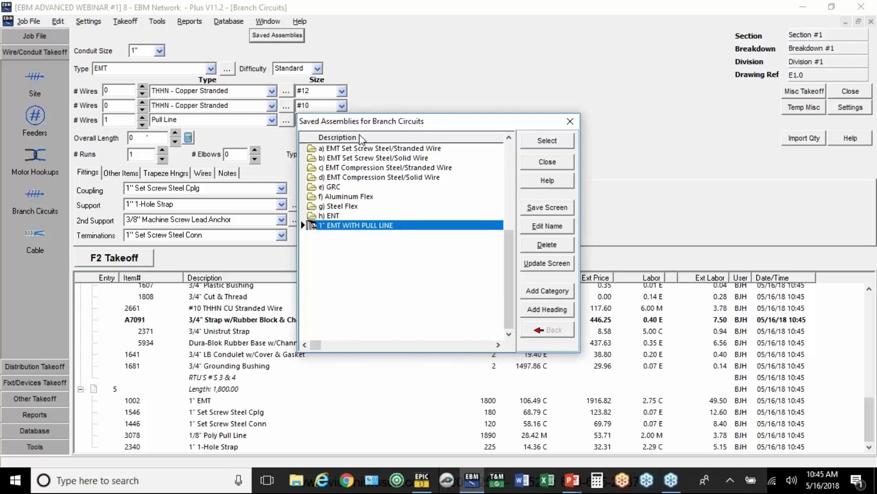
{"action": "double_click", "coordinate": [357, 148]}
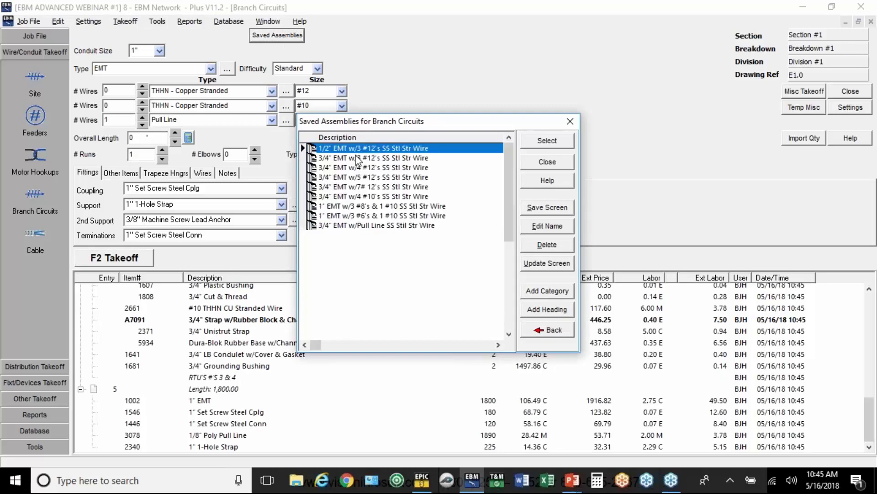
{"action": "double_click", "coordinate": [357, 158]}
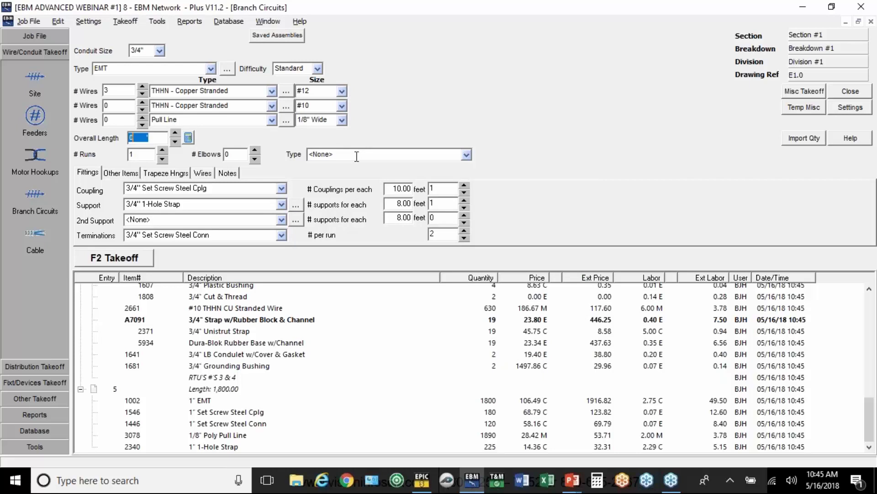
{"action": "type", "text": "2700"}
{"action": "key", "text": "Tab"}
{"action": "type", "text": "135"}
{"action": "left_click", "coordinate": [147, 262]}
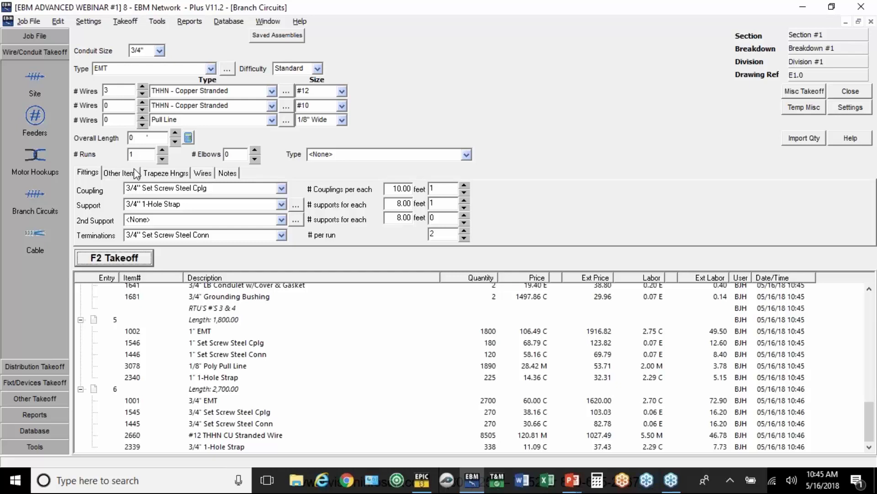
Start a site takeoff from the saved 3/4" PVC w/3 #10's assembly with 200 feet, 5 runs and 10 elbows.
{"action": "left_click", "coordinate": [39, 78]}
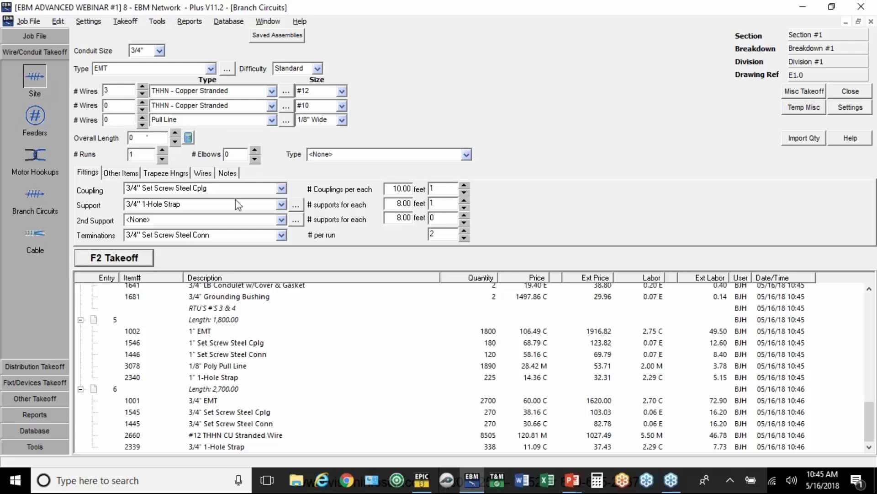
{"action": "left_click", "coordinate": [274, 37]}
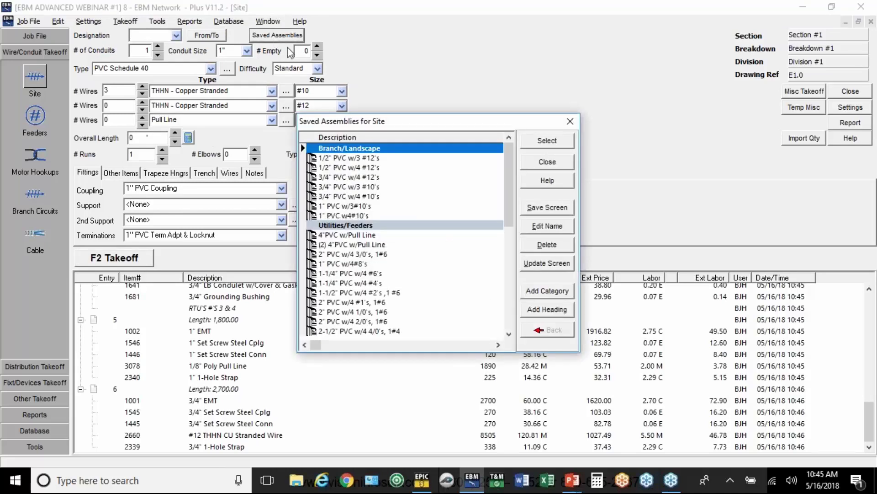
{"action": "double_click", "coordinate": [348, 187]}
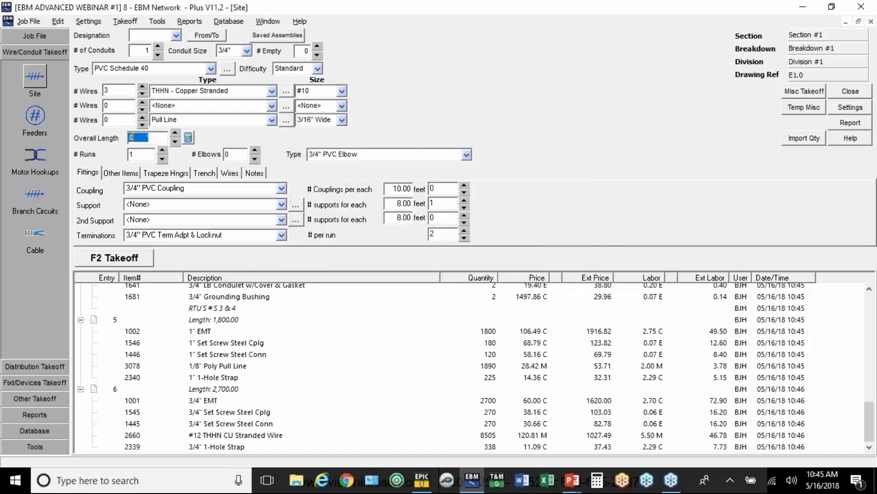
{"action": "type", "text": "200"}
{"action": "key", "text": "Tab"}
{"action": "type", "text": "5"}
{"action": "key", "text": "Tab"}
{"action": "type", "text": "10"}
Add 200 feet of 6"Wx24"D Trench-Ditch Witch to the 3/4" PVC run's trench items.
{"action": "left_click", "coordinate": [209, 175]}
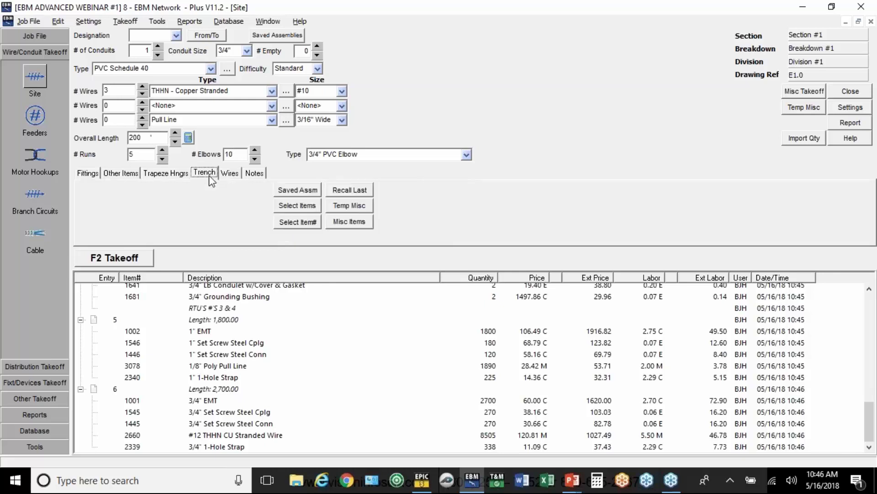
{"action": "left_click", "coordinate": [306, 206]}
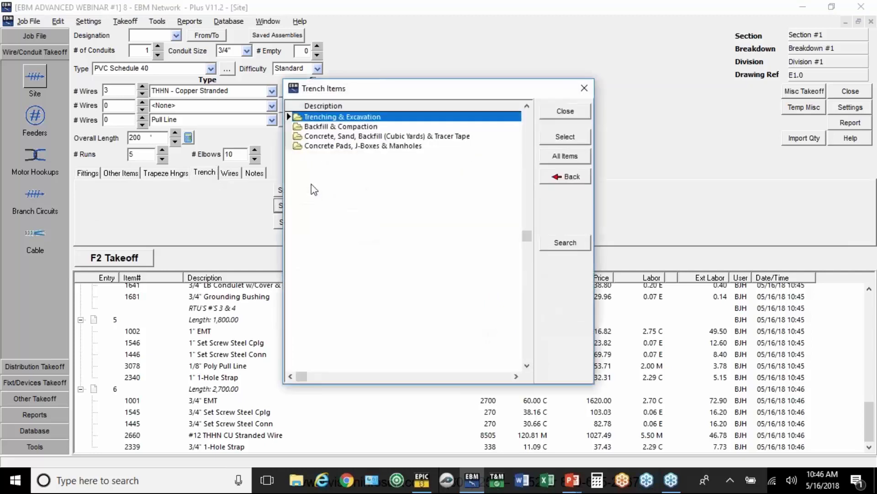
{"action": "double_click", "coordinate": [326, 118]}
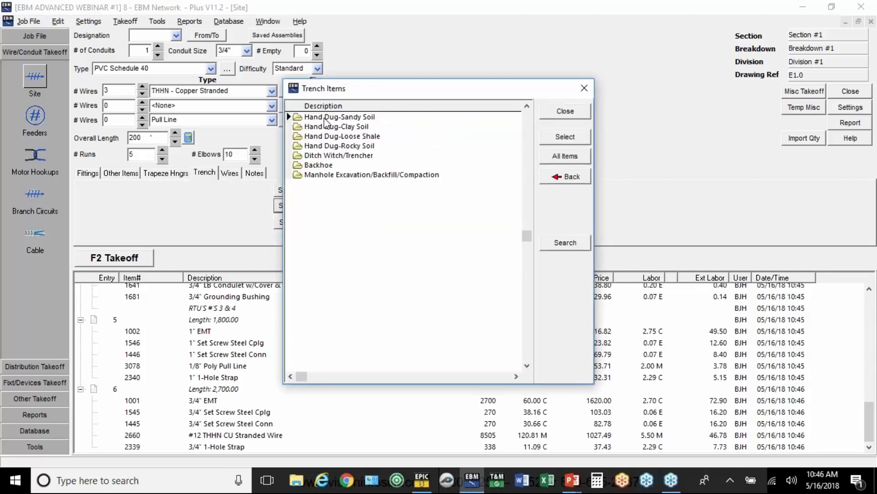
{"action": "double_click", "coordinate": [322, 156]}
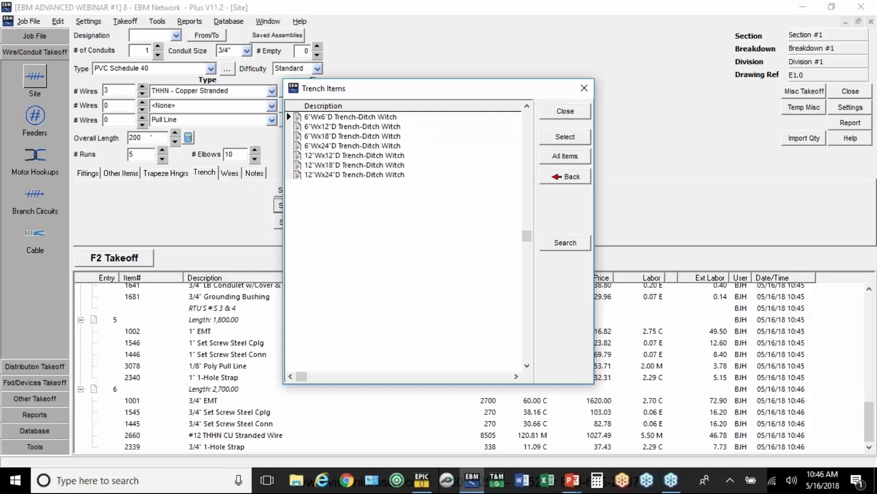
{"action": "double_click", "coordinate": [323, 146]}
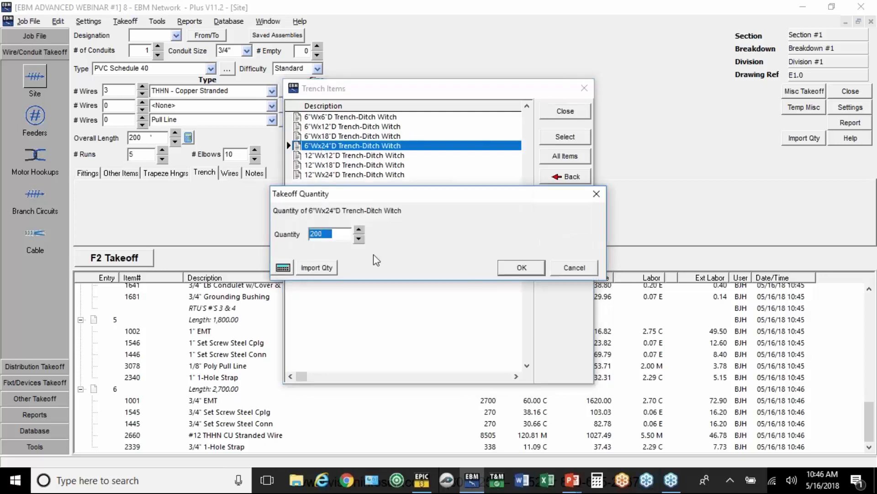
{"action": "left_click", "coordinate": [510, 270]}
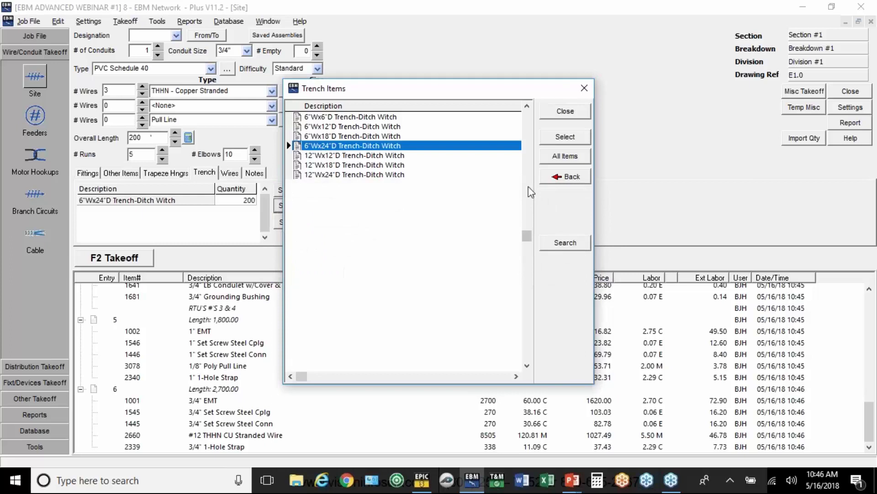
Add 200 feet of 6"Wx24"D Backfill & Compaction to the trench items and take off the 3/4" PVC run.
{"action": "left_click", "coordinate": [551, 181]}
{"action": "left_click", "coordinate": [552, 181]}
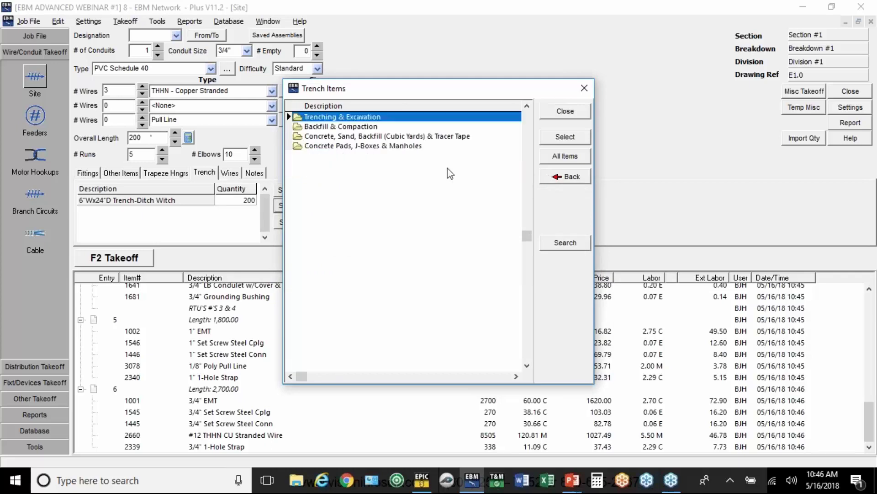
{"action": "double_click", "coordinate": [353, 129]}
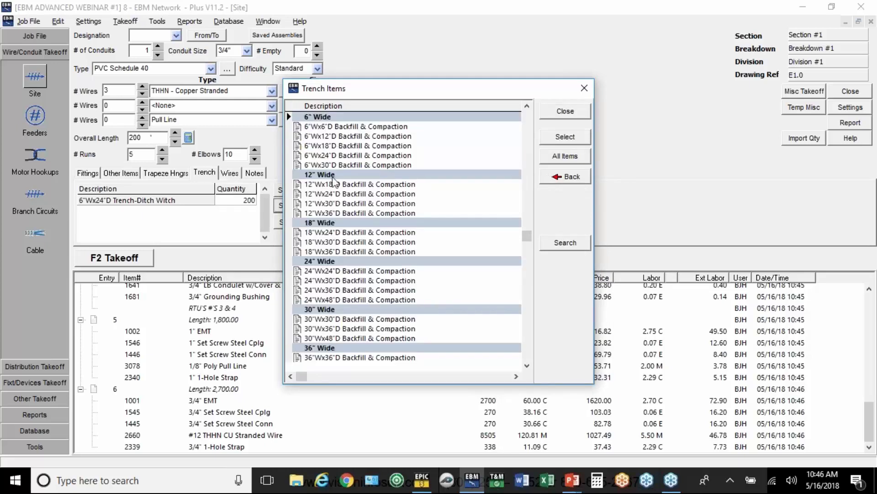
{"action": "double_click", "coordinate": [335, 155]}
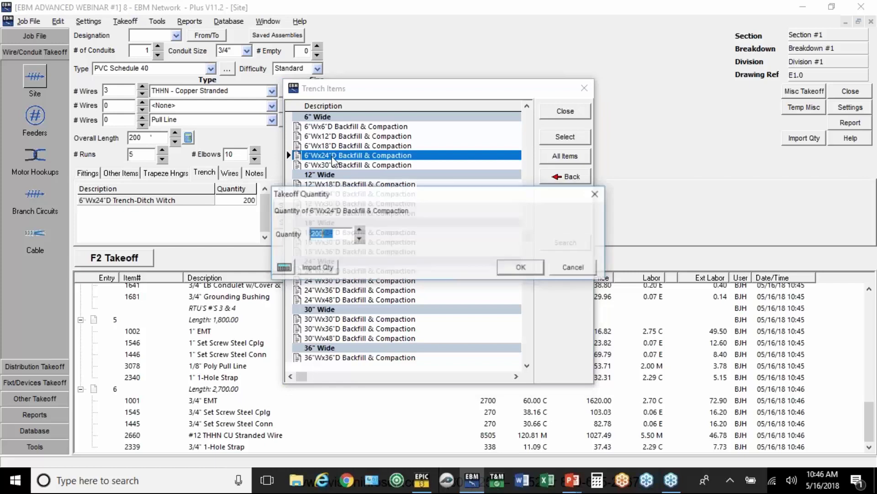
{"action": "left_click", "coordinate": [517, 268]}
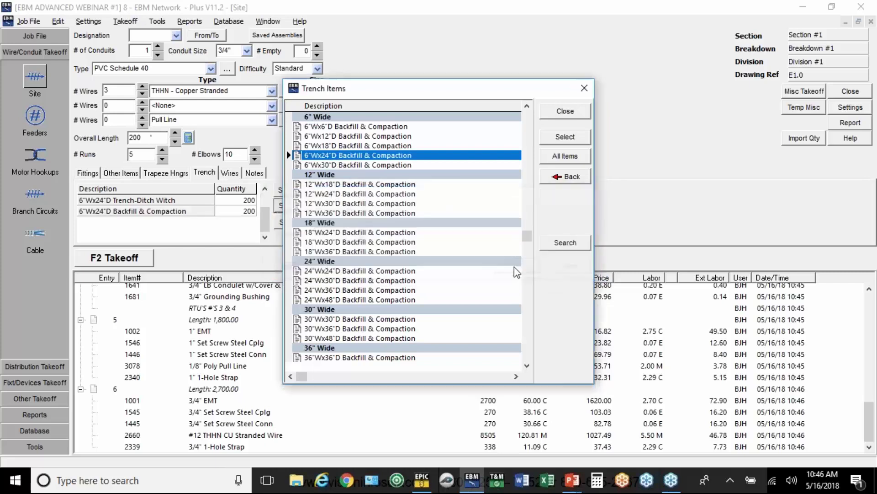
{"action": "left_click", "coordinate": [565, 112]}
{"action": "left_click", "coordinate": [108, 259]}
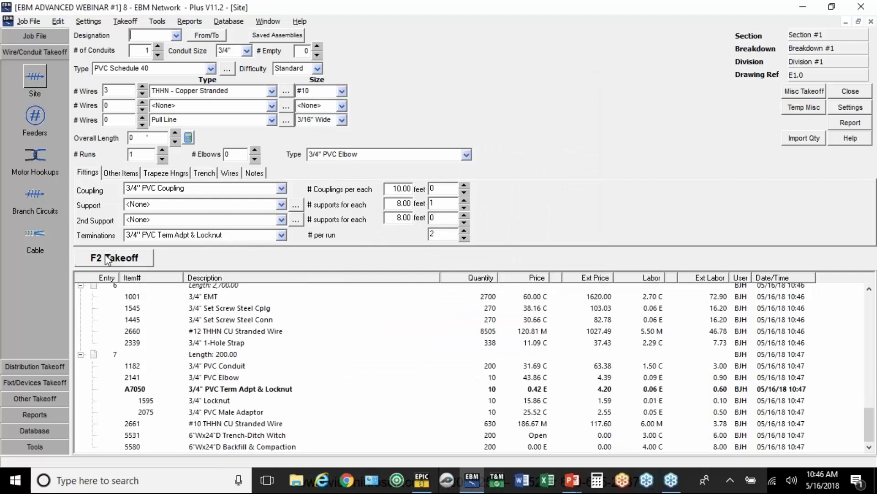
Set up another 3/4" PVC site run with 4 #10 wires, 250 feet, 5 runs and 10 elbows.
{"action": "left_click", "coordinate": [143, 88]}
{"action": "left_click", "coordinate": [147, 137]}
{"action": "type", "text": "250"}
{"action": "key", "text": "Tab"}
{"action": "type", "text": "5"}
{"action": "key", "text": "Tab"}
{"action": "type", "text": "10"}
Recall the previous trench items, set the trenching and backfill quantities to 250 each, and take off the run.
{"action": "left_click", "coordinate": [213, 174]}
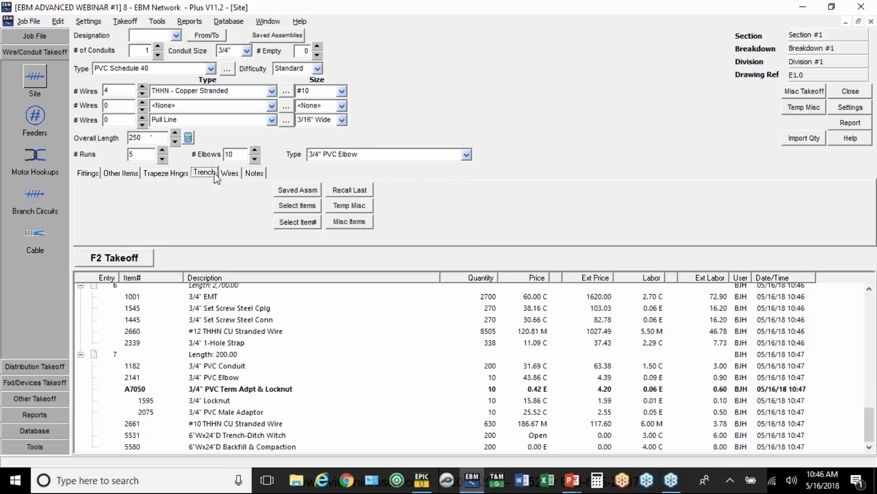
{"action": "left_click", "coordinate": [349, 190]}
{"action": "left_click", "coordinate": [238, 201]}
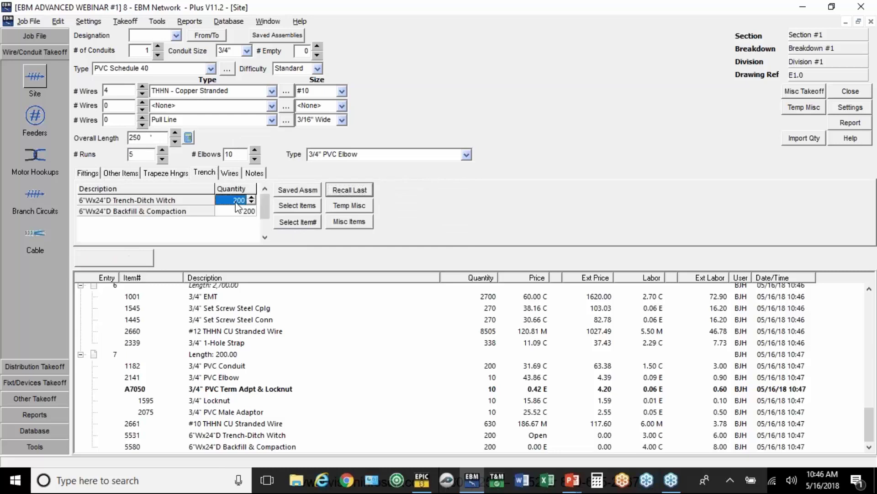
{"action": "type", "text": "250"}
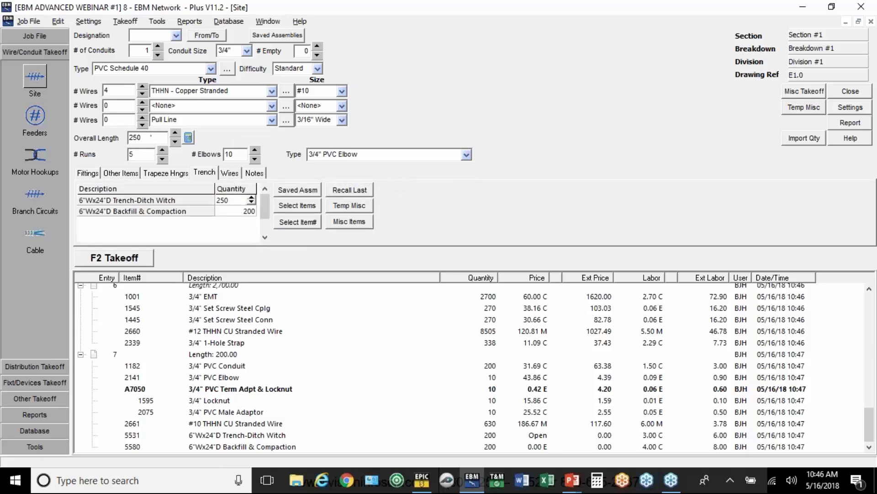
{"action": "left_click", "coordinate": [235, 211]}
{"action": "type", "text": "250"}
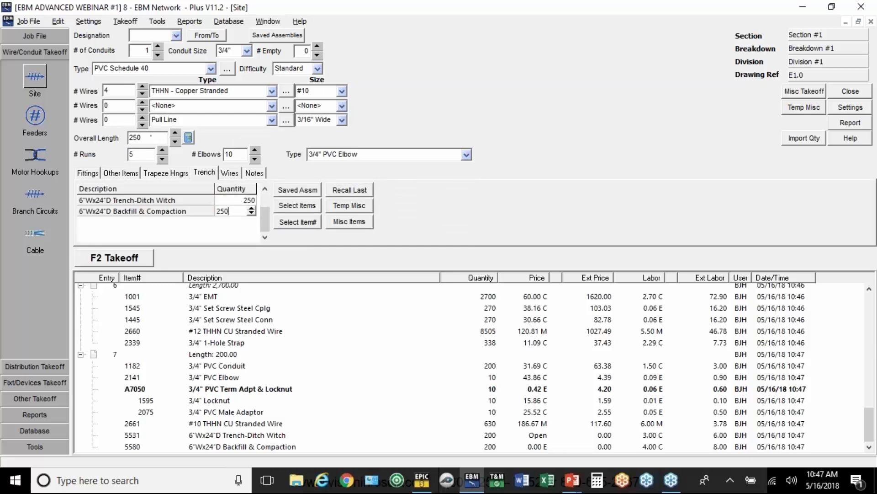
{"action": "key", "text": "Tab"}
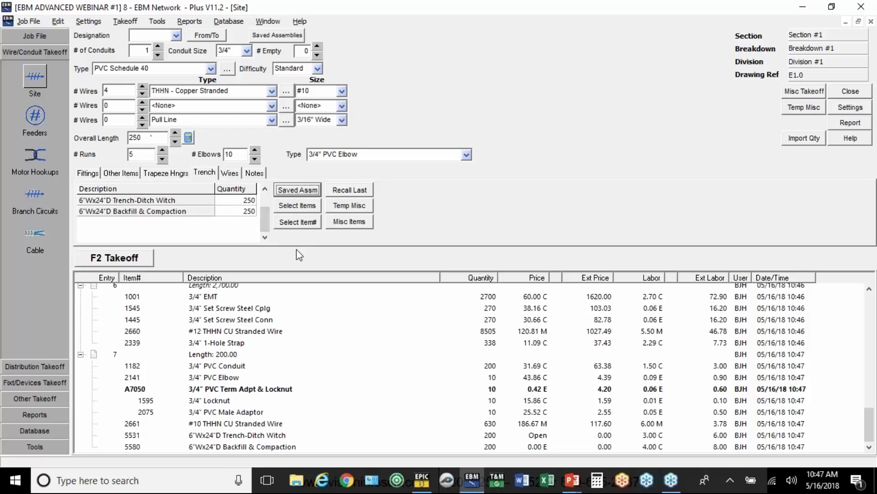
{"action": "left_click", "coordinate": [119, 263]}
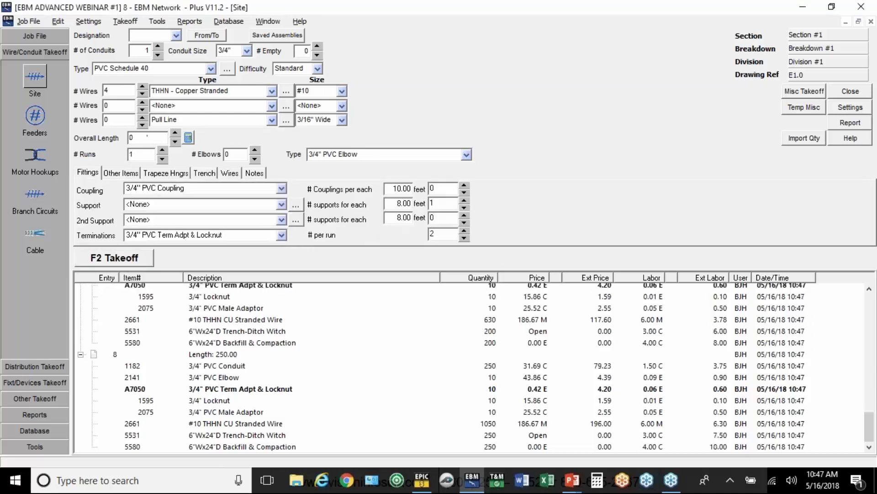
Examine the pre-built device assemblies for flush wood/metal stud switches, including the four-gang combinations.
{"action": "left_click", "coordinate": [118, 176]}
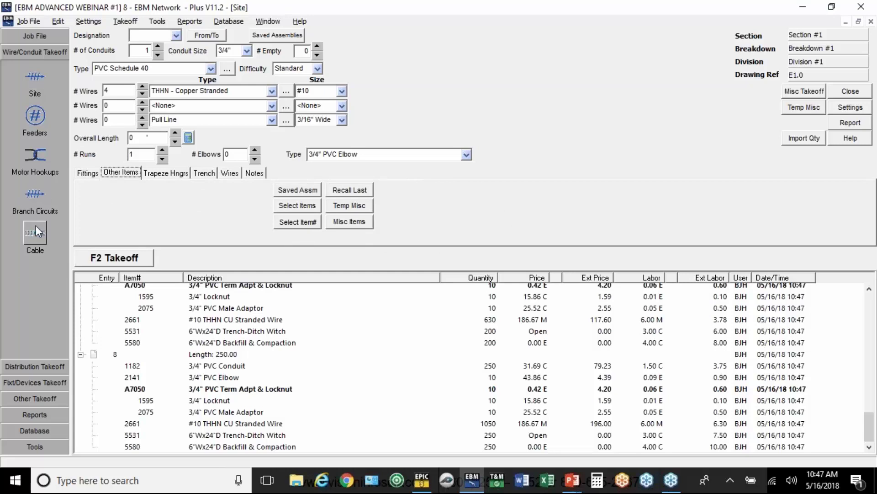
{"action": "left_click", "coordinate": [40, 386]}
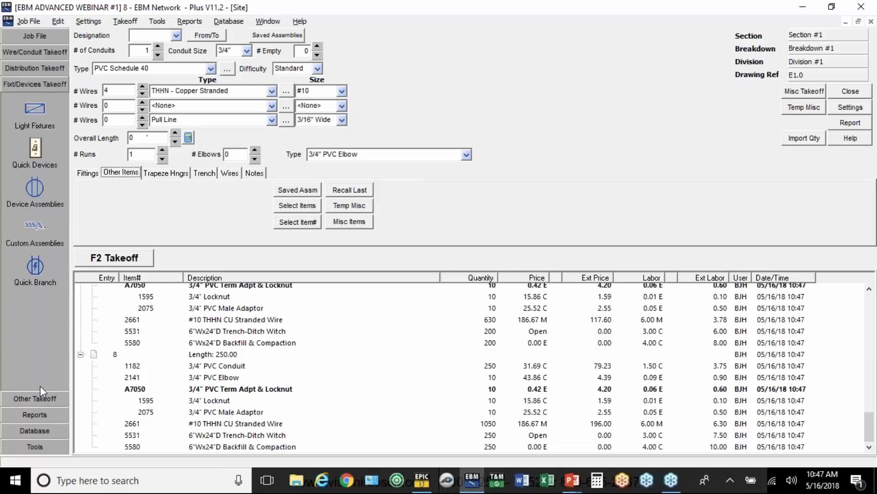
{"action": "left_click", "coordinate": [38, 188]}
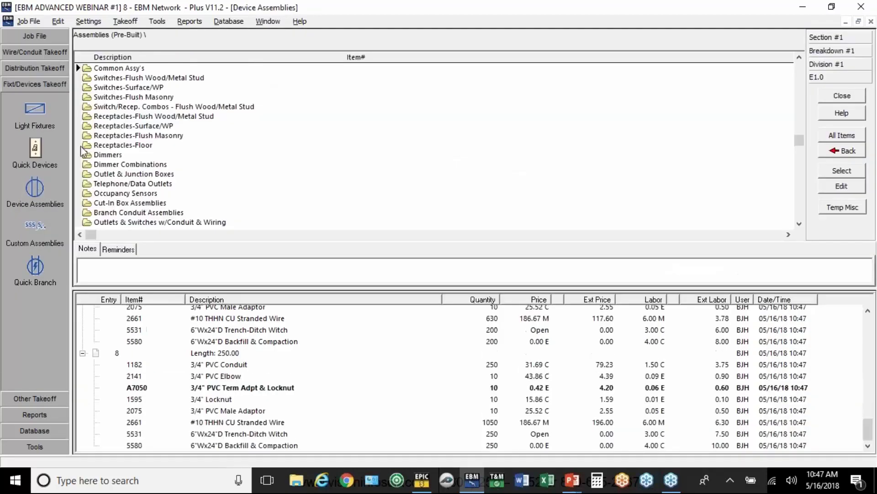
{"action": "double_click", "coordinate": [116, 78]}
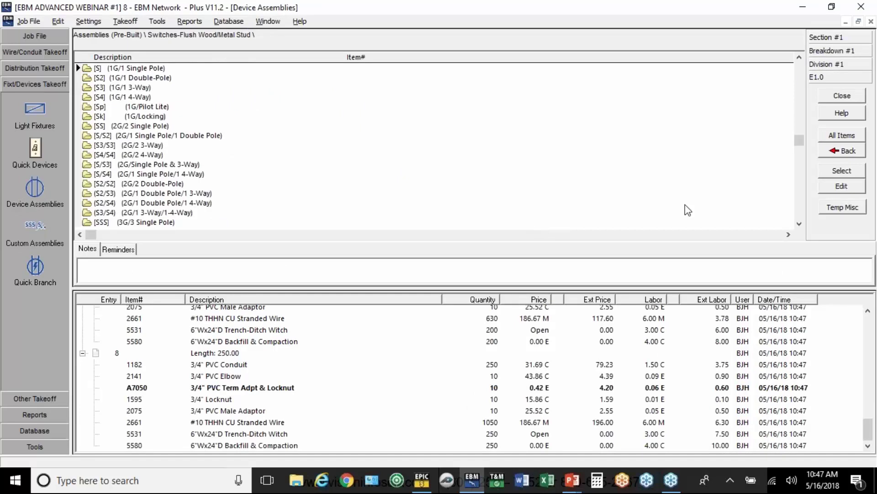
{"action": "scroll", "coordinate": [802, 210], "scroll_direction": "down", "scroll_amount": 3}
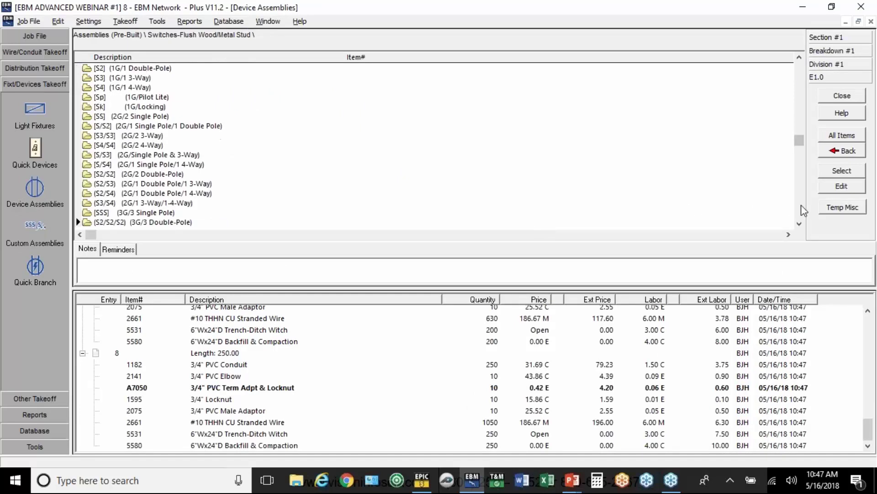
{"action": "left_click", "coordinate": [802, 206]}
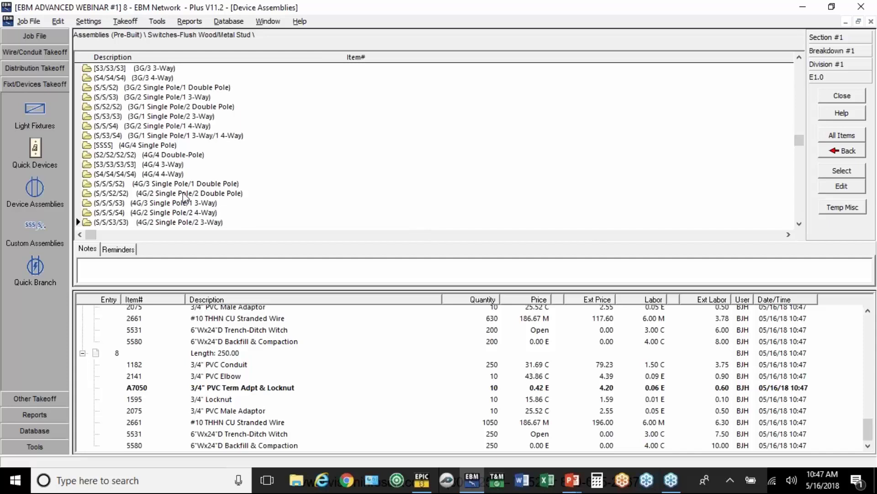
{"action": "left_click", "coordinate": [170, 144]}
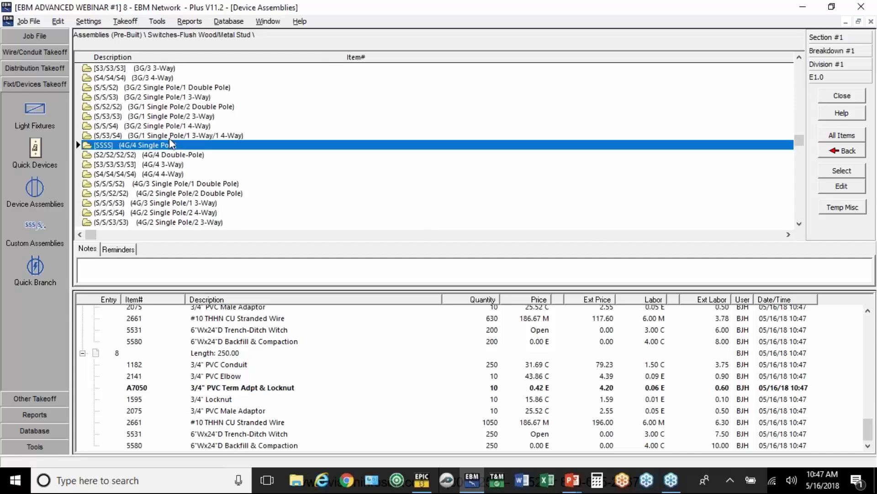
{"action": "key", "text": "Down"}
{"action": "key", "text": "Down"}
{"action": "key", "text": "Down"}
{"action": "key", "text": "Down"}
{"action": "key", "text": "Down"}
{"action": "key", "text": "Down"}
{"action": "key", "text": "Down"}
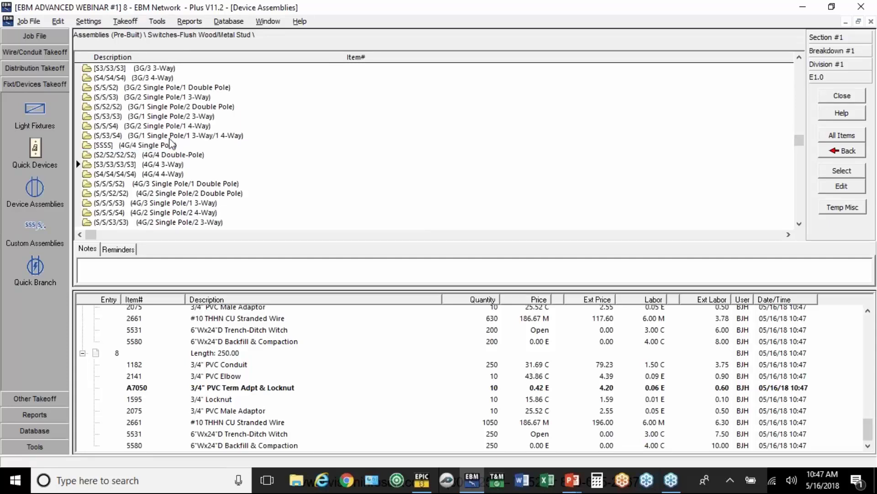
{"action": "key", "text": "Down"}
{"action": "key", "text": "Down"}
{"action": "key", "text": "Down"}
{"action": "key", "text": "Down"}
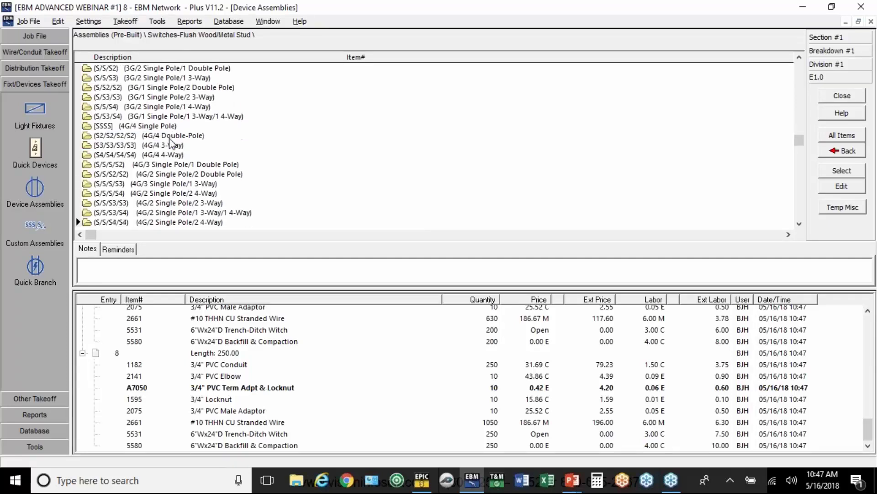
{"action": "key", "text": "Up"}
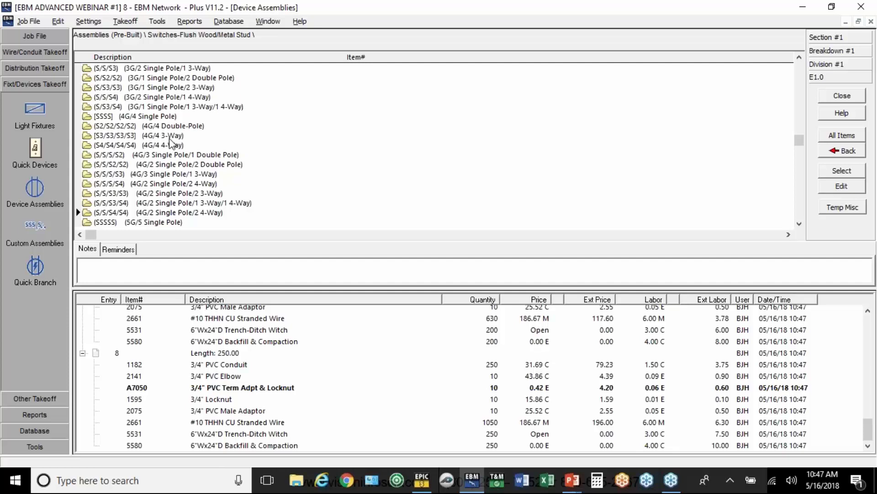
Start a custom assembly from the saved 4 Gang combo.
{"action": "left_click", "coordinate": [31, 228]}
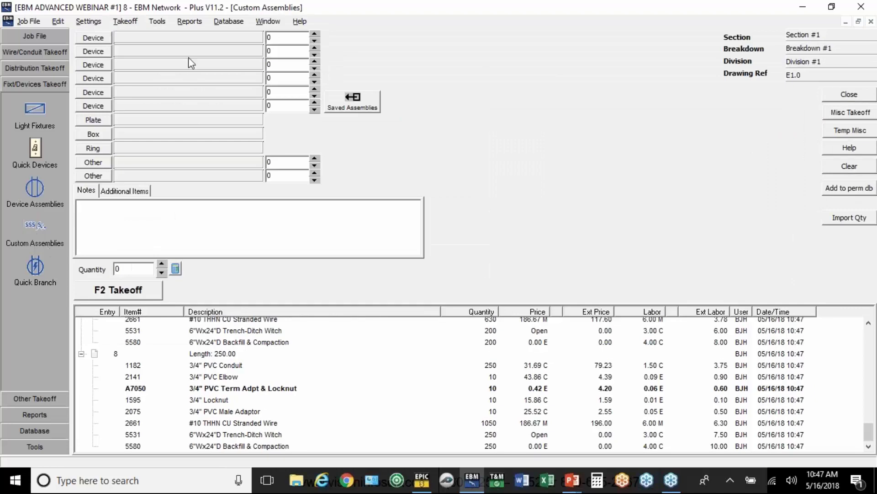
{"action": "left_click", "coordinate": [347, 100]}
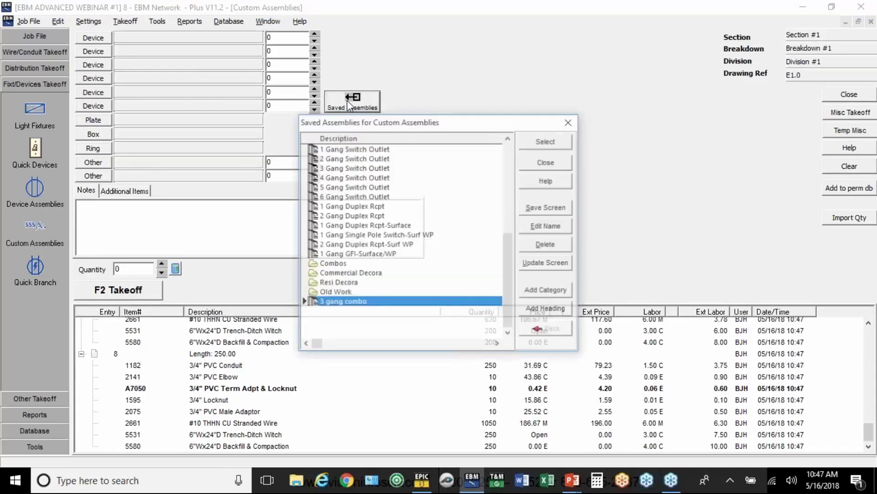
{"action": "double_click", "coordinate": [326, 265]}
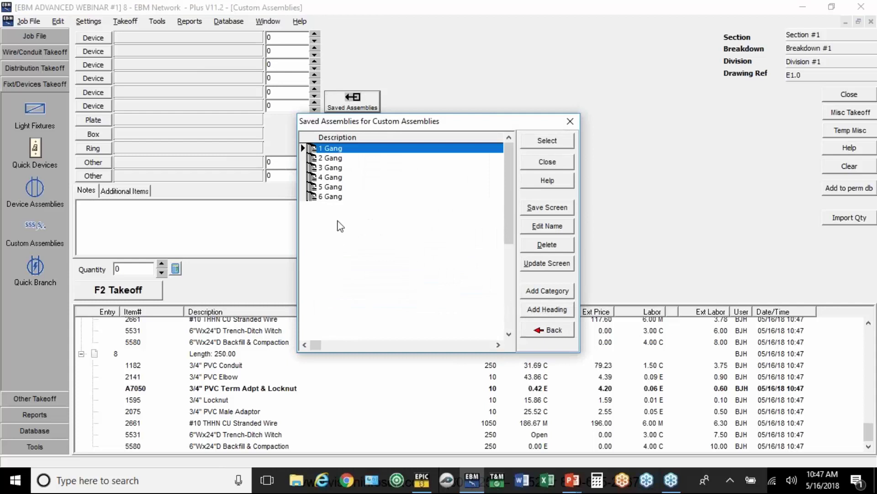
{"action": "double_click", "coordinate": [336, 185]}
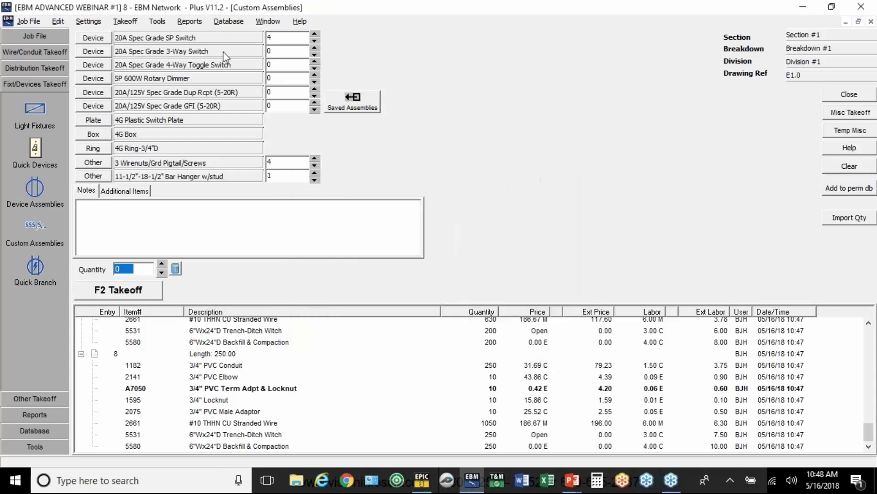
Set the custom assembly's single-pole, 3-way and 4-way switch quantities to 1 each.
{"action": "left_click", "coordinate": [271, 38]}
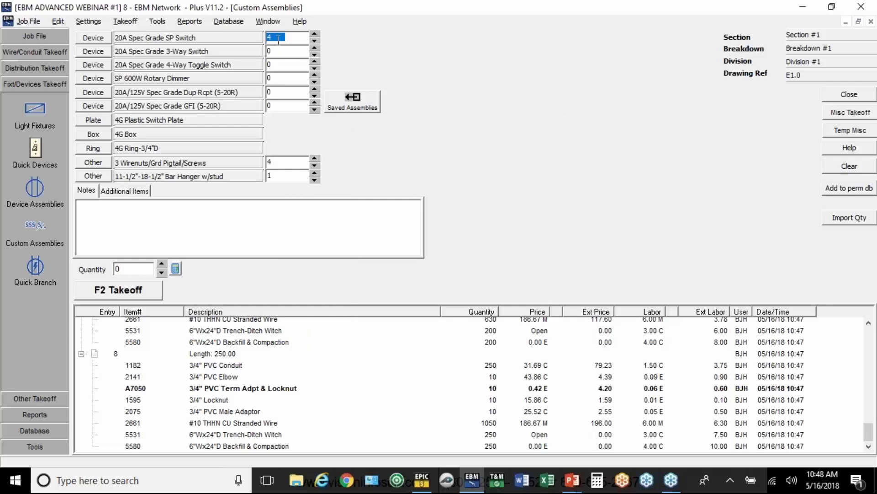
{"action": "type", "text": "1"}
{"action": "left_click", "coordinate": [278, 51]}
{"action": "type", "text": "1"}
{"action": "left_click", "coordinate": [273, 64]}
{"action": "type", "text": "1"}
Replace the custom assembly's rotary dimmer with the 3 Way 600W Spec Grade Slide Dimmer and set its quantity to 1.
{"action": "left_click", "coordinate": [99, 80]}
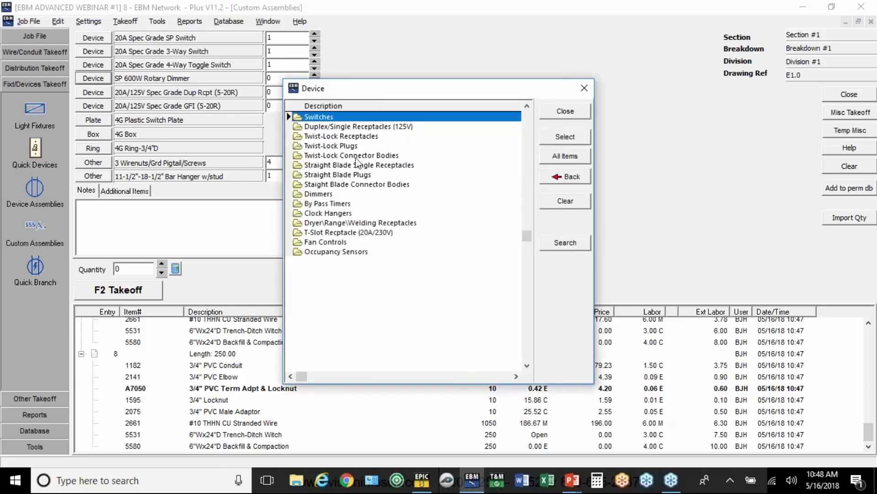
{"action": "left_click", "coordinate": [326, 196]}
{"action": "double_click", "coordinate": [325, 193]}
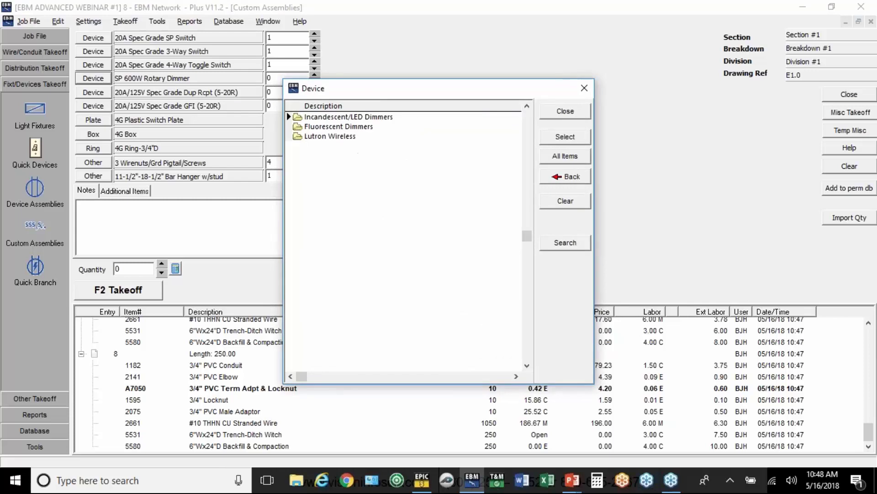
{"action": "double_click", "coordinate": [322, 117]}
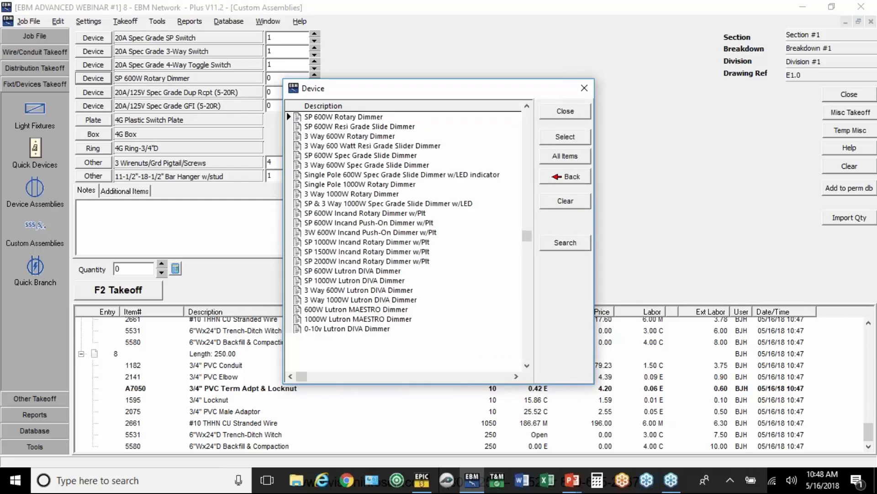
{"action": "left_click", "coordinate": [321, 168]}
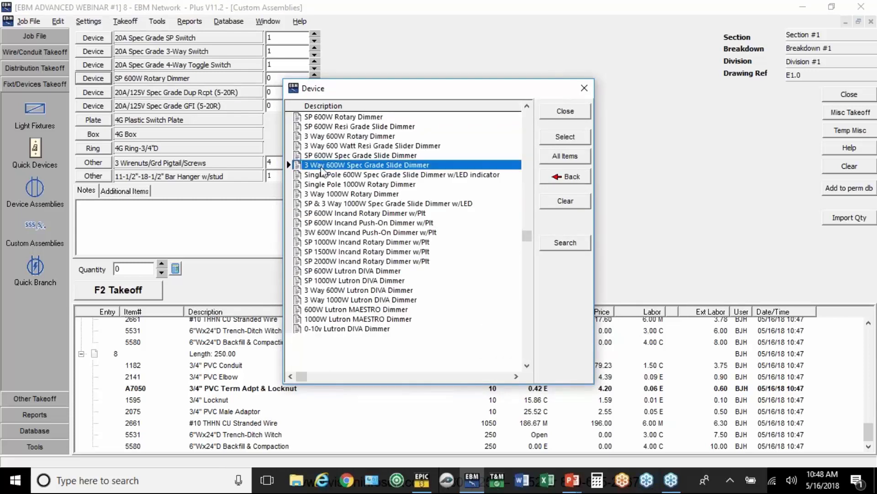
{"action": "double_click", "coordinate": [354, 166]}
{"action": "type", "text": "1"}
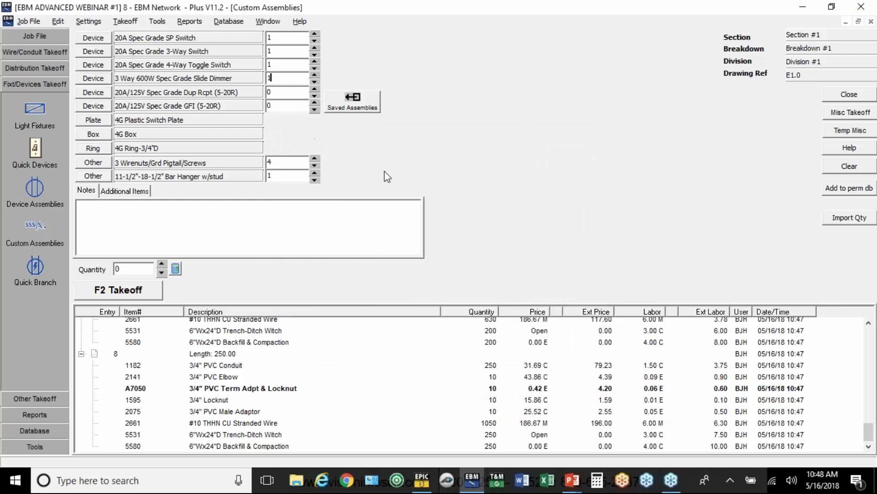
Take off 2 of the custom four-gang assembly.
{"action": "double_click", "coordinate": [137, 268]}
{"action": "type", "text": "2"}
{"action": "left_click", "coordinate": [126, 293]}
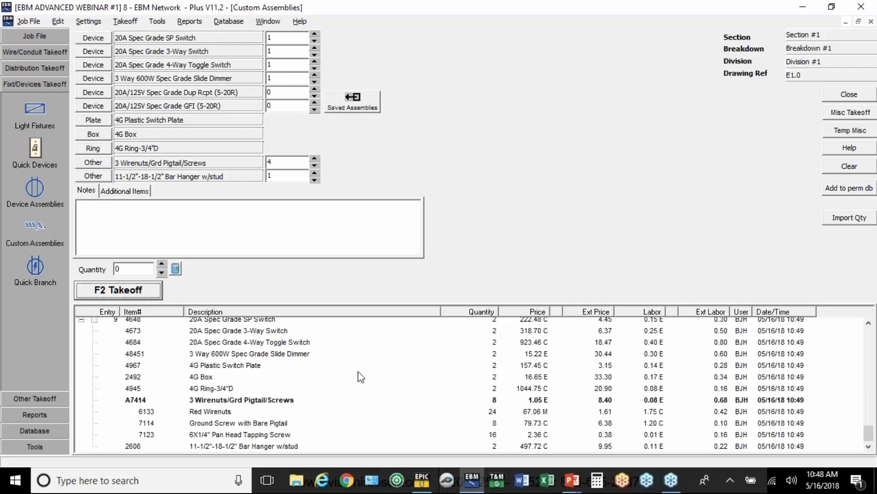
Examine the job's takeoff entries in the audit trail from the first entry, collapsing and re-expanding all of them.
{"action": "double_click", "coordinate": [402, 357]}
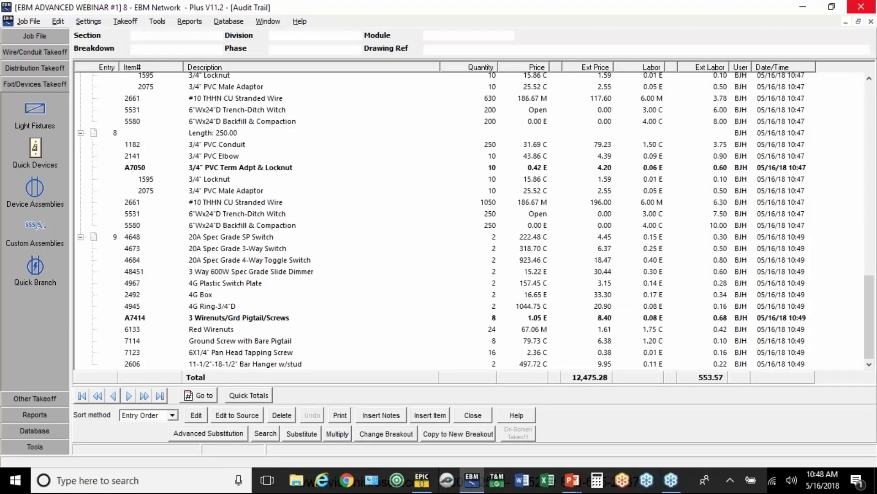
{"action": "left_click_drag", "start_coordinate": [870, 277], "coordinate": [876, 84]}
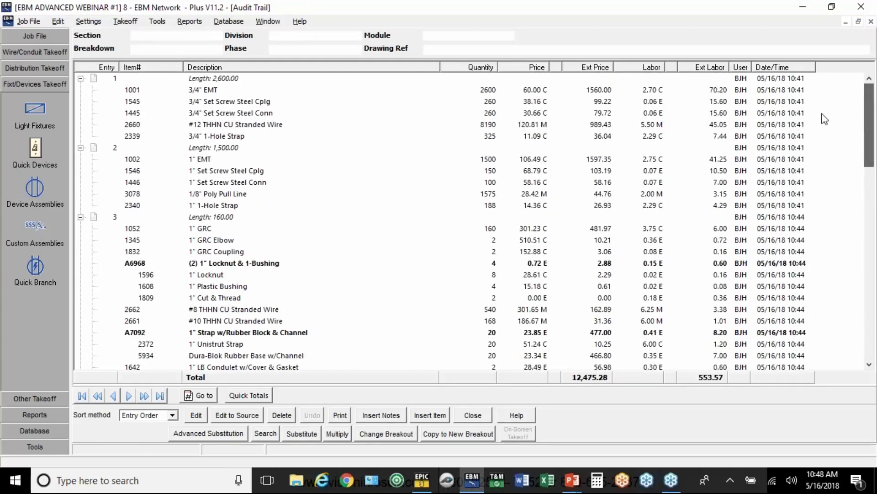
{"action": "left_click", "coordinate": [234, 80]}
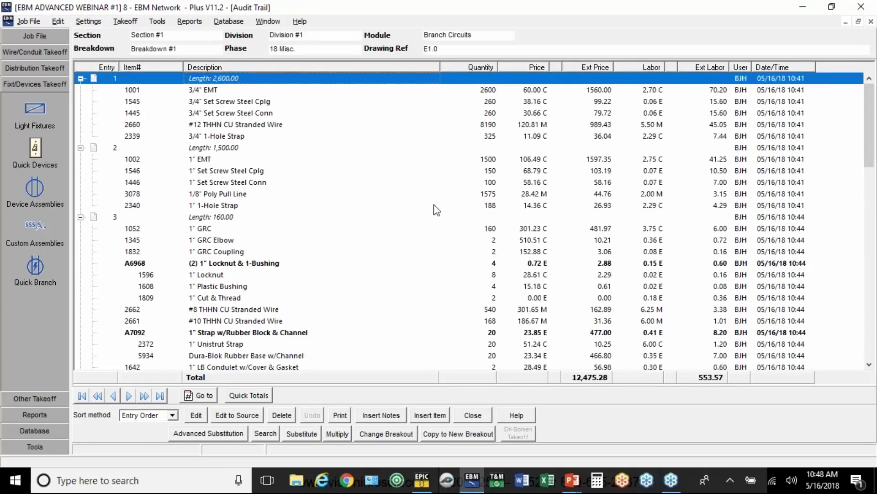
{"action": "right_click", "coordinate": [349, 158]}
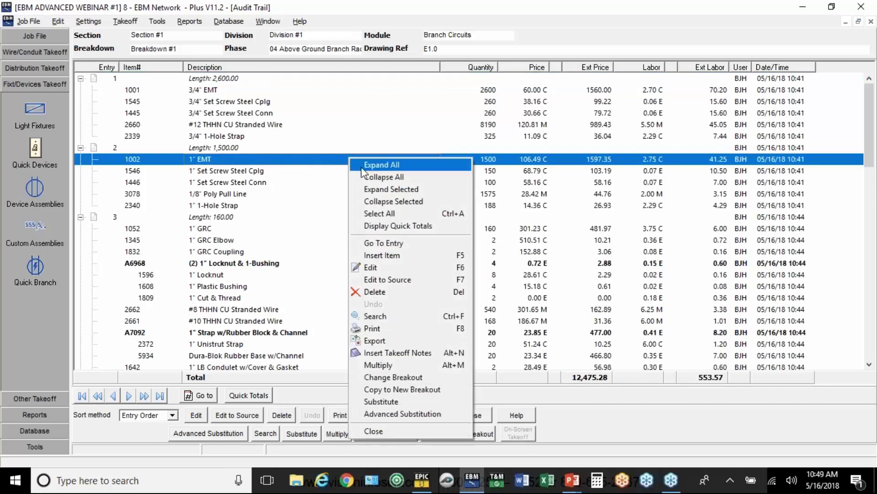
{"action": "left_click", "coordinate": [365, 177]}
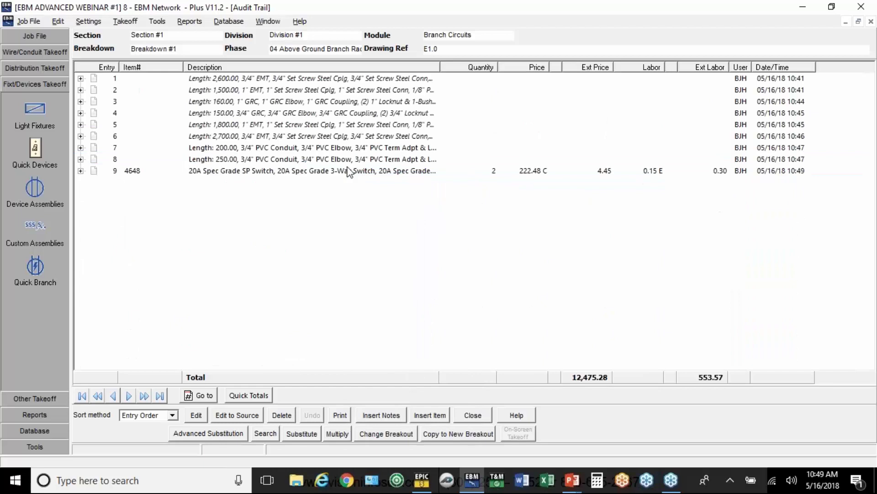
{"action": "right_click", "coordinate": [349, 172]}
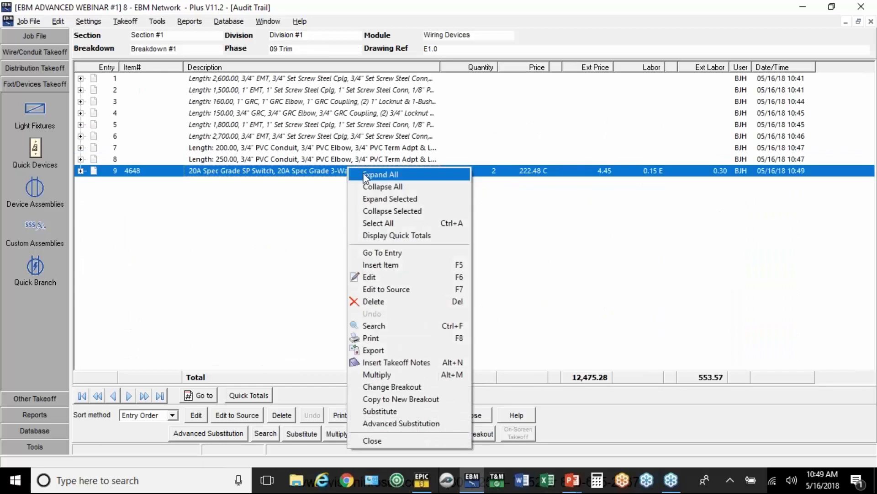
{"action": "left_click", "coordinate": [366, 177]}
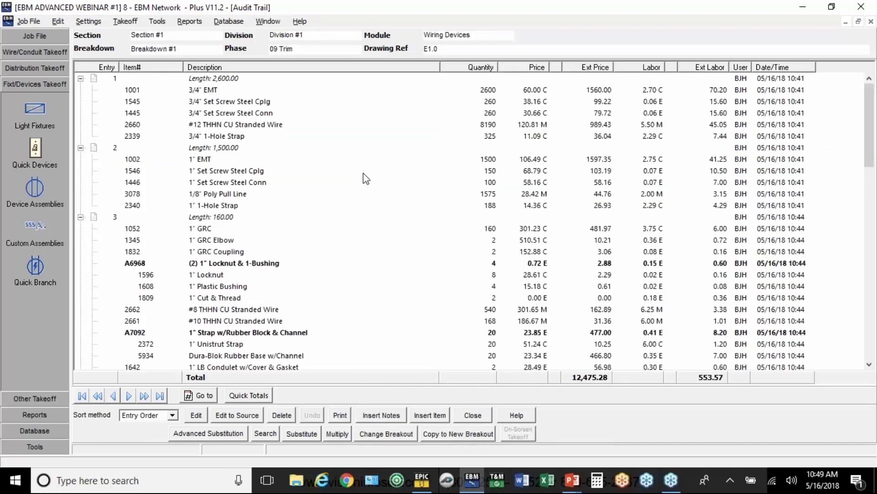
{"action": "left_click", "coordinate": [236, 80]}
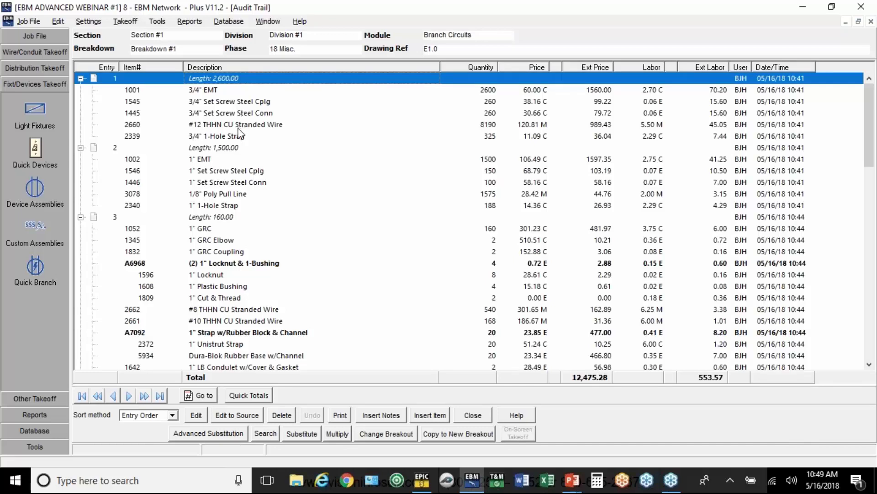
Substitute all 3/4" 1-Hole Straps in the audit trail with the 3/4" 2-Hole Strap from Supports & Hangers.
{"action": "left_click", "coordinate": [223, 137]}
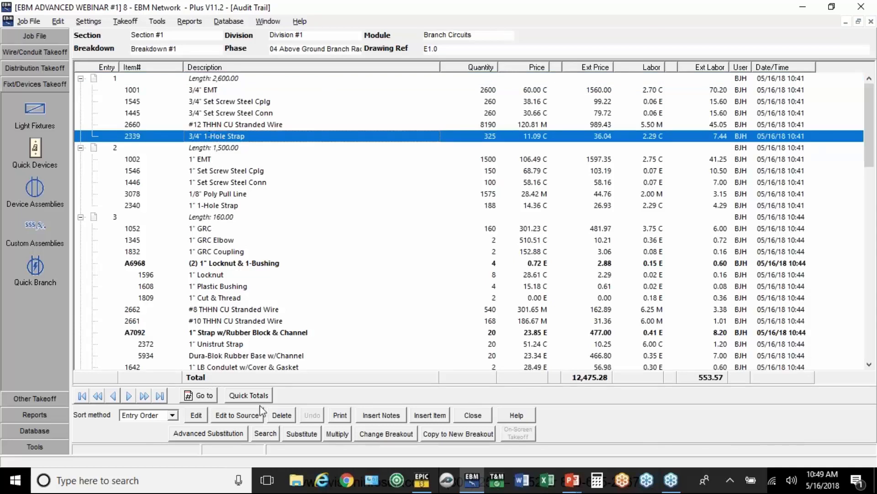
{"action": "left_click", "coordinate": [302, 433]}
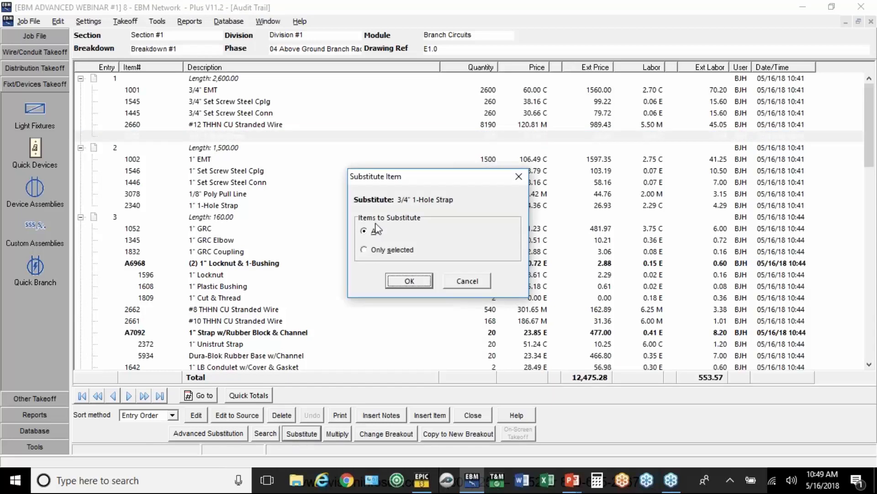
{"action": "left_click", "coordinate": [406, 285]}
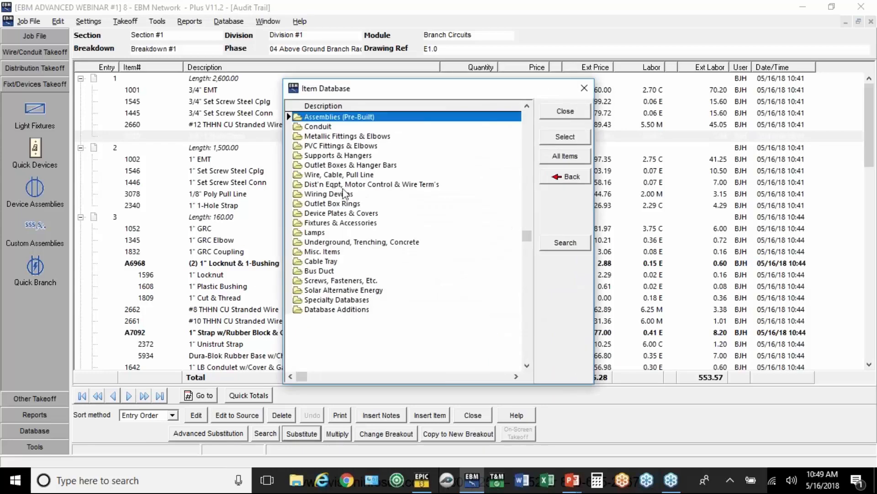
{"action": "double_click", "coordinate": [334, 157]}
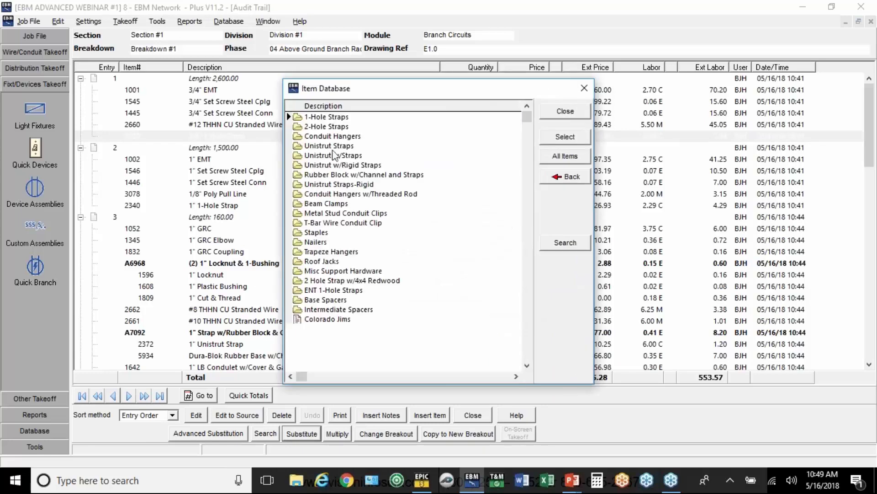
{"action": "double_click", "coordinate": [332, 128]}
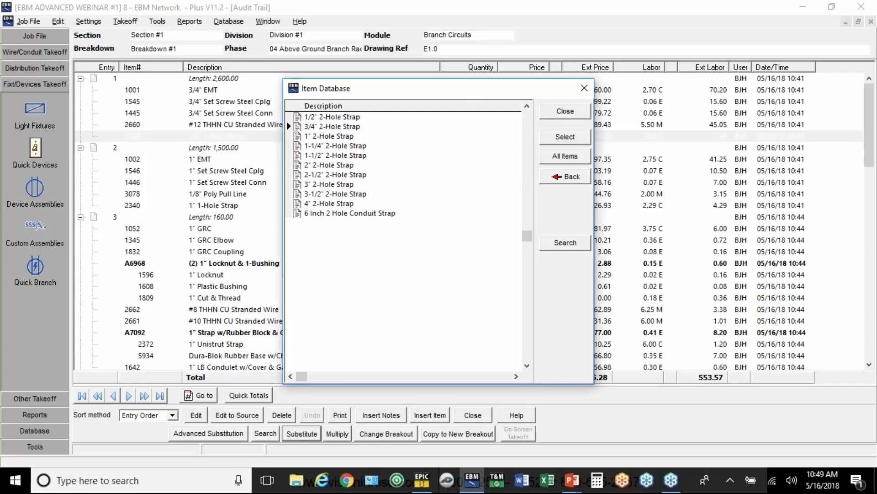
{"action": "double_click", "coordinate": [336, 126]}
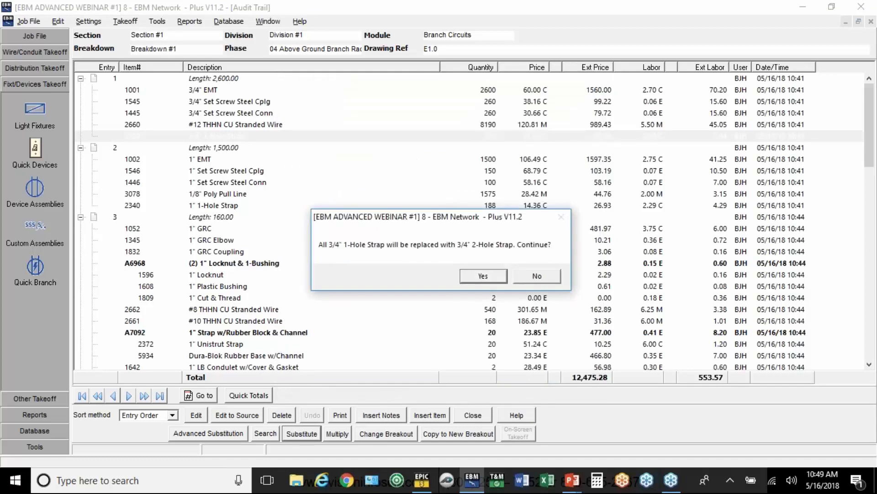
{"action": "left_click", "coordinate": [483, 276]}
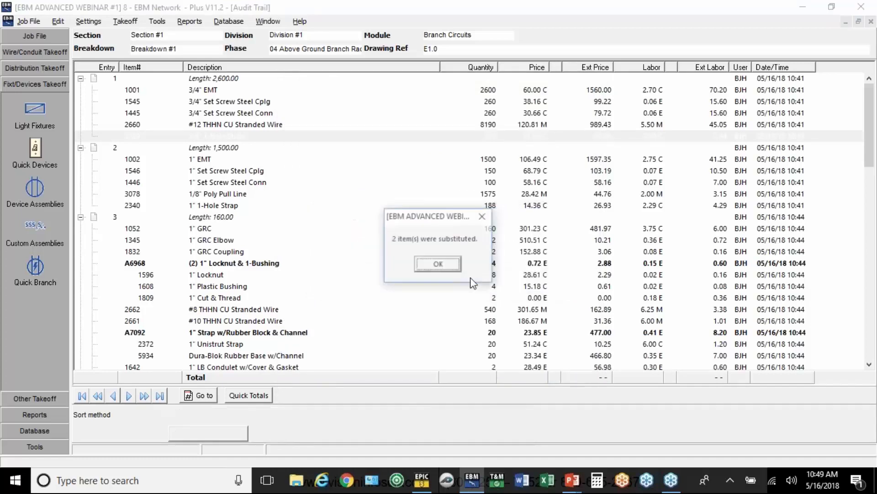
{"action": "left_click", "coordinate": [448, 264]}
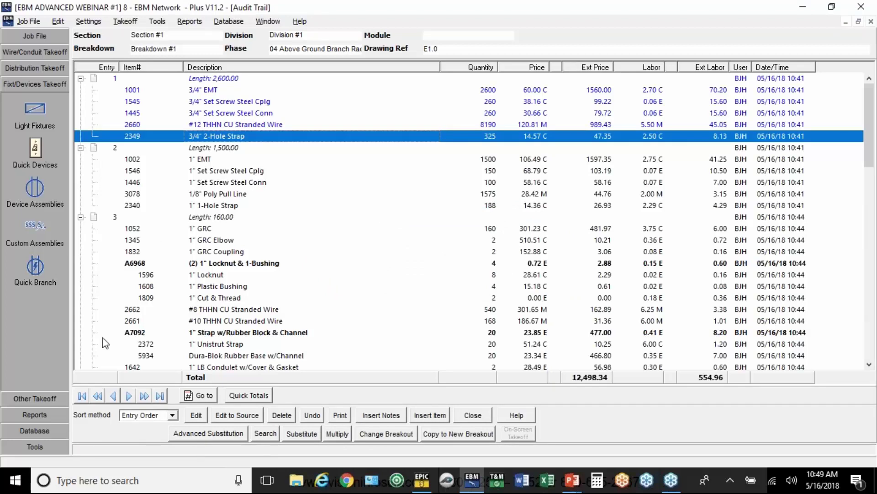
Generate the job extension spreadsheet by phase and review its items down to the job total.
{"action": "left_click", "coordinate": [47, 413]}
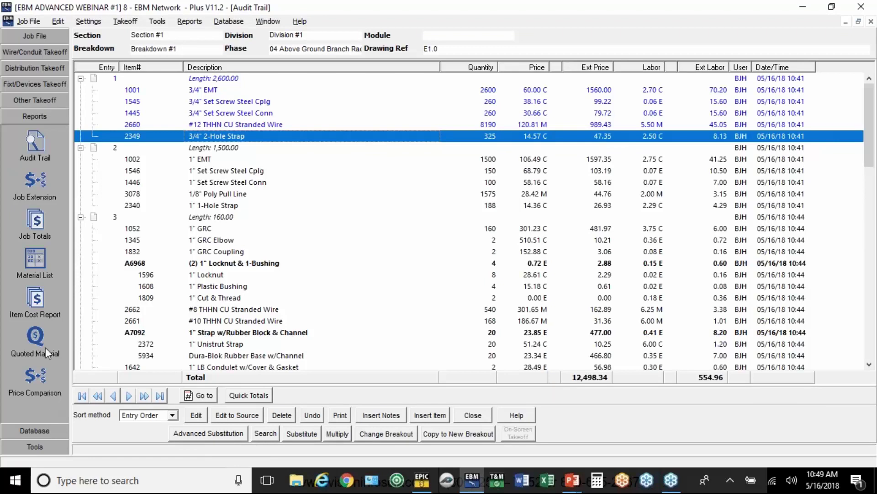
{"action": "left_click", "coordinate": [42, 183]}
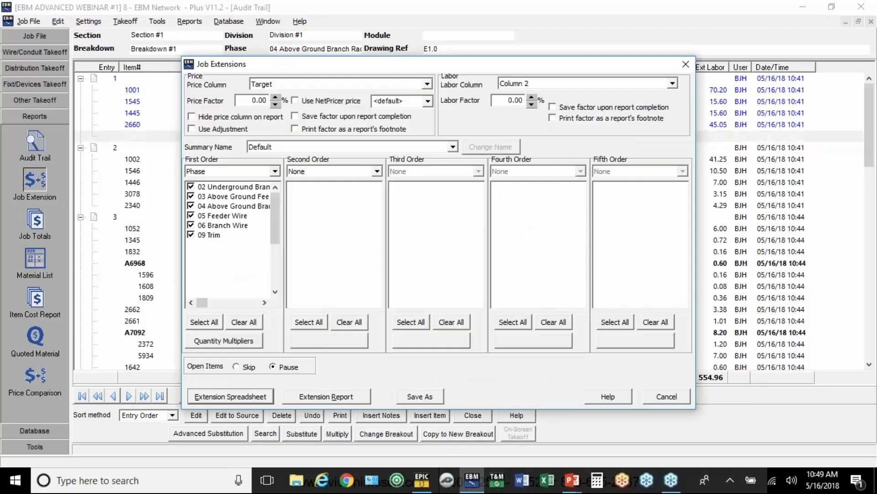
{"action": "left_click", "coordinate": [236, 396]}
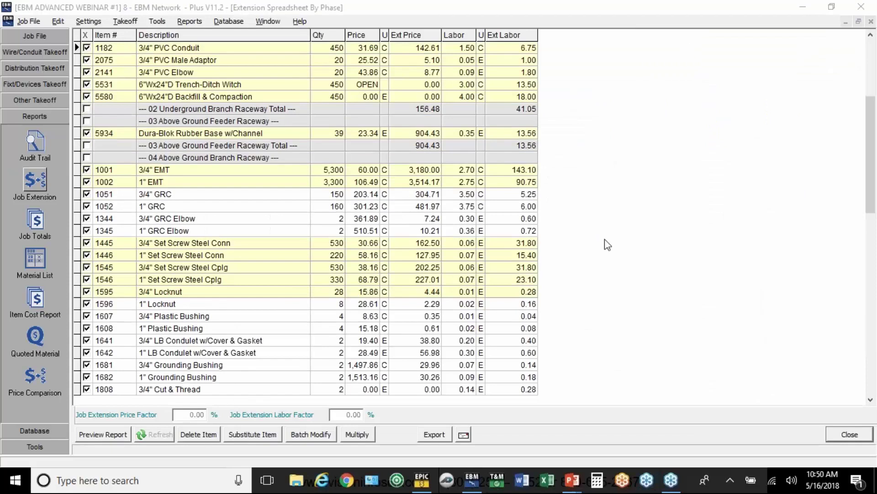
{"action": "left_click", "coordinate": [871, 389]}
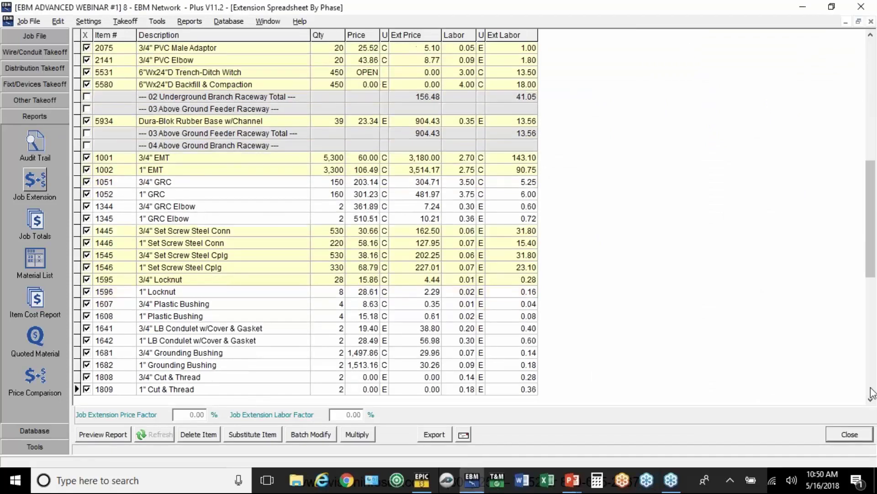
{"action": "left_click", "coordinate": [871, 393]}
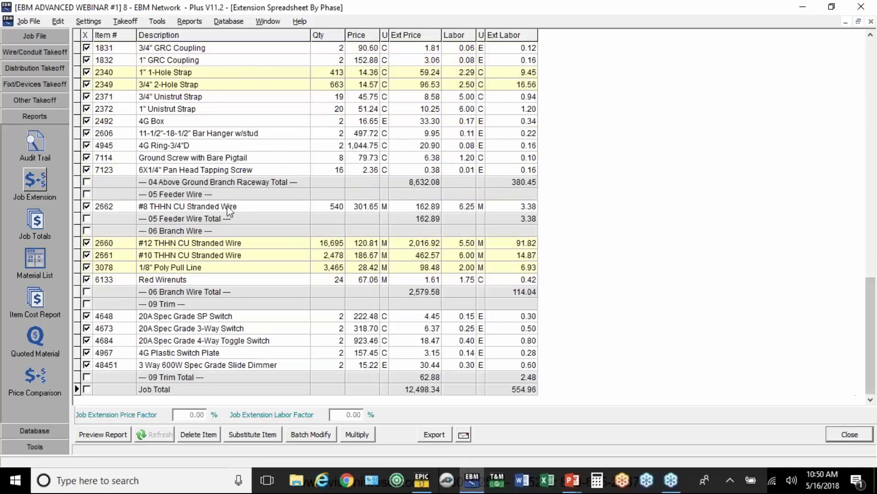
Substitute the 3/4" 2-Hole Strap in the extension spreadsheet with the 3/4" Beam Clamp w/Conduit Hanger and recalculate the report.
{"action": "left_click", "coordinate": [155, 85]}
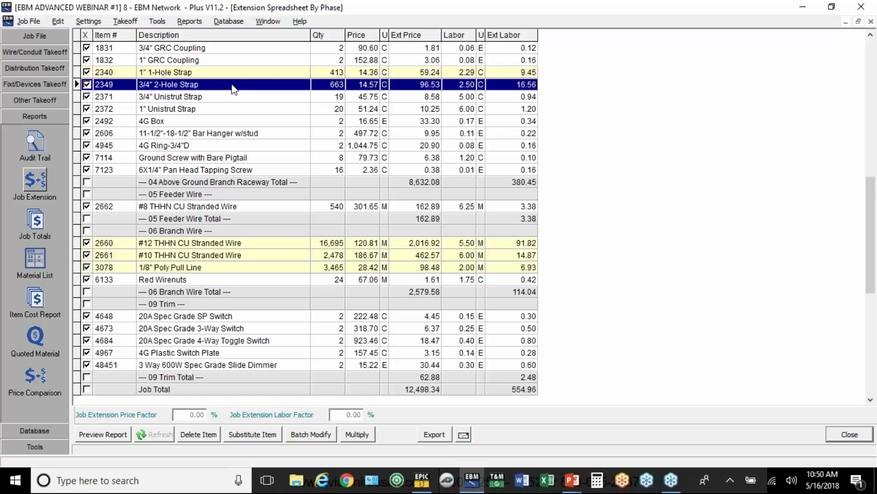
{"action": "left_click", "coordinate": [254, 434]}
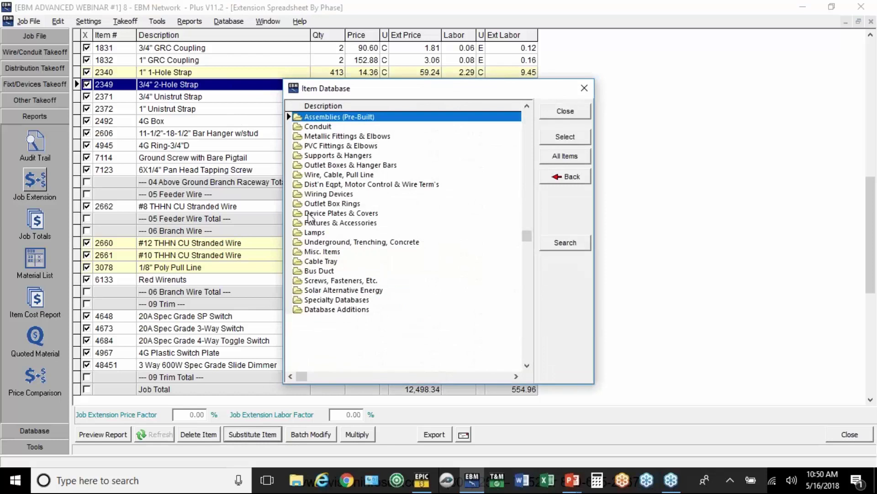
{"action": "double_click", "coordinate": [310, 156]}
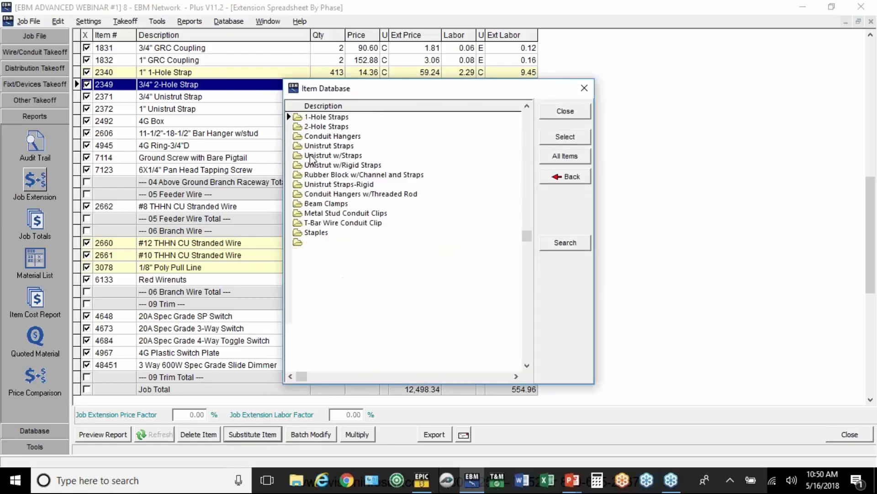
{"action": "double_click", "coordinate": [319, 203]}
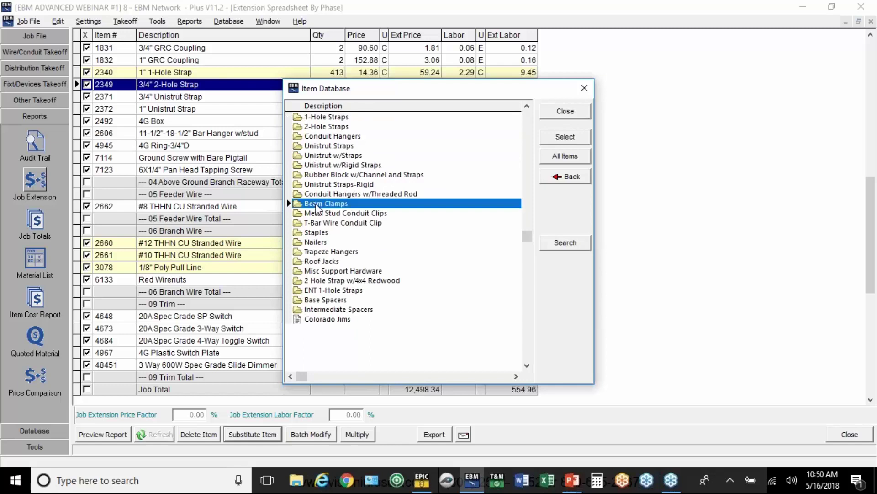
{"action": "double_click", "coordinate": [332, 118]}
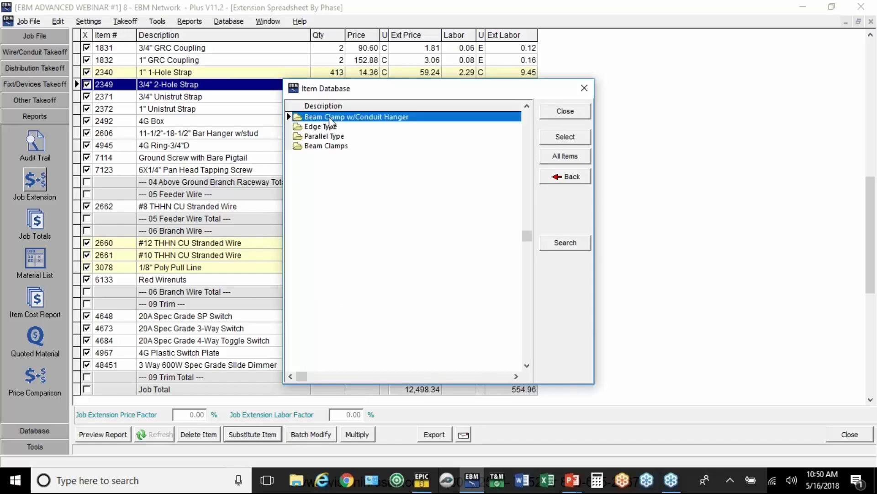
{"action": "double_click", "coordinate": [329, 129]}
{"action": "left_click", "coordinate": [475, 276]}
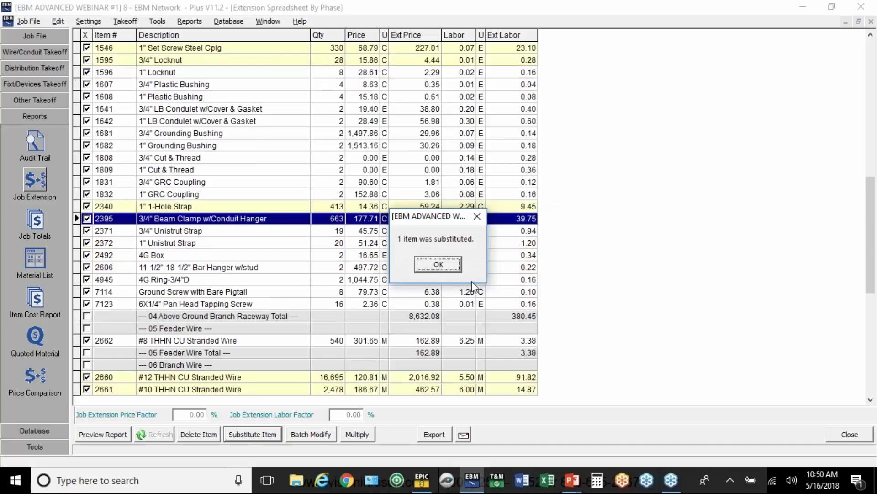
{"action": "left_click", "coordinate": [434, 263]}
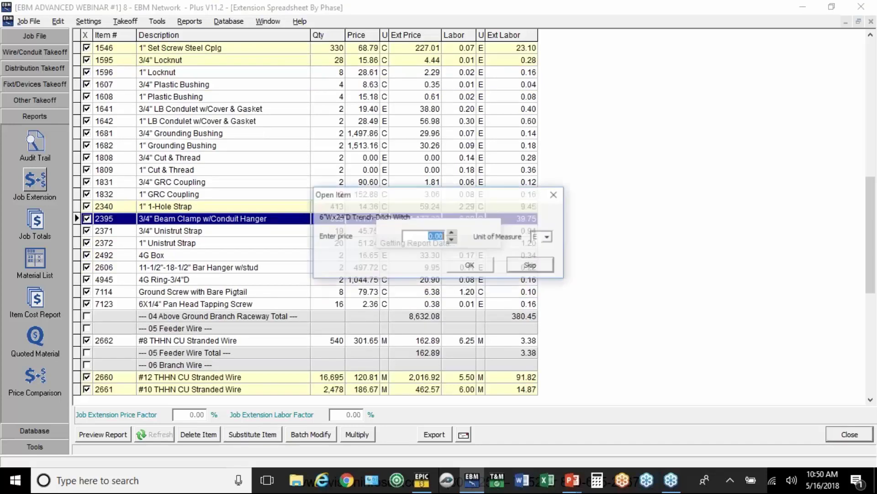
{"action": "left_click", "coordinate": [480, 269]}
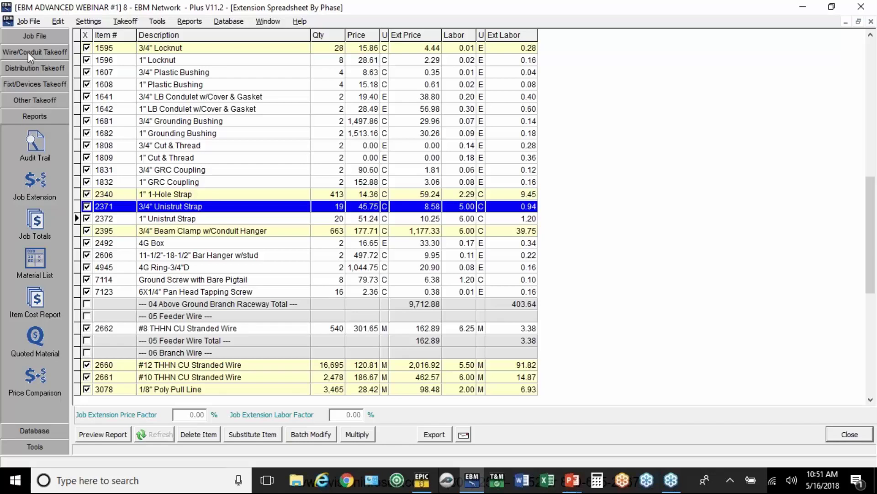
Convert the 3/4" EMT runs in all identical audit trail entries from conduit to 12/2 Alum Clad MC Cable (w/grd), without confirming each entry.
{"action": "left_click", "coordinate": [34, 142]}
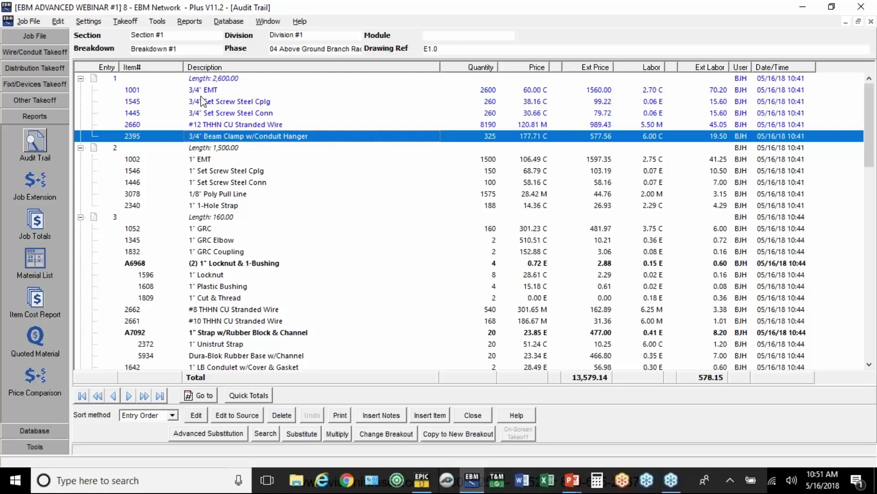
{"action": "left_click", "coordinate": [210, 434]}
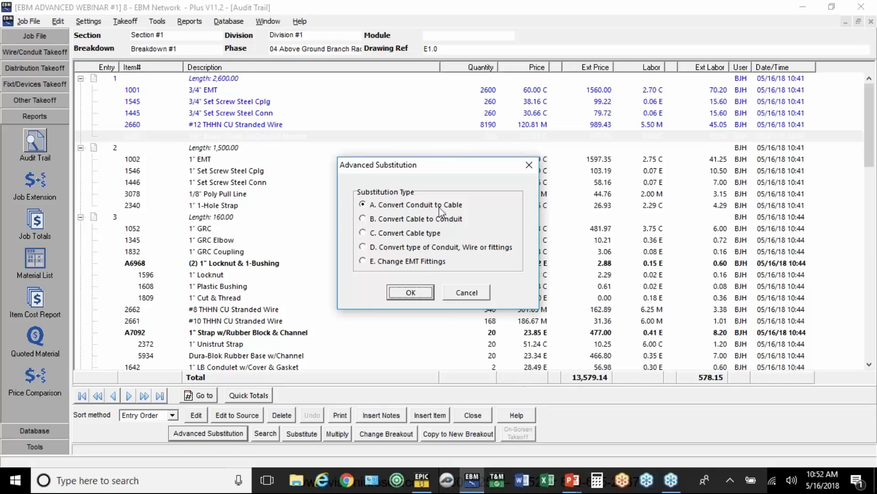
{"action": "left_click", "coordinate": [406, 295]}
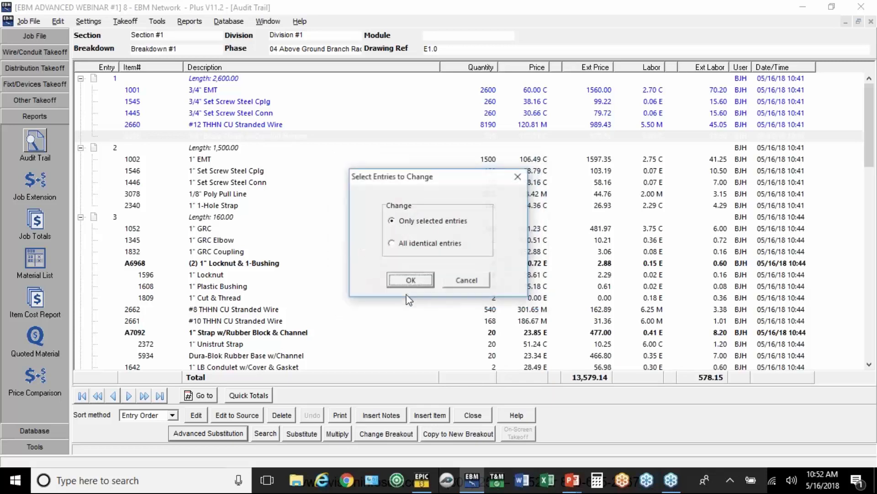
{"action": "left_click", "coordinate": [405, 245]}
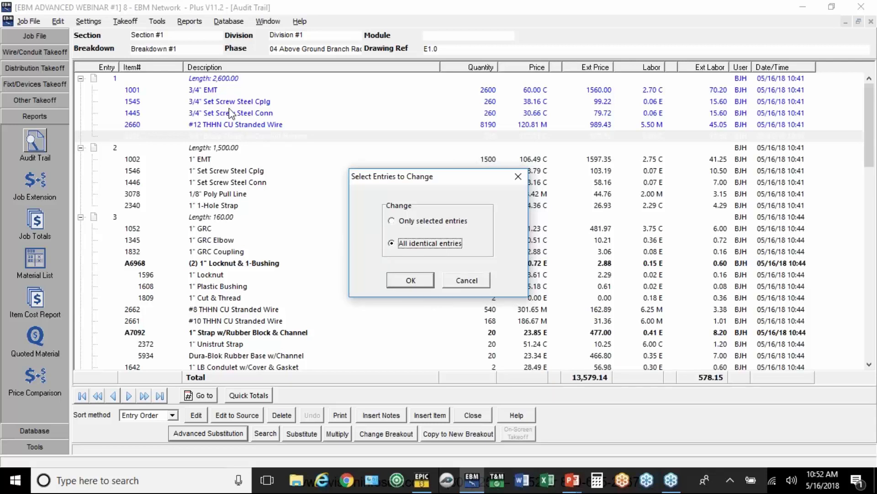
{"action": "left_click", "coordinate": [412, 280]}
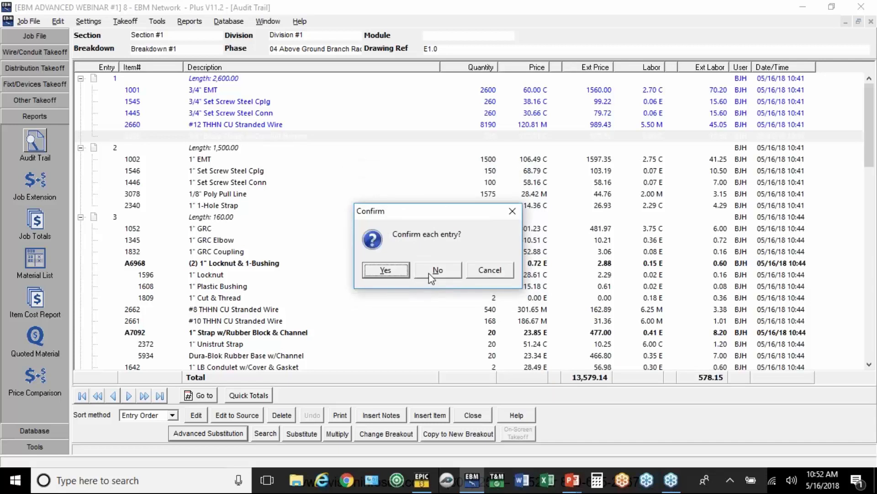
{"action": "left_click", "coordinate": [431, 270]}
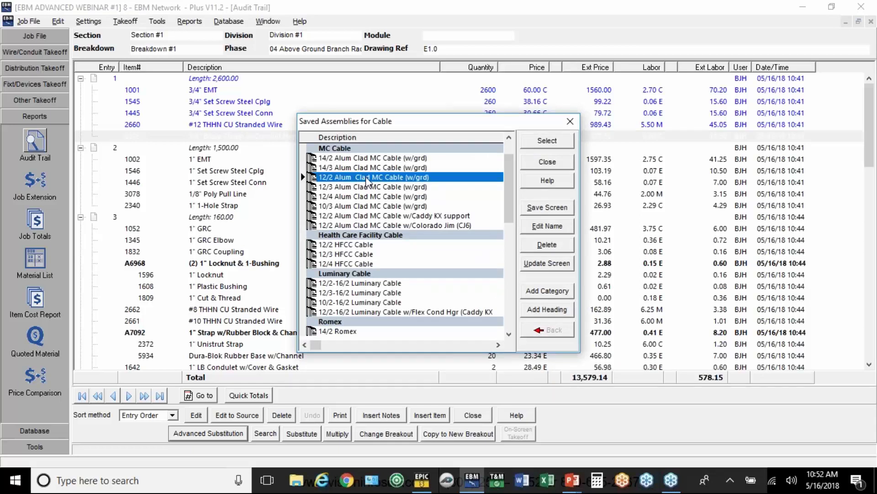
{"action": "left_click", "coordinate": [558, 146]}
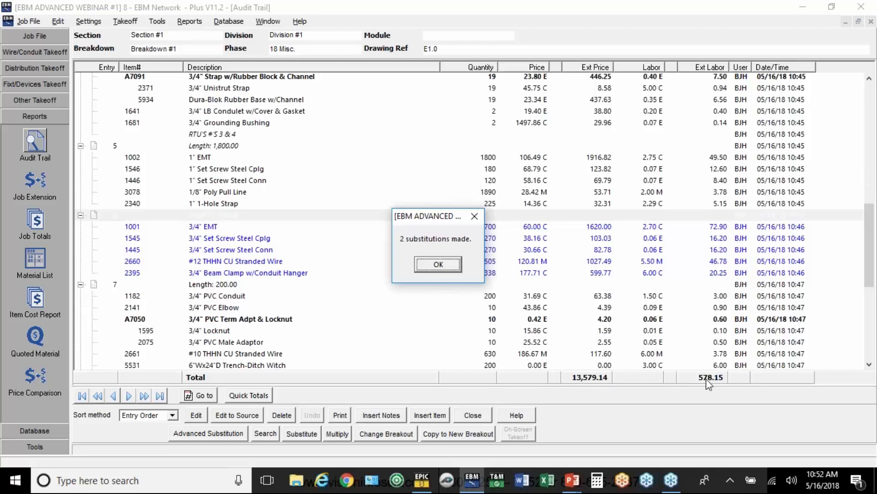
{"action": "left_click", "coordinate": [434, 265]}
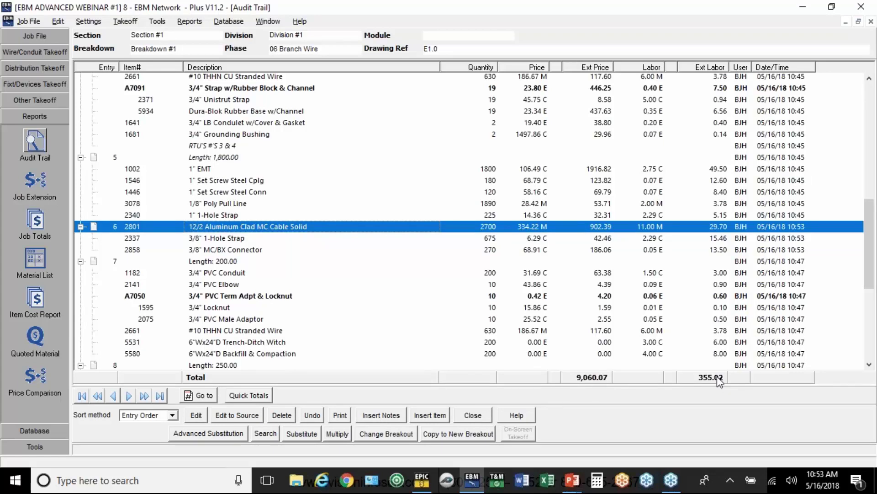
Undo the conduit-to-cable substitution in the audit trail.
{"action": "left_click", "coordinate": [313, 415]}
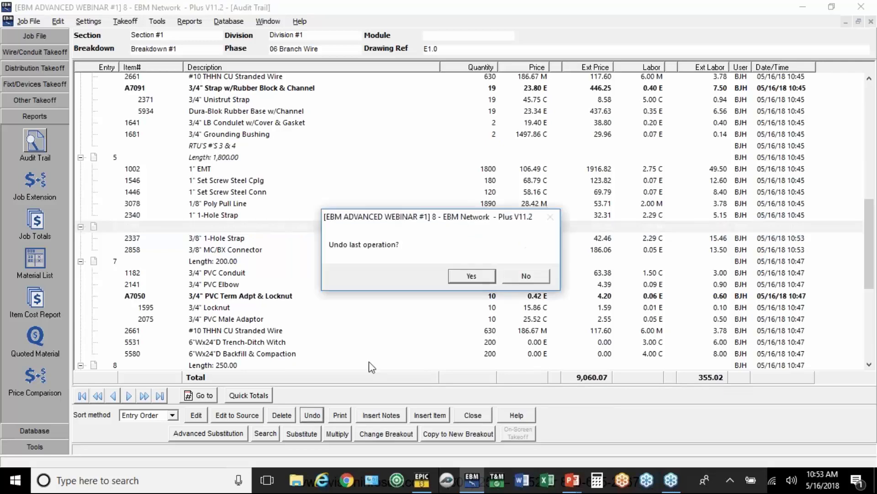
{"action": "left_click", "coordinate": [469, 278]}
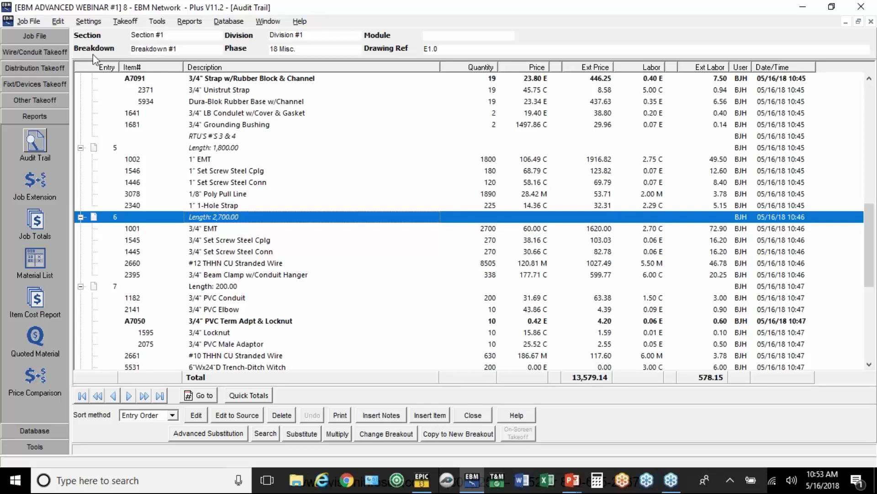
Multiply all audit trail entries, from entry 1 through the last item of entry 9, by 3.
{"action": "left_click", "coordinate": [47, 40]}
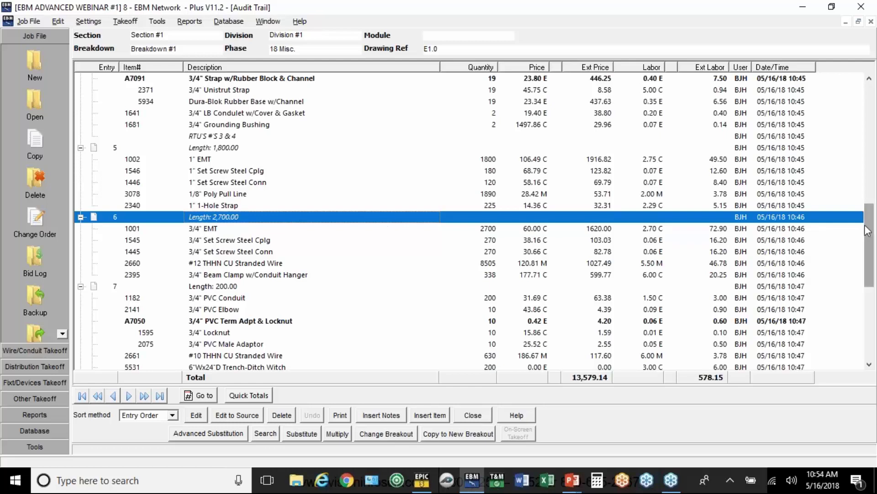
{"action": "left_click_drag", "start_coordinate": [870, 230], "coordinate": [875, 106]}
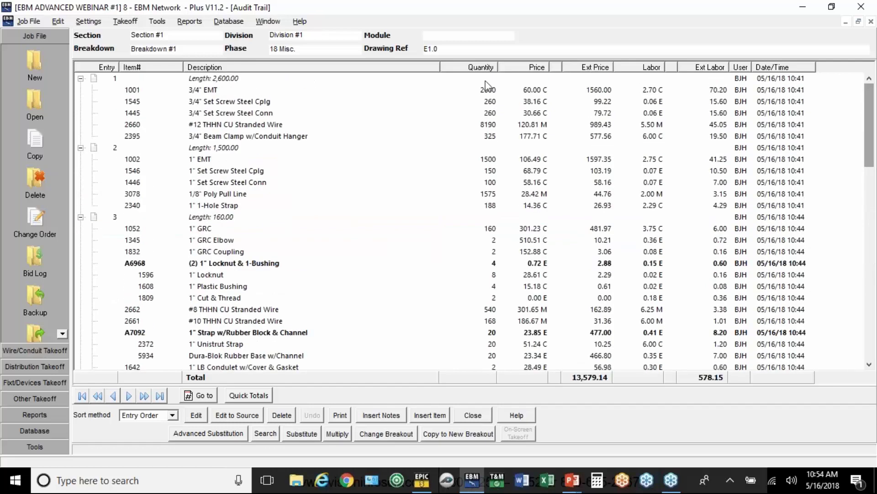
{"action": "left_click", "coordinate": [220, 82]}
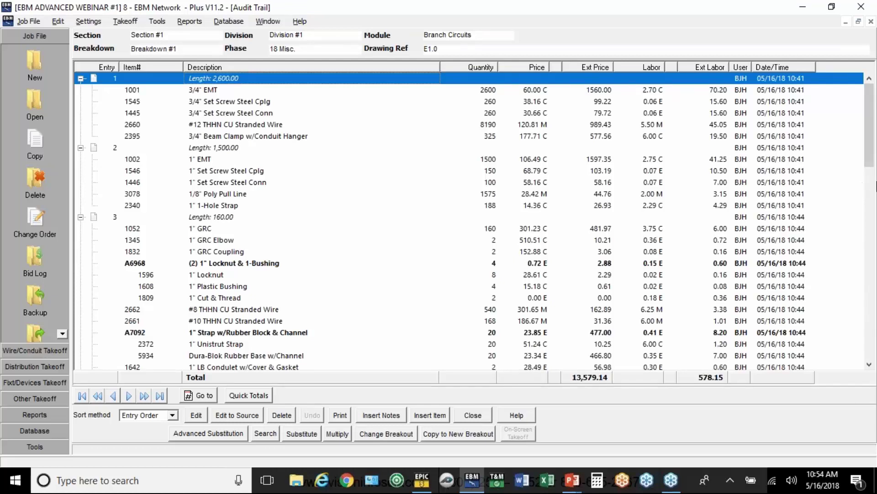
{"action": "left_click_drag", "start_coordinate": [874, 169], "coordinate": [867, 352]}
{"action": "left_click", "coordinate": [213, 364], "text": "shift"}
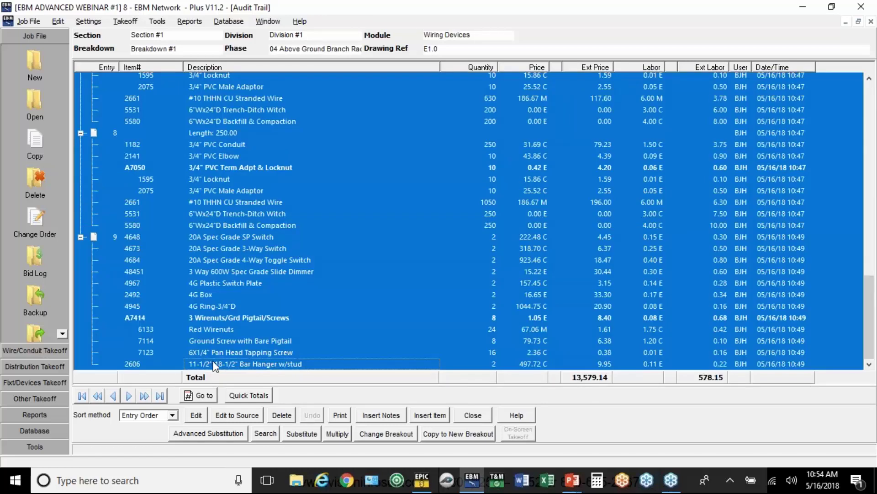
{"action": "left_click", "coordinate": [332, 435]}
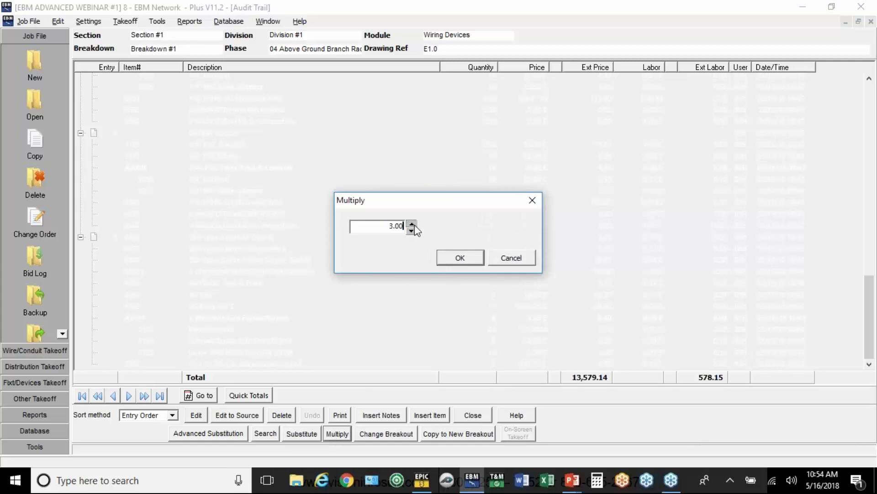
{"action": "left_click", "coordinate": [460, 257]}
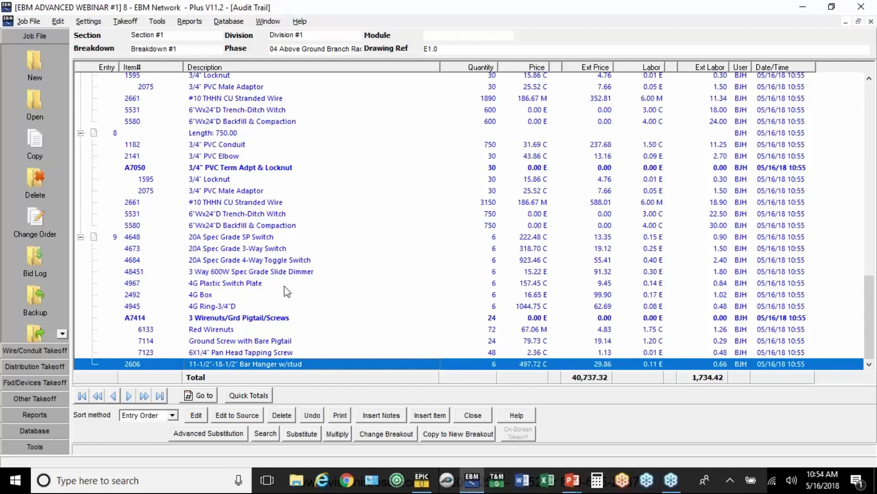
Check the quick totals for all items of entry 8 in the audit trail.
{"action": "left_click", "coordinate": [207, 135]}
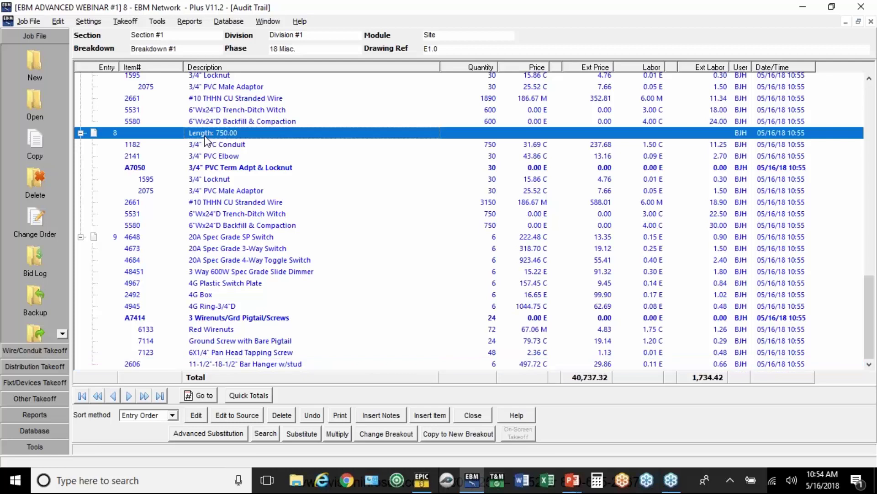
{"action": "left_click", "coordinate": [139, 226], "text": "shift"}
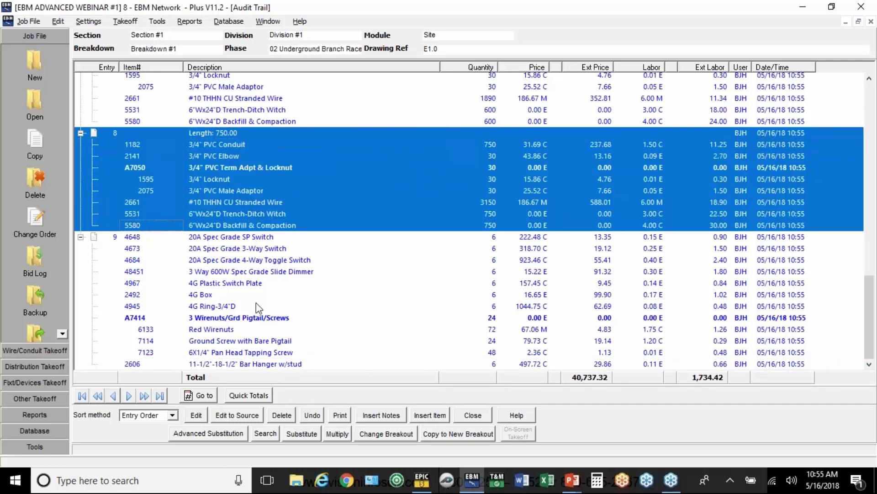
{"action": "left_click", "coordinate": [249, 394]}
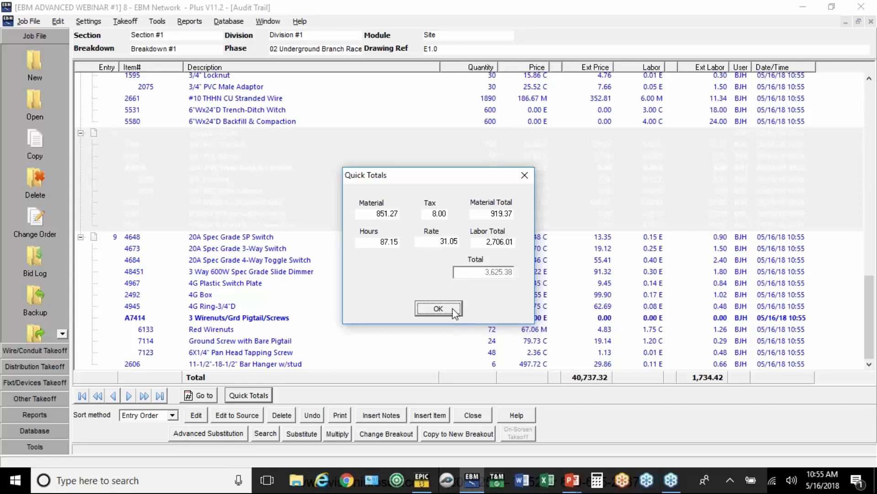
{"action": "left_click", "coordinate": [438, 308]}
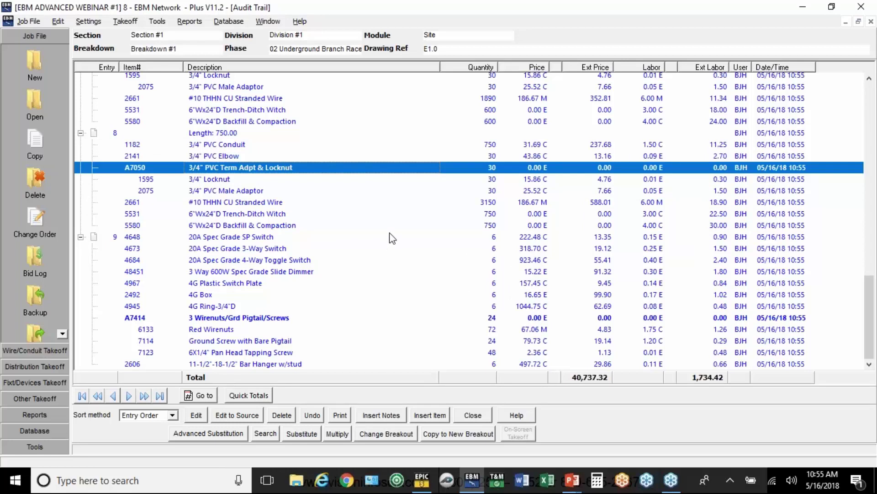
Search the audit trail for 3" pvc.
{"action": "scroll", "coordinate": [873, 103], "scroll_direction": "up", "scroll_amount": 6}
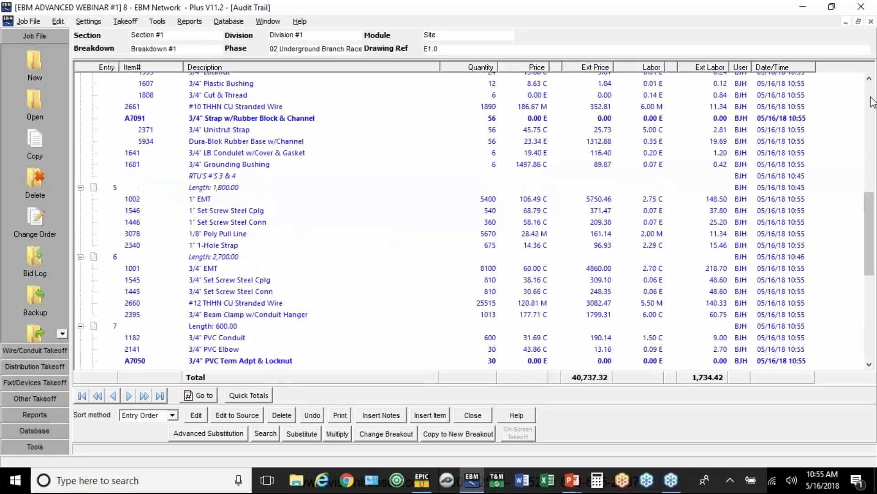
{"action": "left_click", "coordinate": [873, 103]}
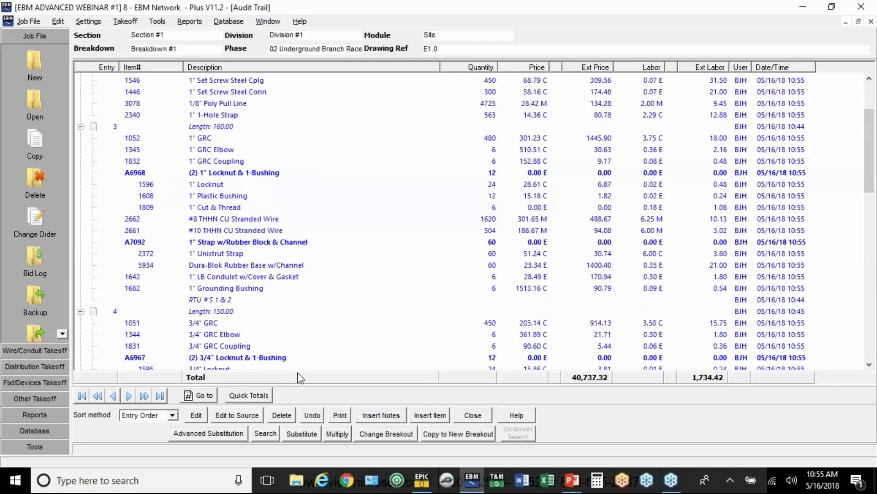
{"action": "left_click", "coordinate": [266, 433]}
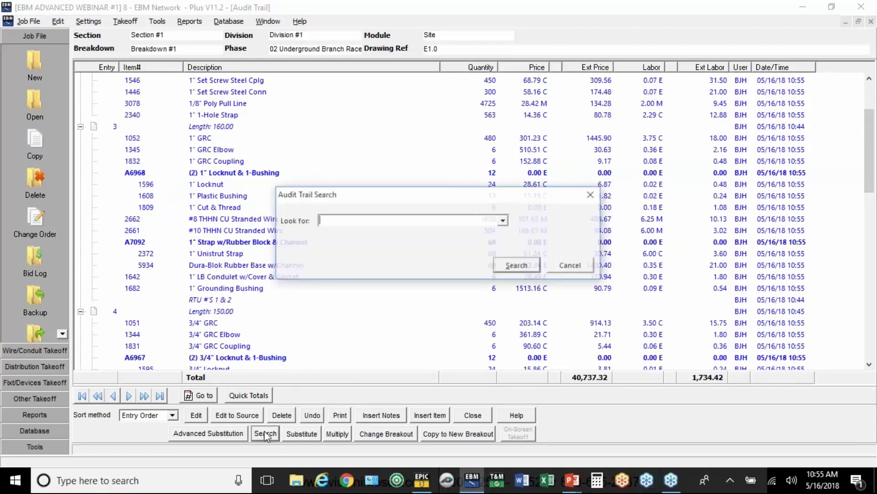
{"action": "type", "text": "1"}
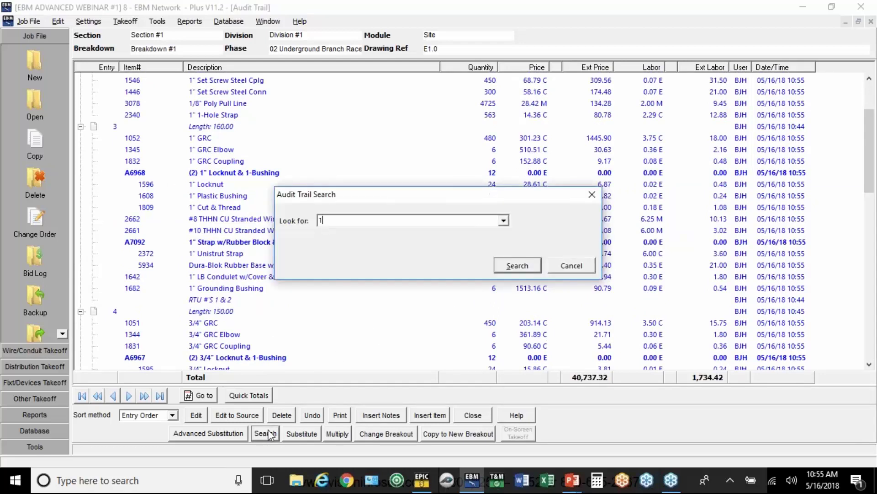
{"action": "key", "text": "BackSpace"}
{"action": "type", "text": "3\" pvc"}
{"action": "left_click", "coordinate": [519, 266]}
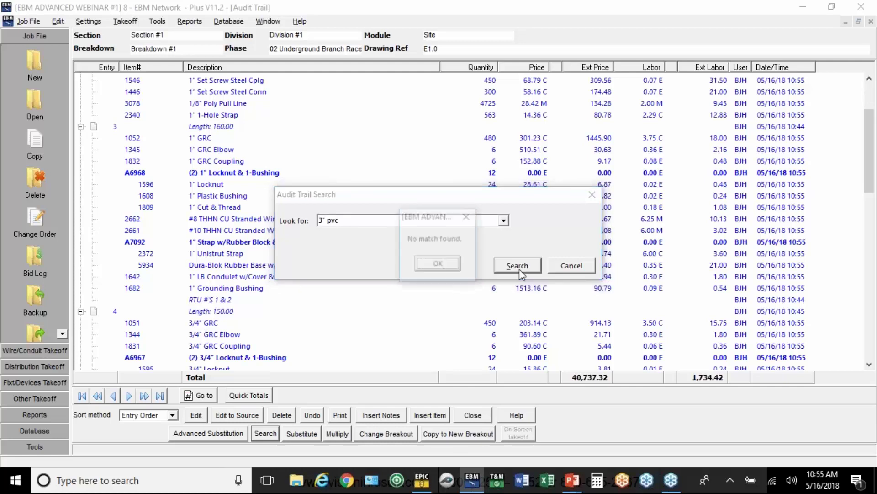
{"action": "left_click", "coordinate": [446, 268]}
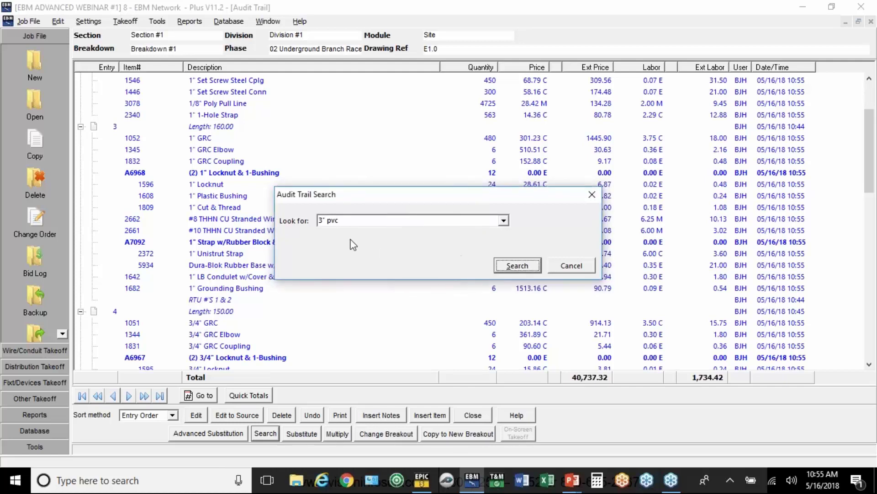
Search the audit trail for 3/4" PVC and repeat the search with the 3/4" PVC Elbow of entry 7 selected.
{"action": "left_click", "coordinate": [323, 221]}
{"action": "type", "text": "3/4\" PVC"}
{"action": "left_click", "coordinate": [520, 272]}
{"action": "left_click", "coordinate": [570, 265]}
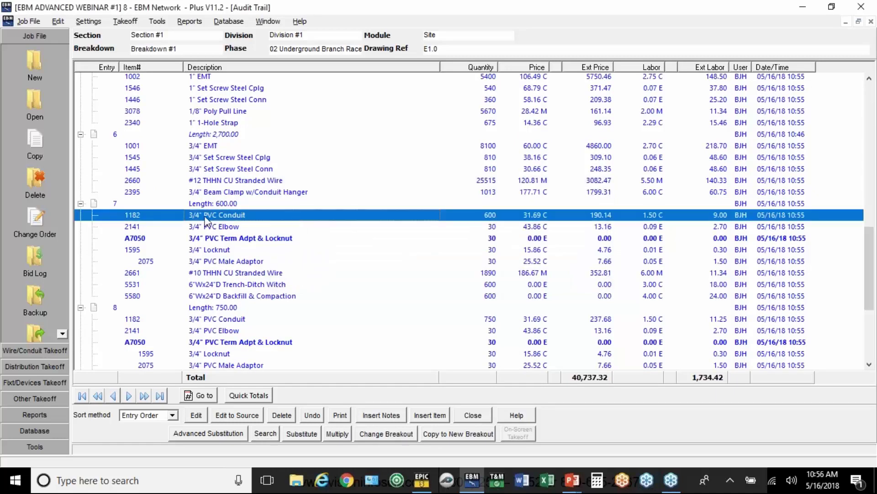
{"action": "left_click", "coordinate": [269, 433]}
{"action": "left_click", "coordinate": [515, 266]}
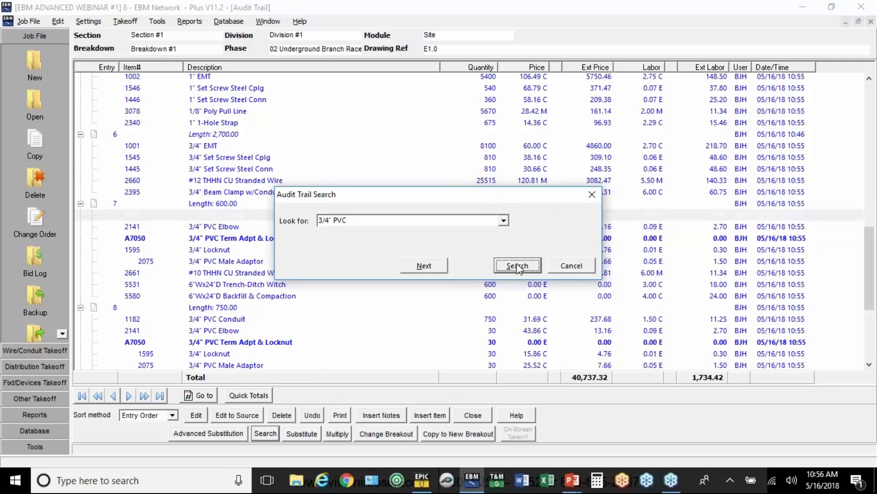
{"action": "left_click", "coordinate": [570, 266]}
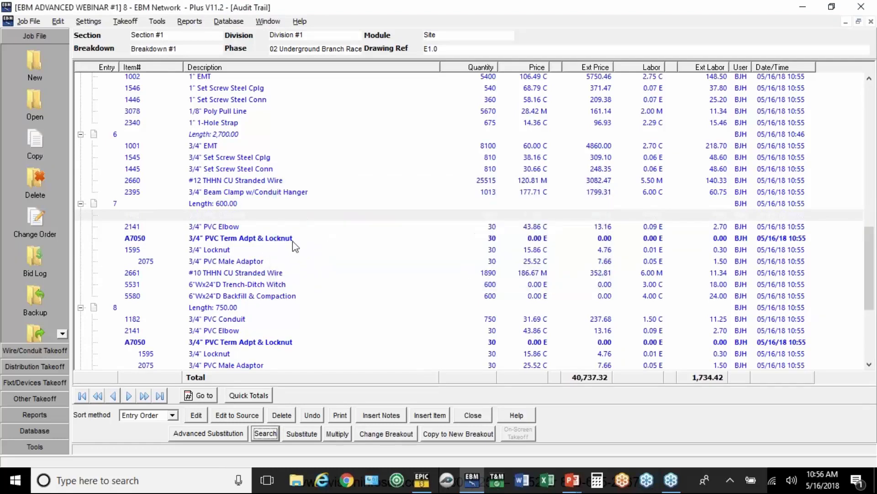
{"action": "left_click", "coordinate": [220, 230]}
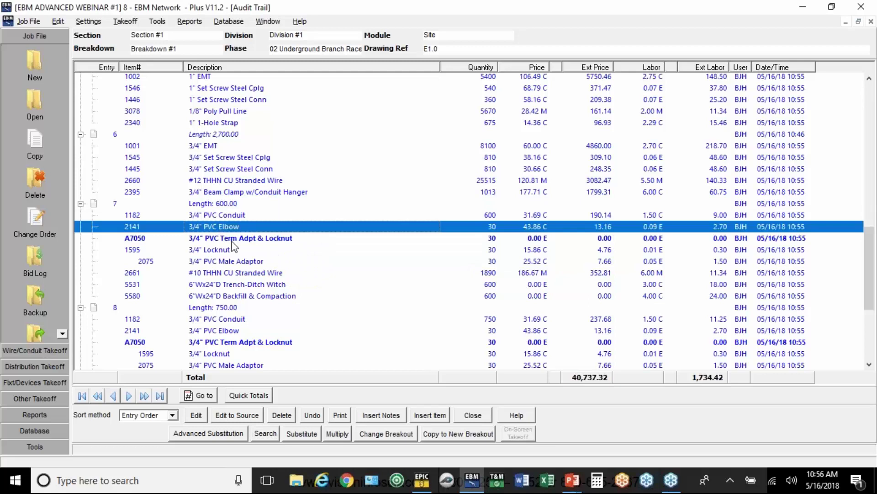
{"action": "left_click", "coordinate": [265, 433]}
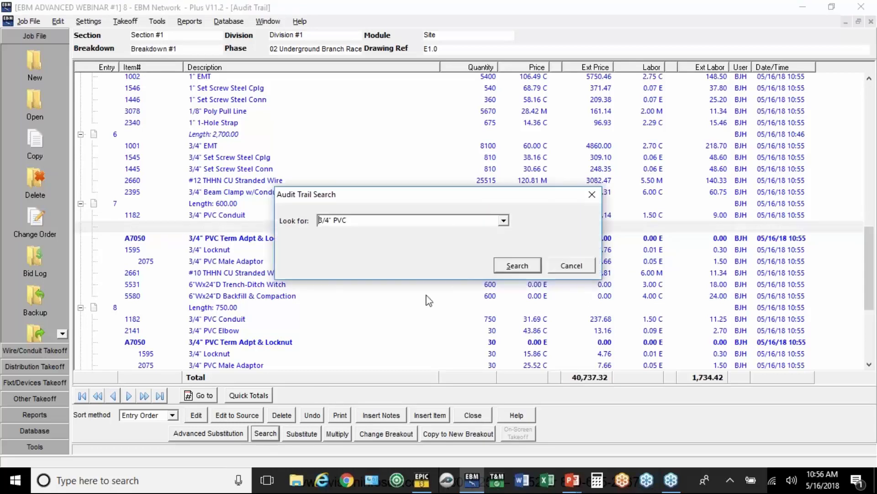
{"action": "left_click", "coordinate": [516, 266]}
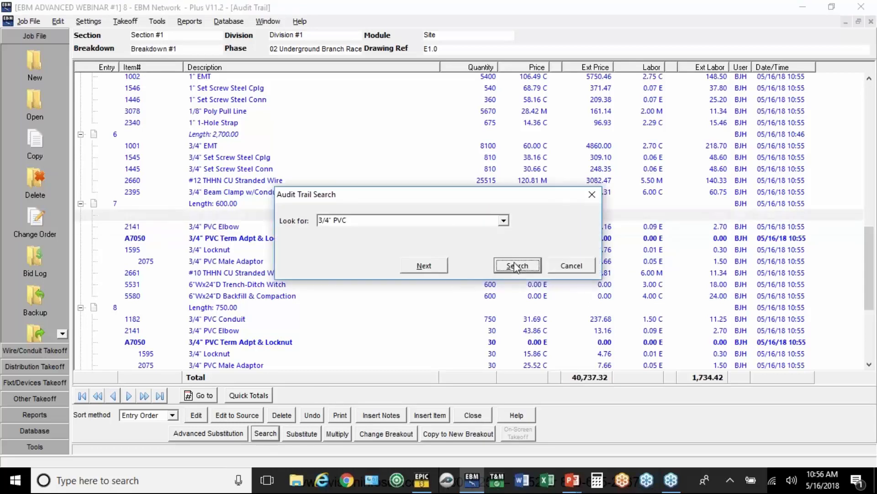
{"action": "left_click", "coordinate": [574, 266]}
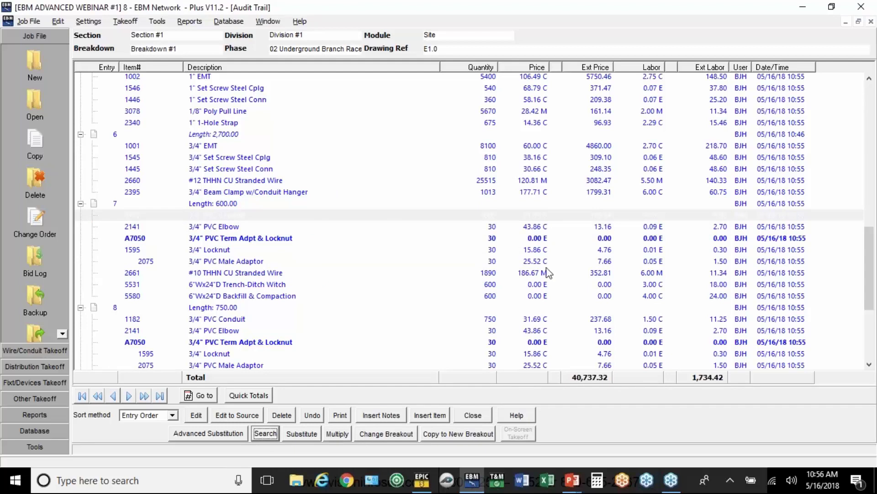
Start a light fixture takeoff with designation A1 and load the saved 2x4 L.E.D. Lay-In assembly.
{"action": "left_click", "coordinate": [21, 382]}
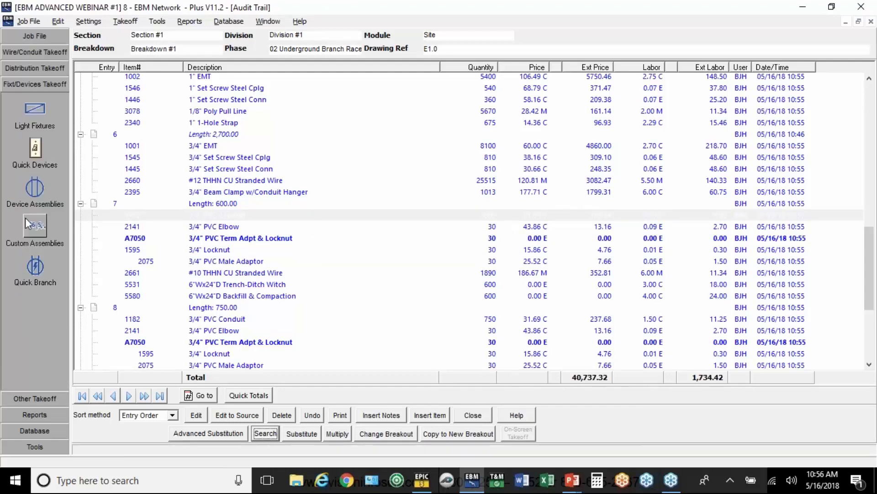
{"action": "left_click", "coordinate": [34, 113]}
{"action": "type", "text": "A1"}
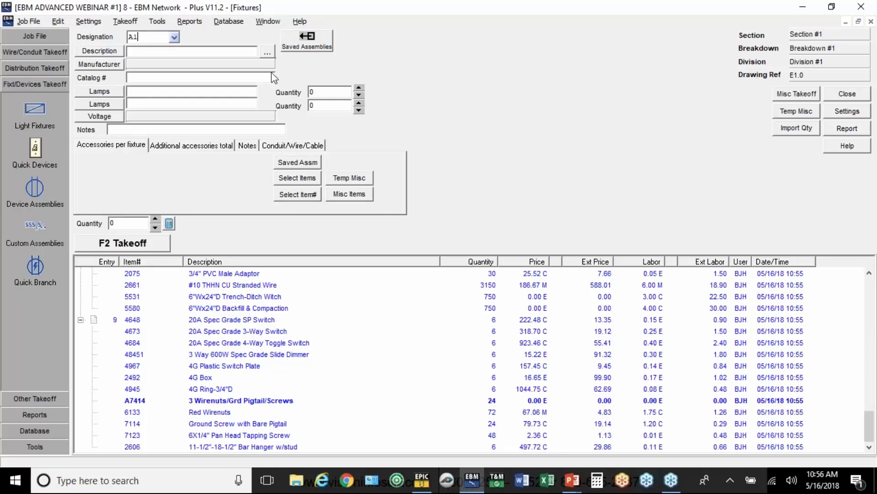
{"action": "left_click", "coordinate": [311, 49]}
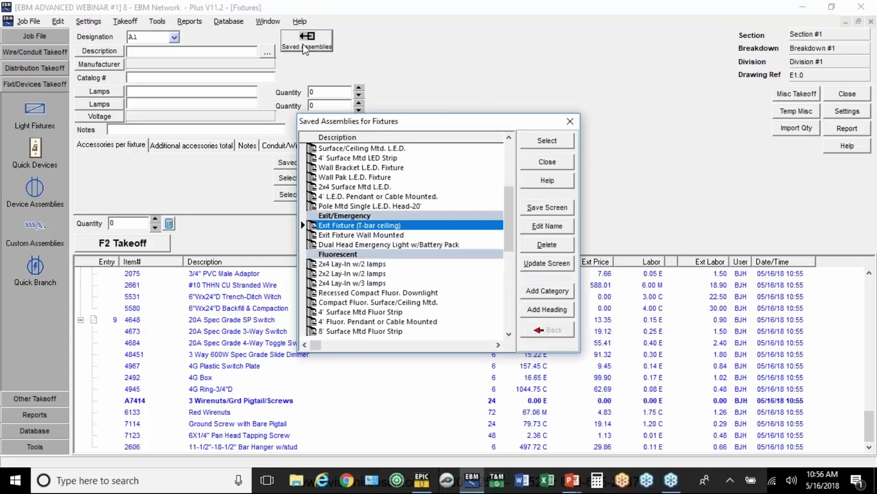
{"action": "left_click", "coordinate": [508, 161]}
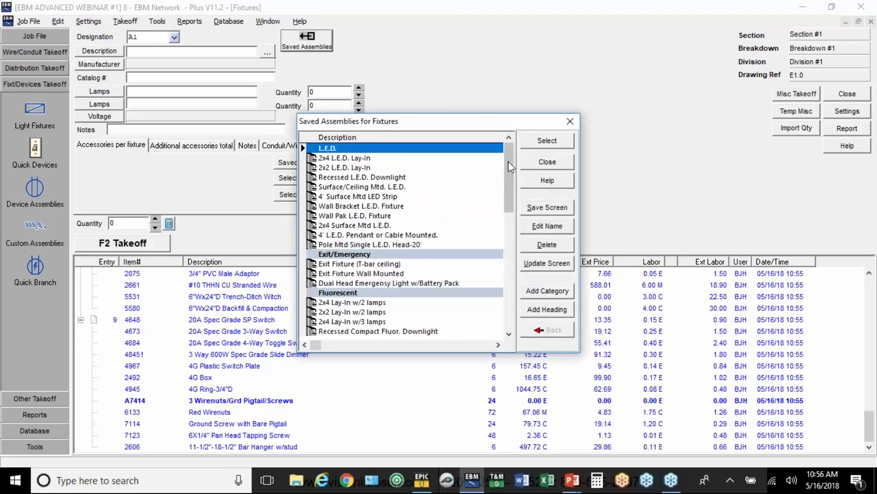
{"action": "double_click", "coordinate": [332, 159]}
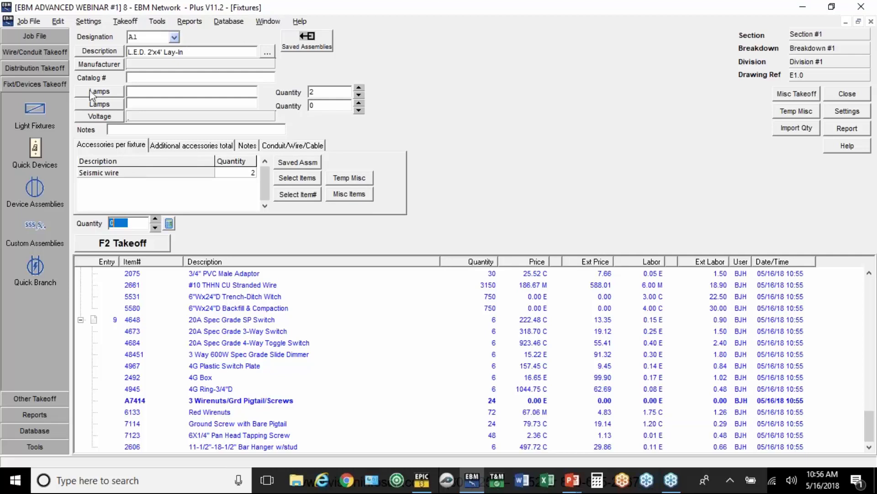
Set fixture A1's manufacturer to Prudential and add the note NO SUBSTITUTIONS.
{"action": "left_click", "coordinate": [97, 64]}
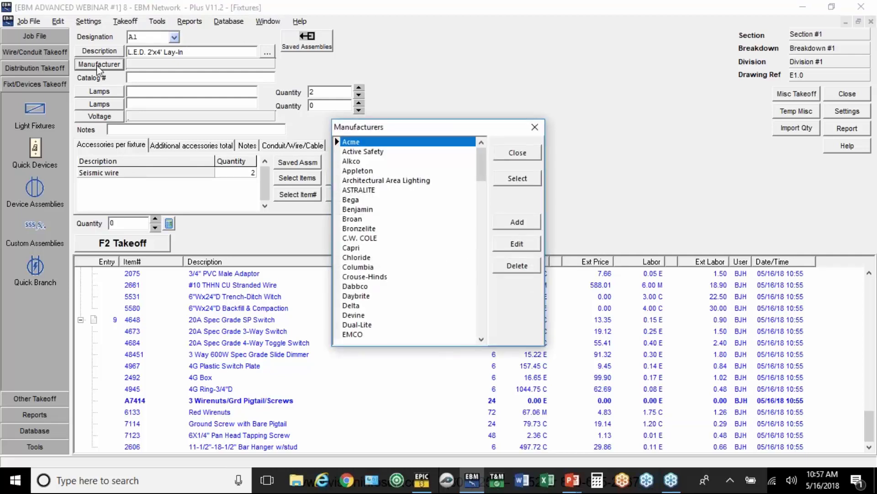
{"action": "key", "text": "p"}
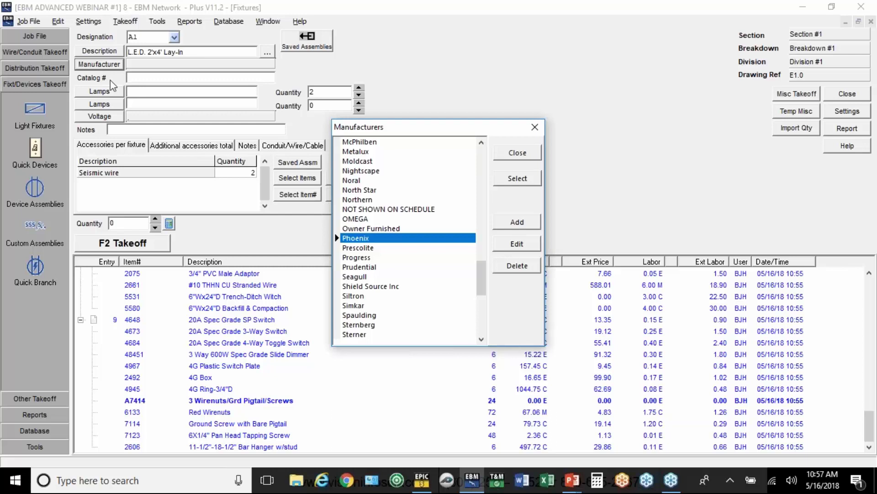
{"action": "left_click", "coordinate": [362, 267]}
{"action": "double_click", "coordinate": [362, 270]}
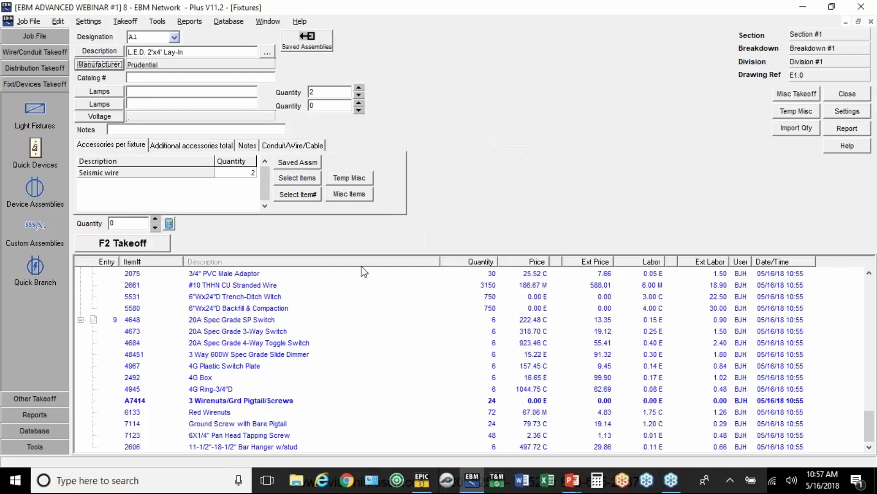
{"action": "left_click", "coordinate": [135, 129]}
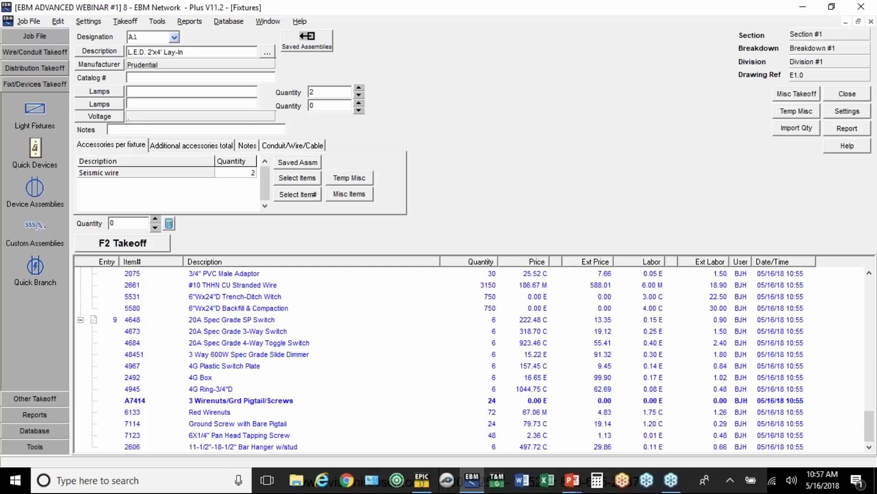
{"action": "type", "text": "NO SUBSTITUTIONS"}
{"action": "left_click", "coordinate": [292, 177]}
{"action": "double_click", "coordinate": [324, 136]}
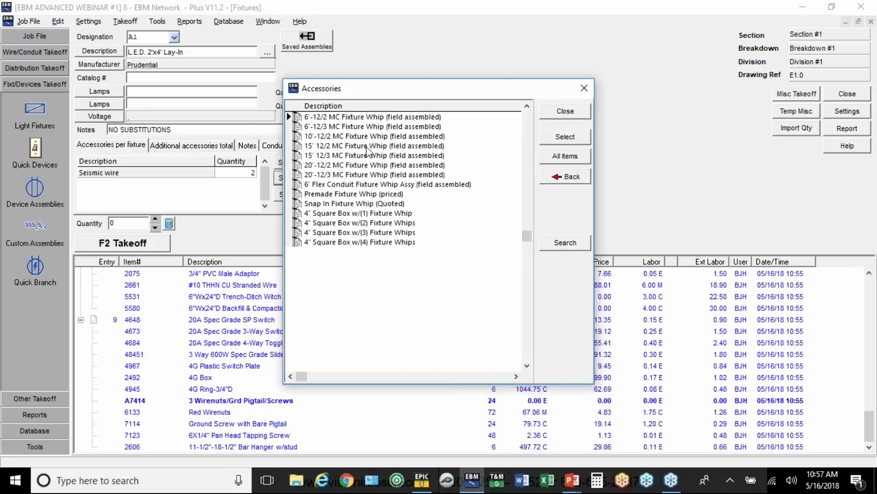
{"action": "left_click", "coordinate": [575, 114]}
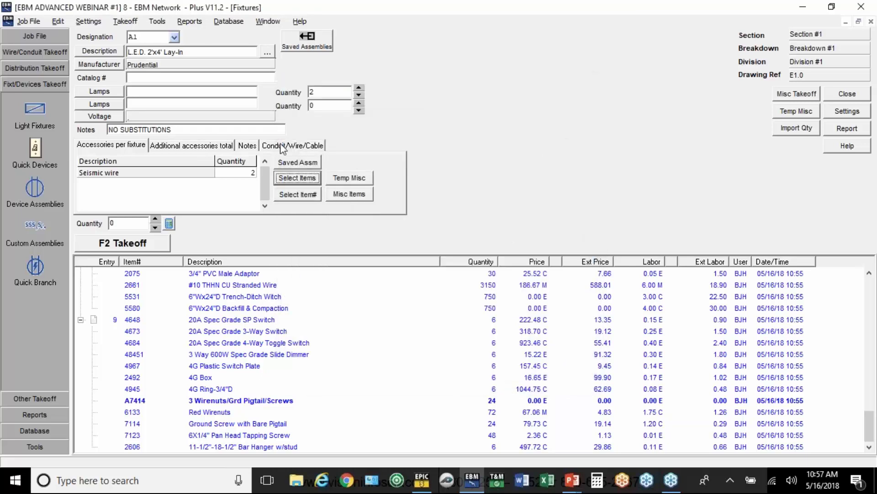
Attach 12/2-16/2 Luminary Cable to fixture A1 with a length of 20 each, and take off a quantity of 150.
{"action": "left_click", "coordinate": [283, 146]}
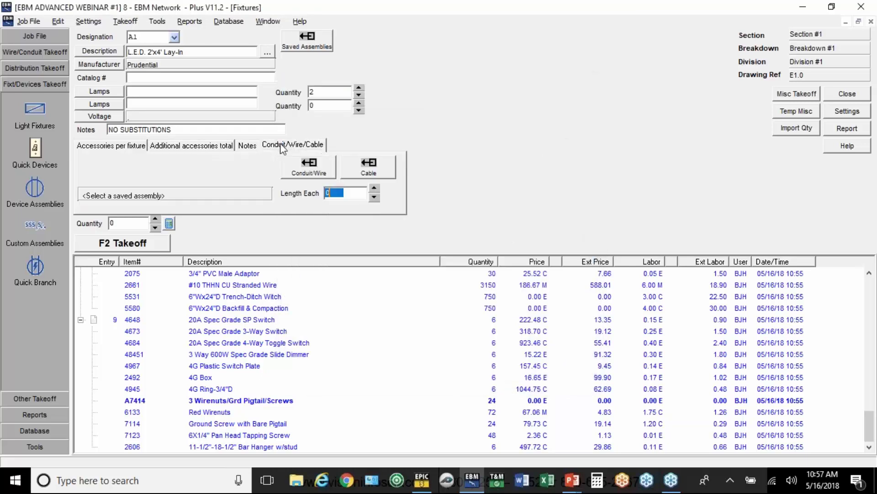
{"action": "left_click", "coordinate": [384, 165]}
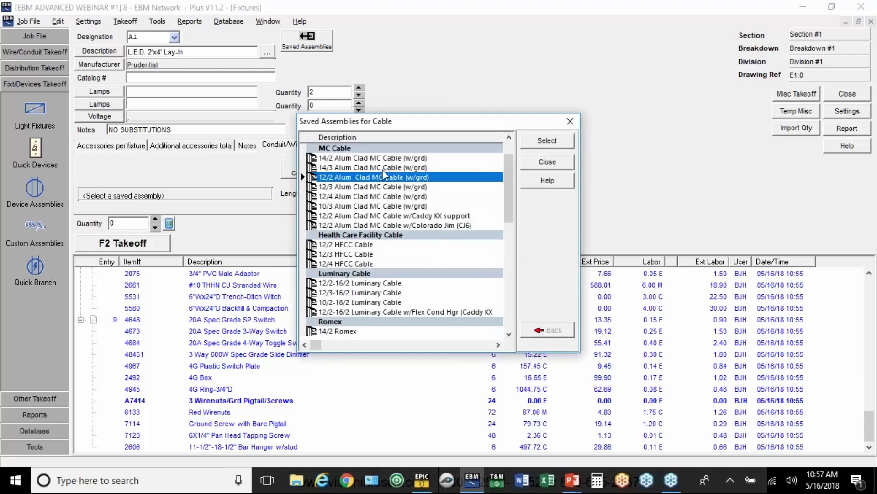
{"action": "double_click", "coordinate": [355, 284]}
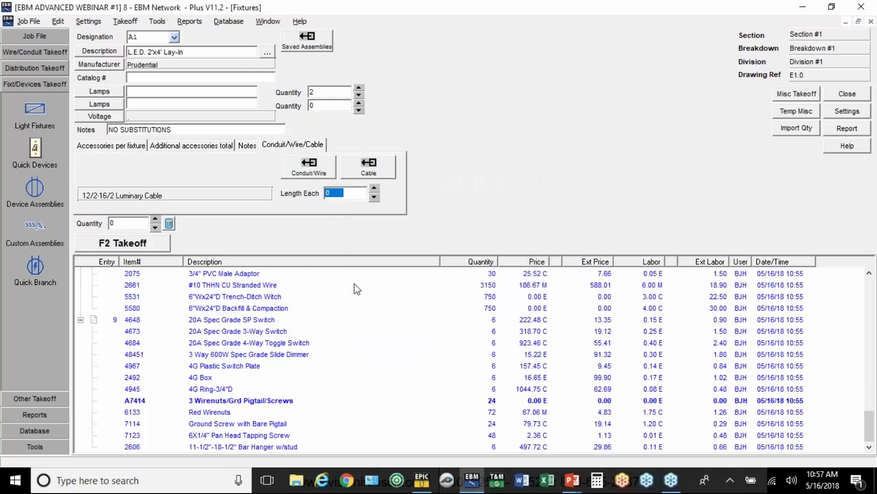
{"action": "type", "text": "20"}
{"action": "left_click", "coordinate": [135, 222]}
{"action": "left_click", "coordinate": [135, 223]}
{"action": "type", "text": "150"}
{"action": "left_click", "coordinate": [162, 238]}
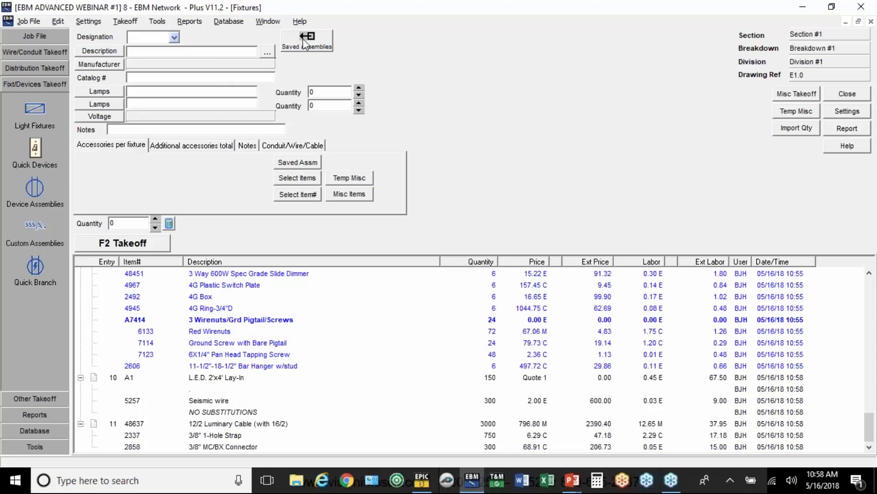
Create fixture A2 from fixture A1's settings, check its cable assembly, and take off a quantity of 300.
{"action": "type", "text": "A2"}
{"action": "left_click", "coordinate": [175, 39]}
{"action": "left_click", "coordinate": [165, 54]}
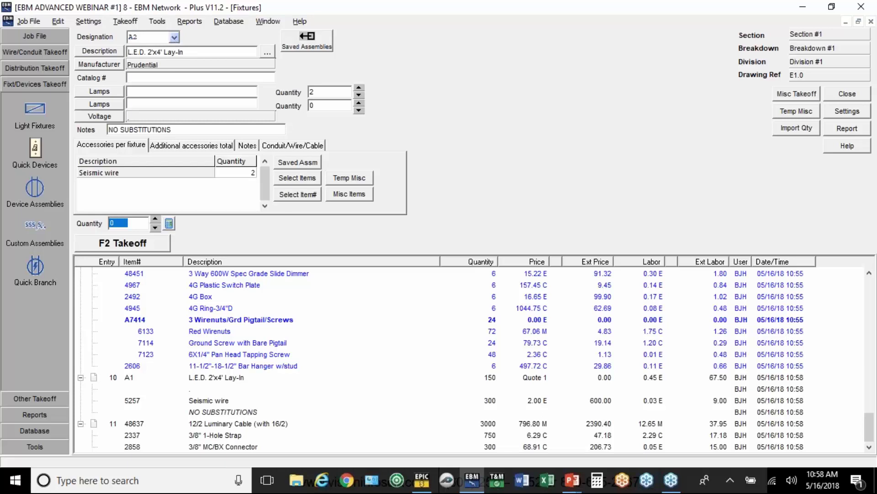
{"action": "left_click", "coordinate": [275, 147]}
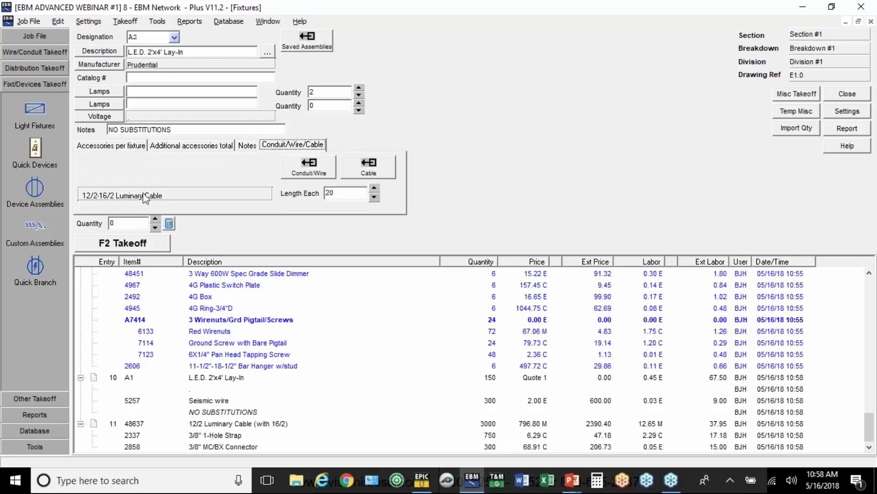
{"action": "left_click", "coordinate": [140, 223]}
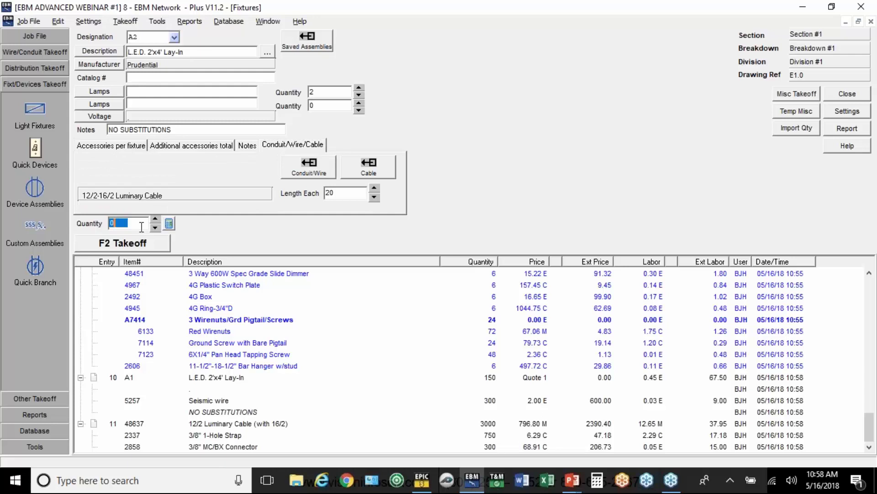
{"action": "type", "text": "300"}
{"action": "left_click", "coordinate": [135, 248]}
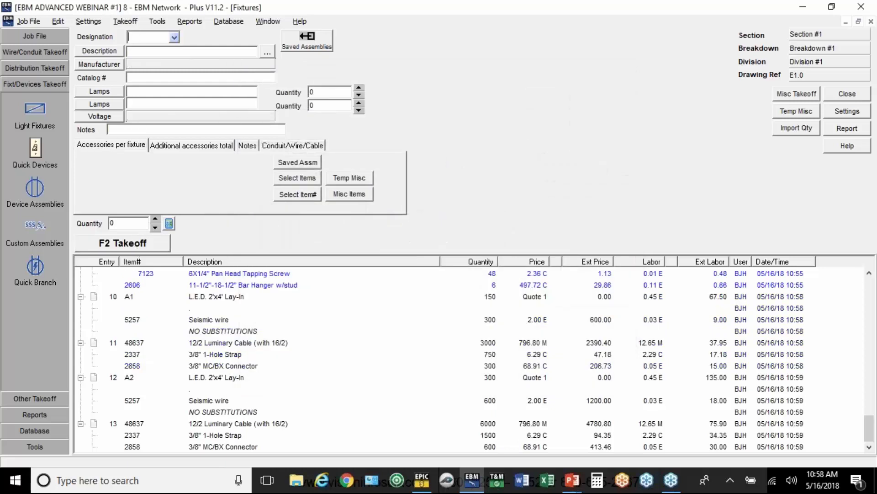
Set up fixture X1 from the saved Exit Fixture (T-bar ceiling) assembly.
{"action": "type", "text": "x1"}
{"action": "left_click", "coordinate": [312, 46]}
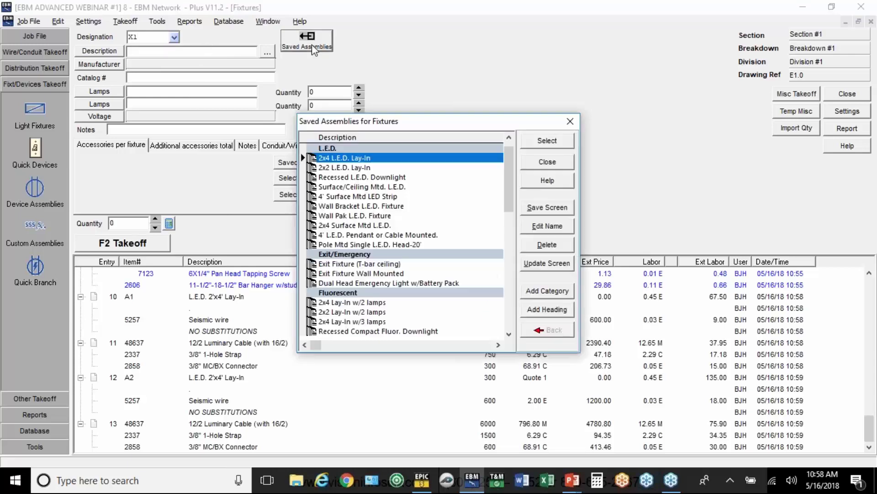
{"action": "double_click", "coordinate": [361, 265]}
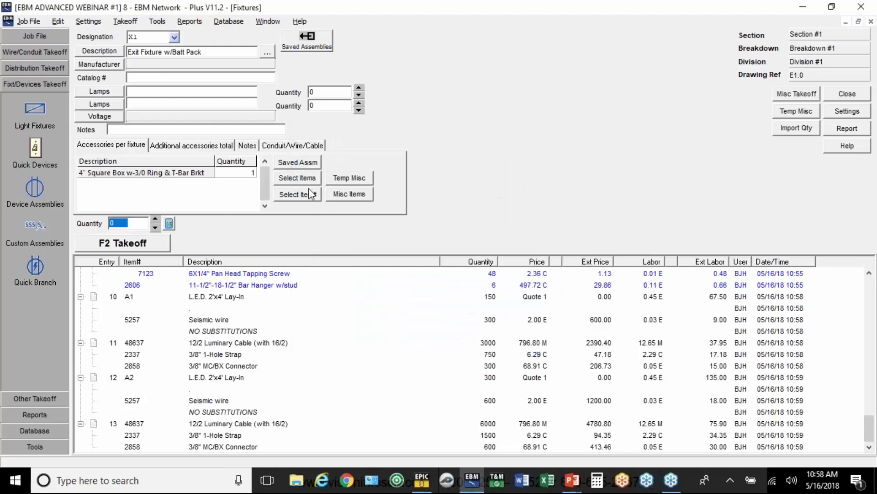
Add one 15' 12/2 MC Fixture Whip to exit fixture X1's accessories and take off a quantity of 12.
{"action": "left_click", "coordinate": [298, 182]}
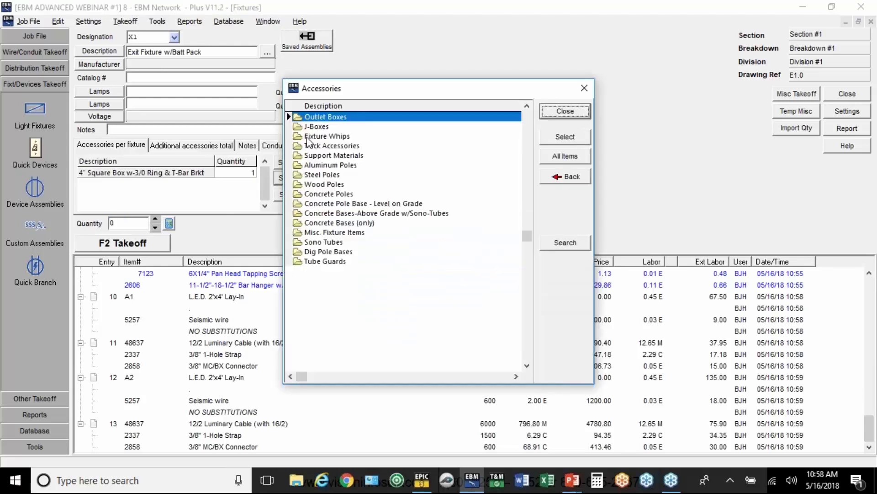
{"action": "left_click", "coordinate": [311, 137]}
{"action": "double_click", "coordinate": [312, 137]}
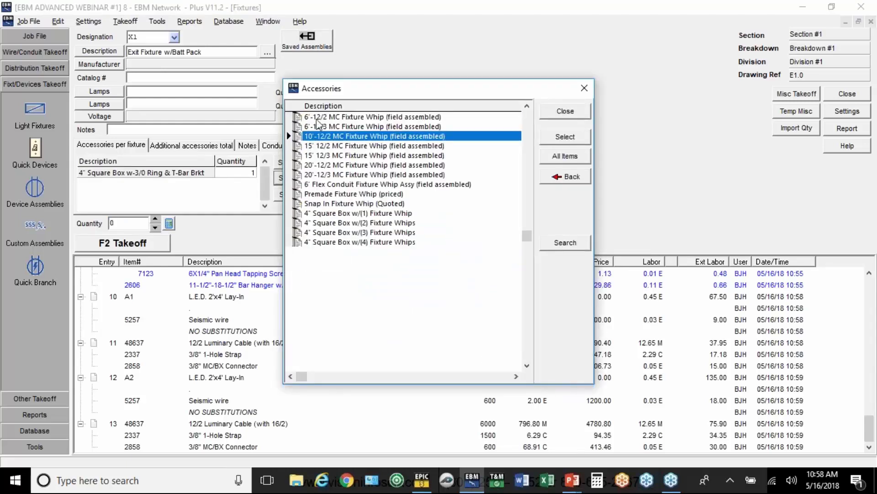
{"action": "double_click", "coordinate": [322, 146]}
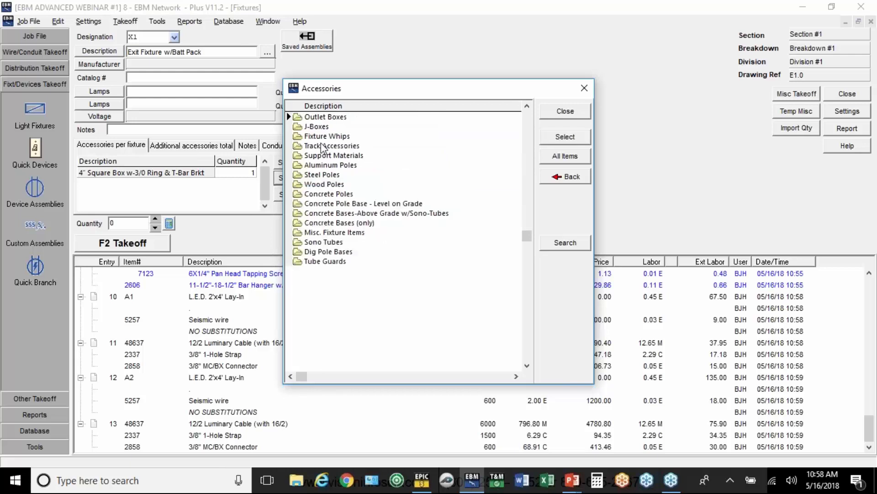
{"action": "left_click", "coordinate": [521, 267]}
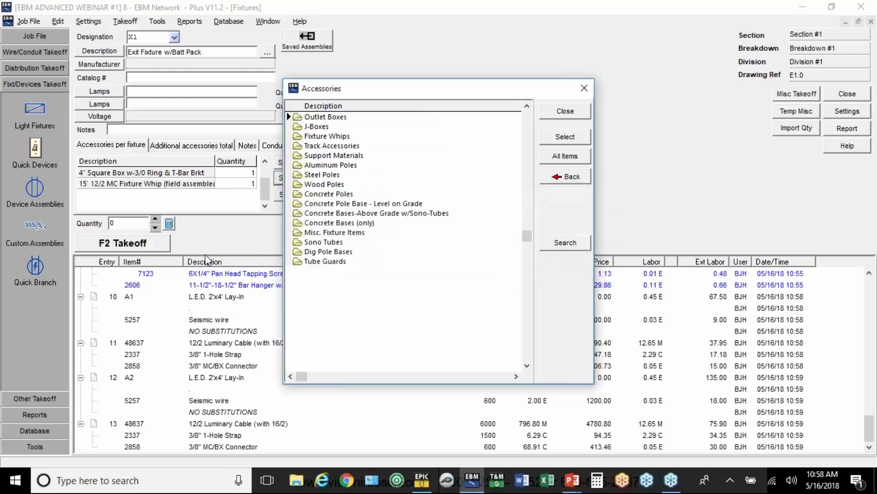
{"action": "key", "text": "Escape"}
{"action": "type", "text": "12"}
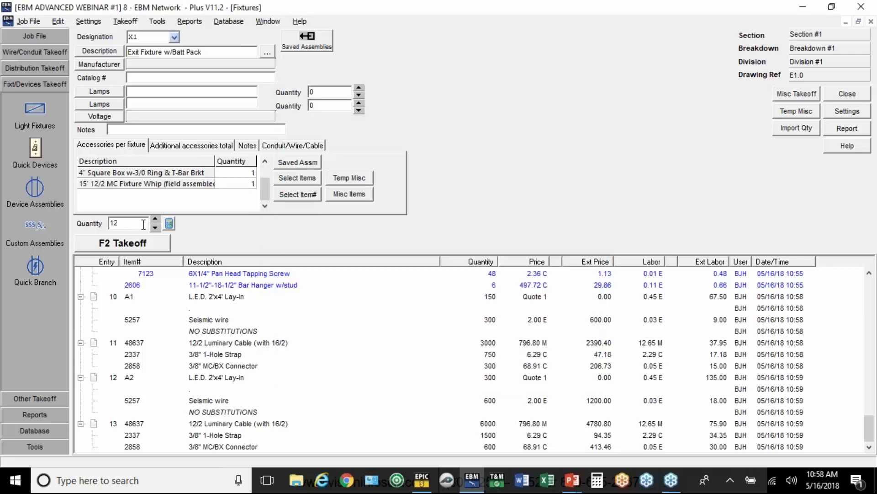
{"action": "key", "text": "F2"}
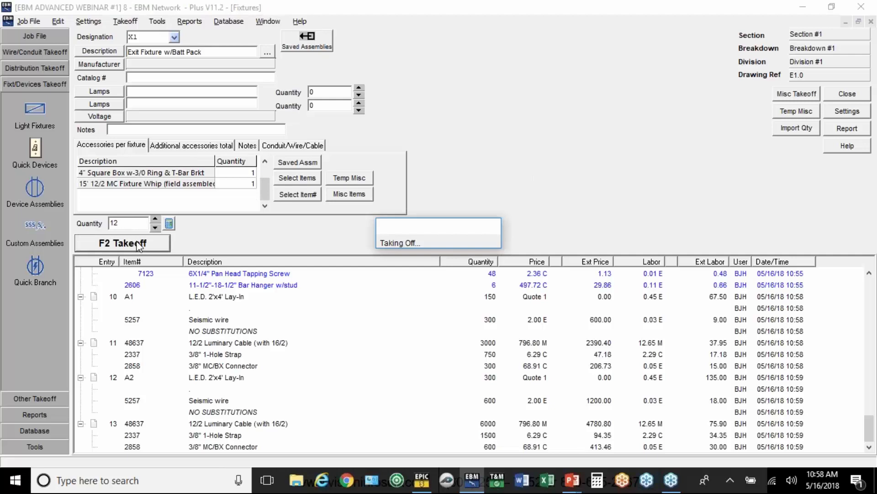
Define fixture Z with the custom description 20' LINEAR LED and the manufacturer Owner Furnished.
{"action": "type", "text": "Z"}
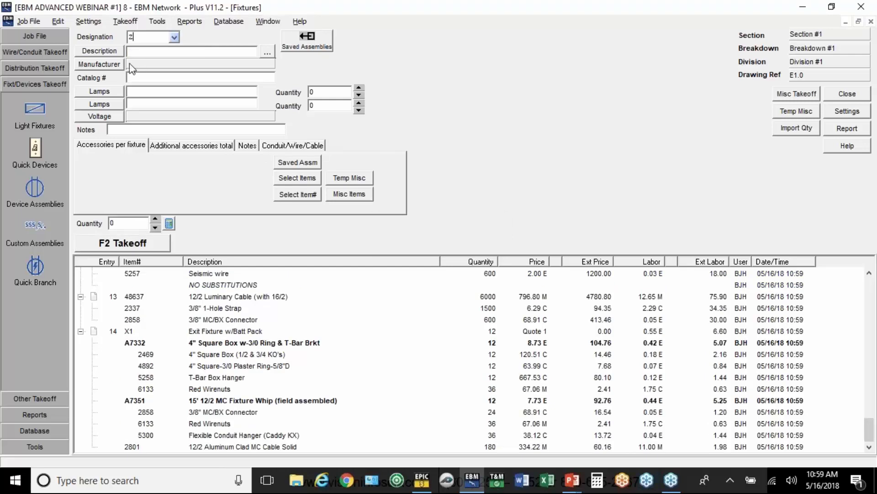
{"action": "left_click", "coordinate": [328, 44]}
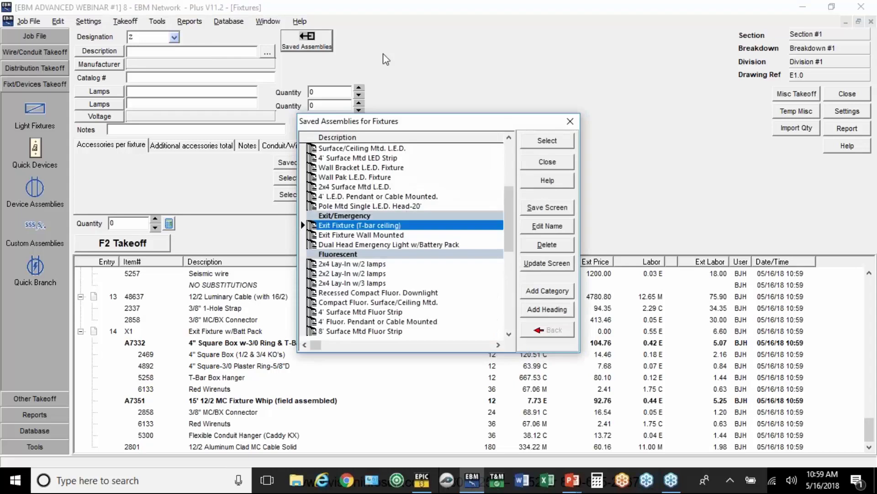
{"action": "left_click", "coordinate": [544, 163]}
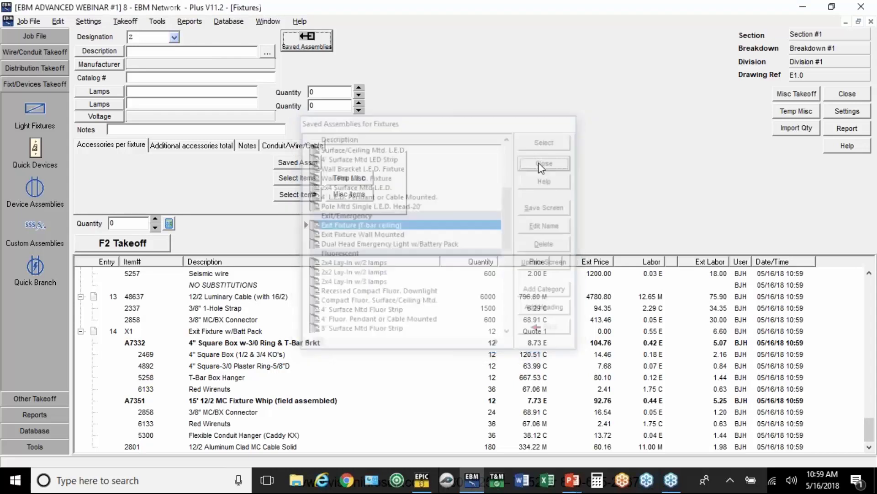
{"action": "left_click", "coordinate": [98, 50]}
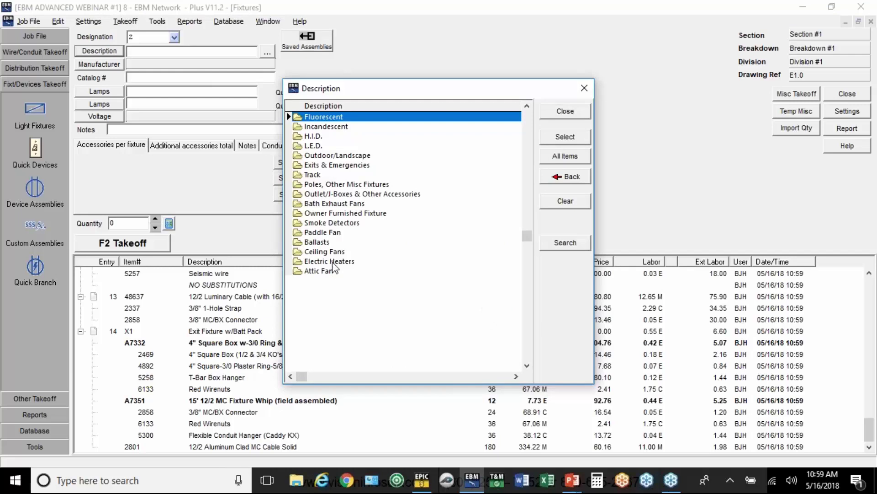
{"action": "left_click", "coordinate": [565, 111]}
{"action": "left_click", "coordinate": [183, 52]}
{"action": "type", "text": "20' LINE"}
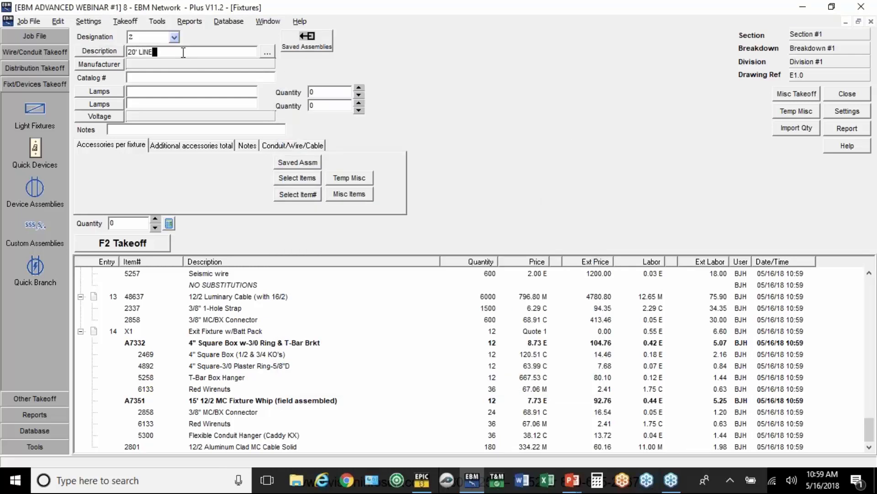
{"action": "type", "text": "AR LED"}
{"action": "left_click", "coordinate": [115, 67]}
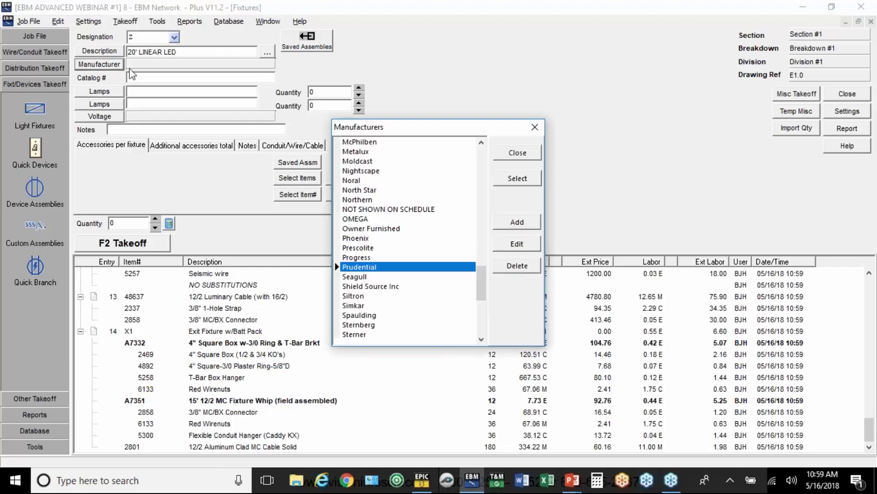
{"action": "double_click", "coordinate": [371, 228]}
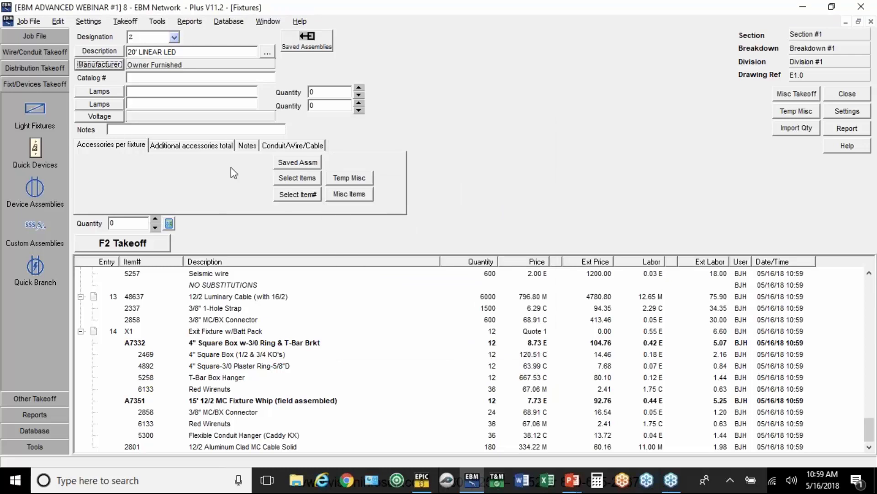
Add one 4" Square Box w/Blank Cover to fixture Z's accessories and open the Fixture Whips category.
{"action": "left_click", "coordinate": [299, 178]}
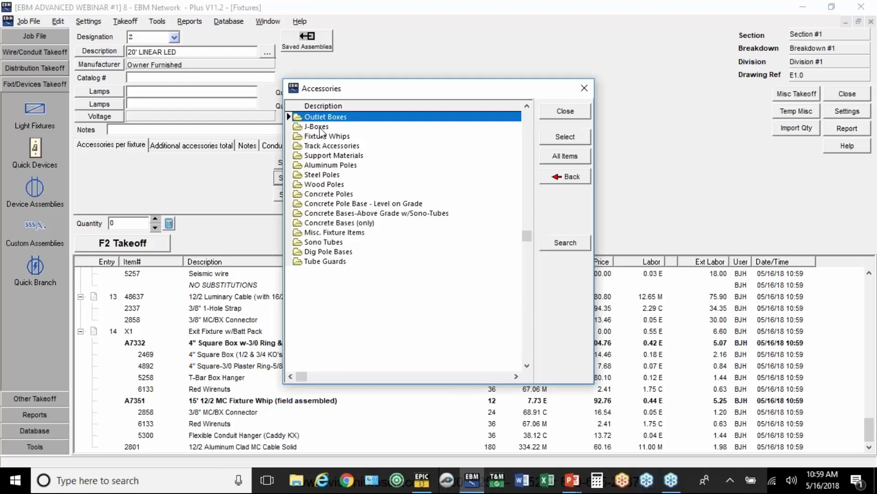
{"action": "double_click", "coordinate": [321, 133]}
{"action": "double_click", "coordinate": [322, 118]}
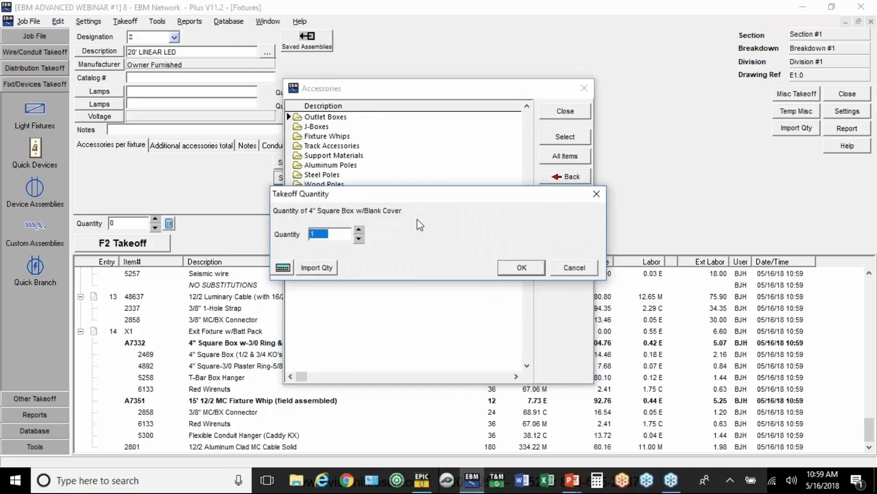
{"action": "left_click", "coordinate": [505, 268]}
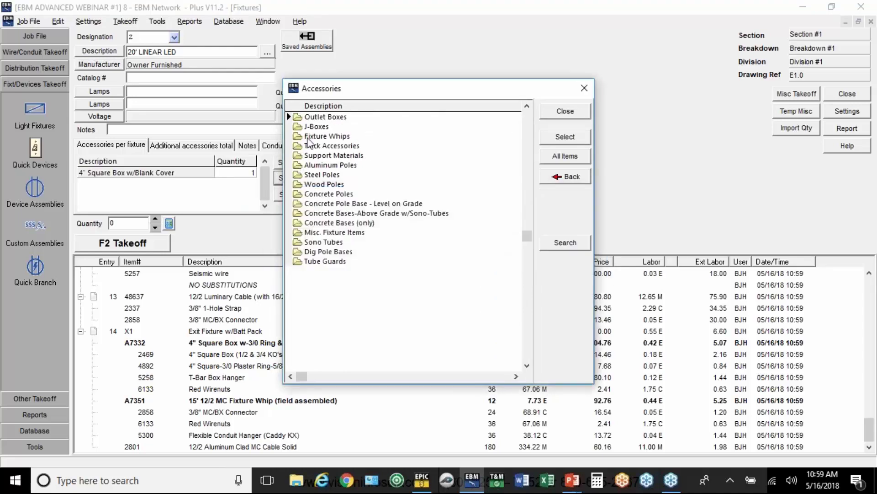
{"action": "double_click", "coordinate": [310, 136]}
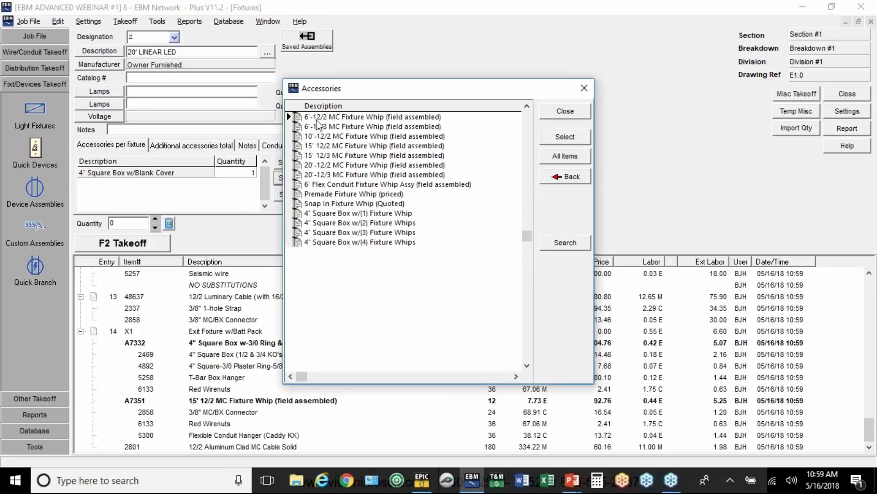
Add the 10'-12/2 MC Fixture Whip (field assembled) as a per-fixture accessory of fixture Z and close the accessory list.
{"action": "left_click", "coordinate": [319, 138]}
{"action": "double_click", "coordinate": [320, 139]}
{"action": "left_click", "coordinate": [512, 270]}
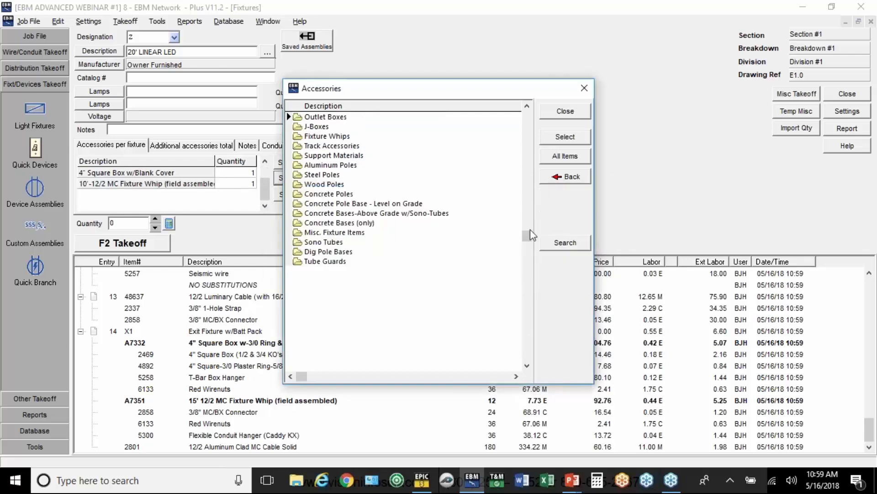
{"action": "left_click", "coordinate": [565, 112]}
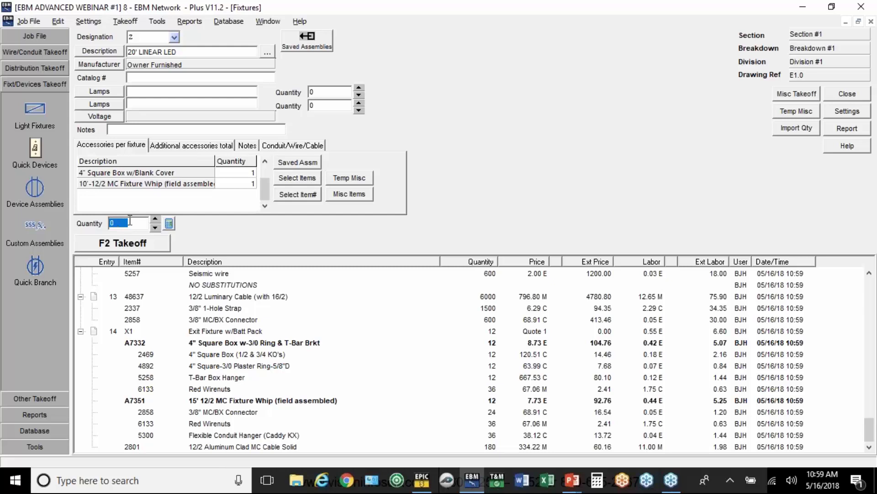
Take off 5 of the 20' LINEAR LED fixtures with 2.5 labor hours each.
{"action": "type", "text": "5"}
{"action": "left_click", "coordinate": [132, 243]}
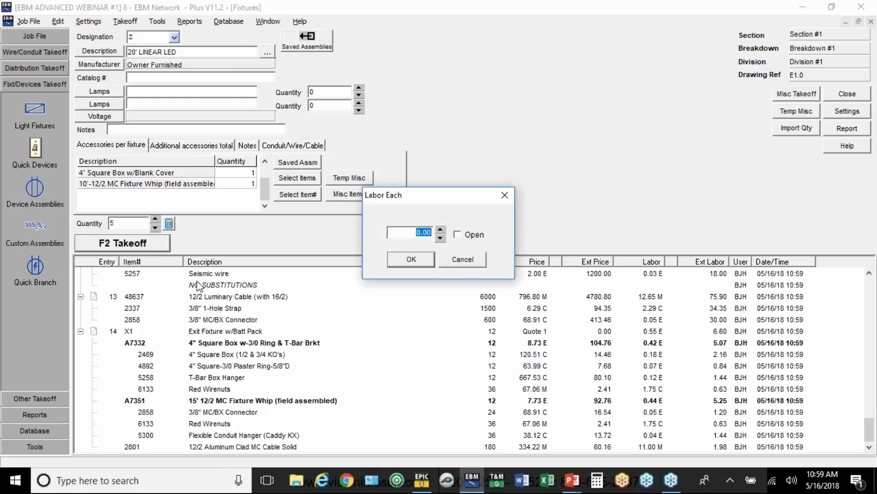
{"action": "type", "text": "2.5"}
{"action": "left_click", "coordinate": [429, 265]}
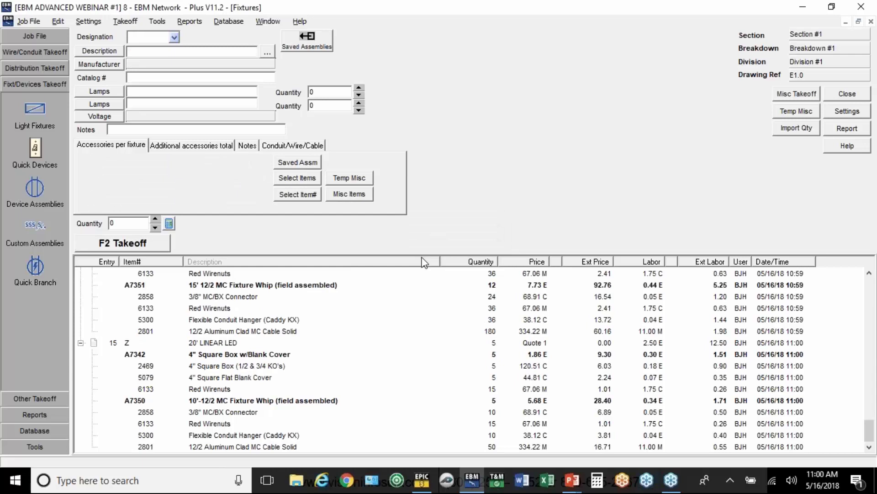
Generate the fixture list quote report without sorting it by section.
{"action": "left_click", "coordinate": [847, 129]}
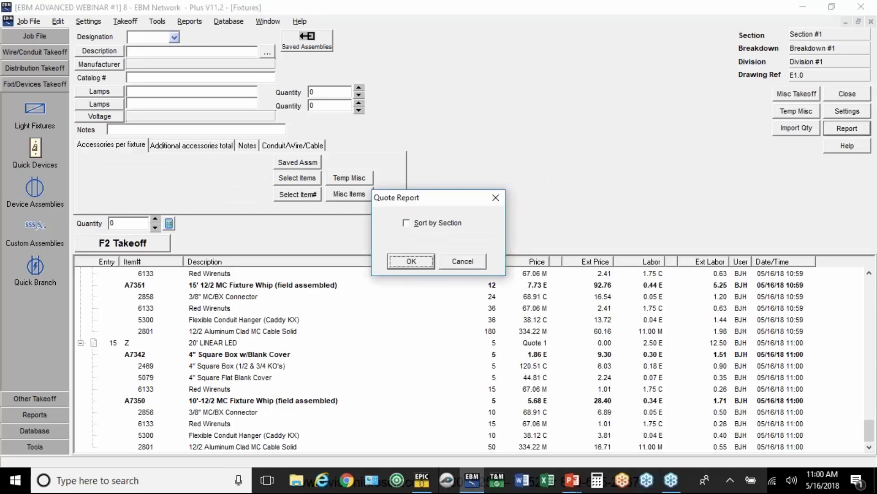
{"action": "key", "text": "Return"}
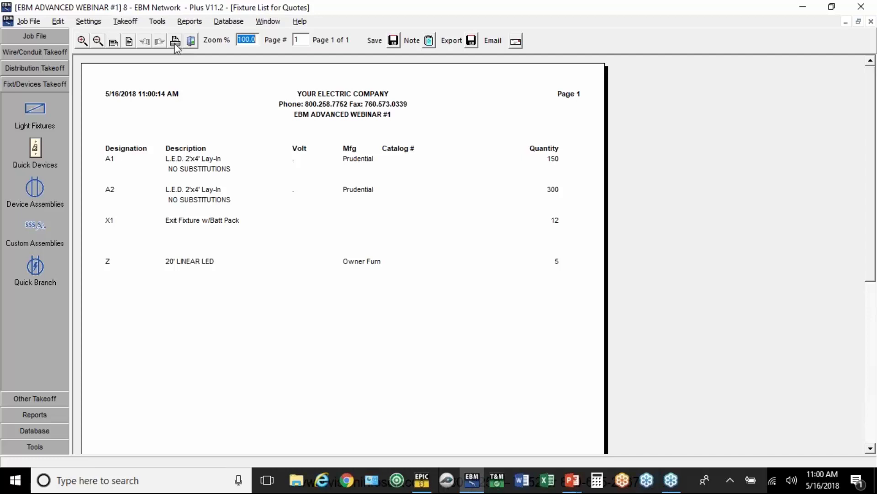
Start a new temporary miscellaneous item and switch to EPIC to import its data.
{"action": "left_click", "coordinate": [39, 398]}
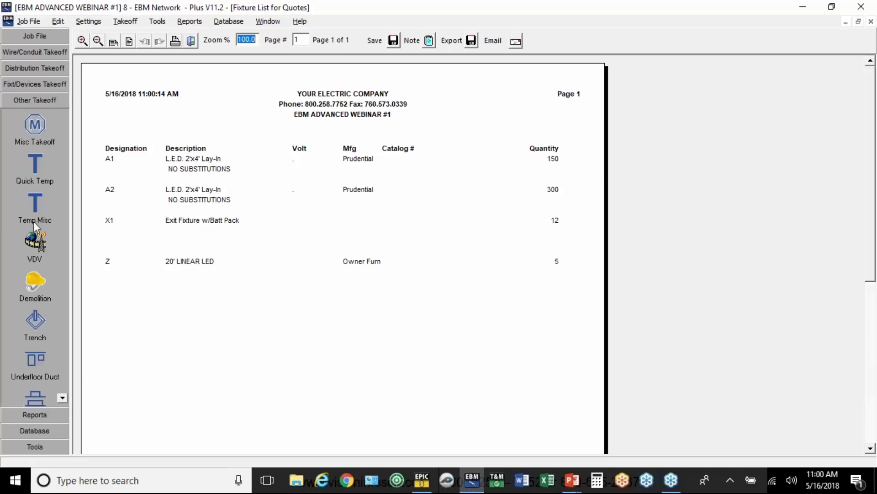
{"action": "left_click", "coordinate": [34, 202]}
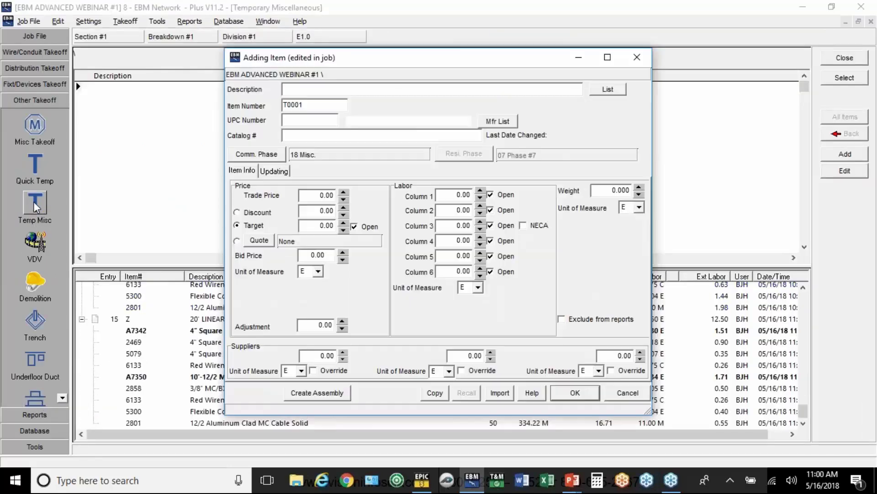
{"action": "left_click", "coordinate": [500, 393]}
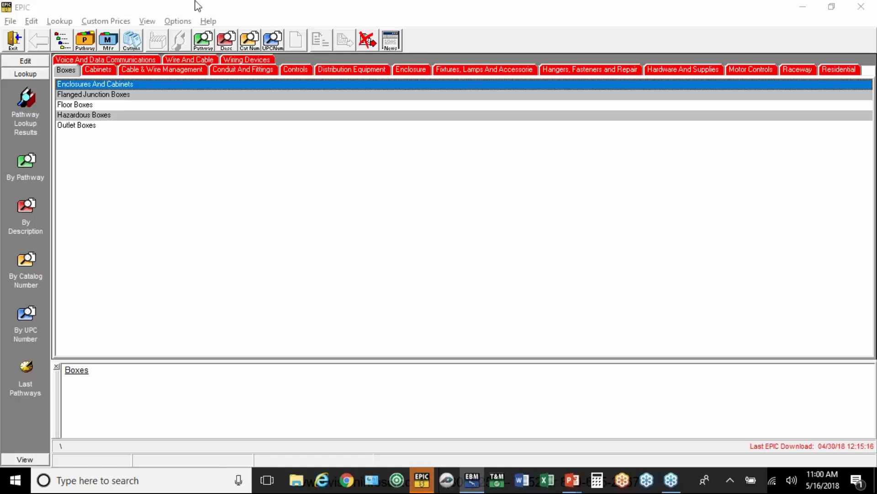
Look up manufacturers by the letter L and list the items of Lutron Electronics.
{"action": "left_click", "coordinate": [108, 44]}
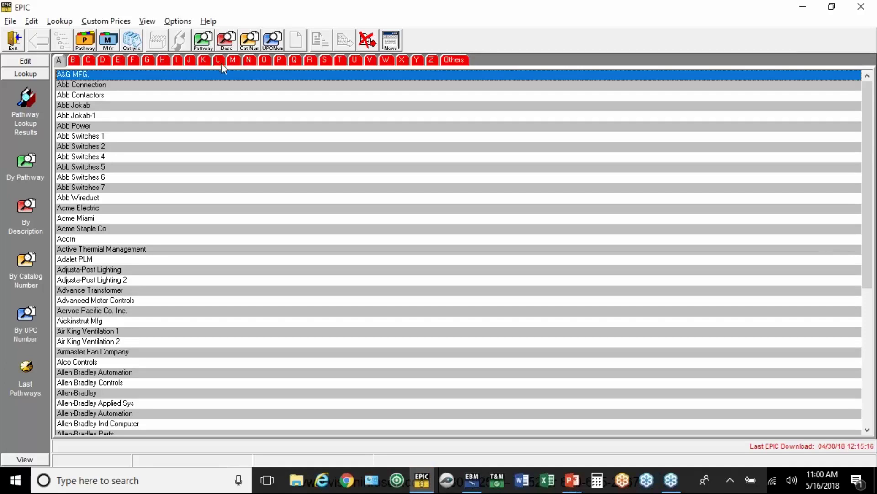
{"action": "left_click", "coordinate": [221, 65]}
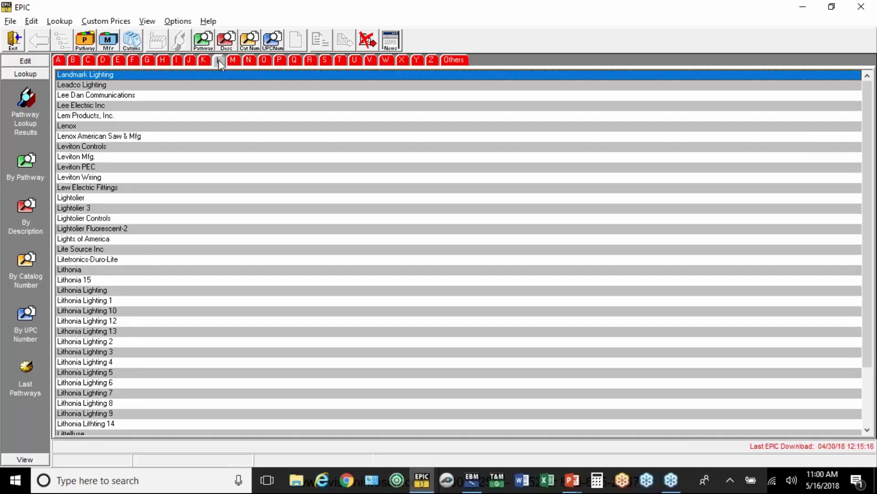
{"action": "left_click", "coordinate": [869, 424]}
{"action": "double_click", "coordinate": [107, 424]}
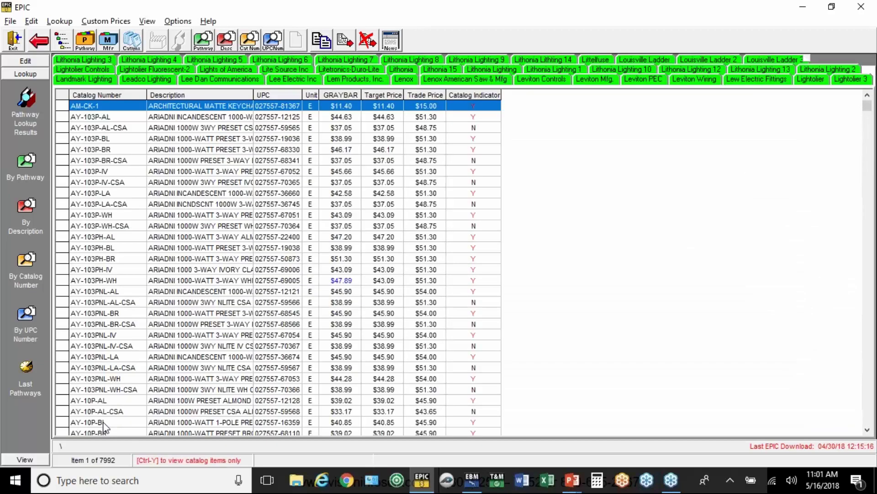
Search the Lutron Electronics catalog numbers for CFL.
{"action": "left_click", "coordinate": [27, 263]}
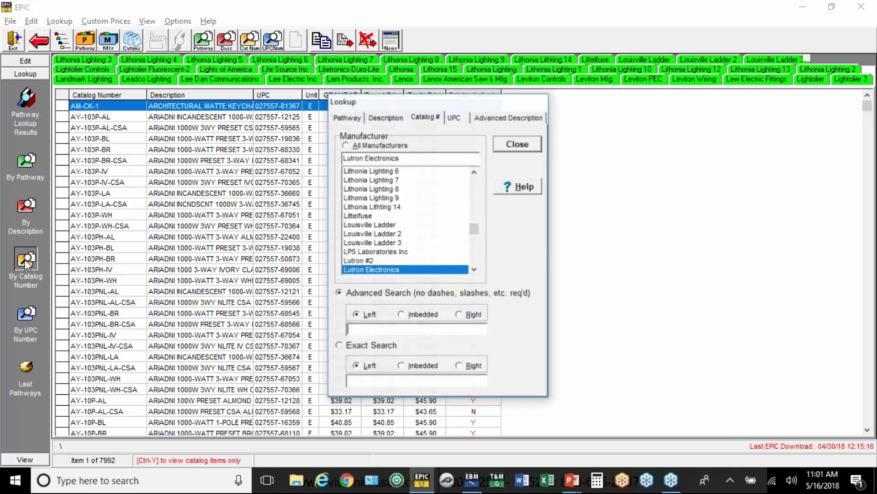
{"action": "left_click", "coordinate": [383, 330]}
{"action": "type", "text": "CFL"}
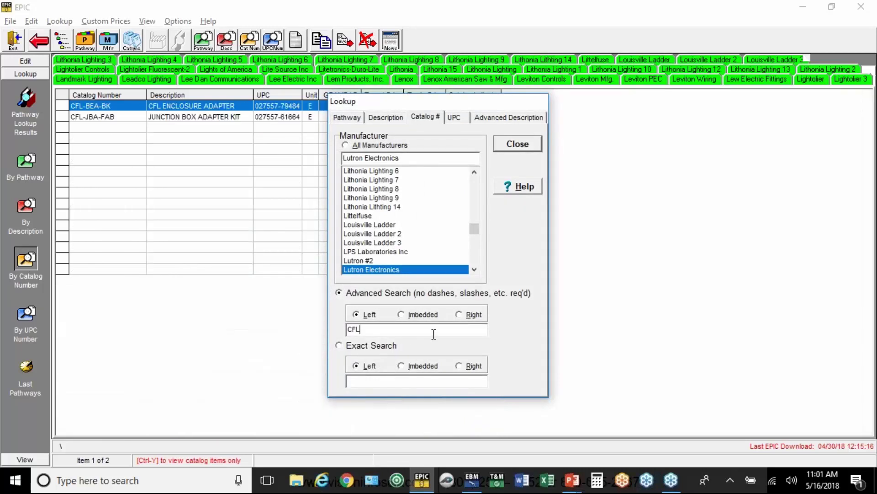
{"action": "key", "text": "alt+i"}
Search the Lutron Electronics item descriptions for CFL with imbedded matching and close the lookup.
{"action": "left_click", "coordinate": [388, 118]}
{"action": "left_click", "coordinate": [390, 299]}
{"action": "left_click", "coordinate": [410, 313]}
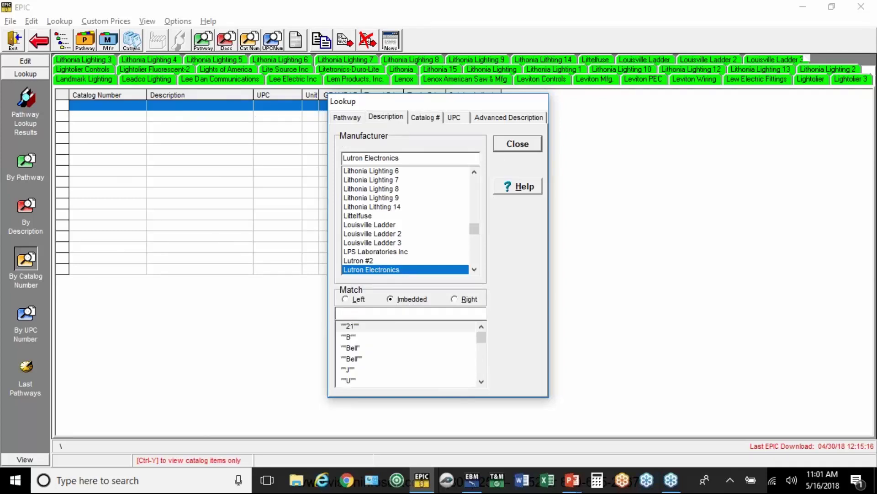
{"action": "type", "text": "CFL"}
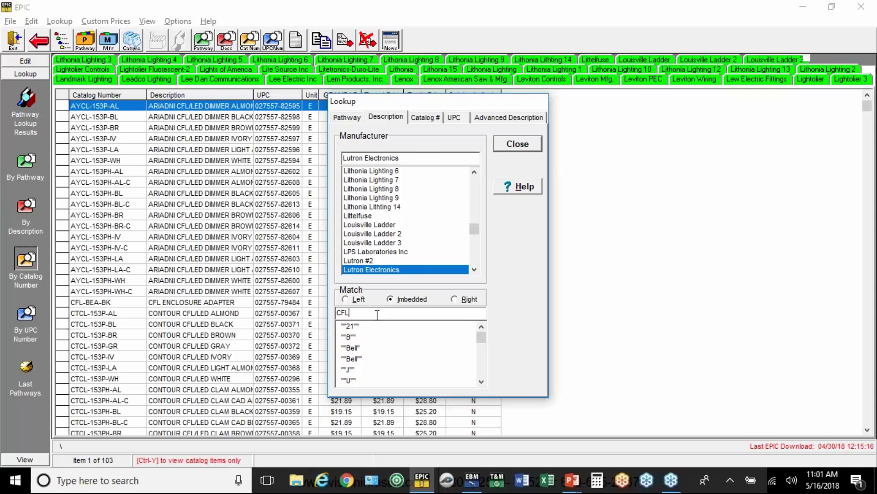
{"action": "left_click", "coordinate": [526, 145]}
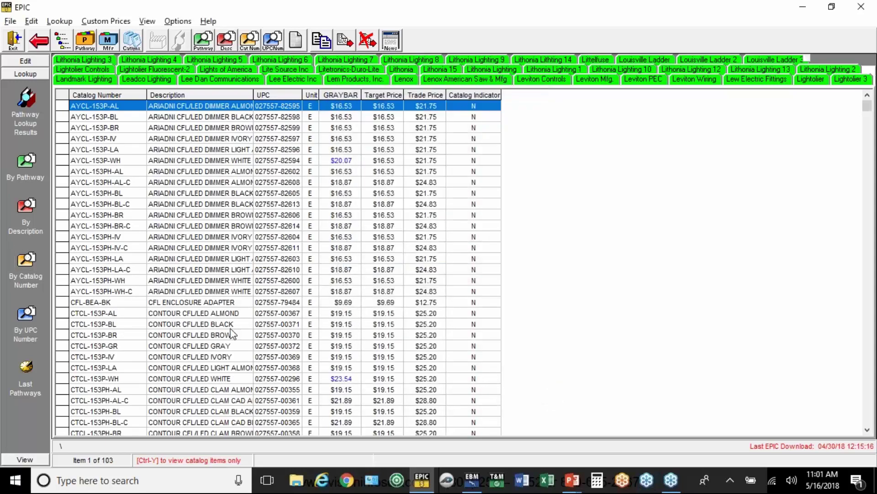
Import CONTOUR CFL/LED WHITE, catalog number CTCL-153P-WH, into the new temporary item.
{"action": "left_click", "coordinate": [233, 313]}
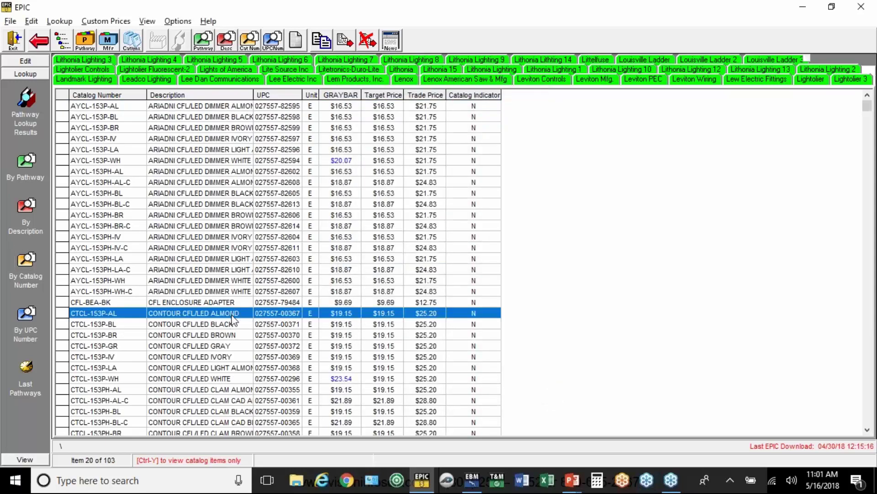
{"action": "left_click", "coordinate": [220, 379]}
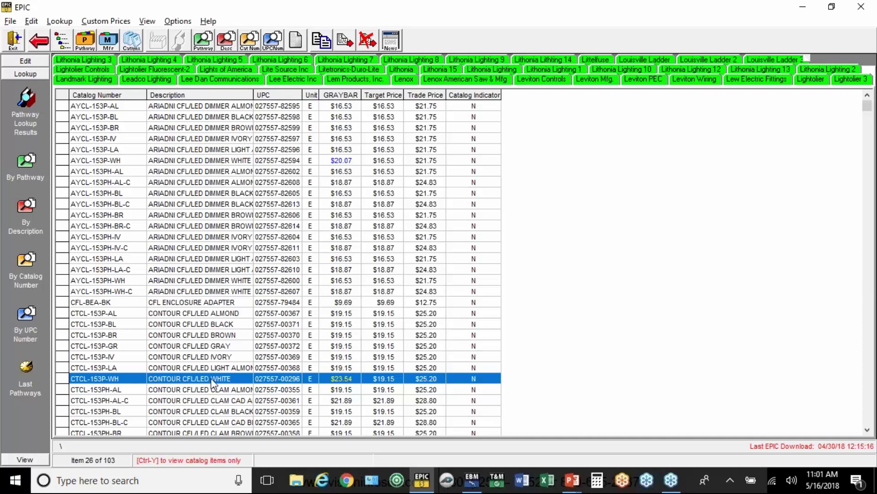
{"action": "left_click", "coordinate": [348, 41]}
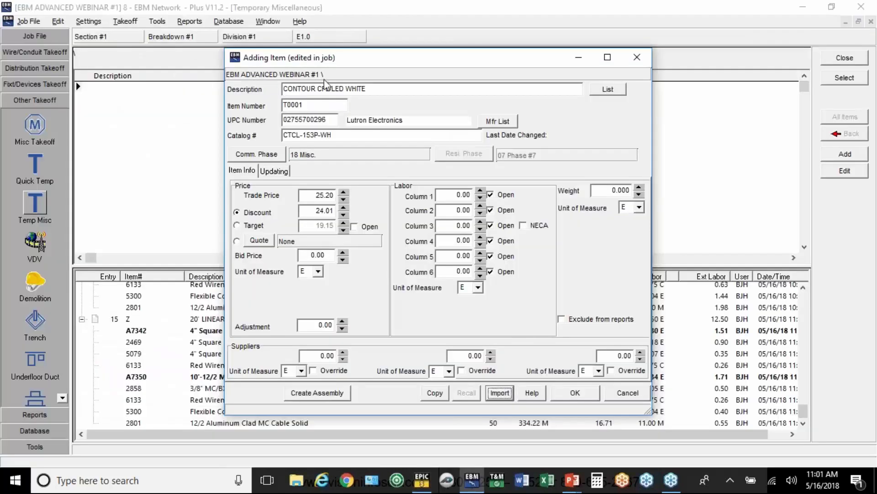
Append DIMMER to the imported item's description, save it and take off a quantity of 3.
{"action": "type", "text": "DIMMER"}
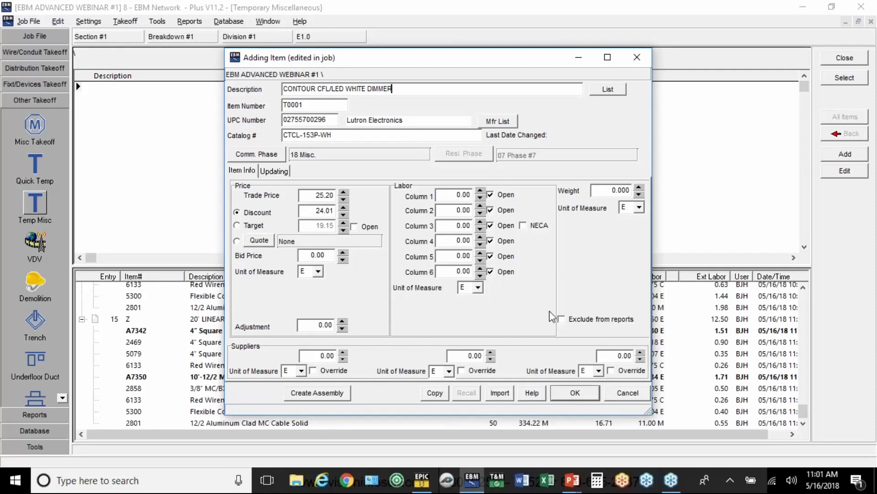
{"action": "left_click", "coordinate": [580, 393]}
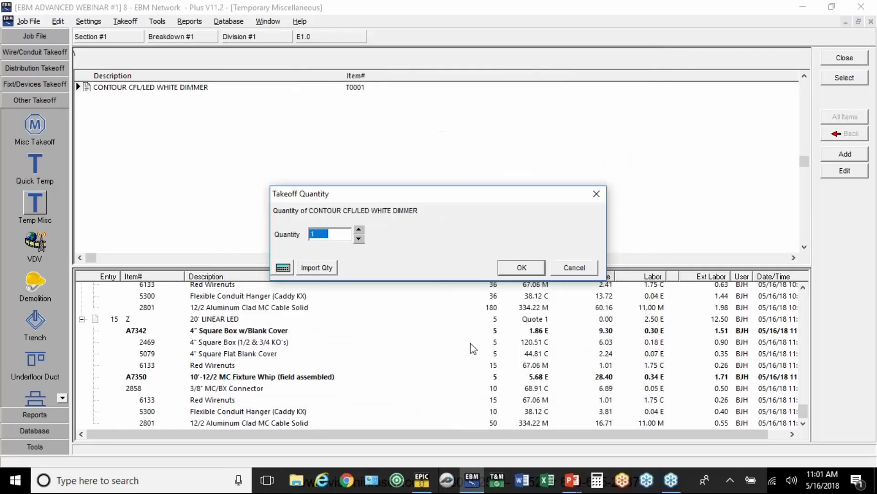
{"action": "type", "text": "3"}
{"action": "left_click", "coordinate": [522, 268]}
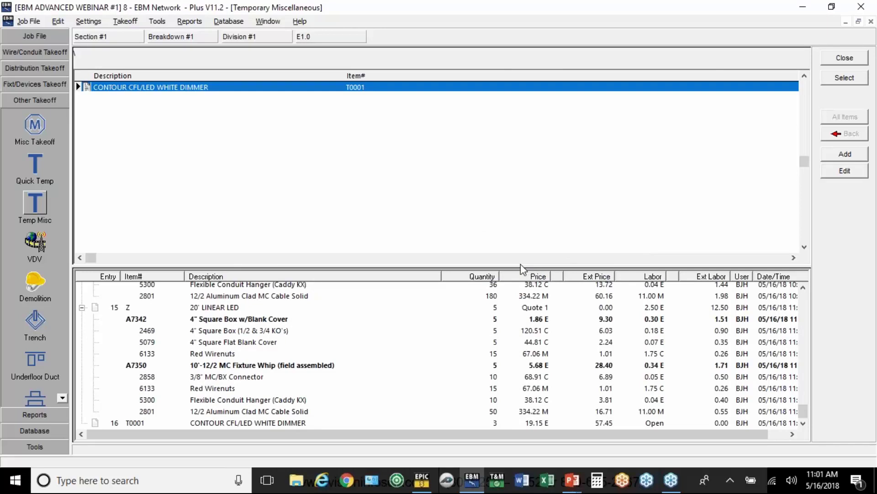
Create the job extension spreadsheet by phase, entering 0.35 labor hours each for the white dimmer.
{"action": "left_click", "coordinate": [33, 415]}
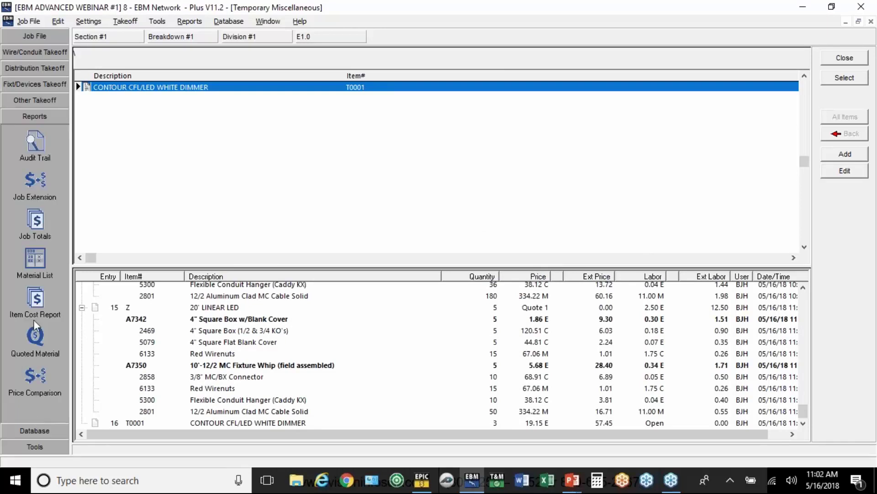
{"action": "left_click", "coordinate": [29, 184]}
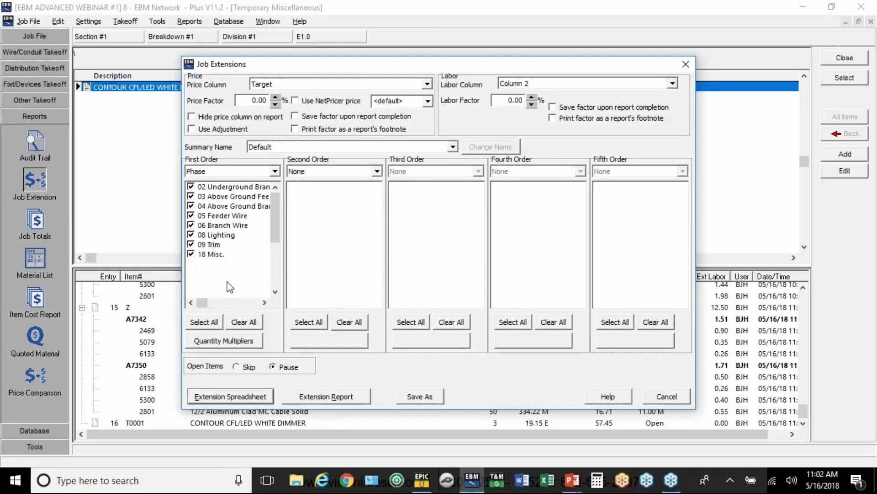
{"action": "left_click", "coordinate": [225, 397]}
{"action": "left_click", "coordinate": [240, 397]}
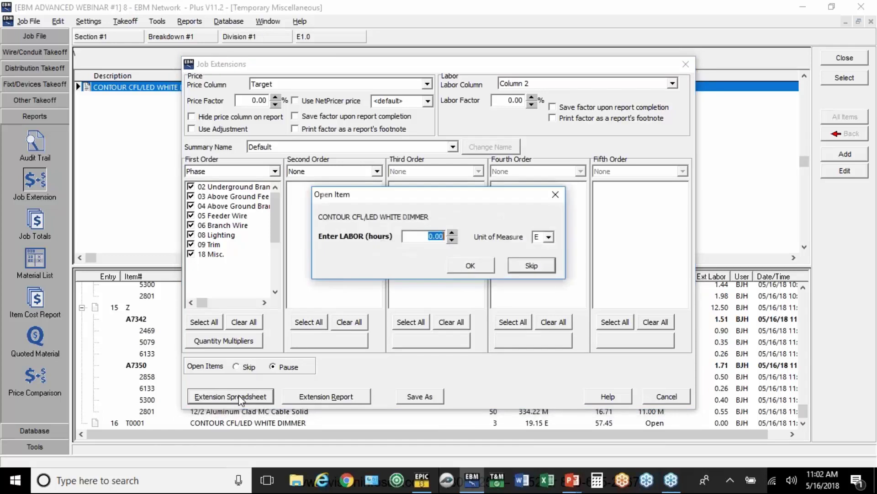
{"action": "type", "text": "0.35"}
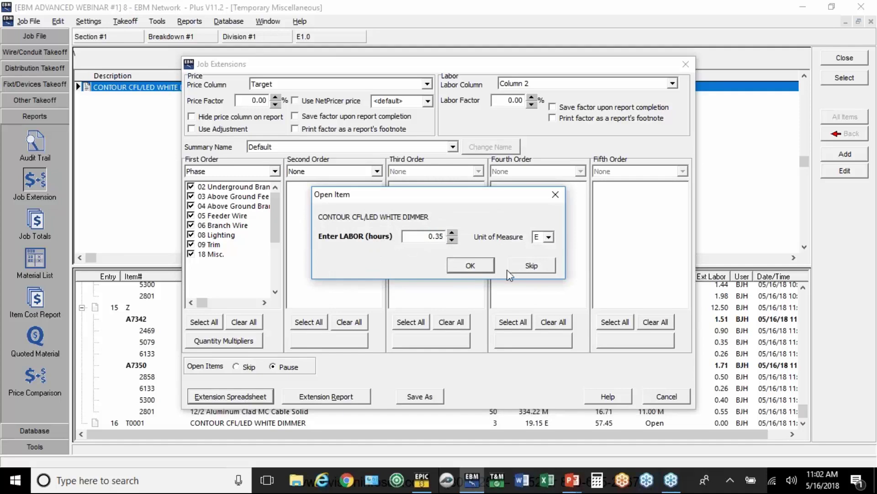
{"action": "left_click", "coordinate": [476, 267]}
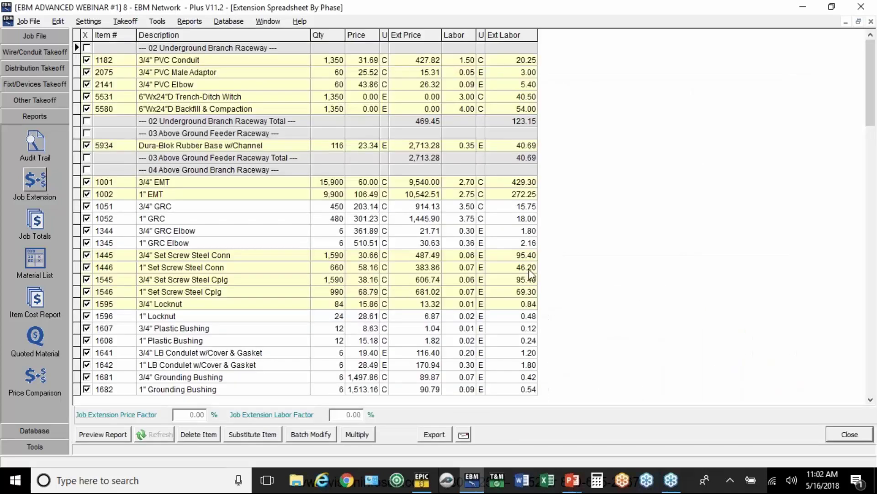
Set the target price of the 3/4" EMT to 57 in the extension spreadsheet and refresh the totals.
{"action": "double_click", "coordinate": [242, 183]}
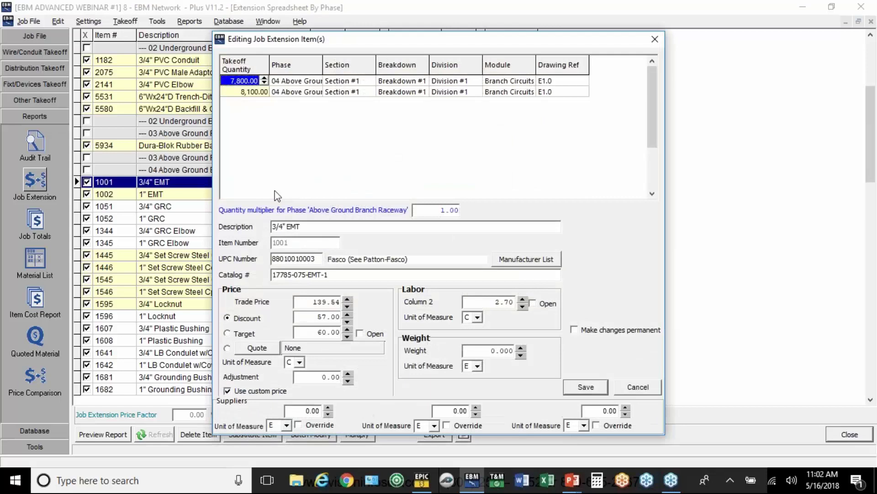
{"action": "left_click", "coordinate": [320, 332]}
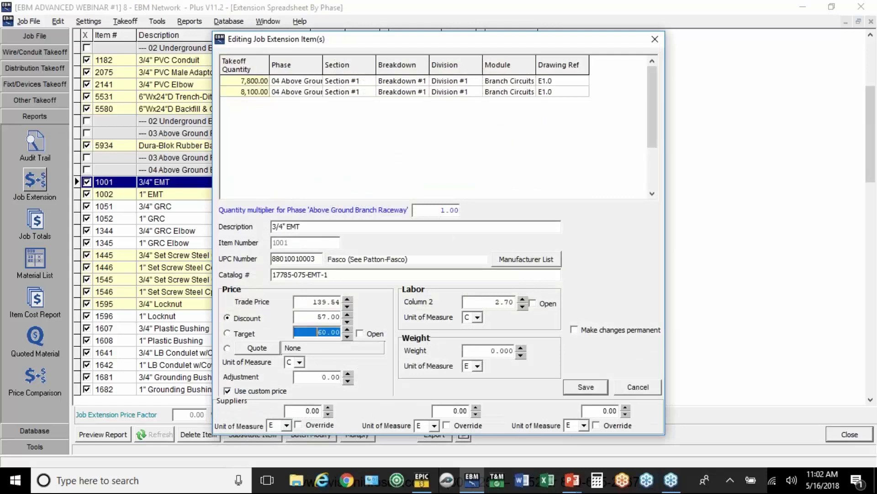
{"action": "type", "text": "6"}
{"action": "key", "text": "BackSpace"}
{"action": "type", "text": "57 ."}
{"action": "left_click", "coordinate": [574, 388]}
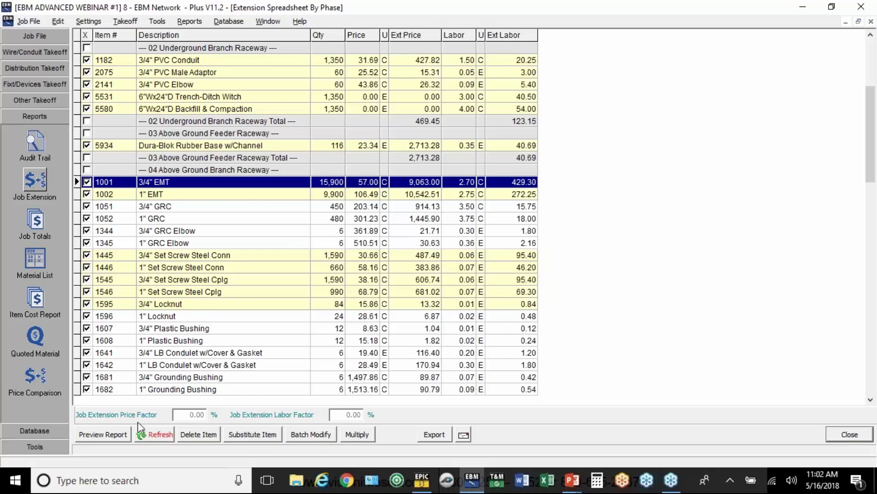
{"action": "left_click", "coordinate": [155, 434]}
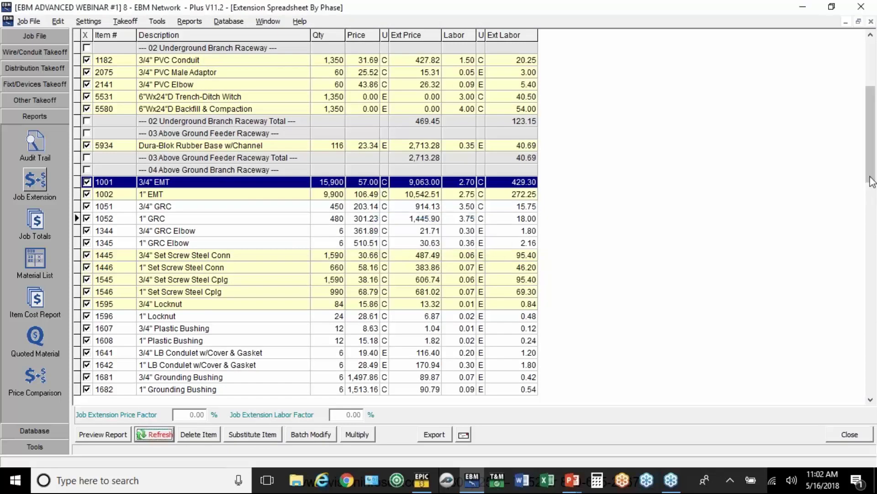
Review the spreadsheet down to the job total and preview the extension report by phase.
{"action": "left_click_drag", "start_coordinate": [871, 183], "coordinate": [864, 398]}
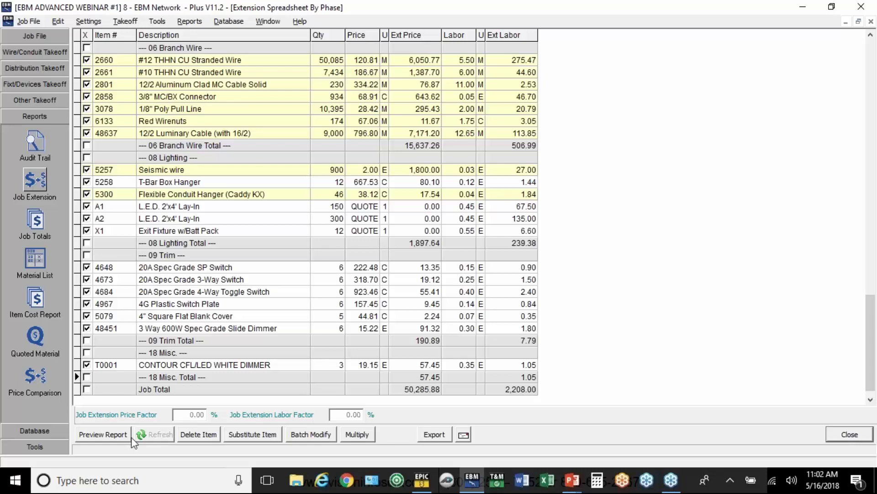
{"action": "left_click", "coordinate": [98, 436]}
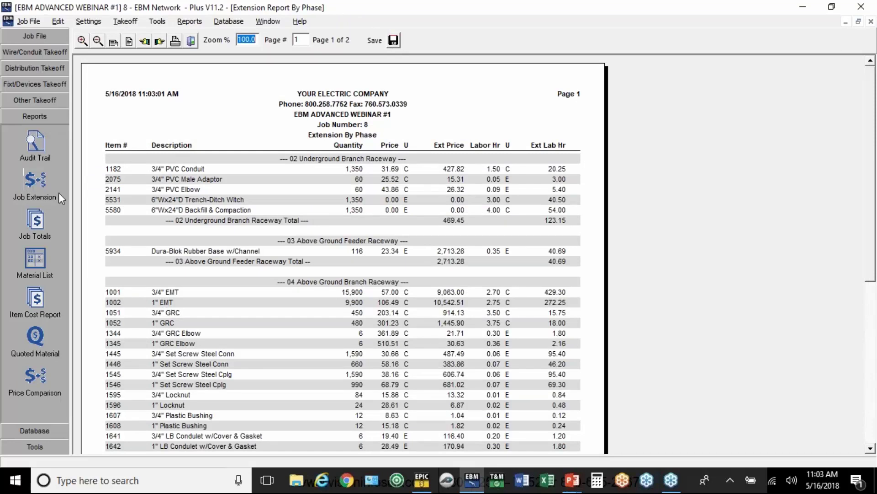
Open the job totals and enter a 25,000 lump sum quote for the fixtures from supplier Rexel.
{"action": "left_click", "coordinate": [32, 223]}
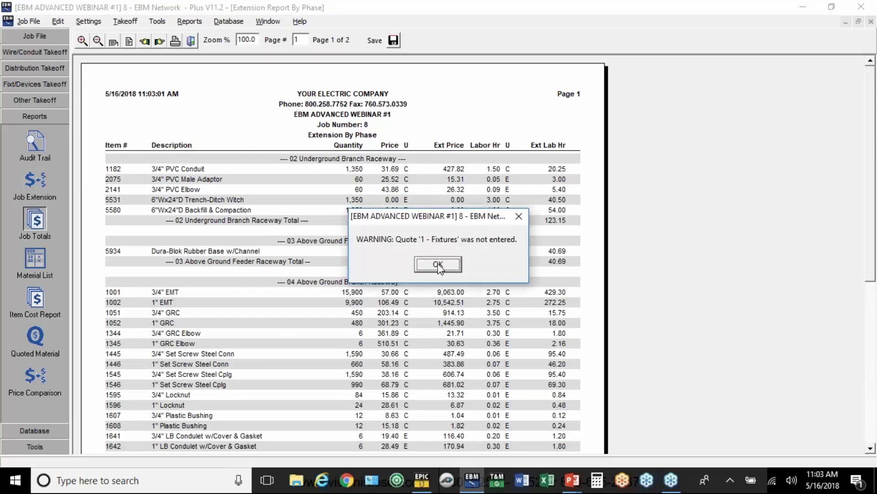
{"action": "left_click", "coordinate": [452, 267]}
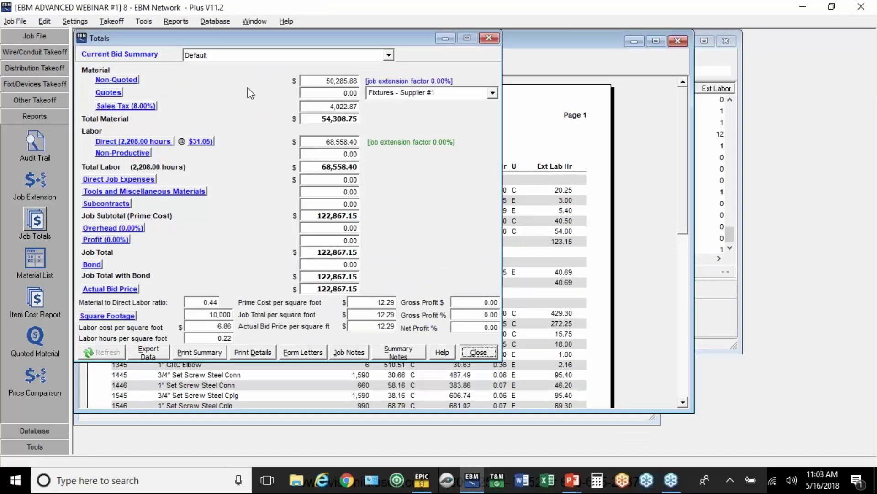
{"action": "left_click", "coordinate": [110, 94]}
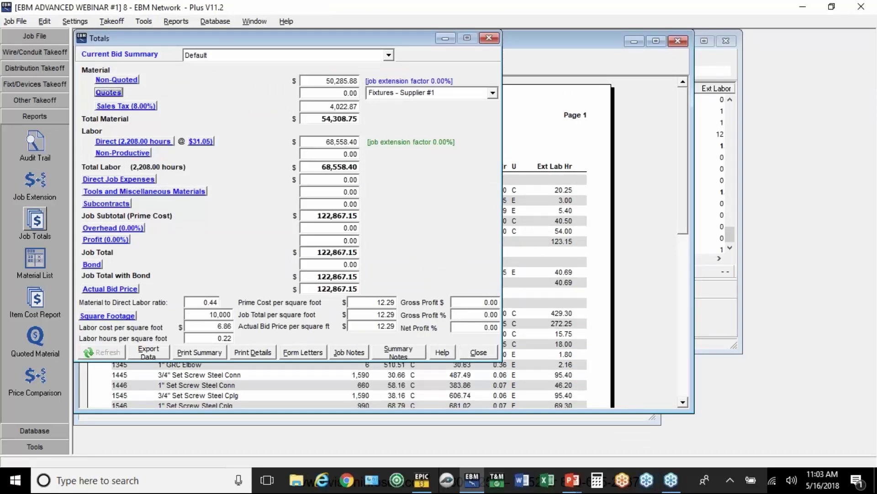
{"action": "left_click", "coordinate": [428, 307]}
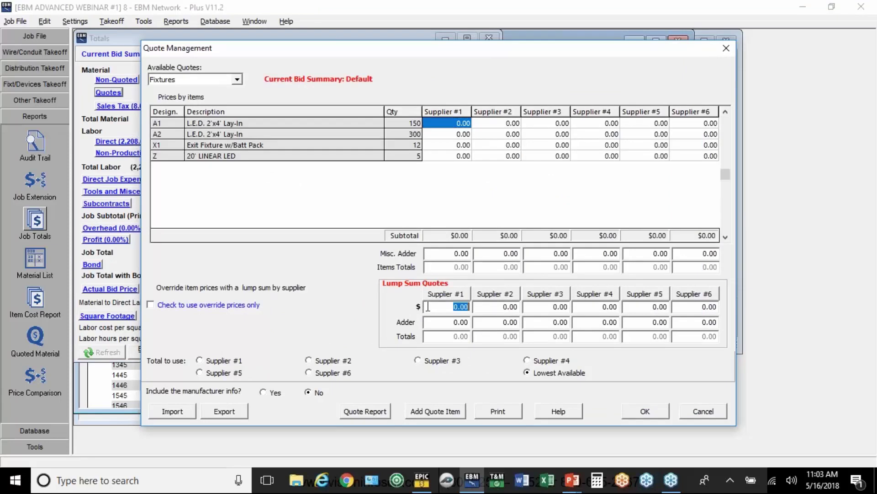
{"action": "type", "text": "25,000"}
{"action": "left_click", "coordinate": [446, 293]}
{"action": "left_click", "coordinate": [376, 167]}
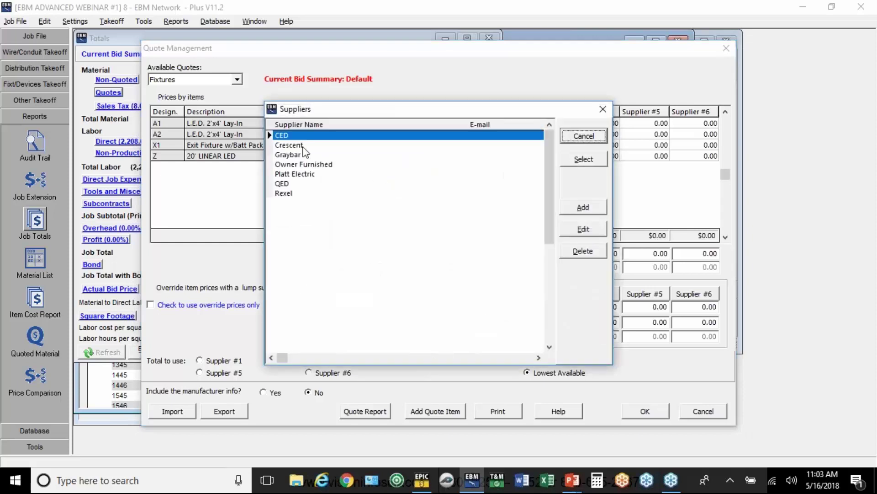
{"action": "double_click", "coordinate": [285, 192]}
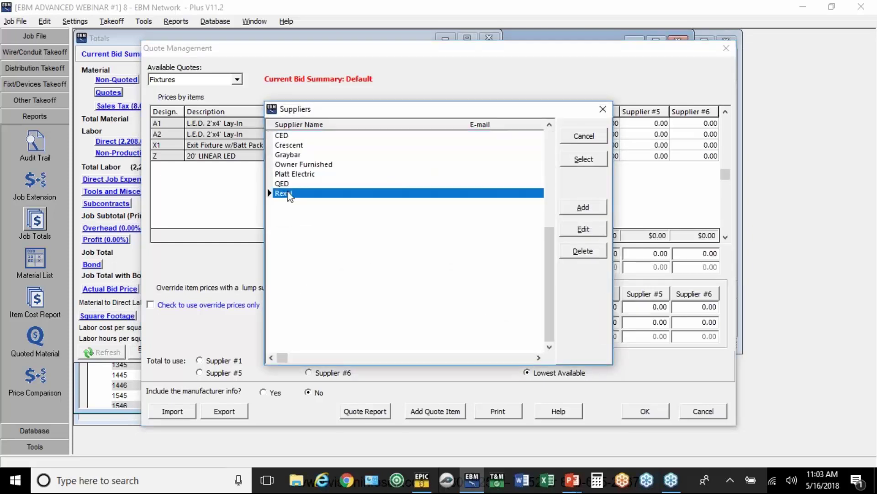
{"action": "left_click", "coordinate": [460, 322]}
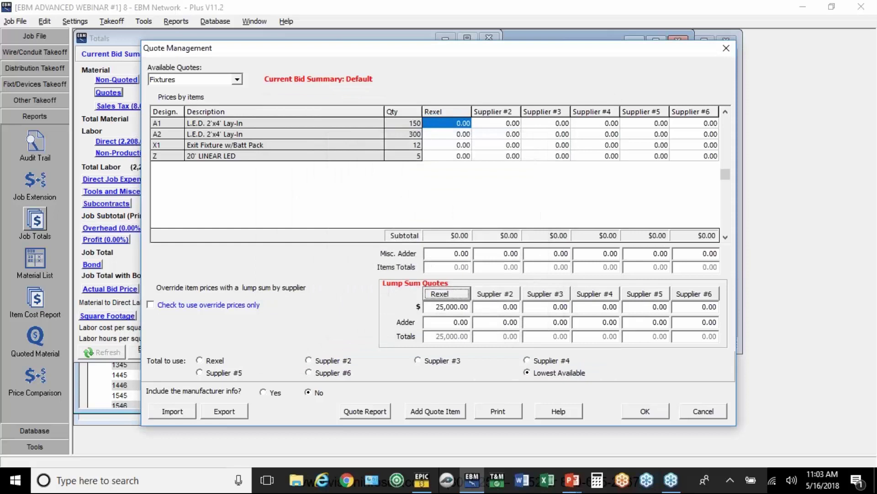
{"action": "left_click", "coordinate": [645, 411]}
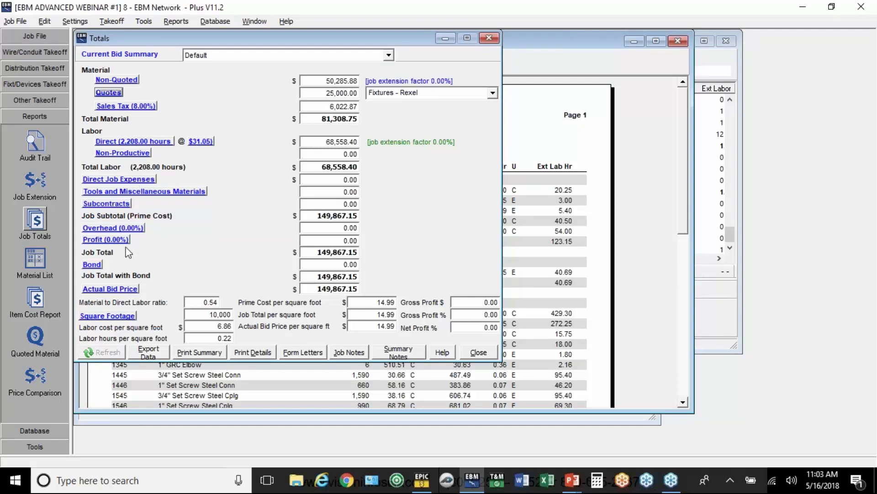
Set the overhead to 13% and the profit to 10% of the entire job.
{"action": "left_click", "coordinate": [127, 228]}
{"action": "type", "text": "13"}
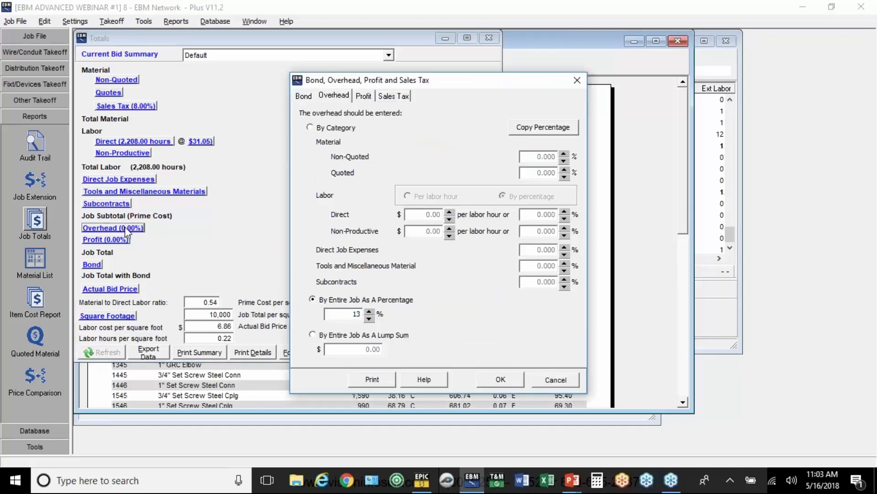
{"action": "left_click", "coordinate": [364, 96]}
{"action": "double_click", "coordinate": [354, 319]}
{"action": "type", "text": "10"}
{"action": "left_click", "coordinate": [520, 375]}
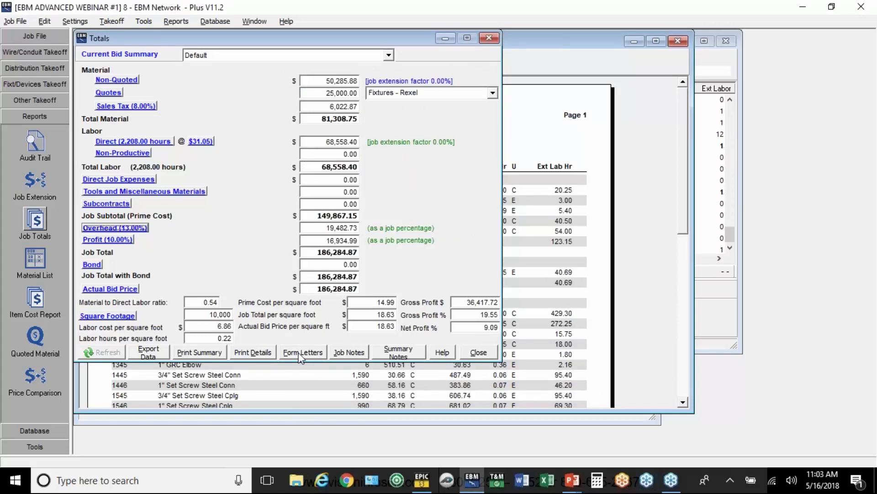
Preview the detailed job totals report with the quotes details included and maximize the preview.
{"action": "left_click", "coordinate": [251, 352]}
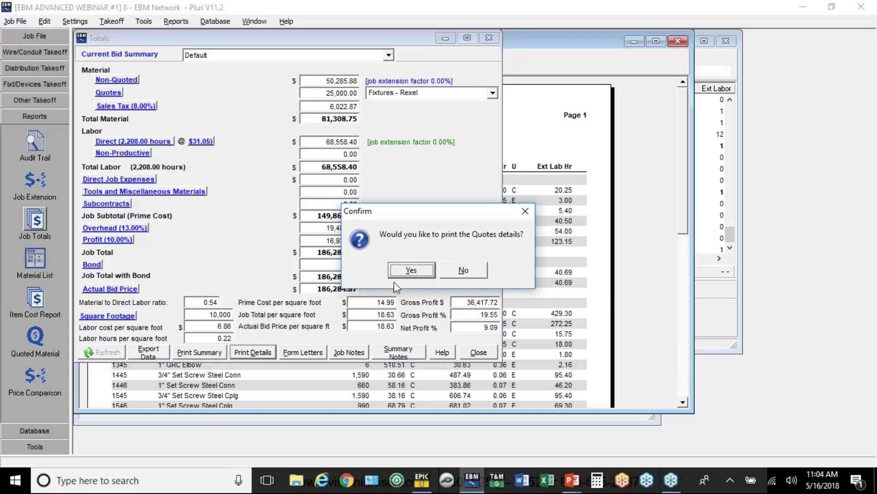
{"action": "left_click", "coordinate": [405, 271]}
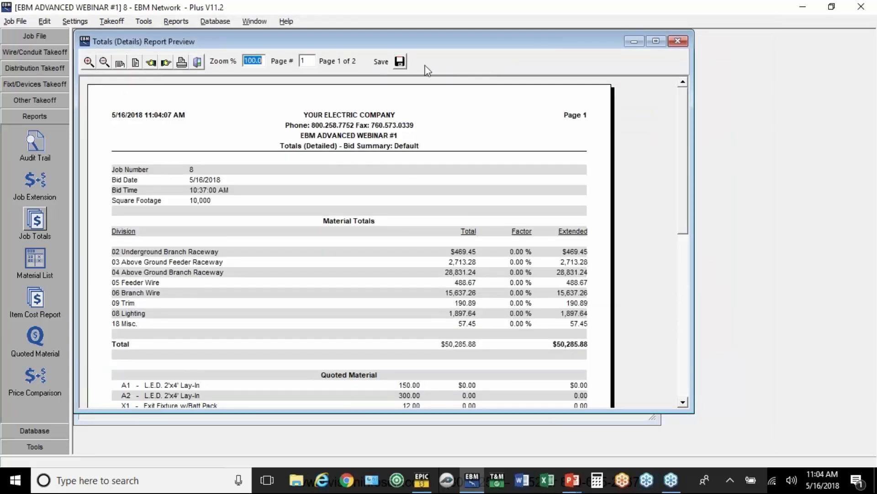
{"action": "left_click", "coordinate": [655, 41]}
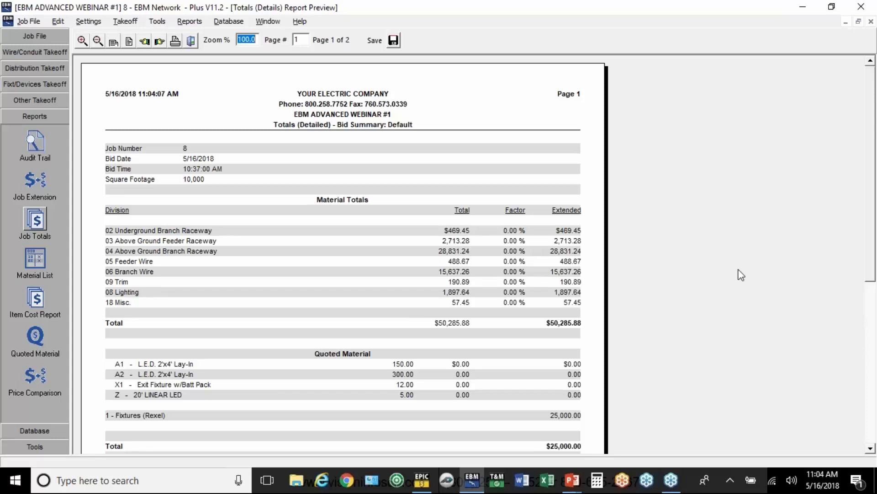
Create a change order for EBM ADVANCED WEBINAR #1 named EAST WING with the work description NEW FEEDER FOR EAST WING.
{"action": "left_click", "coordinate": [26, 39]}
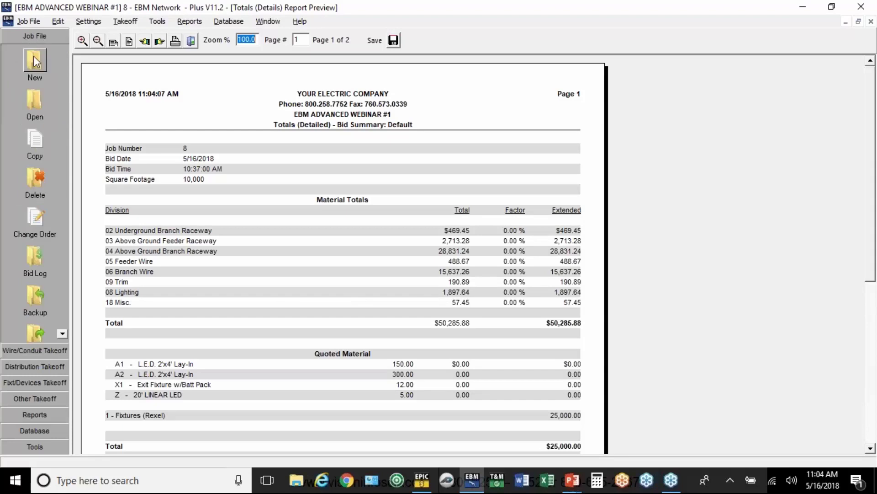
{"action": "left_click", "coordinate": [32, 213]}
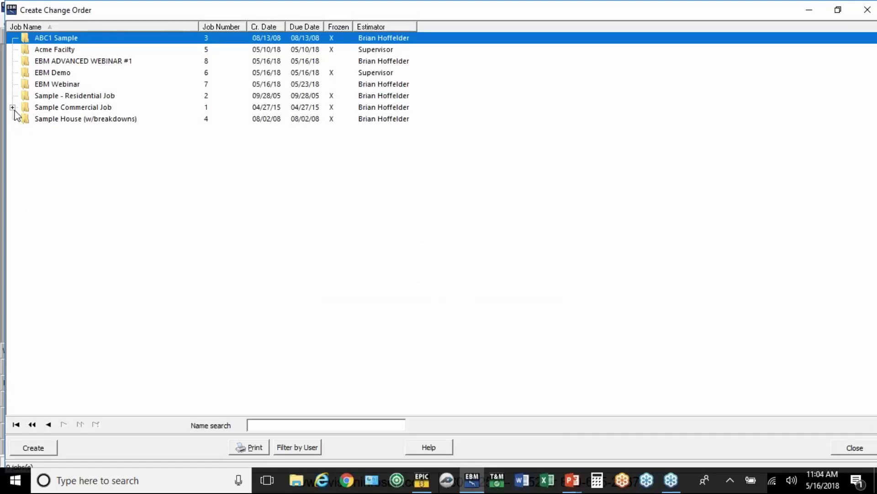
{"action": "left_click", "coordinate": [49, 63]}
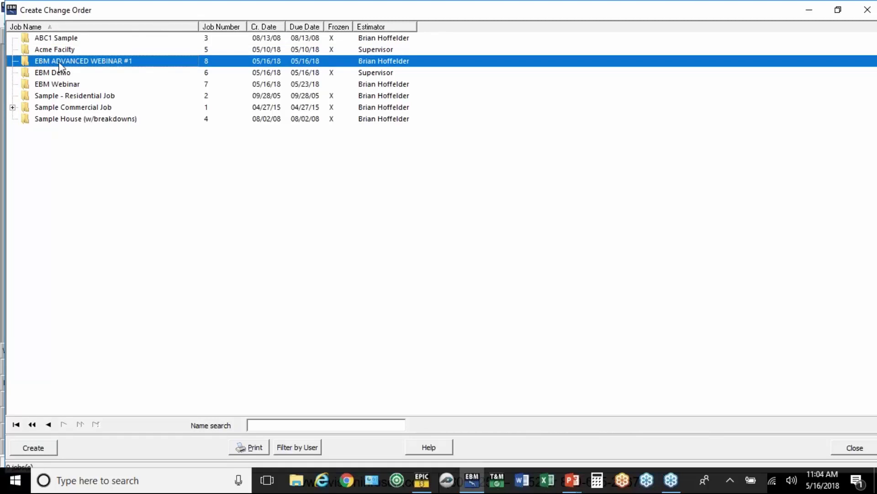
{"action": "left_click", "coordinate": [26, 448]}
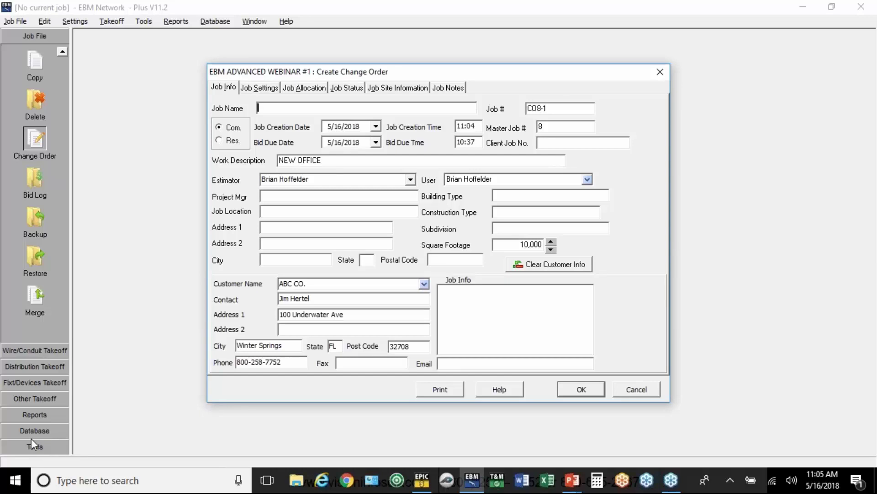
{"action": "type", "text": "EAST WING"}
{"action": "left_click_drag", "start_coordinate": [322, 160], "coordinate": [280, 162]}
{"action": "type", "text": "N"}
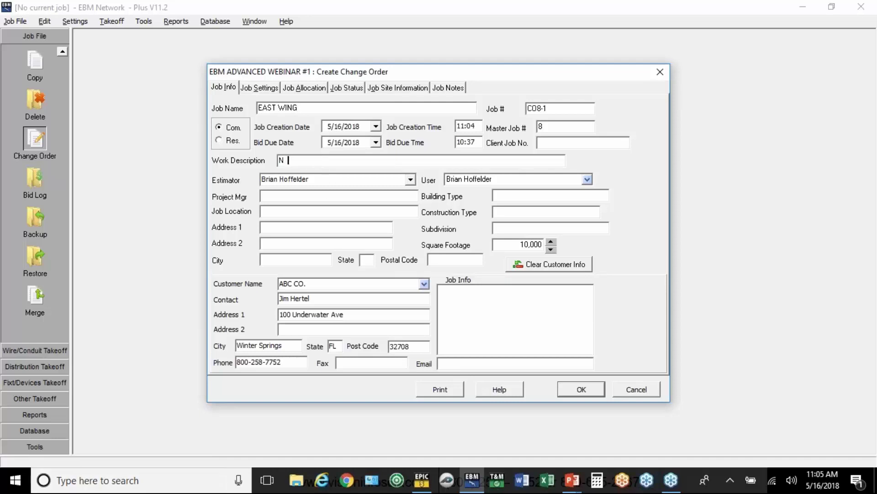
{"action": "type", "text": "EW FEEDER FOR EAST WING"}
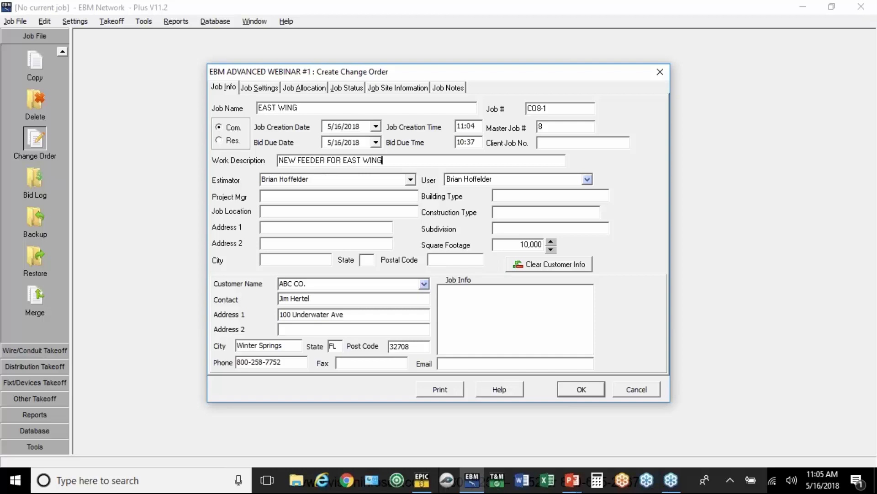
{"action": "left_click", "coordinate": [556, 108]}
{"action": "left_click", "coordinate": [565, 385]}
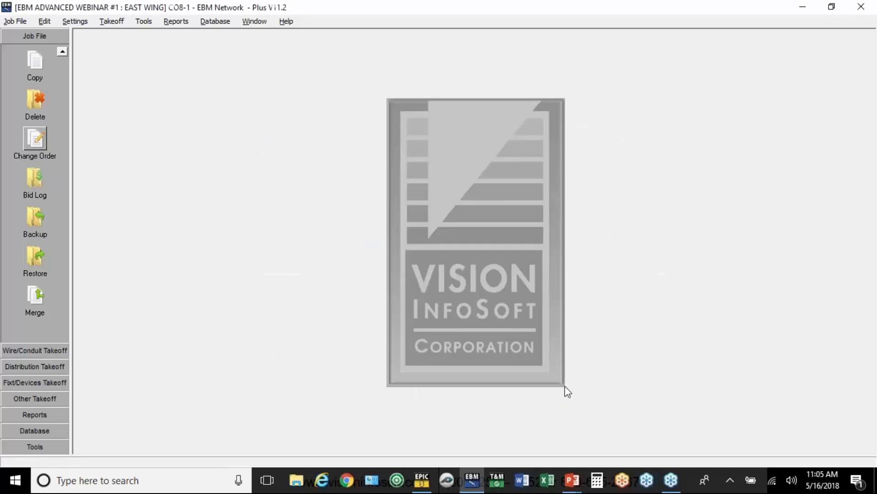
Start a feeder takeoff with designation EW1, noted as running from MSB to PANEL E1.
{"action": "left_click", "coordinate": [52, 350]}
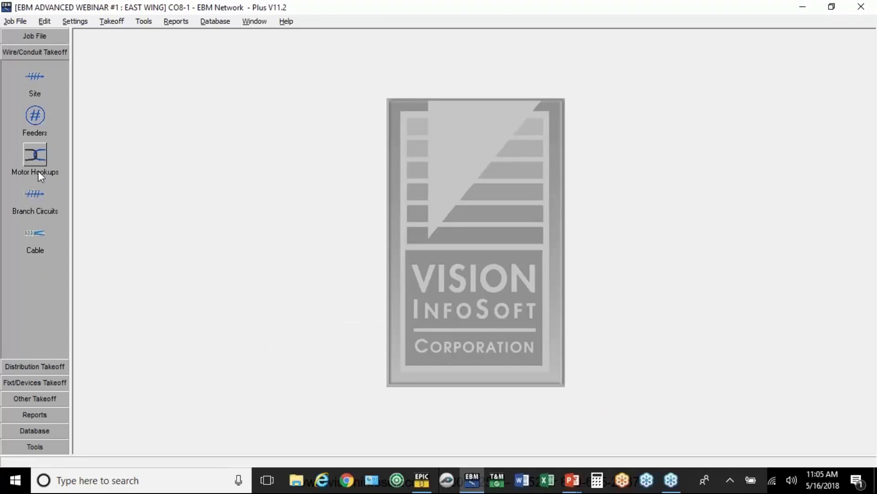
{"action": "left_click", "coordinate": [40, 116]}
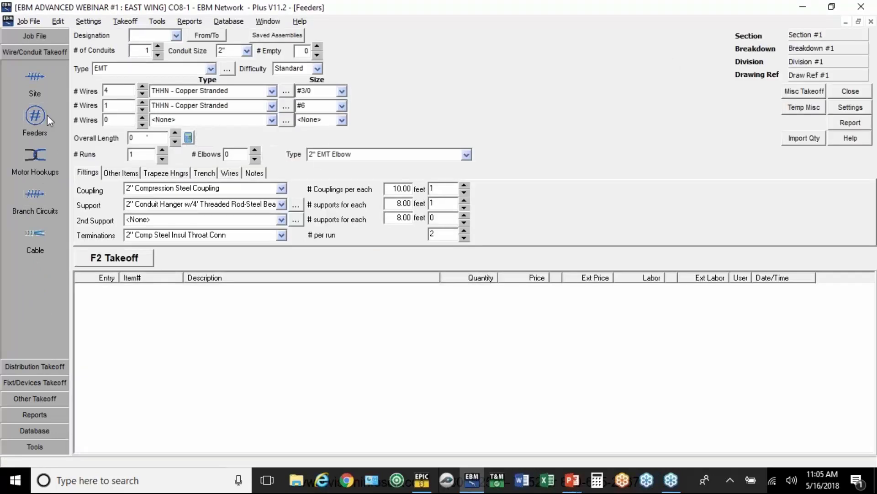
{"action": "type", "text": "EW1"}
{"action": "left_click", "coordinate": [207, 36]}
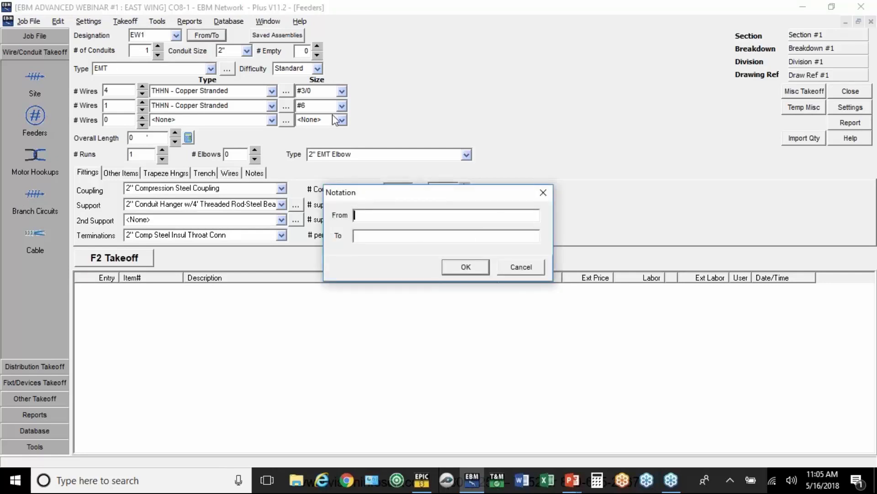
{"action": "type", "text": "MSB"}
{"action": "key", "text": "Tab"}
{"action": "type", "text": "PANEL E1"}
{"action": "left_click", "coordinate": [479, 273]}
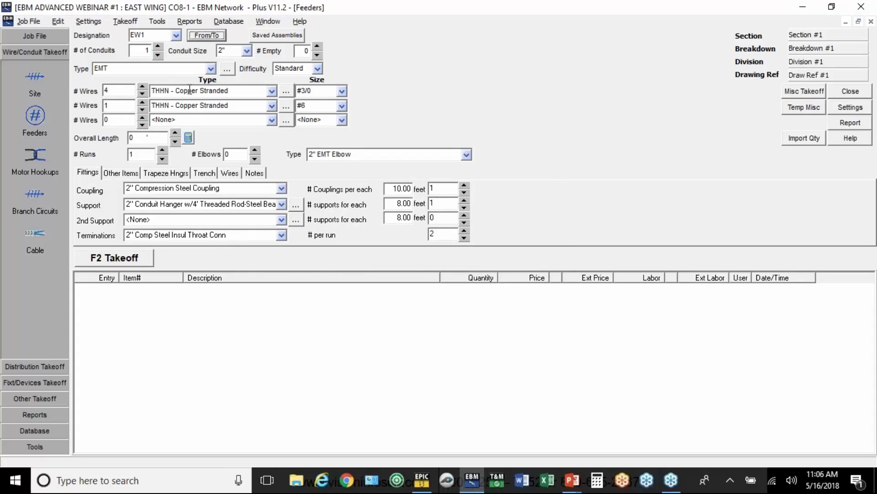
Set the feeder to 2 conduits at Standard difficulty with an overall length of 160 feet and 3 elbows.
{"action": "left_click", "coordinate": [158, 47]}
{"action": "left_click", "coordinate": [316, 68]}
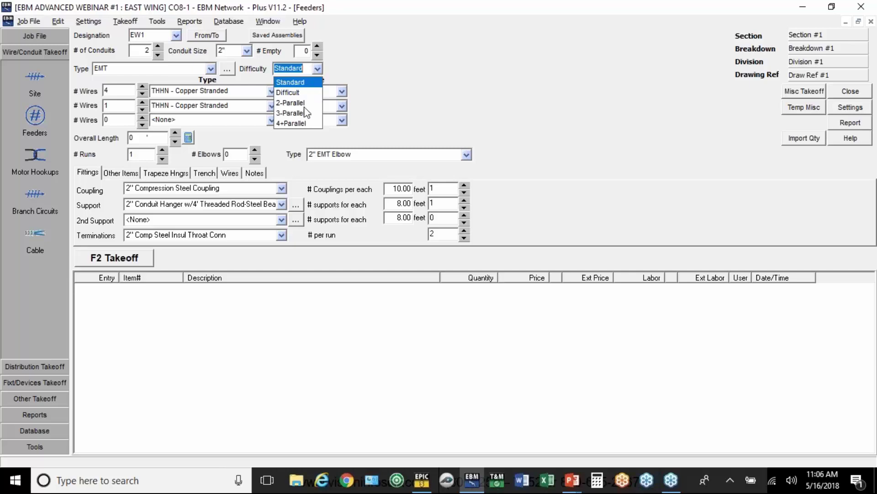
{"action": "left_click", "coordinate": [305, 83]}
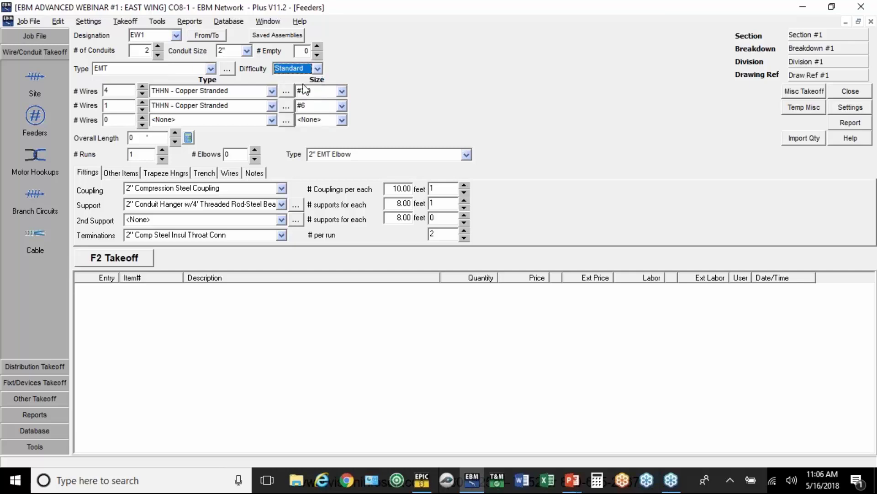
{"action": "left_click", "coordinate": [157, 141]}
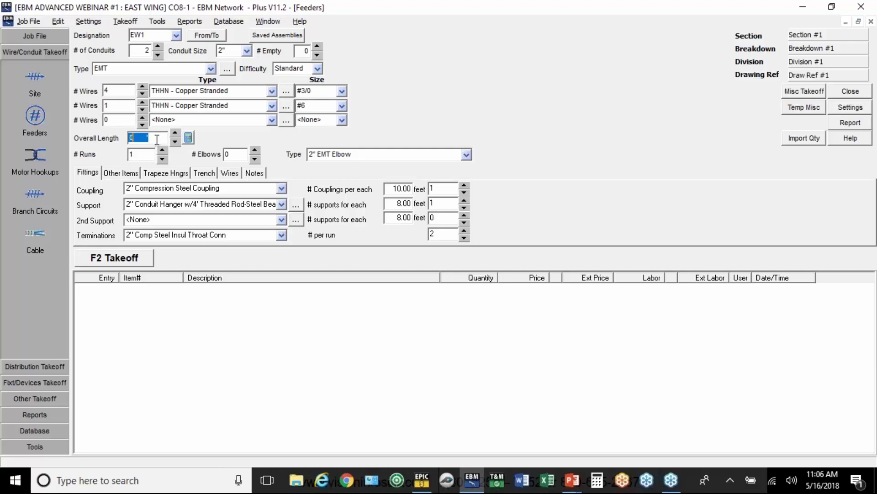
{"action": "type", "text": "160"}
{"action": "left_click", "coordinate": [255, 151]}
{"action": "left_click", "coordinate": [255, 151]}
{"action": "left_click", "coordinate": [255, 151]}
Choose the 2" Unistrut Strap as the feeder's conduit support.
{"action": "left_click", "coordinate": [282, 205]}
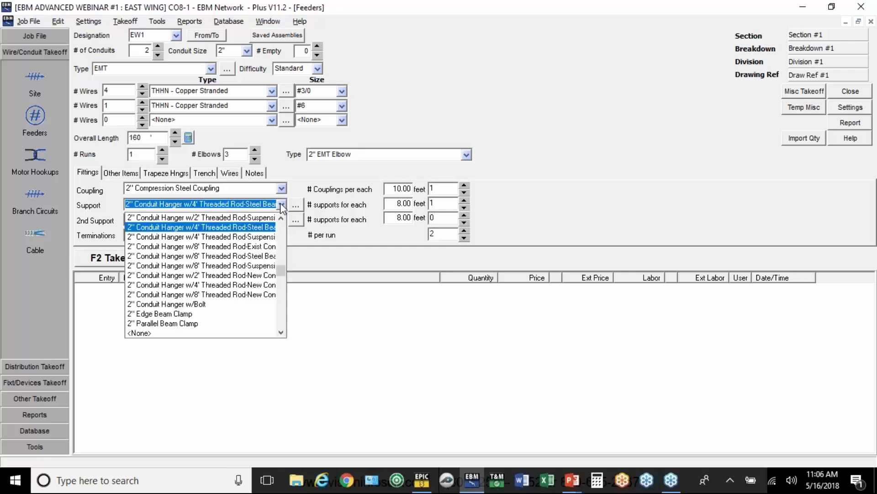
{"action": "scroll", "coordinate": [279, 230], "scroll_direction": "up", "scroll_amount": 3}
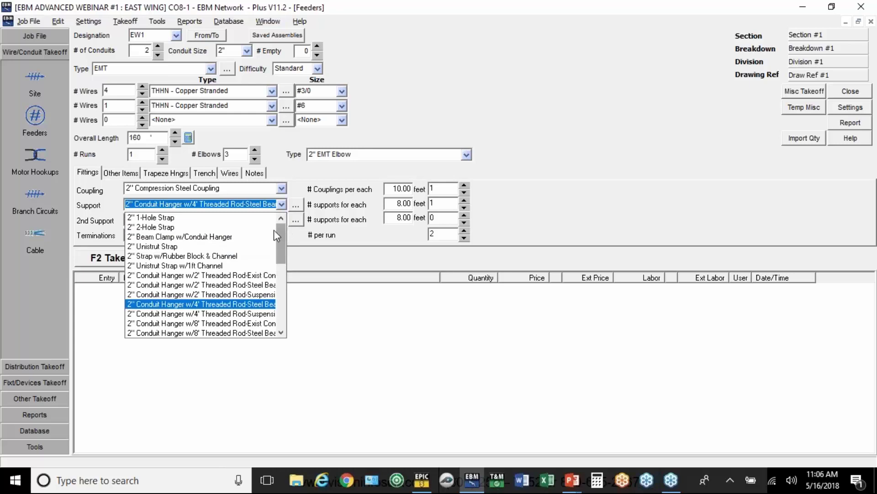
{"action": "left_click", "coordinate": [160, 247]}
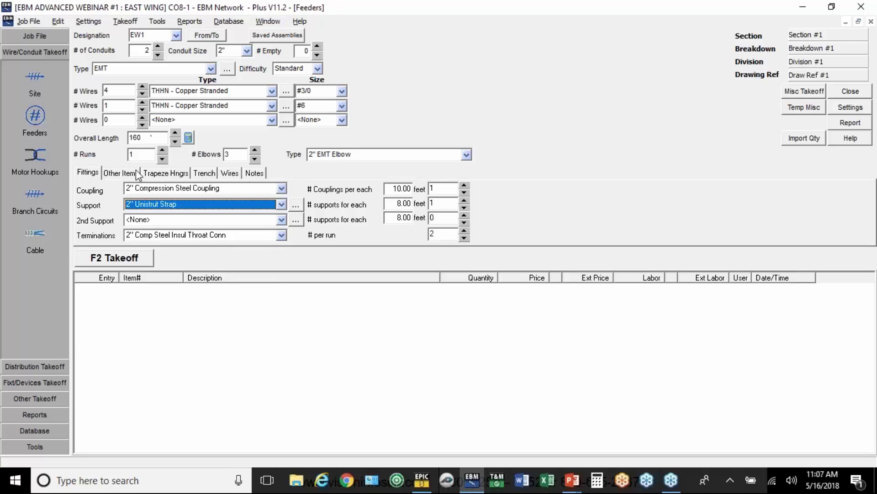
Add a 2'W/2'Rod Trapeze Hgr-Susp Steel hanger to the feeder at 1 support for each 8 feet.
{"action": "left_click", "coordinate": [157, 170]}
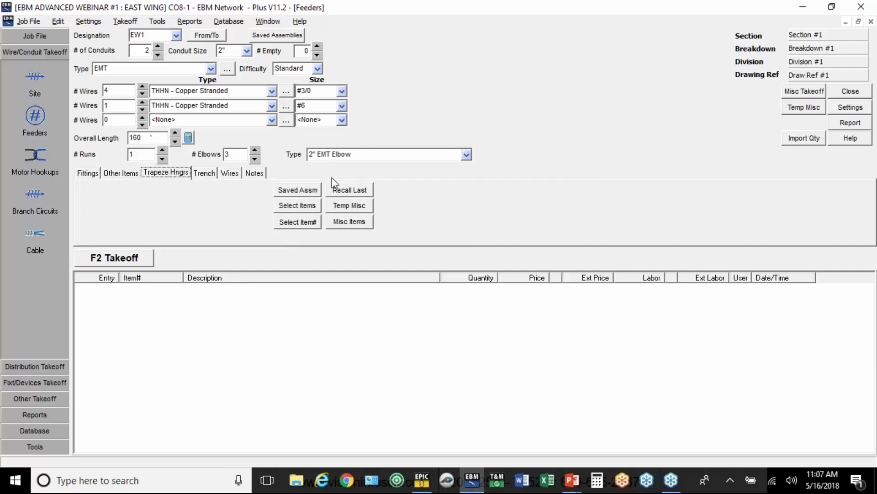
{"action": "left_click", "coordinate": [302, 205]}
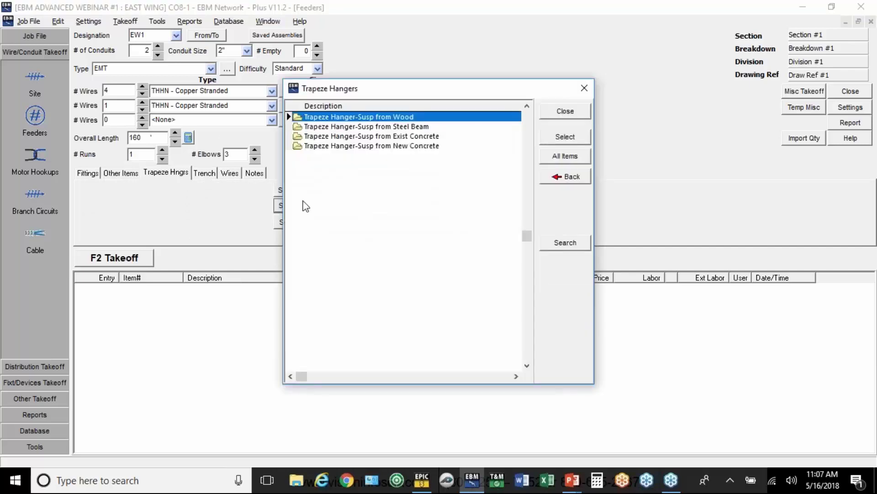
{"action": "double_click", "coordinate": [322, 127]}
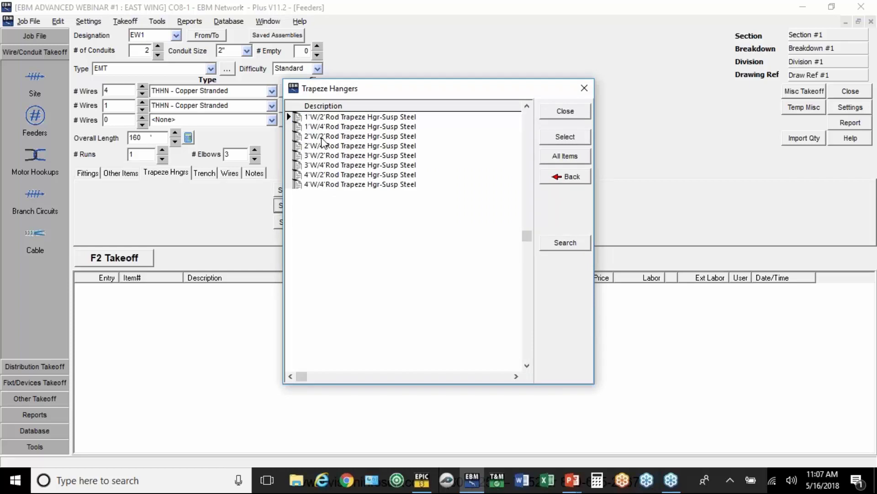
{"action": "double_click", "coordinate": [322, 137]}
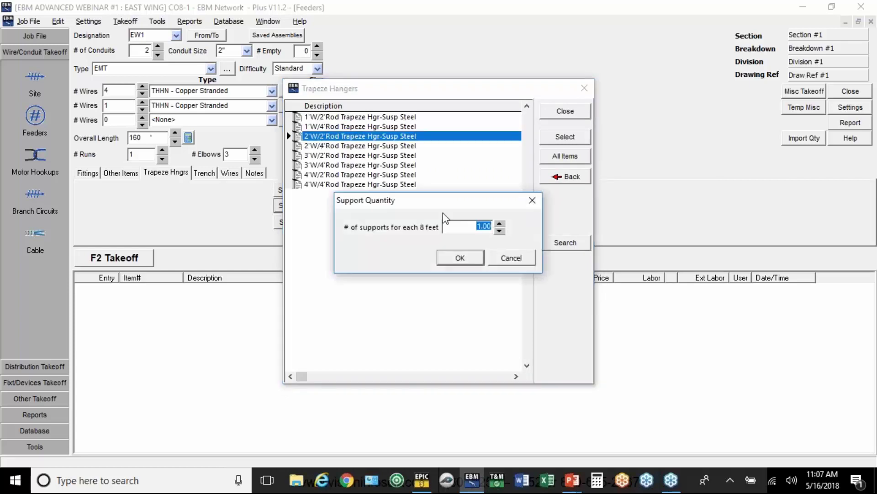
{"action": "left_click", "coordinate": [460, 256]}
{"action": "left_click", "coordinate": [559, 121]}
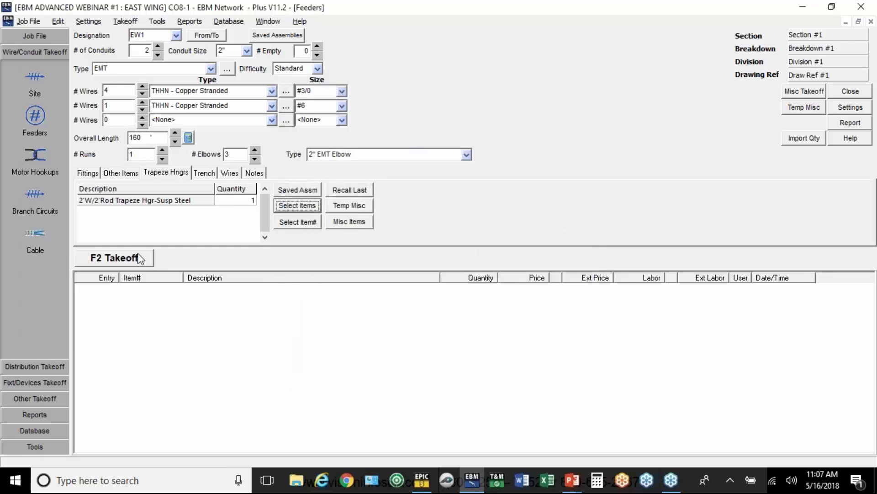
Take off the EW1 feeder with a wire makeup length of 15 per wire, per run.
{"action": "left_click", "coordinate": [88, 173]}
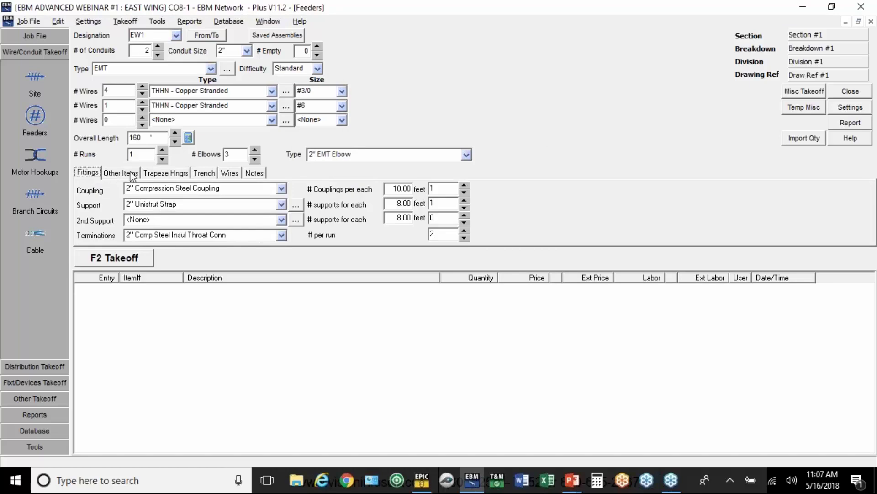
{"action": "left_click", "coordinate": [188, 174]}
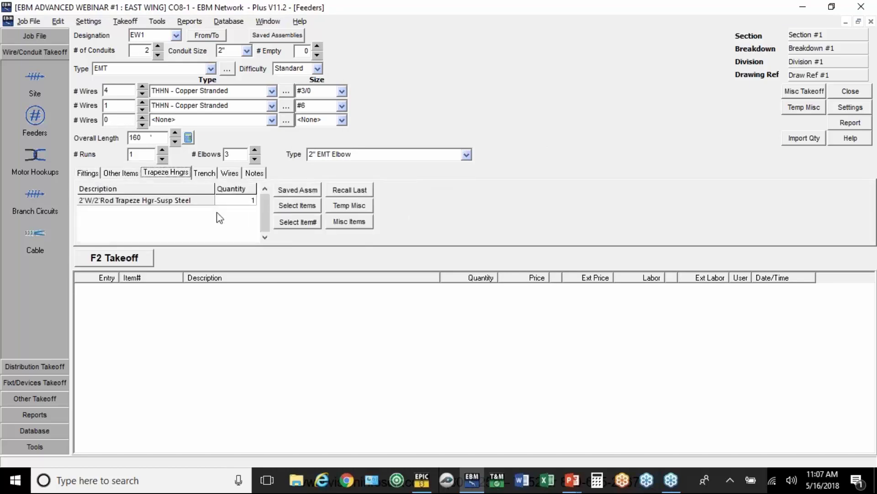
{"action": "left_click", "coordinate": [147, 256]}
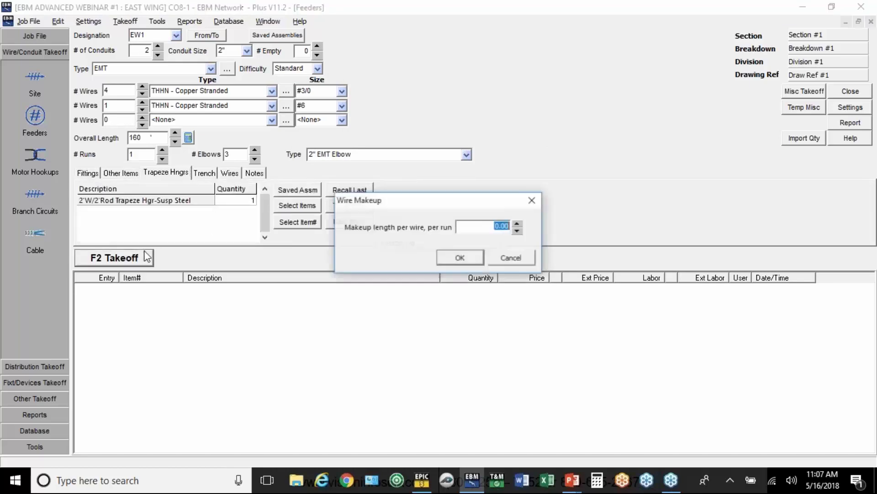
{"action": "type", "text": "15"}
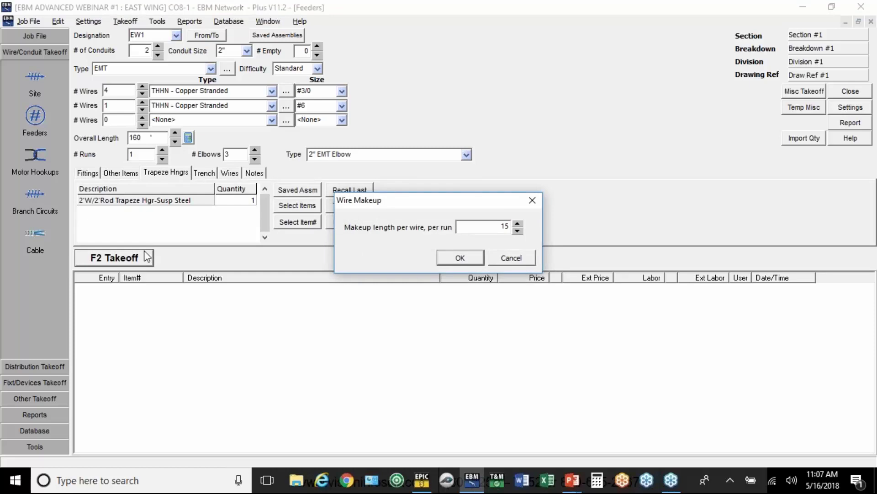
{"action": "key", "text": "Return"}
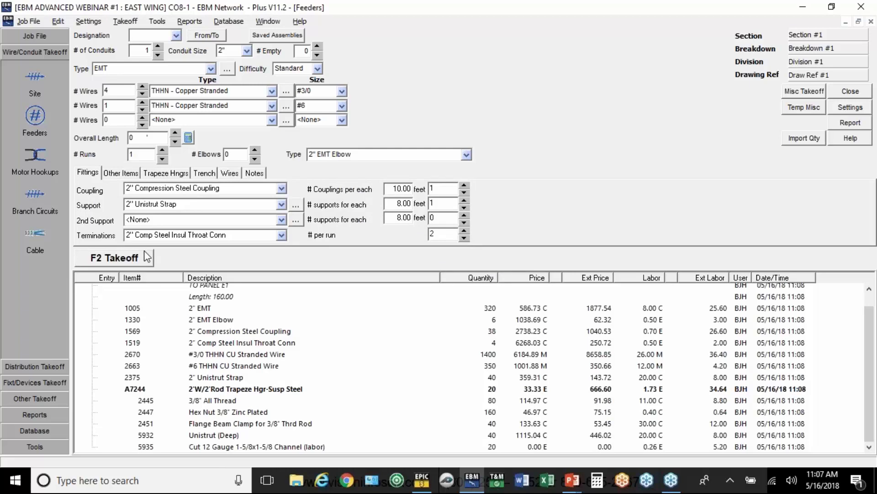
Run the job extension spreadsheet by phase with Trade Price and labor Column 3, and preview its report.
{"action": "left_click", "coordinate": [36, 410]}
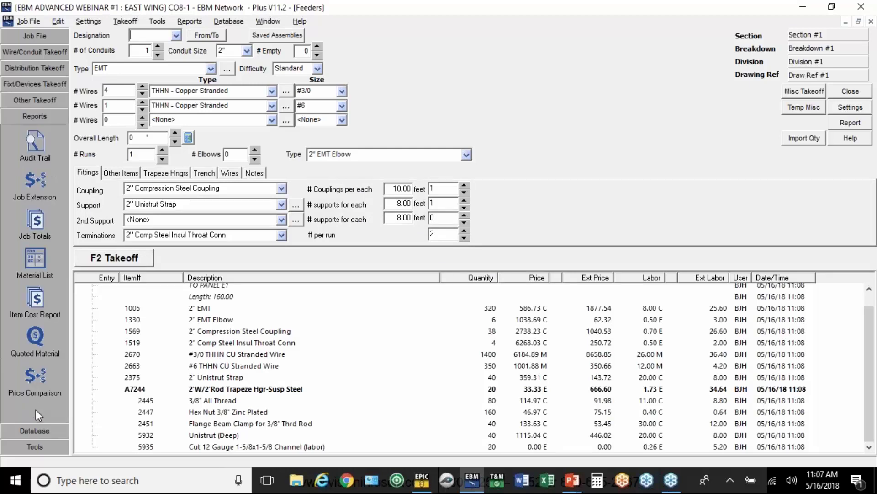
{"action": "left_click", "coordinate": [38, 174]}
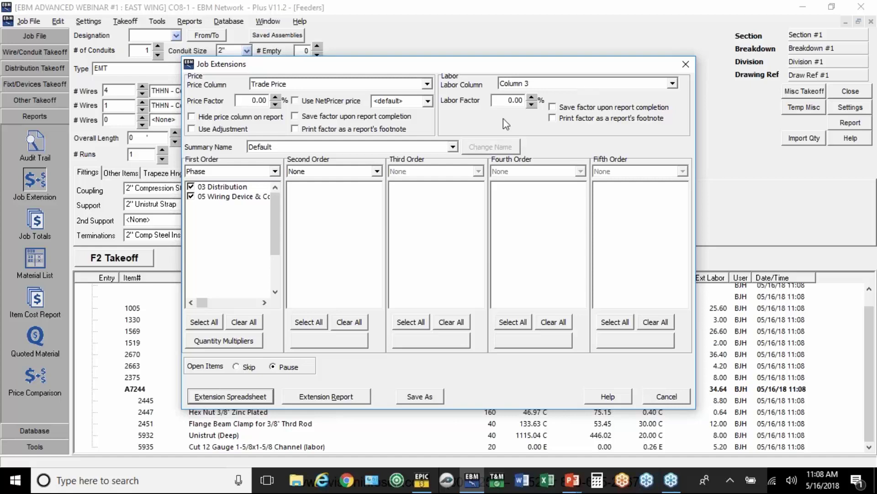
{"action": "left_click", "coordinate": [254, 399]}
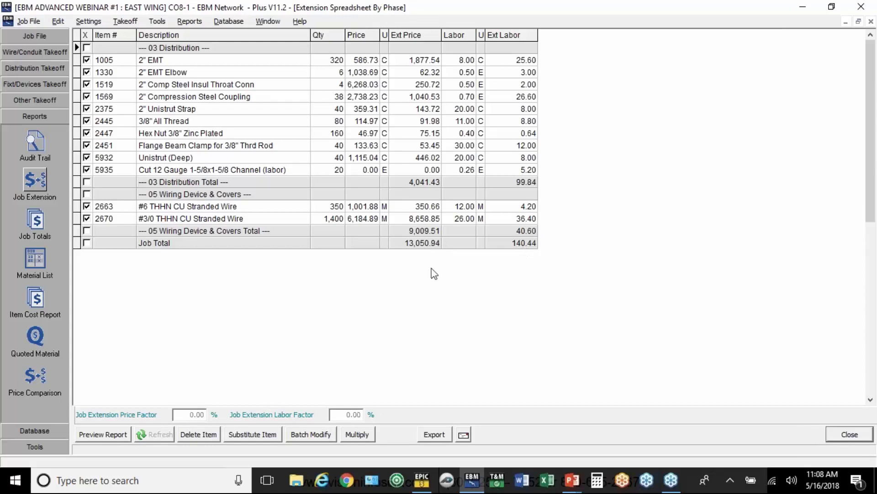
{"action": "left_click", "coordinate": [115, 435]}
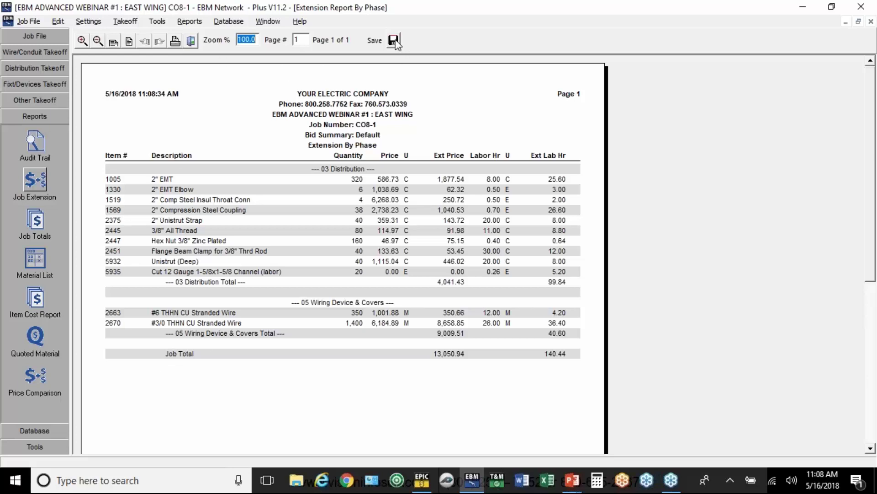
Set the change order's overhead to 15% and profit to 10% of the entire job in the job totals.
{"action": "left_click", "coordinate": [44, 224]}
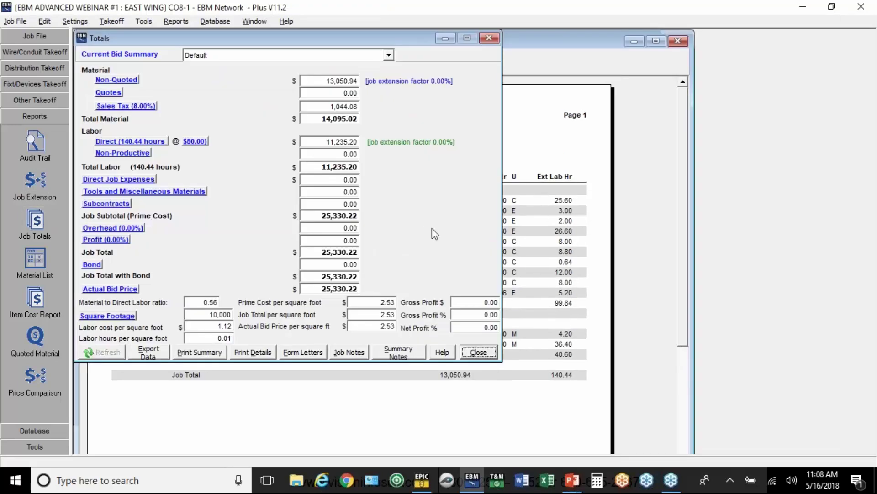
{"action": "left_click", "coordinate": [123, 228]}
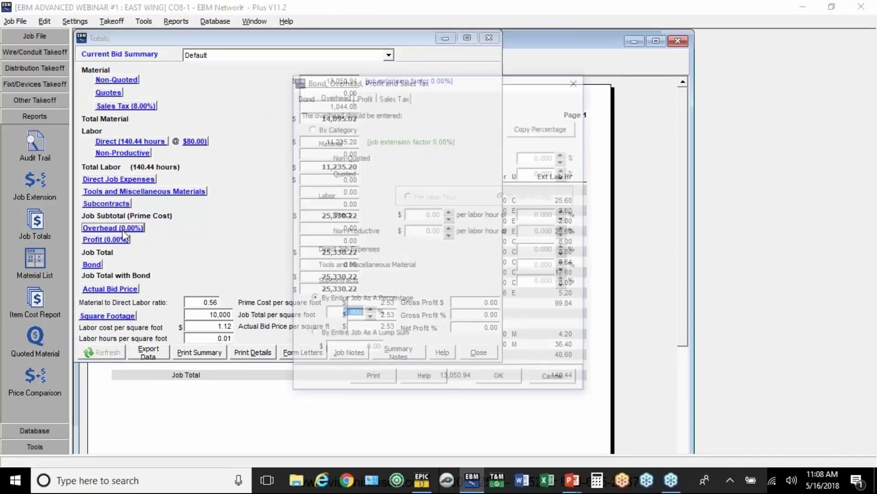
{"action": "type", "text": "15"}
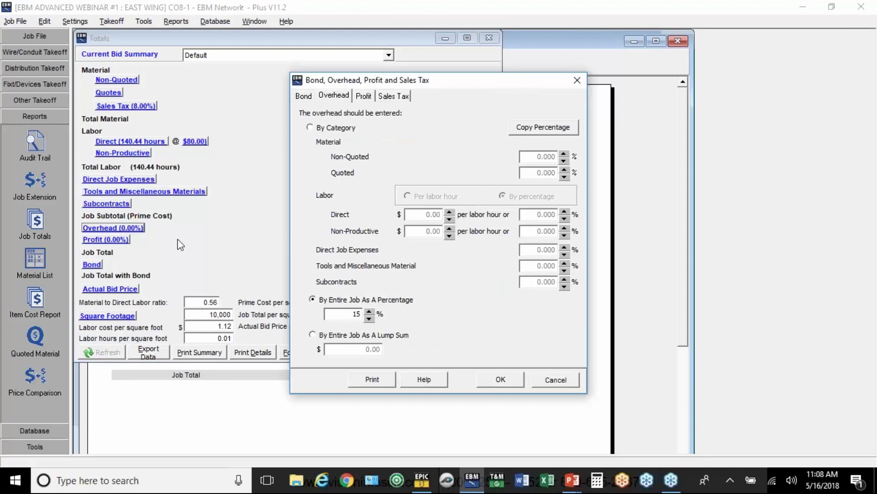
{"action": "left_click", "coordinate": [364, 96]}
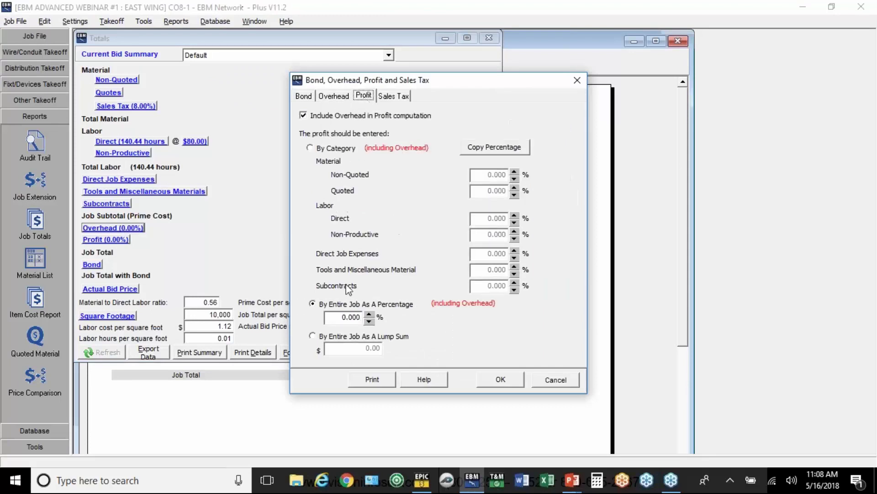
{"action": "left_click", "coordinate": [342, 315]}
{"action": "type", "text": "10"}
{"action": "left_click", "coordinate": [488, 380]}
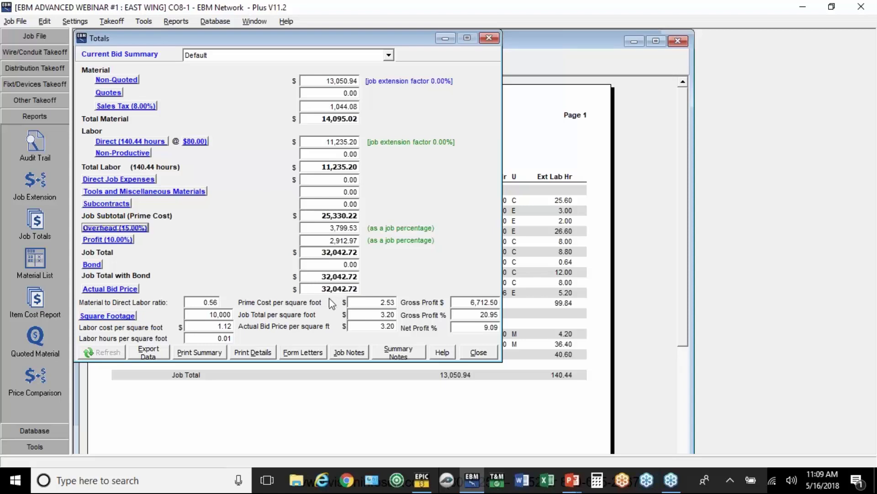
Preview the summary and detailed totals reports for the change order.
{"action": "left_click", "coordinate": [207, 352]}
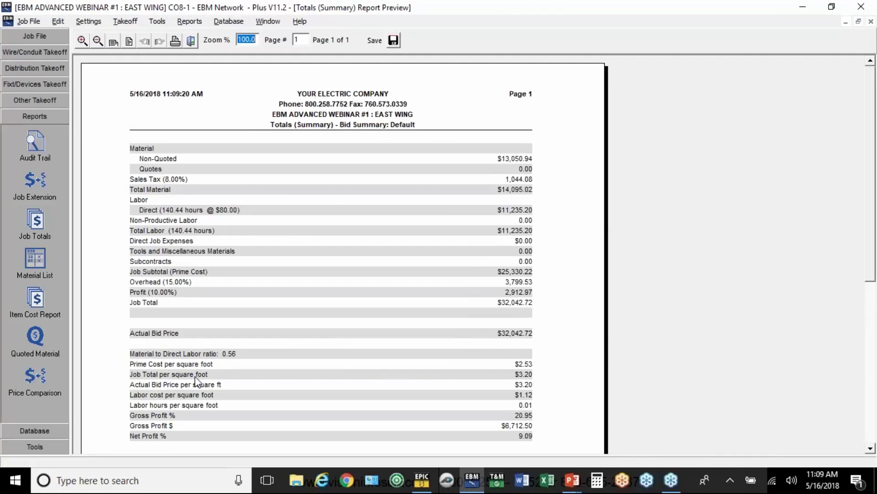
{"action": "left_click", "coordinate": [191, 41]}
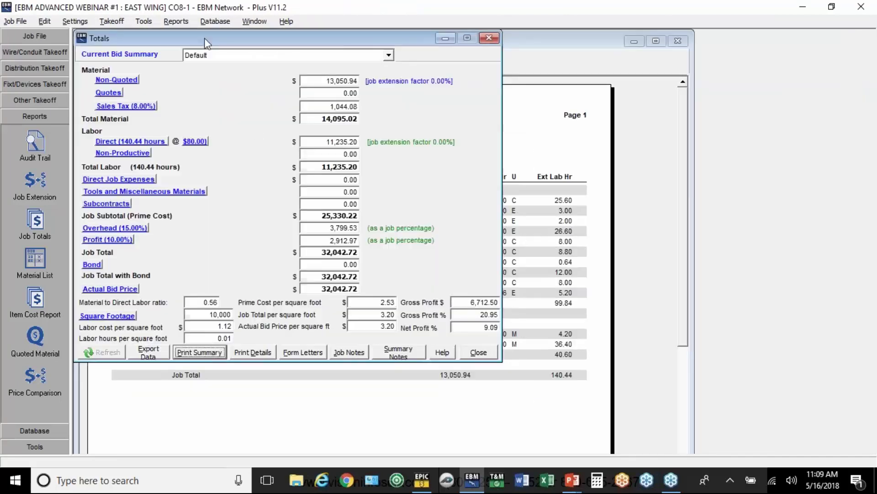
{"action": "left_click", "coordinate": [252, 352]}
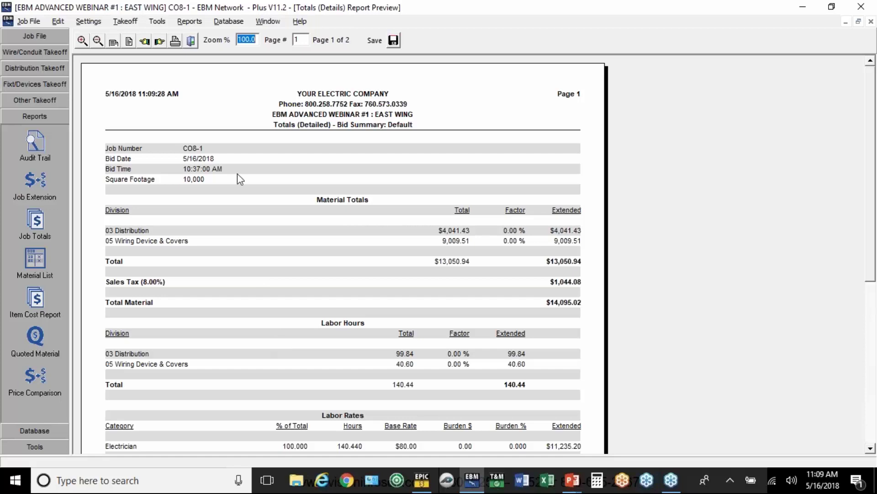
{"action": "left_click", "coordinate": [191, 41]}
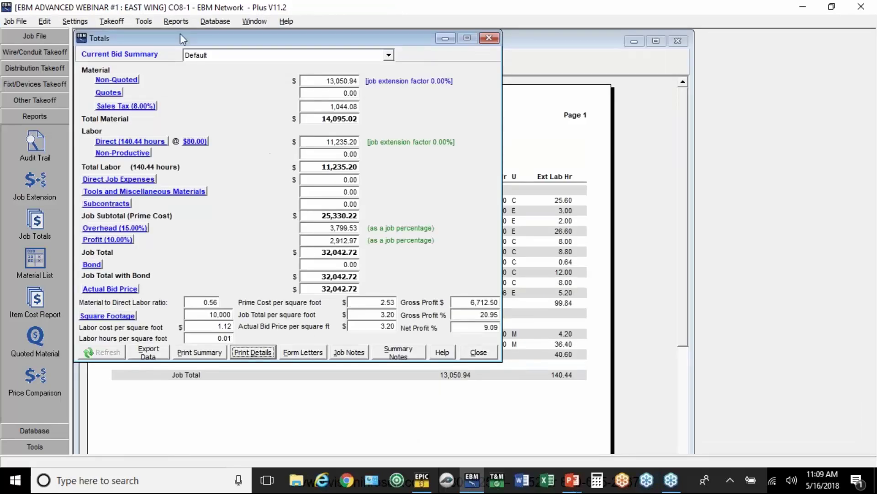
Create a form letter from the Change Order template and enlarge it to full size.
{"action": "left_click", "coordinate": [295, 351]}
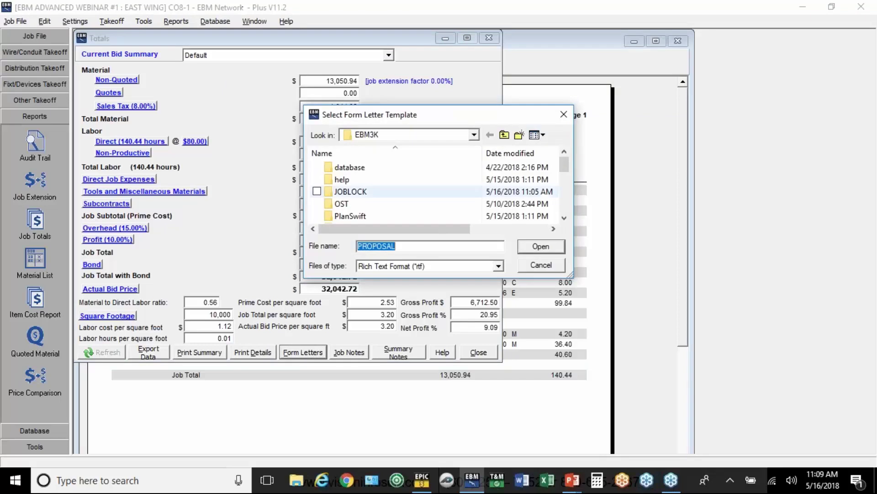
{"action": "left_click", "coordinate": [565, 202]}
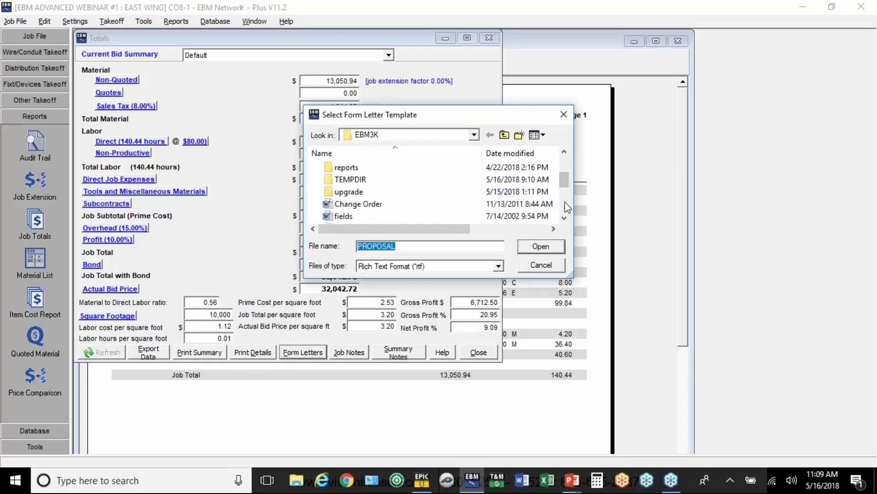
{"action": "double_click", "coordinate": [369, 205]}
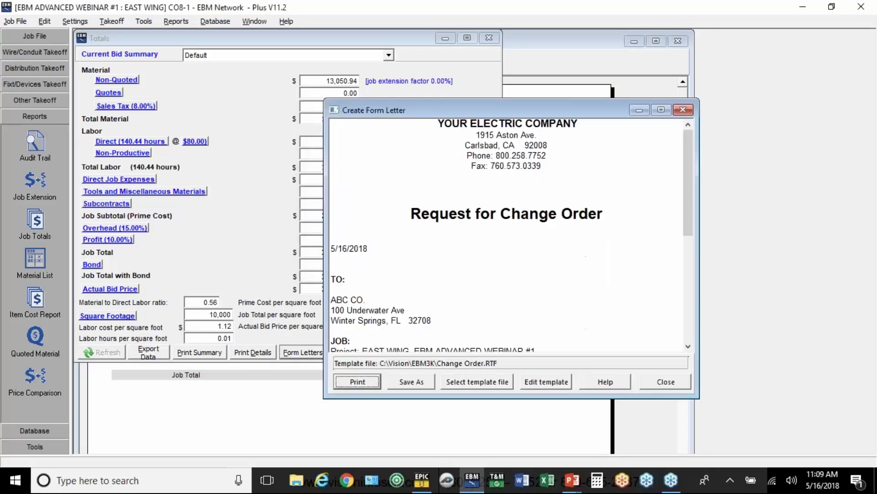
{"action": "left_click", "coordinate": [661, 109]}
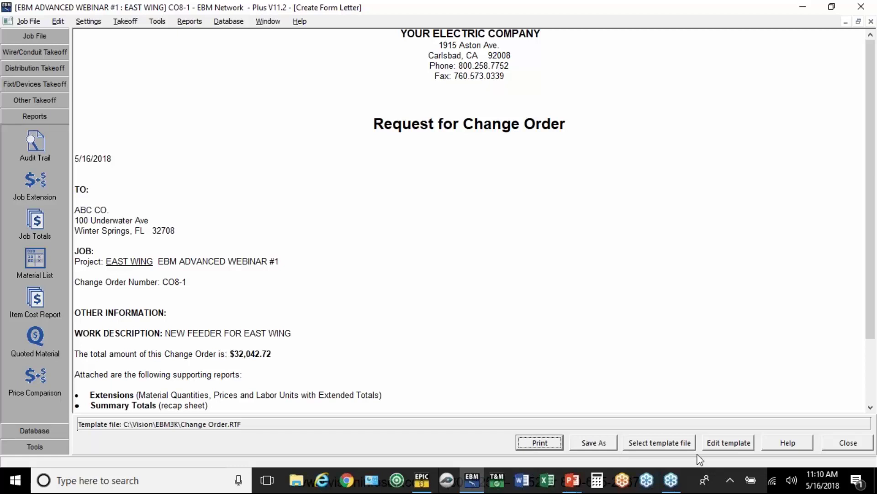
Insert the [CustContact] field in the Change Order template on the blank line under TO:.
{"action": "left_click", "coordinate": [722, 443]}
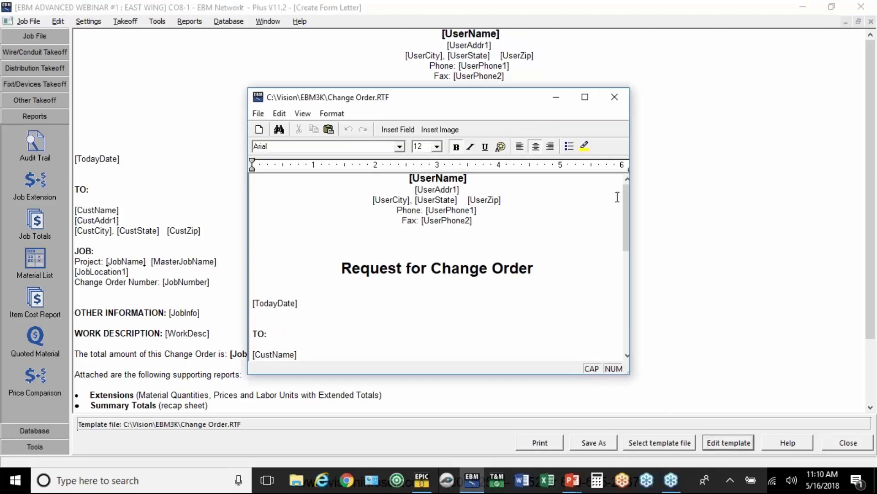
{"action": "left_click", "coordinate": [581, 98]}
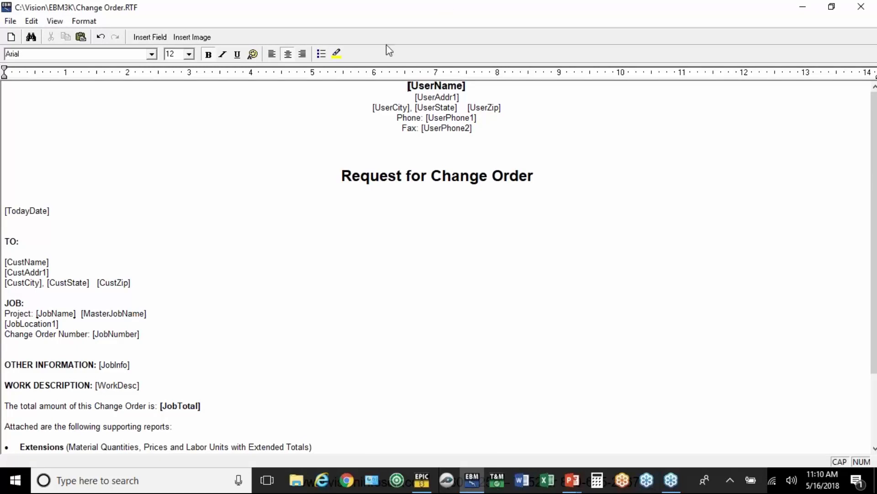
{"action": "left_click", "coordinate": [15, 249]}
{"action": "left_click", "coordinate": [144, 40]}
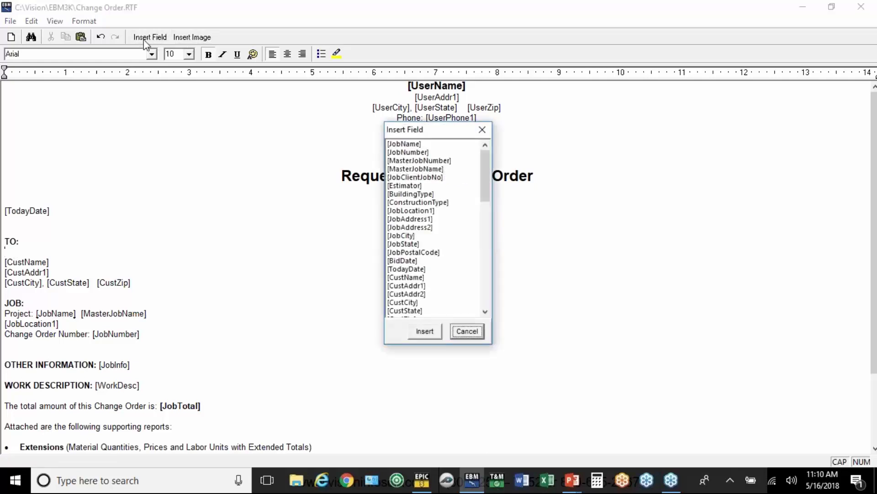
{"action": "scroll", "coordinate": [482, 307], "scroll_direction": "down", "scroll_amount": 7}
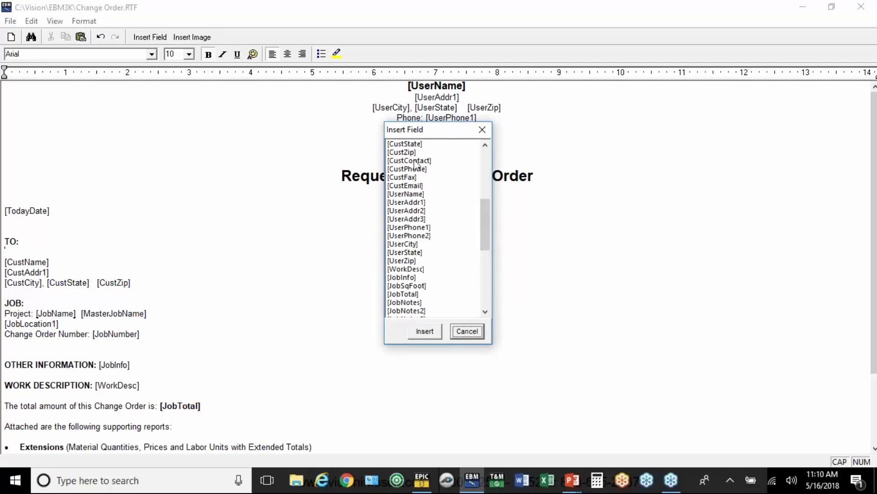
{"action": "left_click", "coordinate": [414, 160]}
{"action": "left_click", "coordinate": [424, 333]}
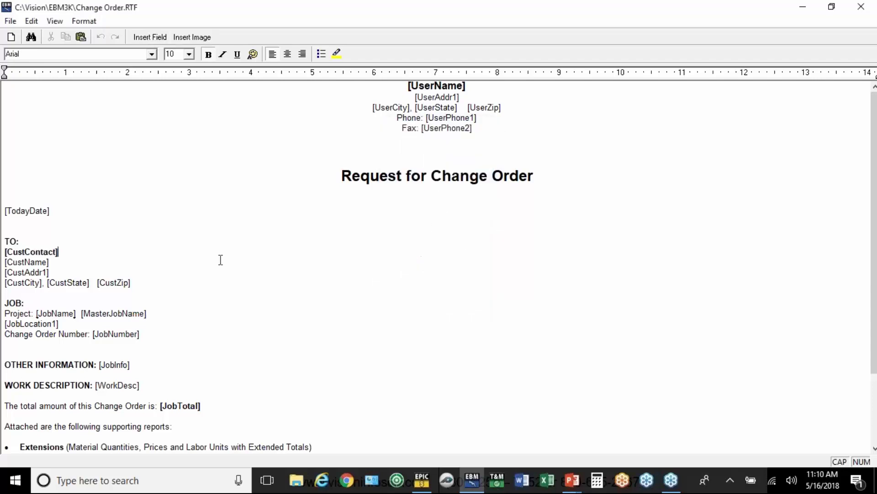
Remove the bold formatting from the [CustContact] field, then close the template editor and save the changes.
{"action": "left_click_drag", "start_coordinate": [72, 253], "coordinate": [5, 258]}
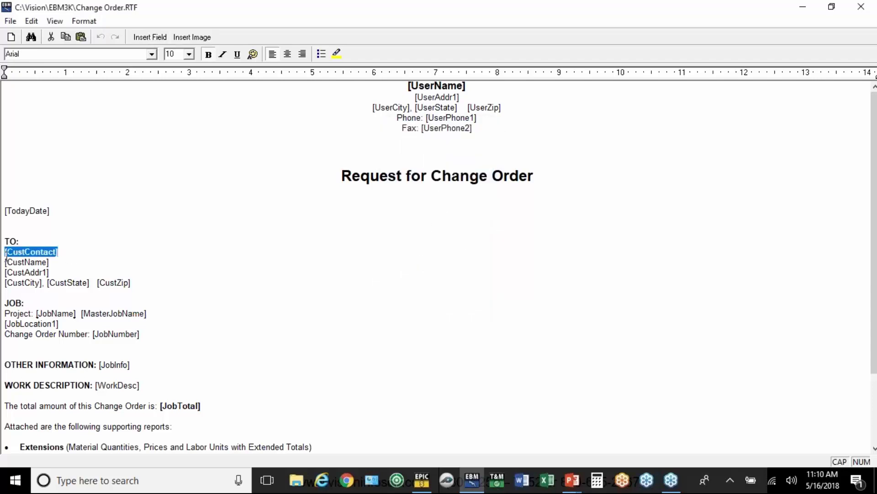
{"action": "left_click", "coordinate": [207, 54]}
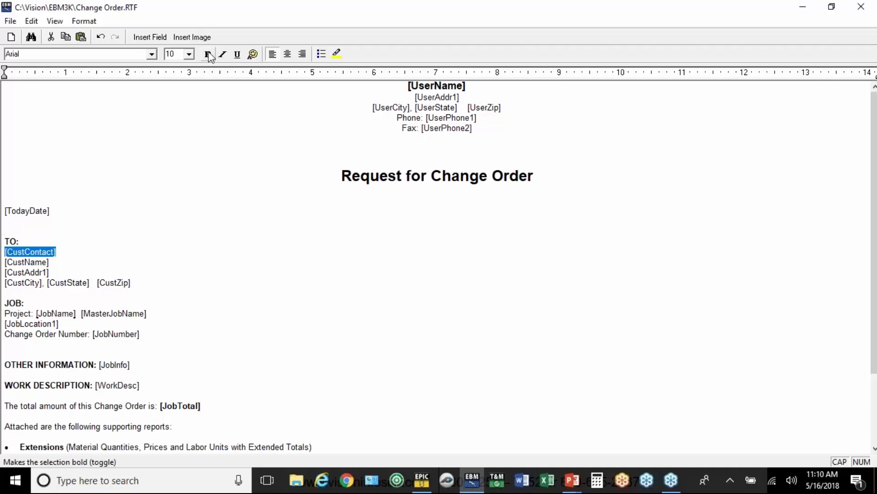
{"action": "left_click", "coordinate": [179, 219]}
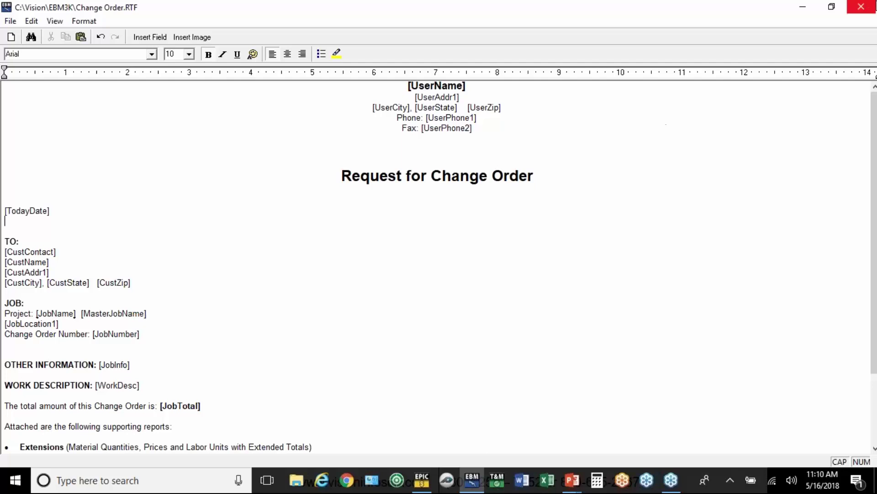
{"action": "left_click", "coordinate": [868, 5]}
{"action": "left_click", "coordinate": [402, 271]}
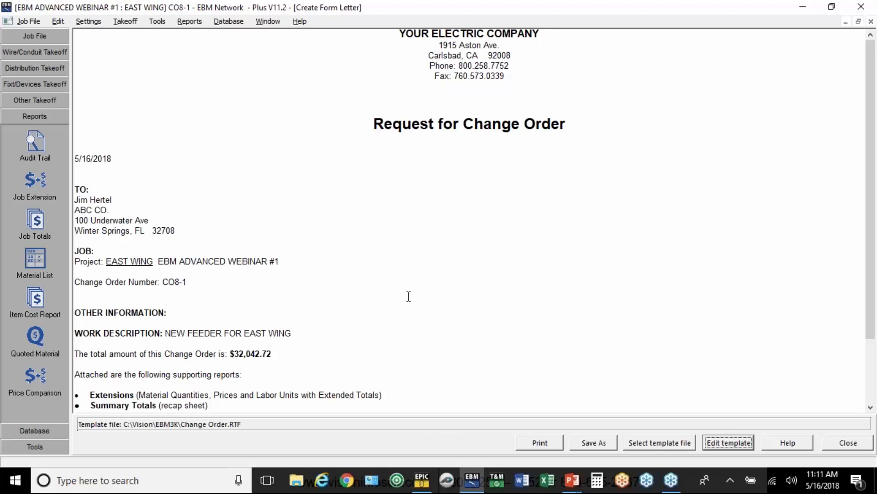
Save the completed change order letter in the EBM3K folder as CO 8-1 EAST WING in Rich Text Format.
{"action": "left_click", "coordinate": [171, 312]}
{"action": "left_click_drag", "start_coordinate": [171, 312], "coordinate": [252, 320]}
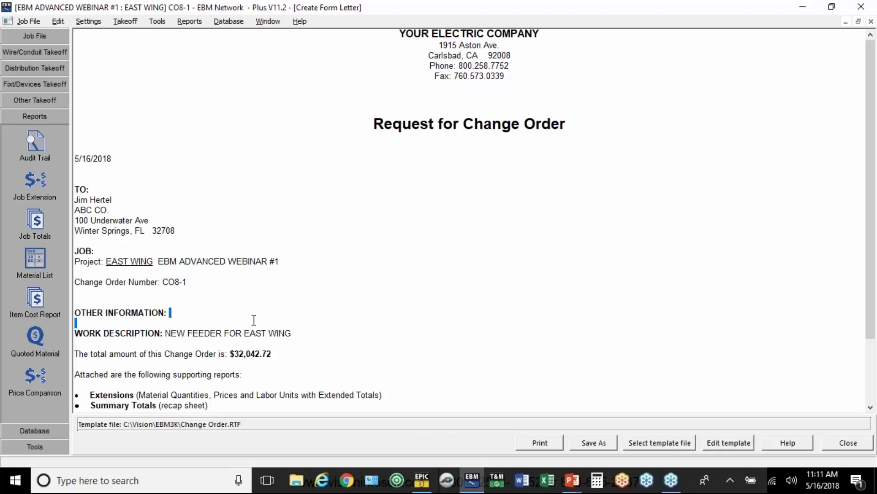
{"action": "left_click", "coordinate": [203, 312]}
{"action": "left_click", "coordinate": [594, 443]}
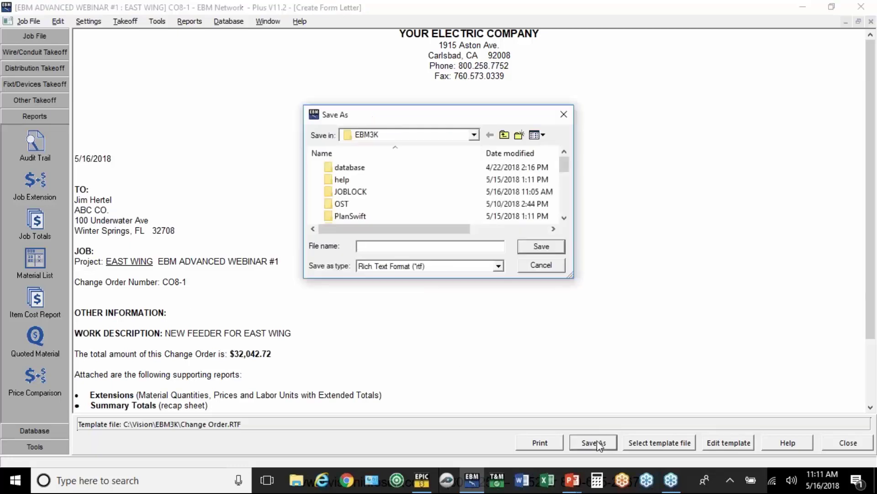
{"action": "type", "text": "CO 8-1 EAST WING"}
{"action": "left_click", "coordinate": [542, 247]}
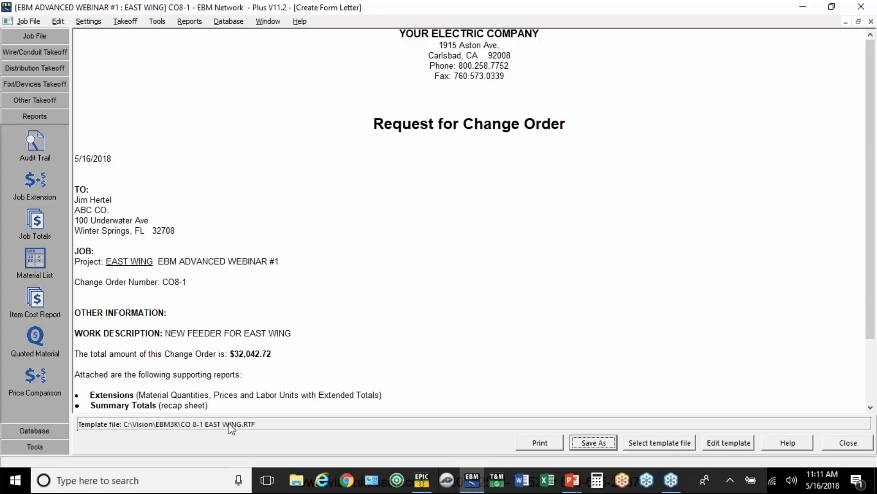
Add "Per revised drawings dated 5-10-18" after OTHER INFORMATION in the saved change order letter, then close the editor and save the changes.
{"action": "left_click", "coordinate": [724, 447]}
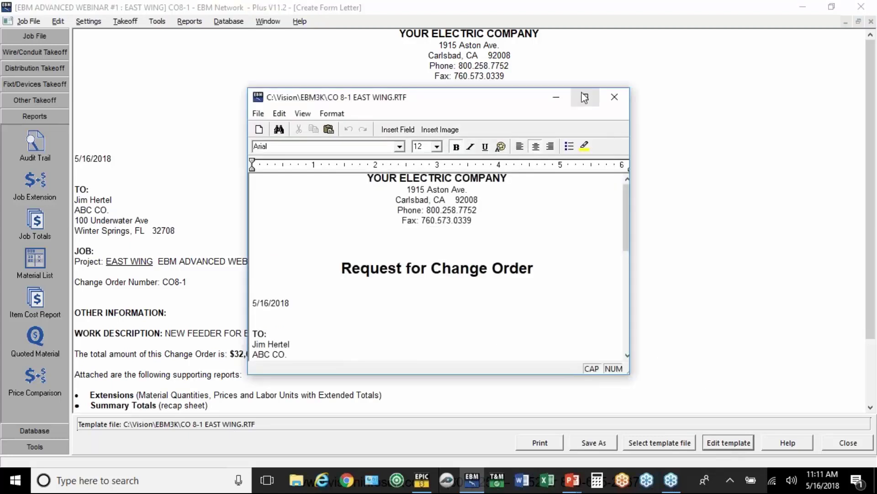
{"action": "left_click", "coordinate": [584, 97]}
{"action": "left_click", "coordinate": [108, 365]}
{"action": "type", "text": "p"}
{"action": "key", "text": "BackSpace"}
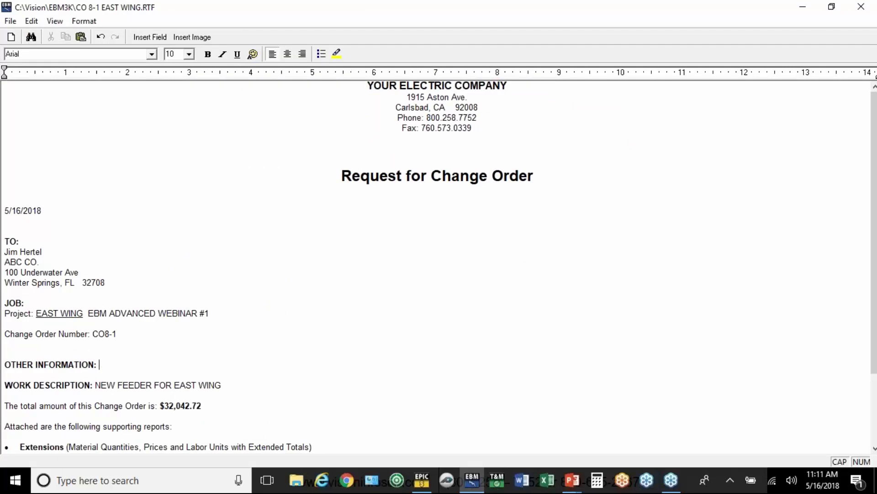
{"action": "type", "text": "PES"}
{"action": "key", "text": "BackSpace"}
{"action": "key", "text": "BackSpace"}
{"action": "key", "text": "Caps_Lock"}
{"action": "type", "text": "er revised drawings date"}
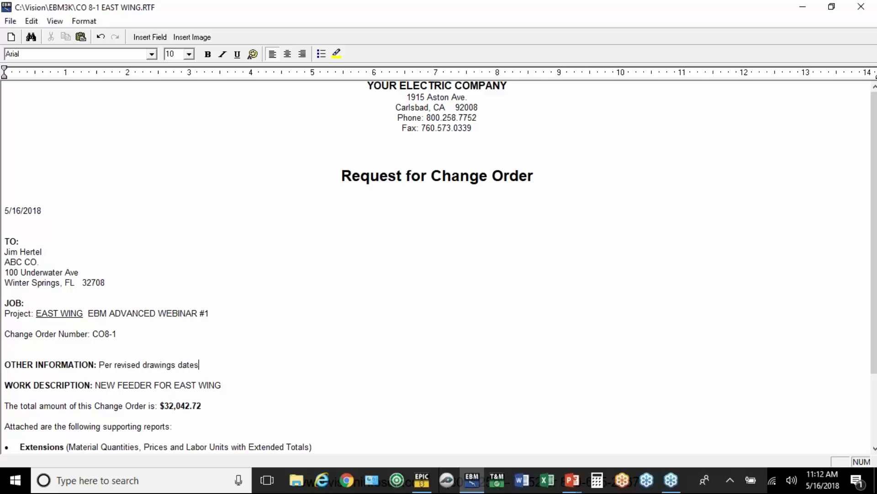
{"action": "type", "text": "d 5-10-18"}
{"action": "left_click", "coordinate": [865, 11]}
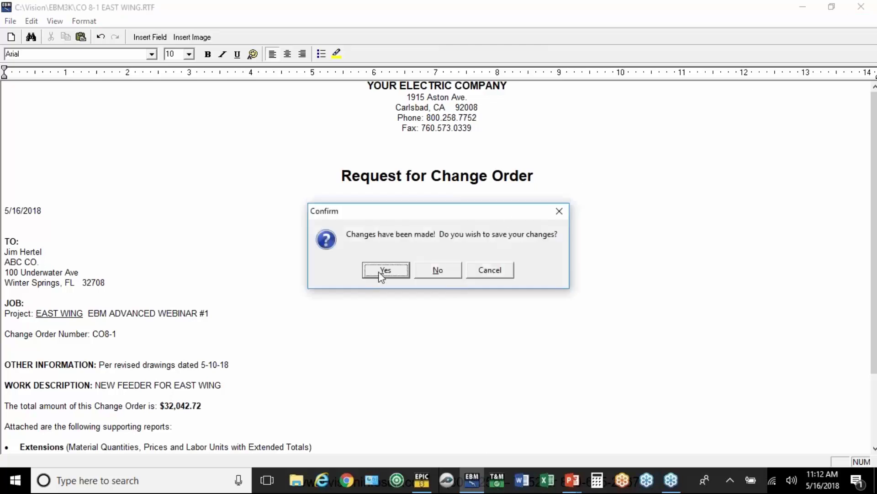
{"action": "left_click", "coordinate": [381, 274]}
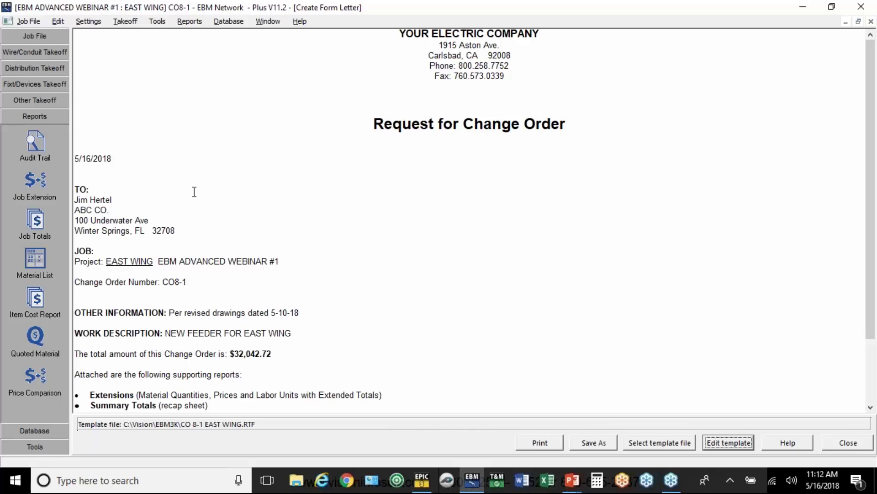
Create a new job named VISION HOTEL.
{"action": "left_click", "coordinate": [48, 37]}
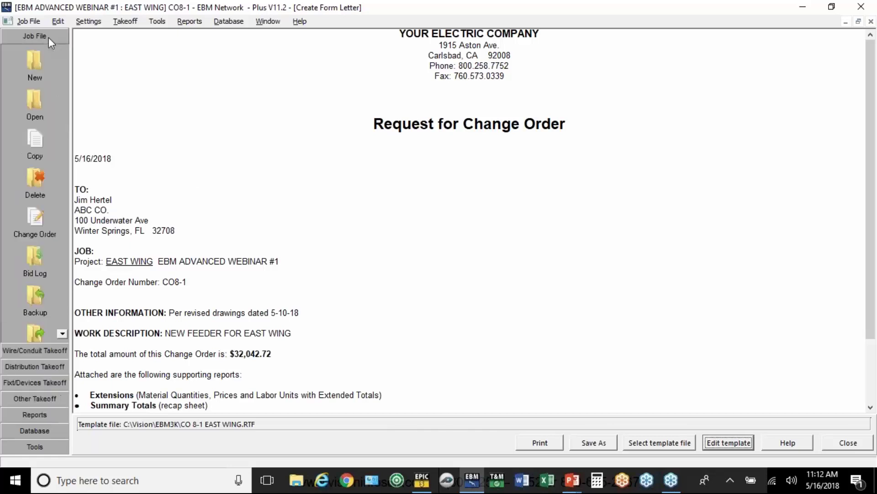
{"action": "left_click", "coordinate": [33, 64]}
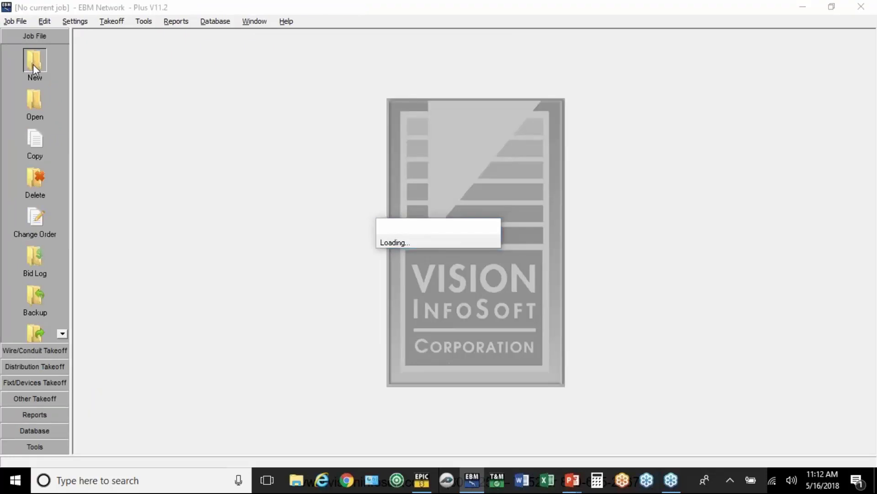
{"action": "type", "text": "VISION HOTEL"}
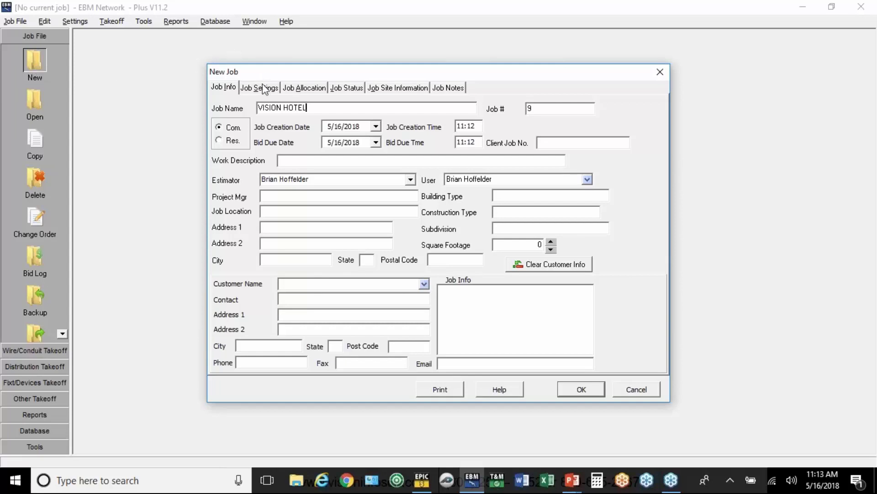
{"action": "key", "text": "Return"}
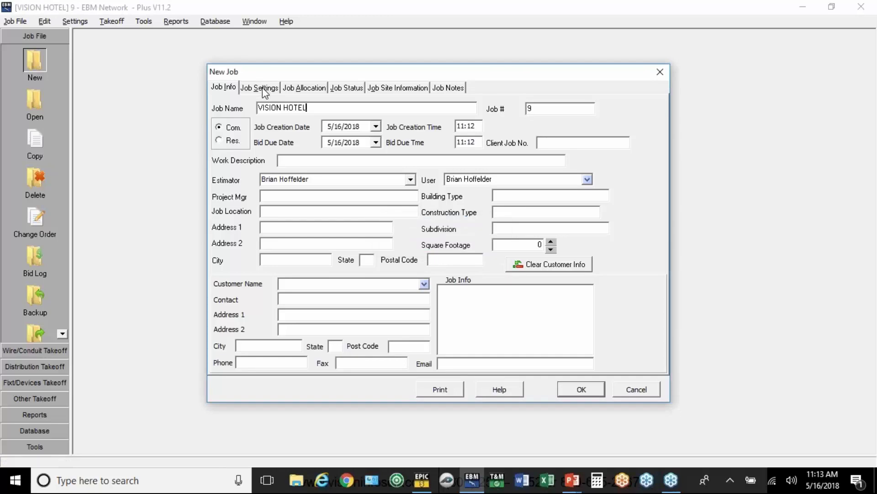
In the new job's settings, rename Section #1 as COMMON AREA and Section #2 as STANDARD ROOM.
{"action": "left_click", "coordinate": [263, 90]}
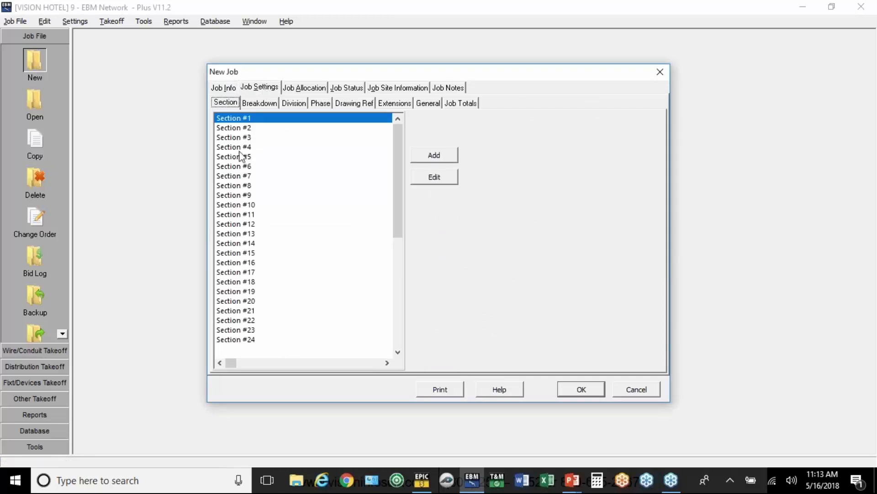
{"action": "left_click", "coordinate": [442, 177]}
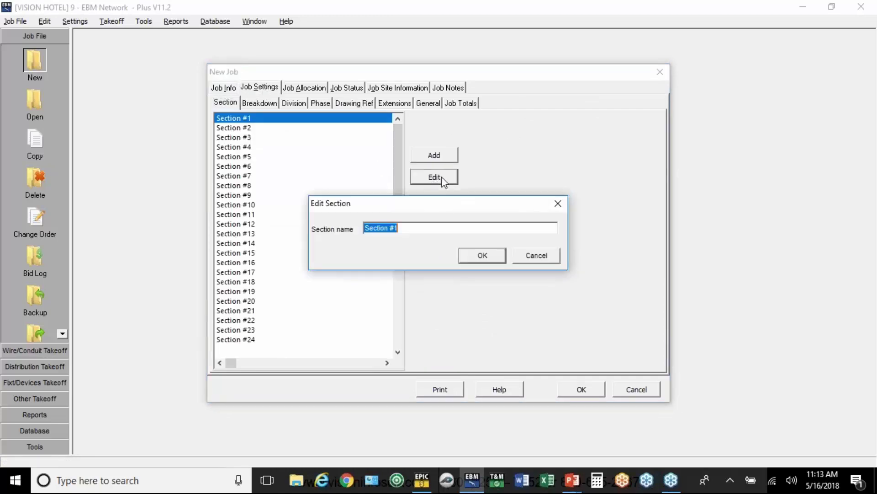
{"action": "type", "text": "COMMON AREA"}
{"action": "left_click", "coordinate": [496, 259]}
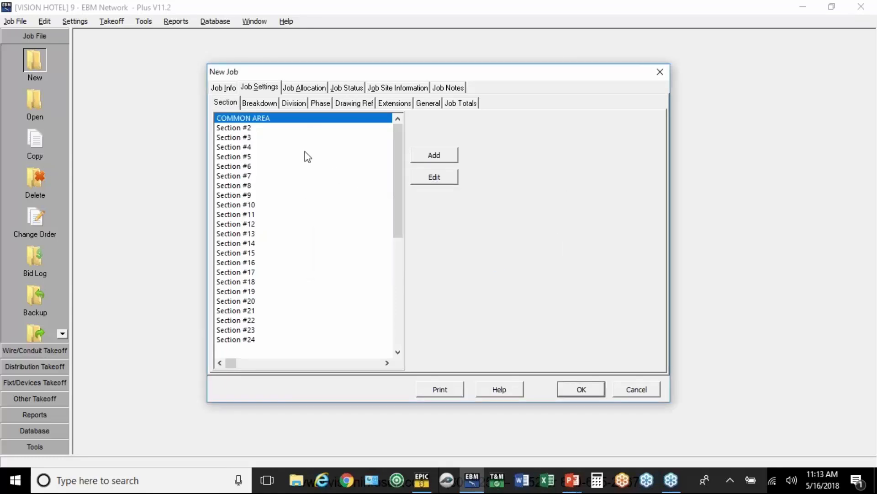
{"action": "left_click", "coordinate": [249, 129]}
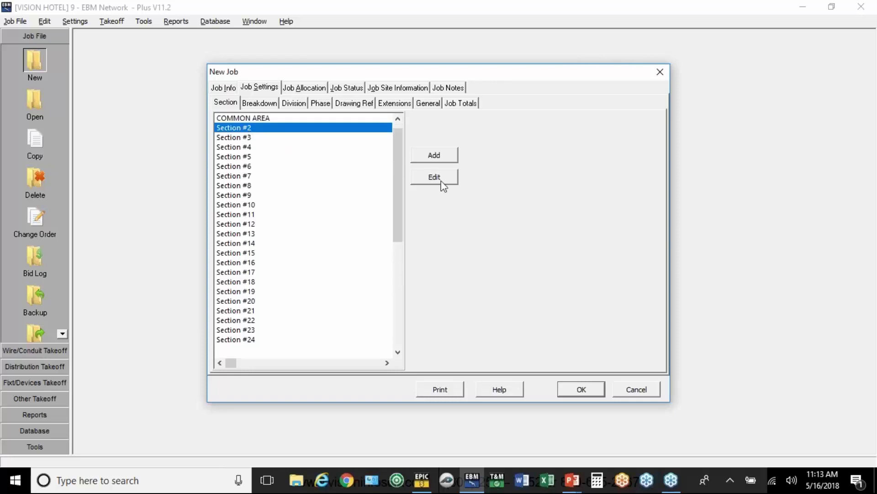
{"action": "left_click", "coordinate": [434, 176]}
{"action": "type", "text": "STANDARD ROOM"}
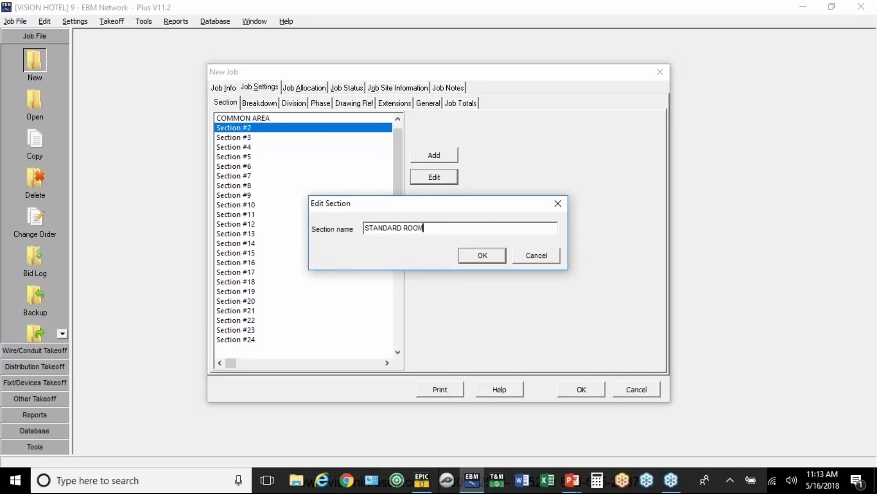
{"action": "left_click", "coordinate": [461, 251]}
Rename Section #3 as SUITE, then select COMMON AREA as the current section.
{"action": "left_click", "coordinate": [256, 138]}
{"action": "left_click", "coordinate": [438, 175]}
{"action": "type", "text": "SUITE"}
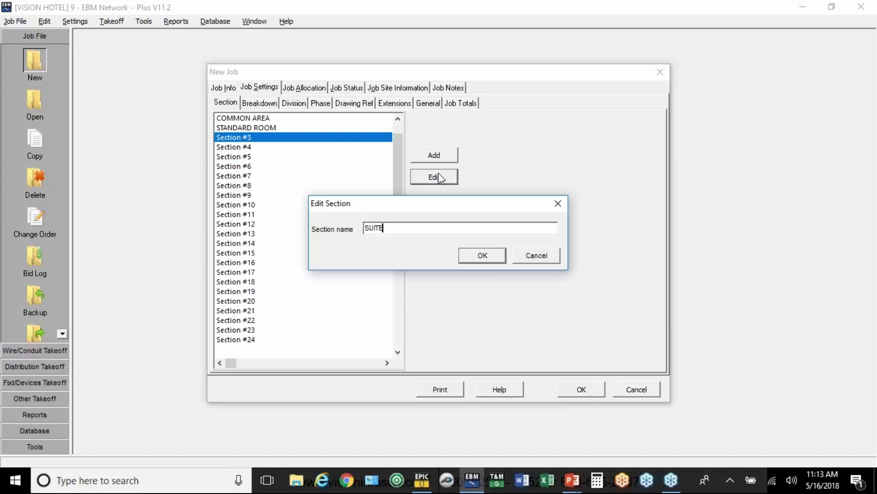
{"action": "left_click", "coordinate": [476, 261]}
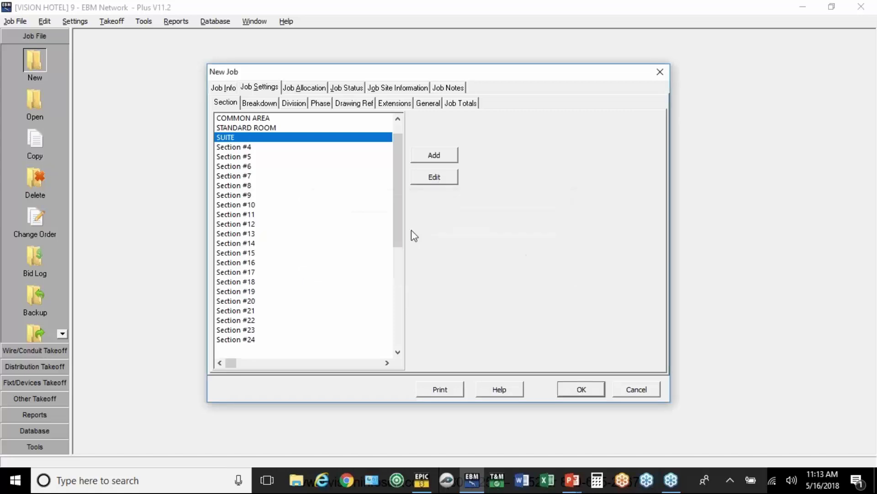
{"action": "left_click", "coordinate": [262, 119]}
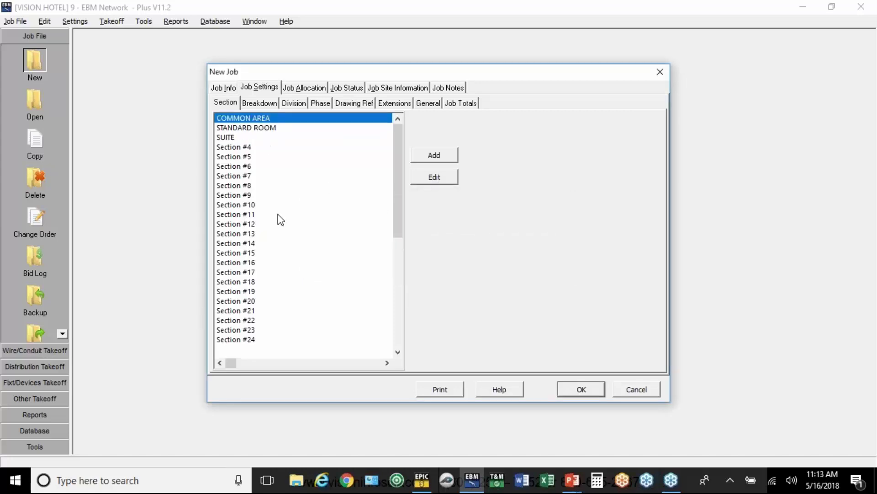
Rename Breakdown #1 as BASE BID in the job settings.
{"action": "left_click", "coordinate": [263, 103]}
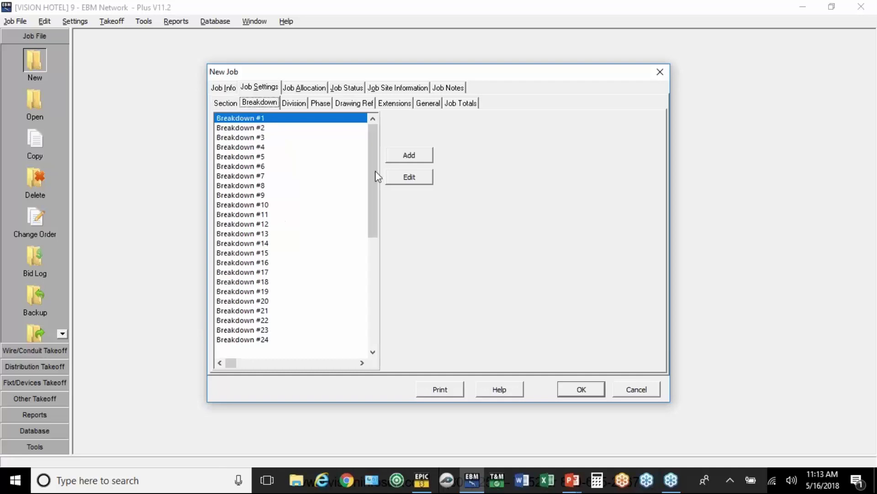
{"action": "left_click", "coordinate": [409, 177]}
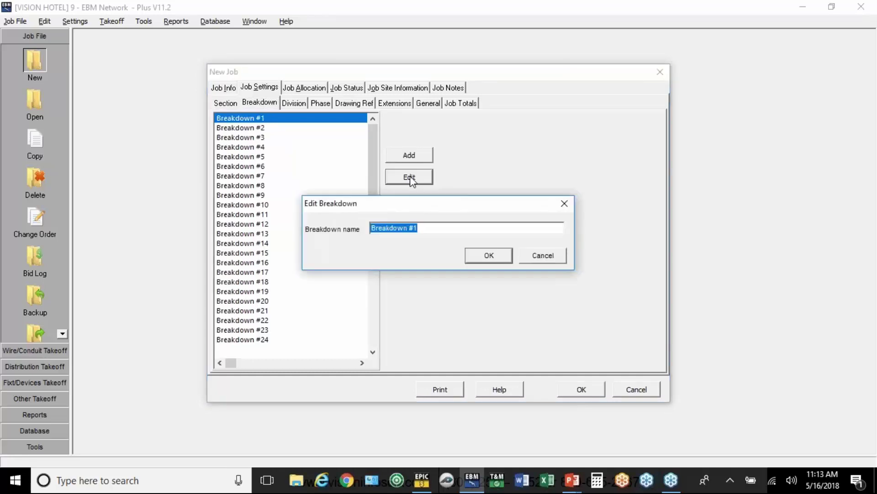
{"action": "type", "text": "BASE"}
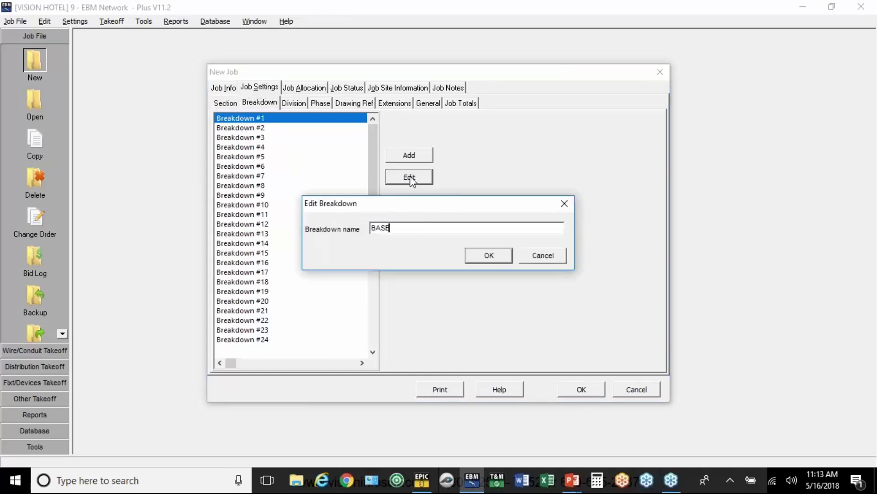
{"action": "type", "text": " BID"}
{"action": "left_click", "coordinate": [500, 259]}
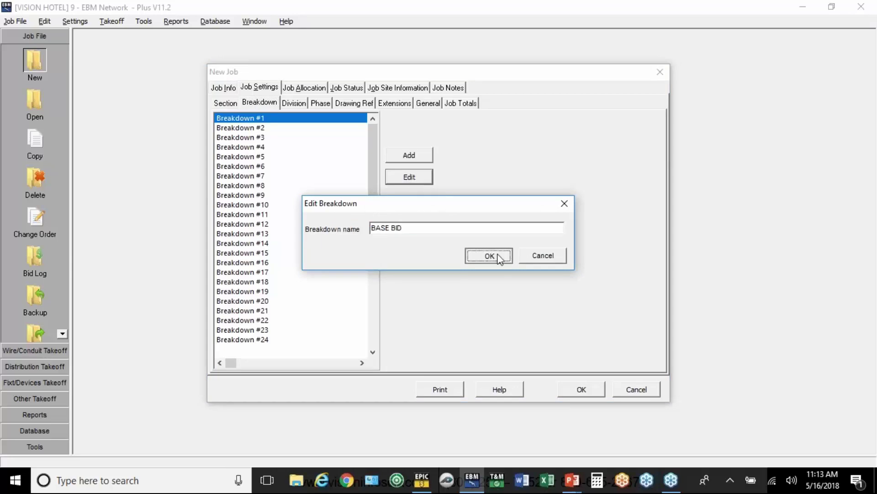
Rename Breakdown #2 as ALTERNATE #1, then select BASE BID as the current breakdown.
{"action": "left_click", "coordinate": [260, 129]}
{"action": "left_click", "coordinate": [413, 179]}
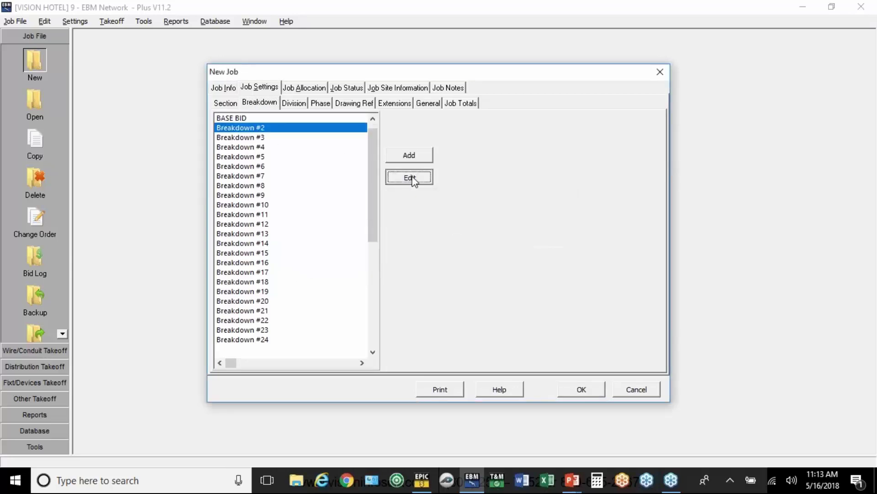
{"action": "type", "text": "ALTERNATE"}
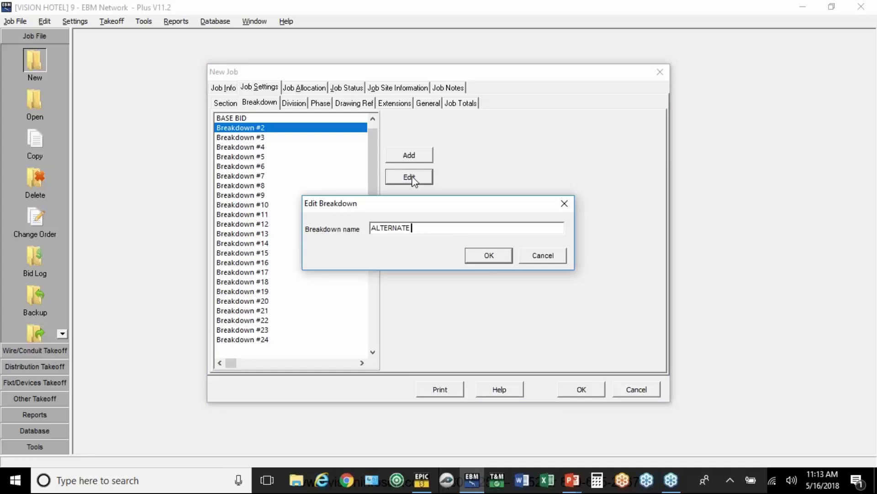
{"action": "type", "text": " #1"}
{"action": "left_click", "coordinate": [487, 255]}
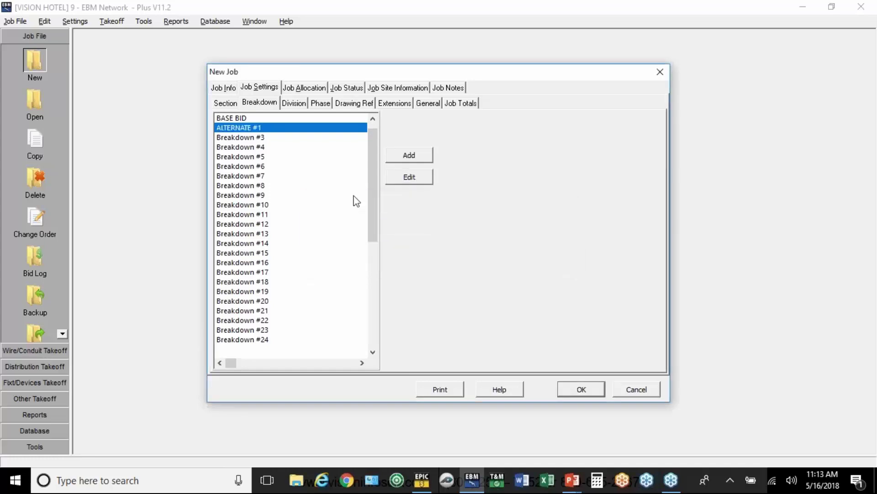
{"action": "left_click", "coordinate": [249, 119]}
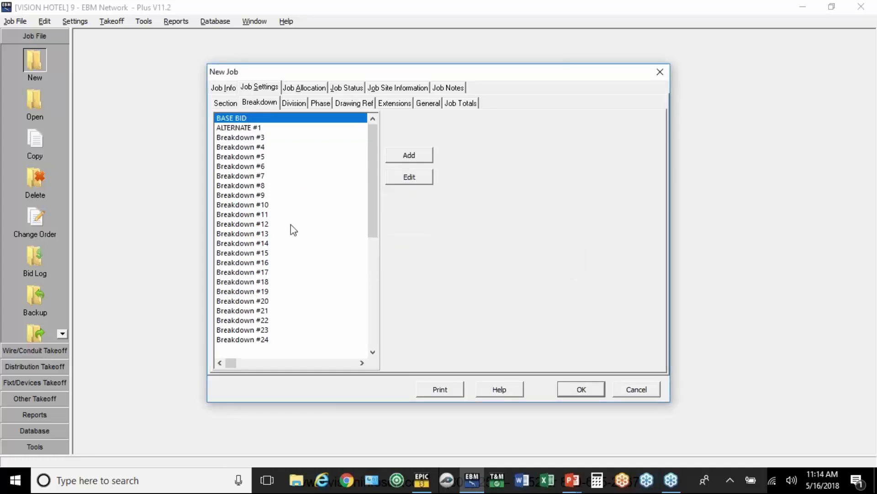
Review the job's section and breakdown lists, then accept the new job's settings.
{"action": "left_click", "coordinate": [226, 105]}
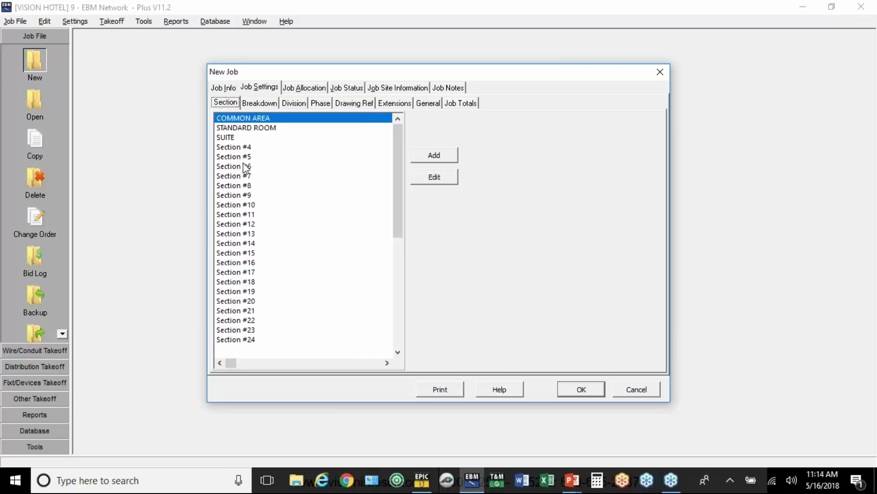
{"action": "left_click", "coordinate": [260, 103]}
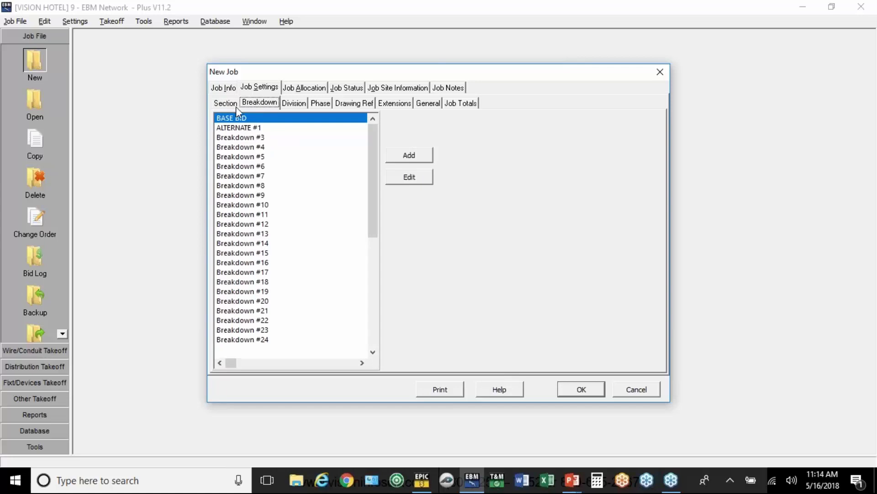
{"action": "left_click", "coordinate": [235, 105]}
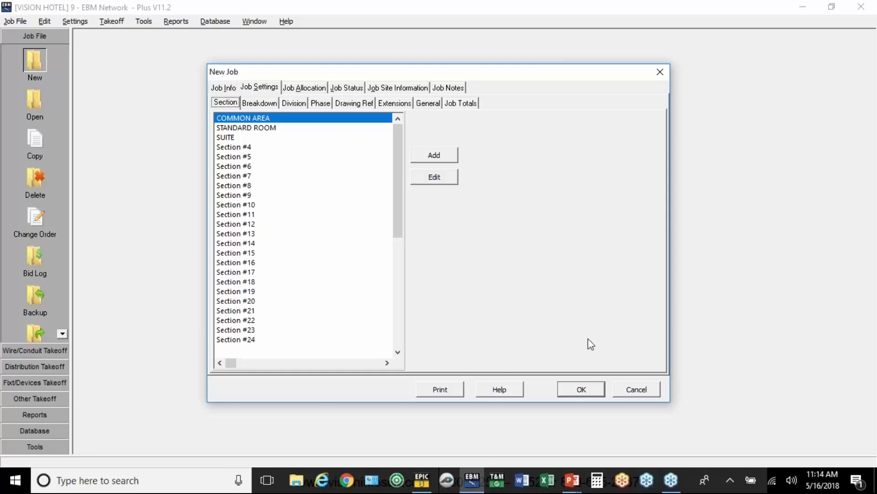
{"action": "left_click", "coordinate": [581, 389]}
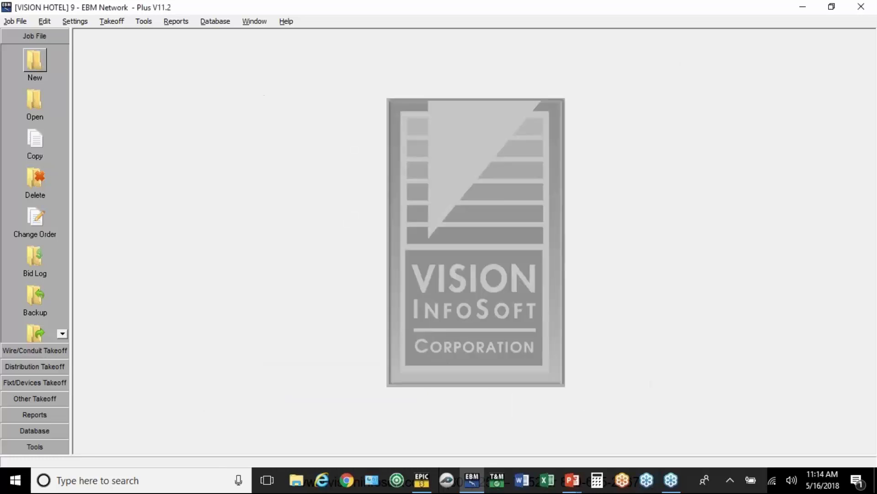
Open the Quick Branch takeoff for the VISION HOTEL job and enlarge it to full size.
{"action": "left_click", "coordinate": [19, 385]}
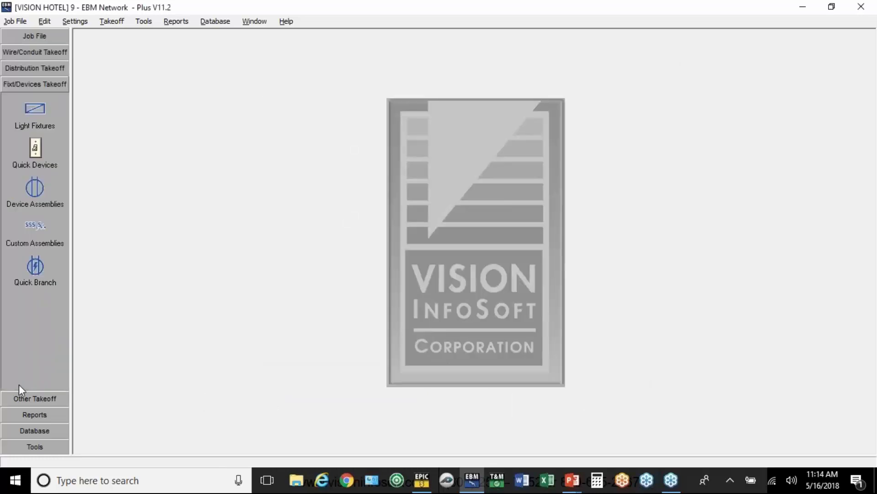
{"action": "left_click", "coordinate": [35, 266]}
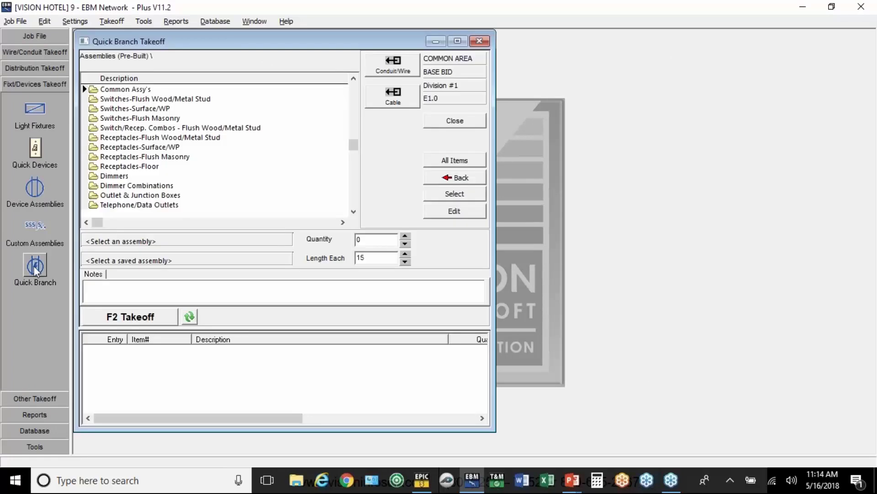
{"action": "left_click", "coordinate": [458, 41]}
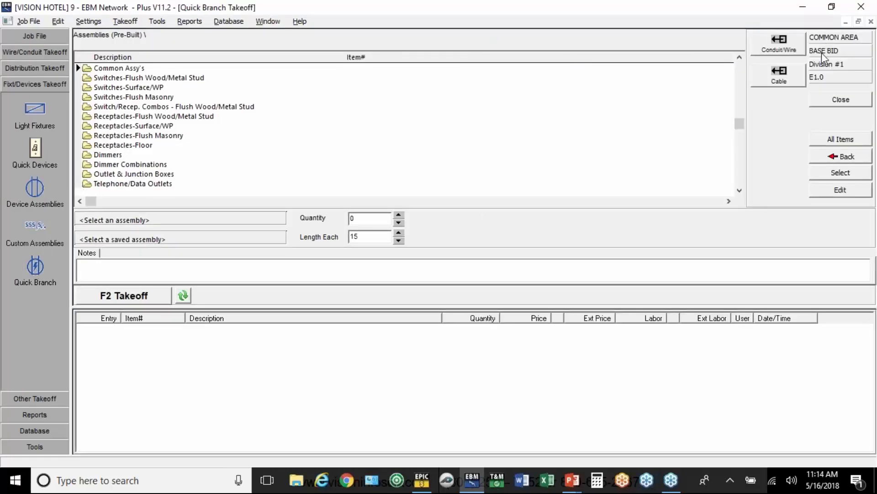
Choose the saved conduit/wire assembly 3/4" EMT w/3 #12's SS Stl Str Wire from the EMT Set Screw Steel/Stranded Wire group.
{"action": "left_click", "coordinate": [781, 44]}
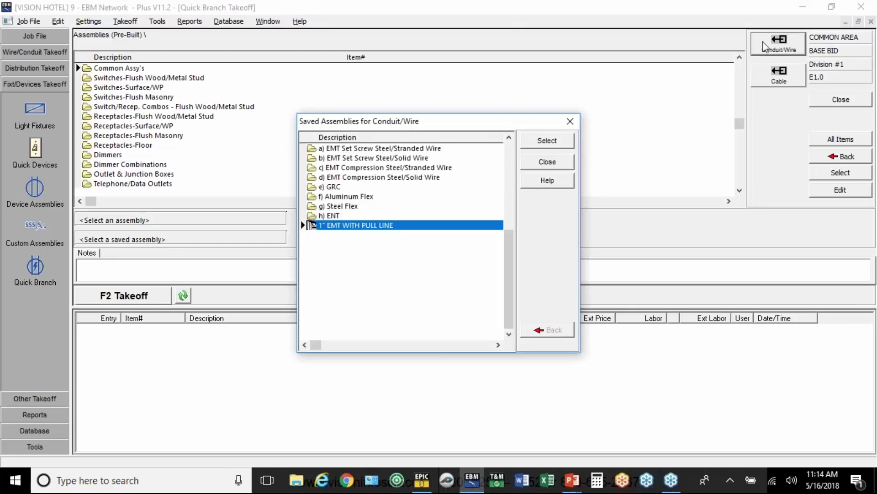
{"action": "left_click", "coordinate": [356, 149]}
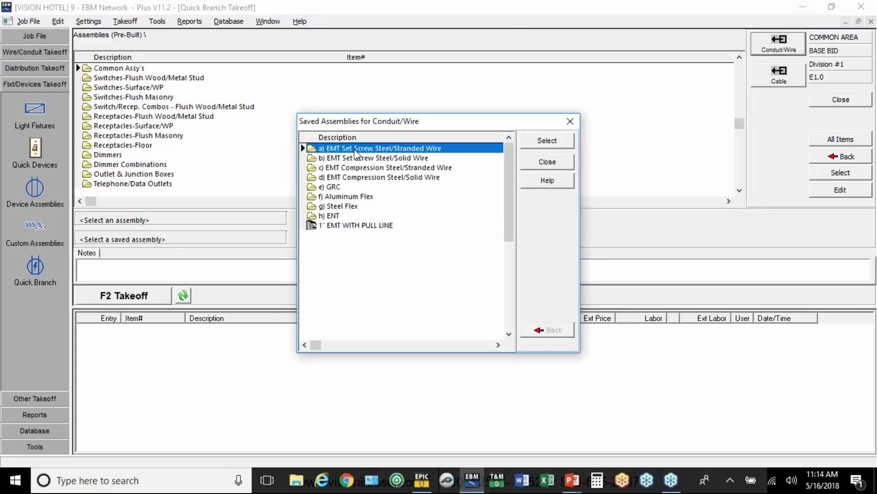
{"action": "double_click", "coordinate": [356, 149]}
{"action": "double_click", "coordinate": [356, 158]}
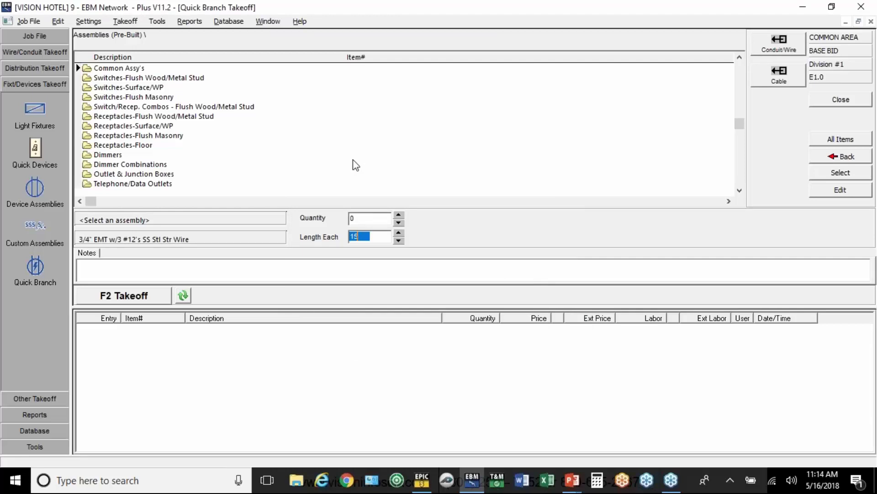
Take off 50 of the 20A/Duplex/Spec Grade/Plastic Plate assembly from the flush wood/metal stud receptacles, including its EMT branch conduit and wire.
{"action": "double_click", "coordinate": [116, 117]}
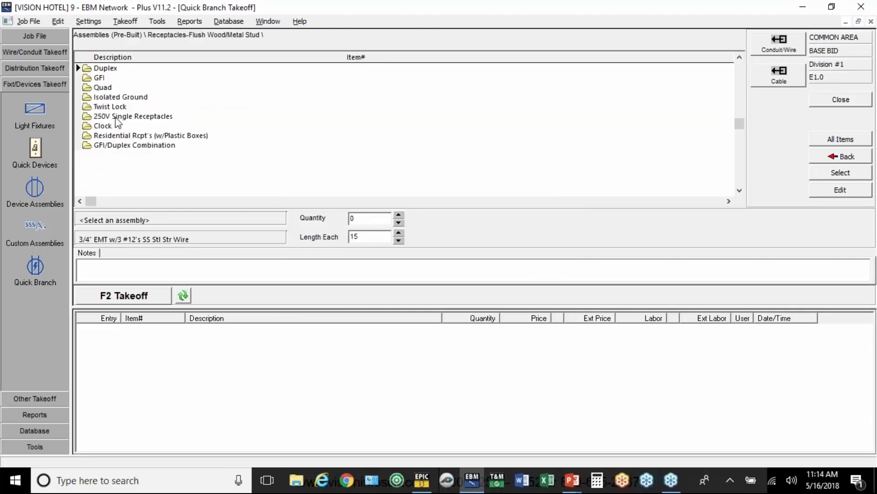
{"action": "left_click", "coordinate": [115, 71]}
{"action": "double_click", "coordinate": [115, 72]}
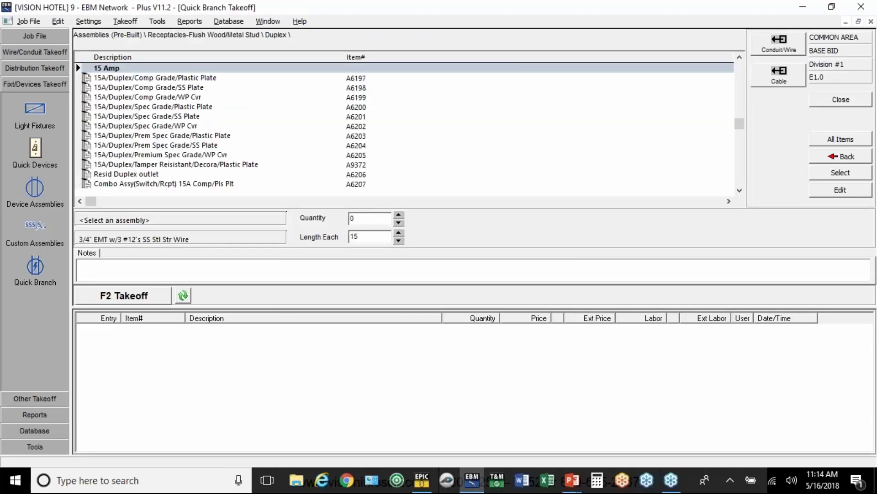
{"action": "scroll", "coordinate": [742, 181], "scroll_direction": "down", "scroll_amount": 5}
{"action": "scroll", "coordinate": [742, 180], "scroll_direction": "down", "scroll_amount": 3}
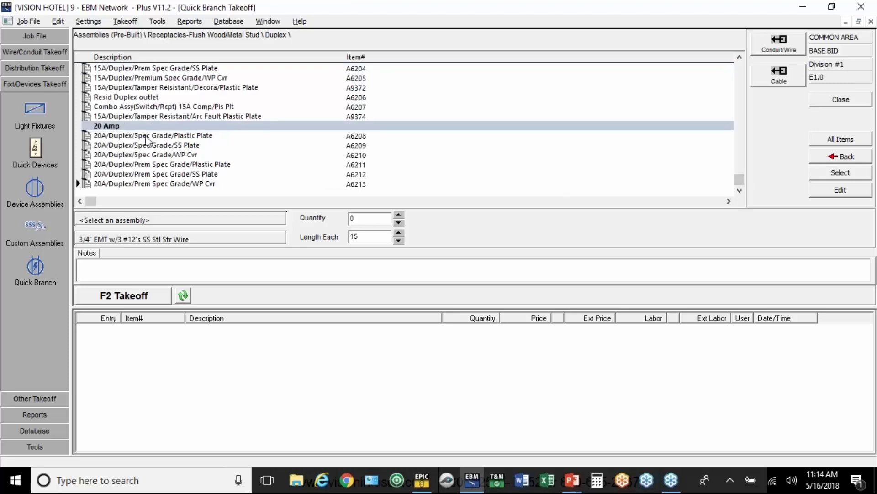
{"action": "left_click", "coordinate": [146, 137]}
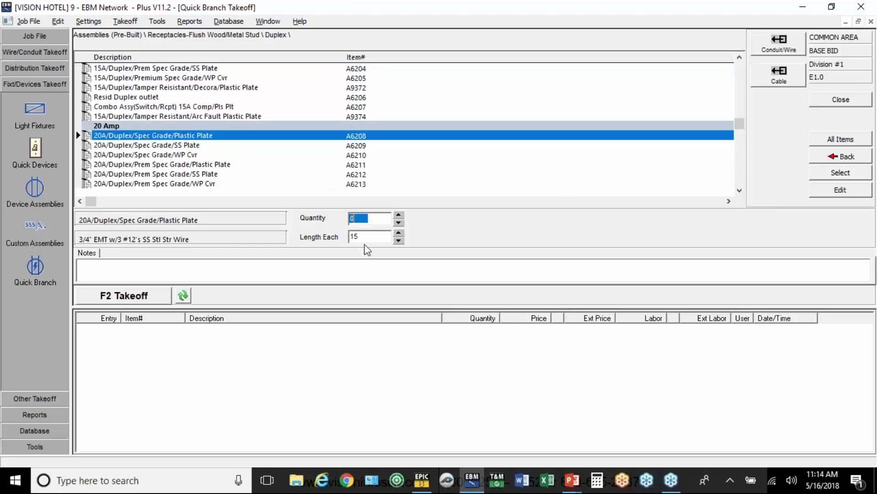
{"action": "type", "text": "50"}
{"action": "left_click", "coordinate": [159, 298]}
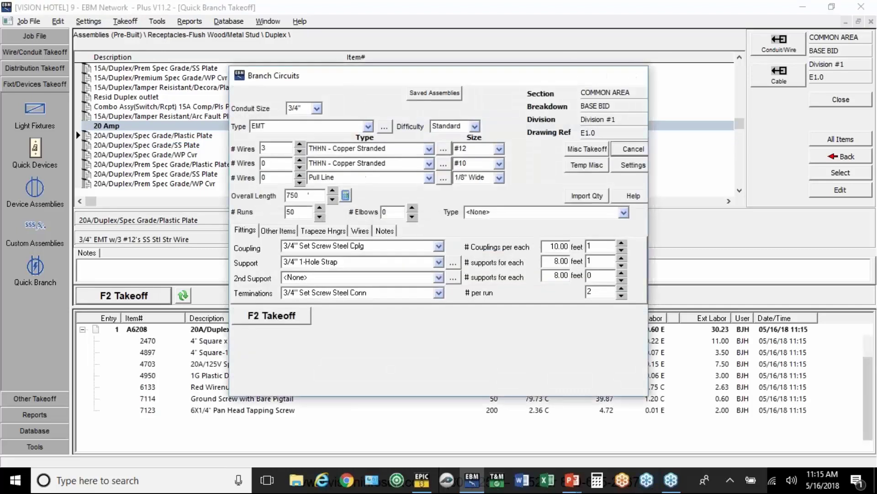
{"action": "key", "text": "F2"}
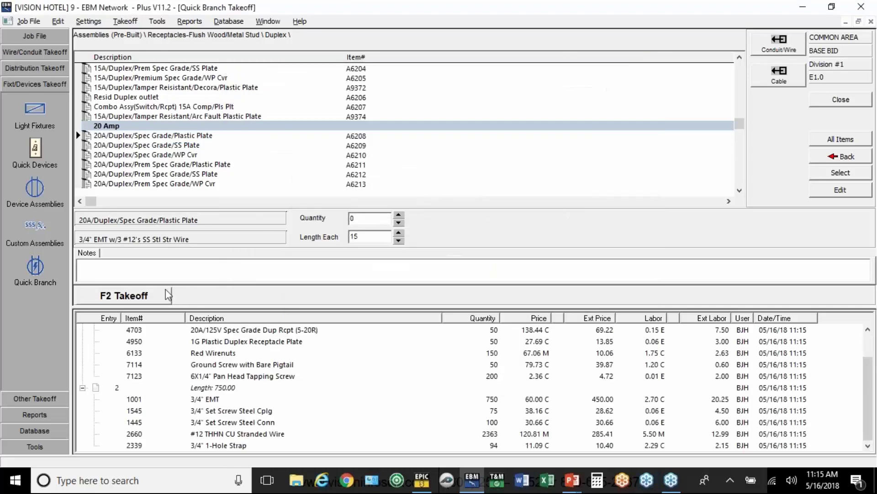
Take off 5 of the 20A/GFI/Spec Grade/Plastic Plate assembly for the COMMON AREA section.
{"action": "left_click", "coordinate": [821, 159]}
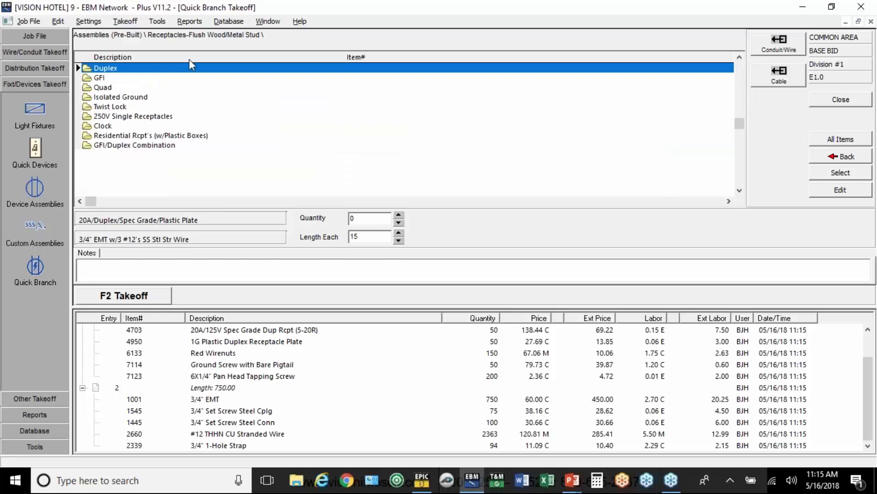
{"action": "double_click", "coordinate": [97, 78]}
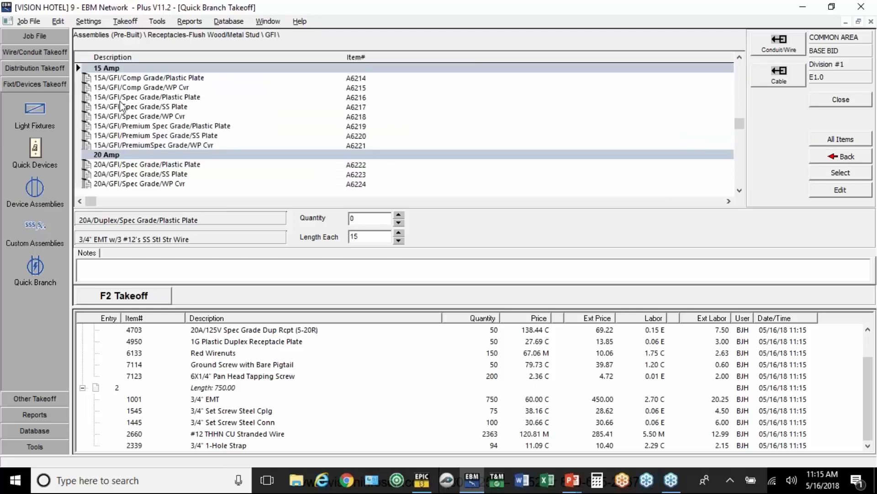
{"action": "left_click", "coordinate": [136, 164]}
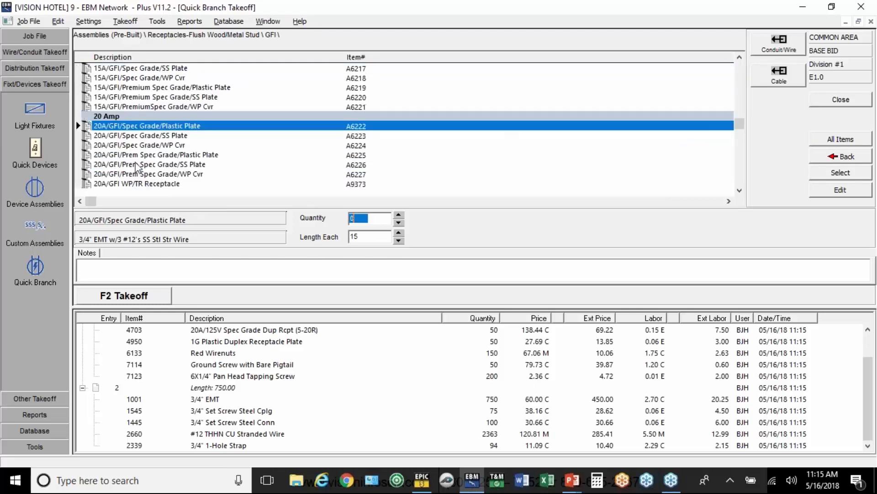
{"action": "type", "text": "5"}
{"action": "left_click", "coordinate": [141, 305]}
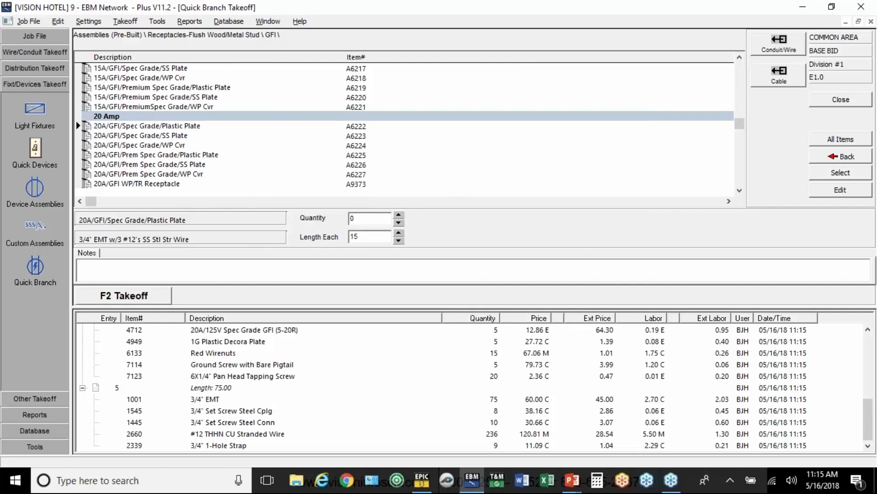
Switch the takeoff section to STANDARD ROOM and choose the saved cable assembly 12/2 Alum Clad MC Cable (w/grd).
{"action": "left_click", "coordinate": [832, 39]}
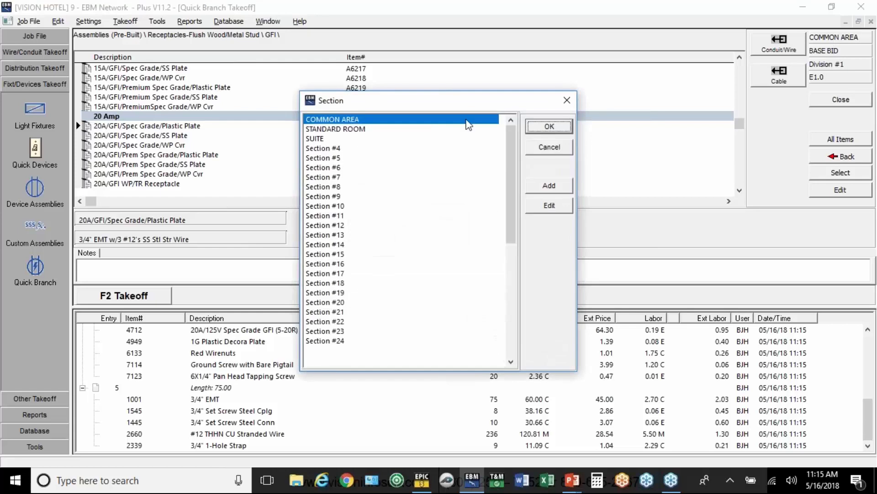
{"action": "left_click", "coordinate": [396, 129]}
{"action": "left_click", "coordinate": [549, 126]}
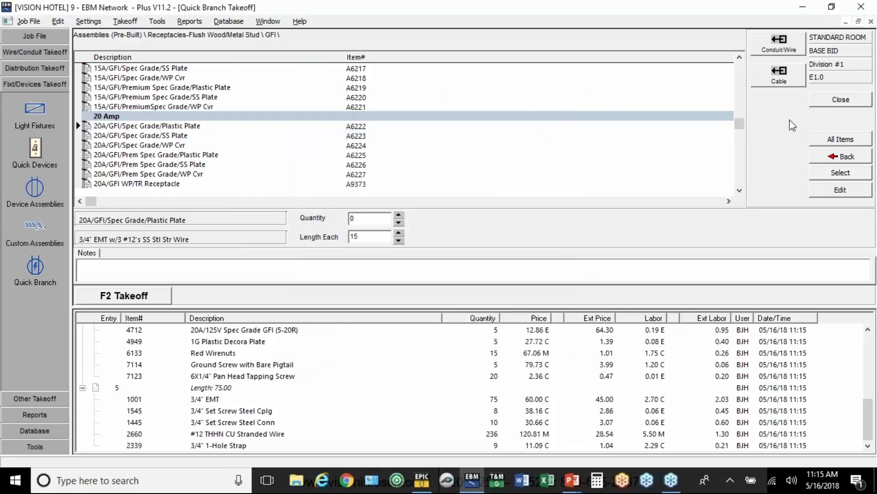
{"action": "left_click", "coordinate": [776, 80]}
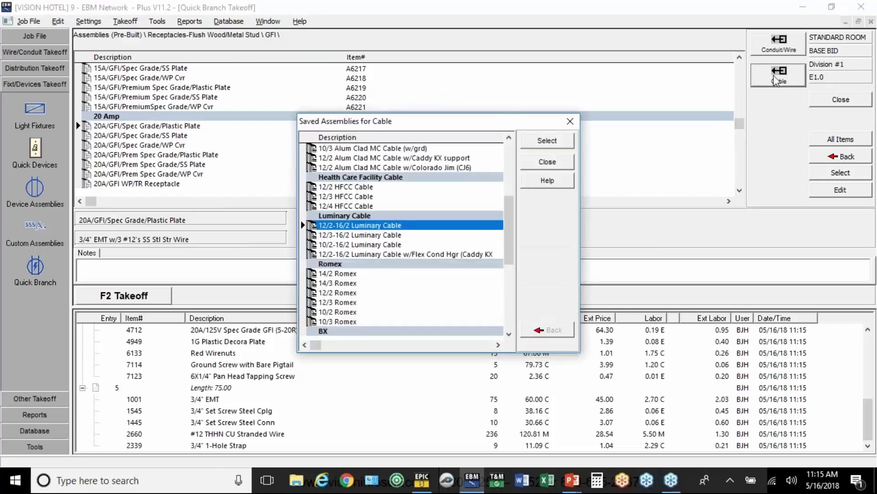
{"action": "scroll", "coordinate": [515, 155], "scroll_direction": "up", "scroll_amount": 2}
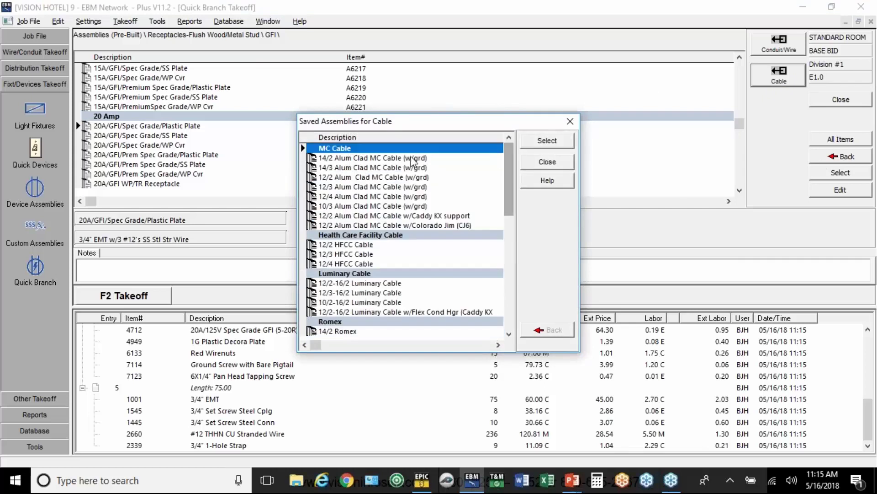
{"action": "double_click", "coordinate": [361, 178]}
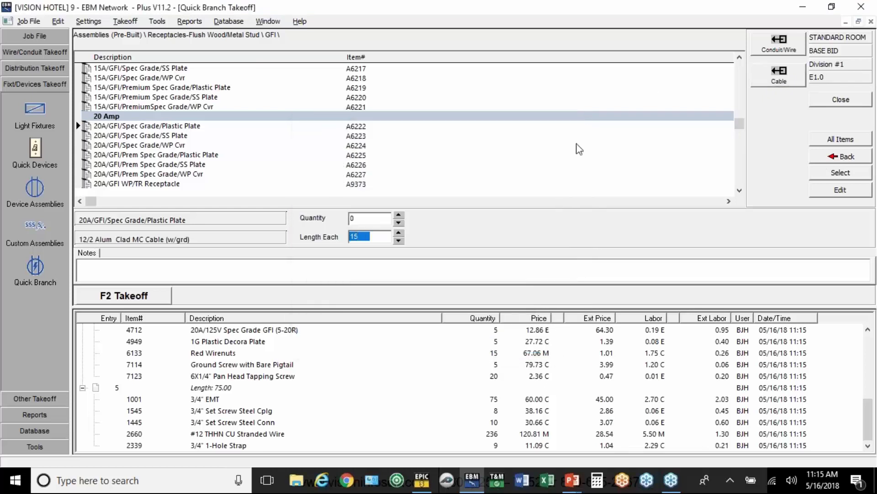
Take off 12 of the 20A/Duplex/Spec Grade/Plastic Plate assembly with MC cable for the STANDARD ROOM section.
{"action": "left_click", "coordinate": [842, 157]}
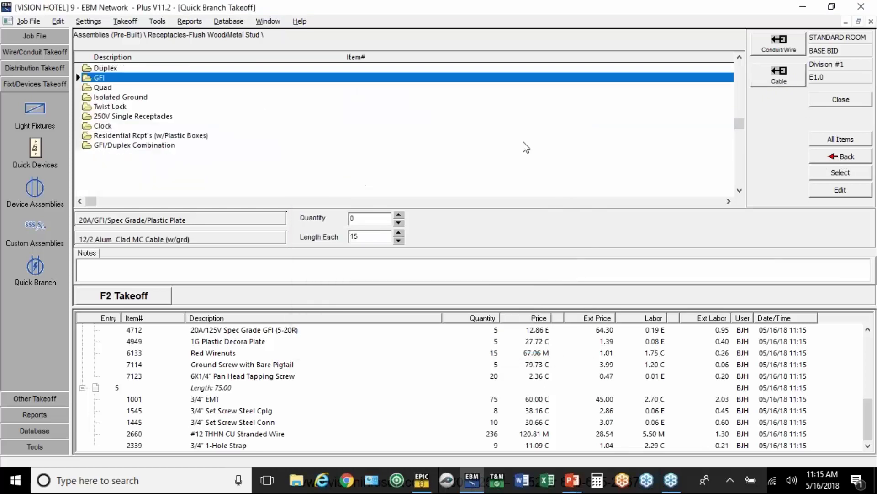
{"action": "double_click", "coordinate": [101, 69]}
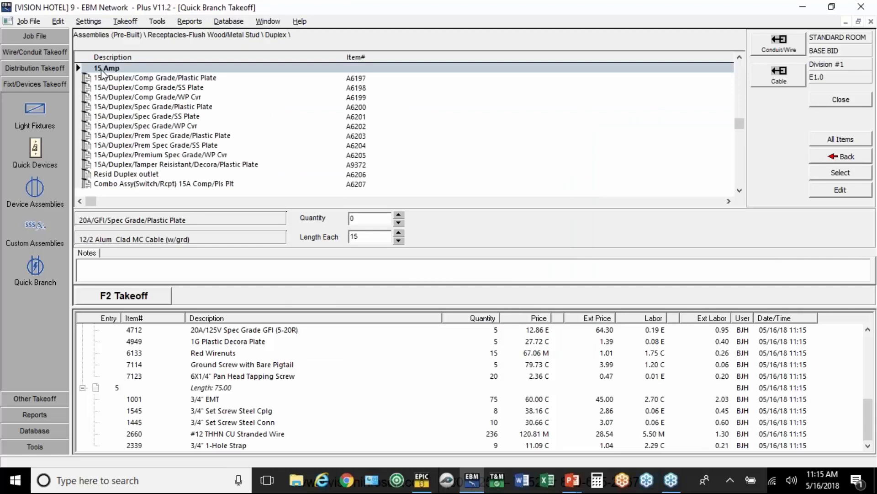
{"action": "scroll", "coordinate": [739, 179], "scroll_direction": "down", "scroll_amount": 3}
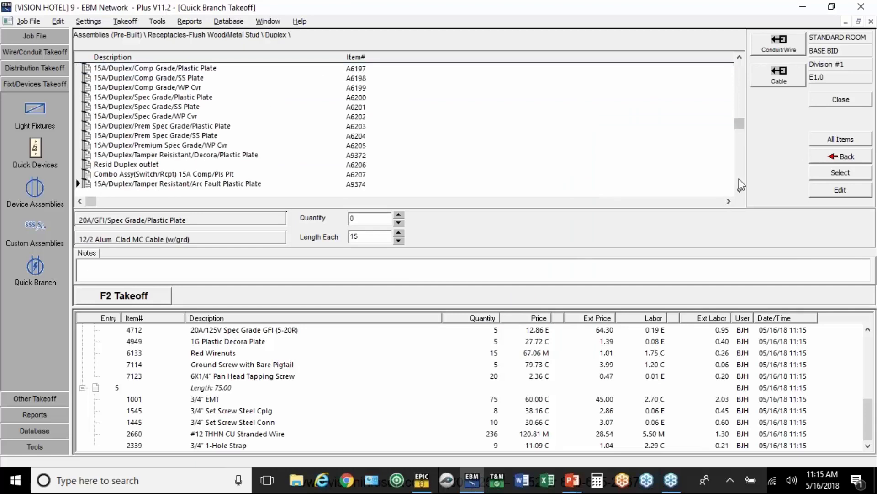
{"action": "left_click", "coordinate": [191, 135]}
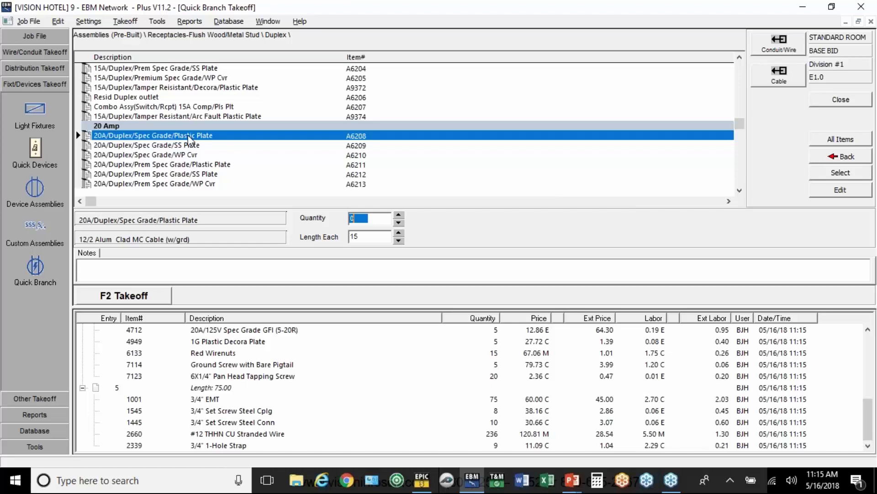
{"action": "type", "text": "12"}
{"action": "left_click", "coordinate": [146, 299]}
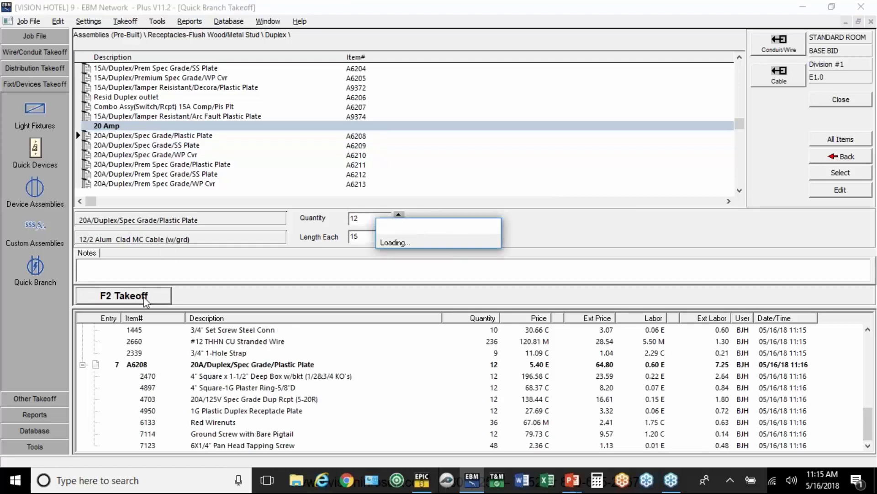
Take off 3 of the 20A/GFI/Spec Grade/Plastic Plate assembly with MC cable for the STANDARD ROOM section.
{"action": "left_click", "coordinate": [847, 161]}
{"action": "left_click", "coordinate": [111, 81]}
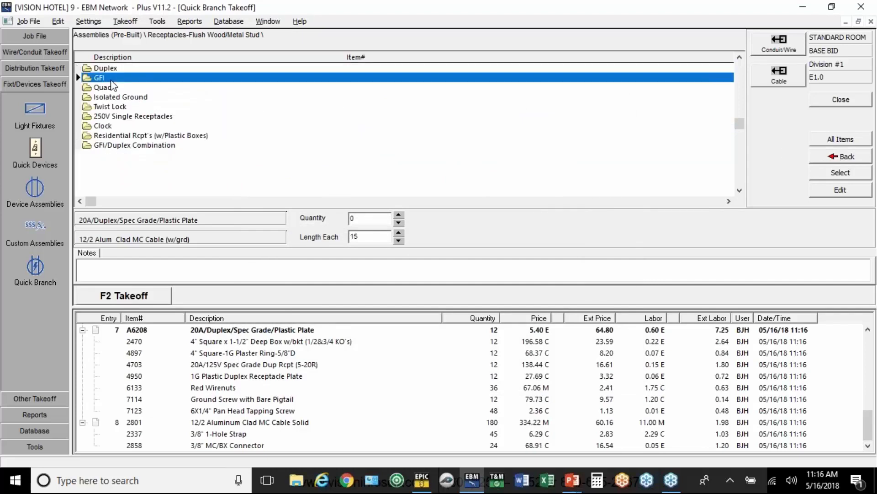
{"action": "double_click", "coordinate": [113, 85]}
{"action": "left_click", "coordinate": [115, 165]}
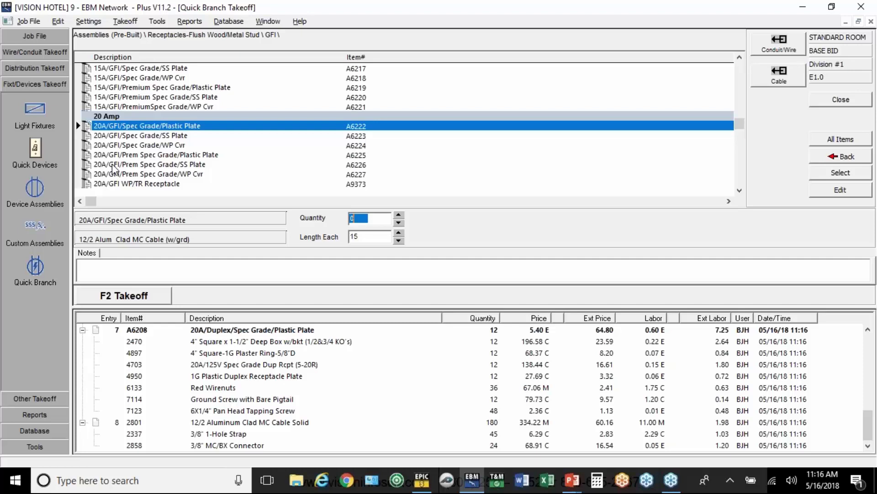
{"action": "type", "text": "3"}
{"action": "left_click", "coordinate": [128, 302]}
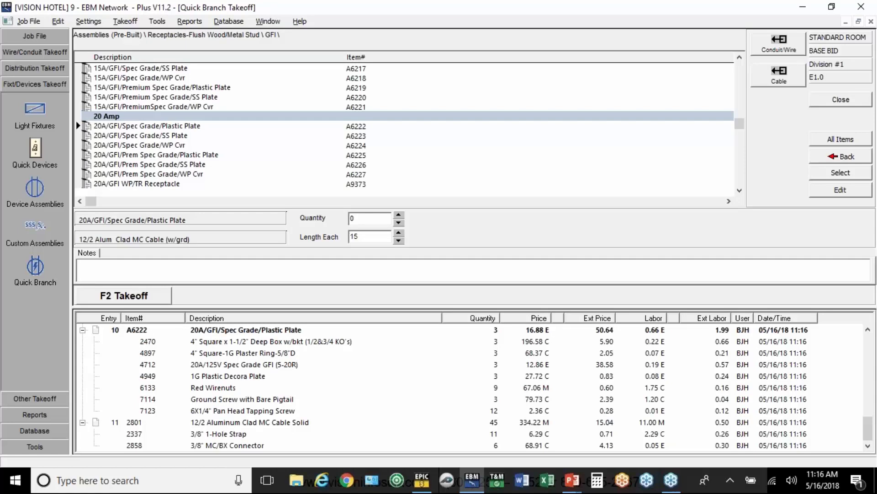
Switch the takeoff section to SUITE.
{"action": "left_click", "coordinate": [859, 41]}
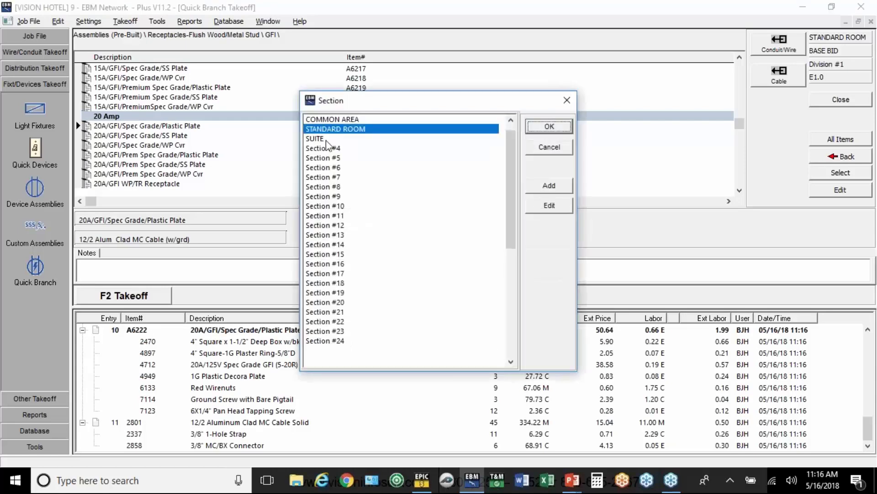
{"action": "left_click", "coordinate": [417, 139]}
{"action": "left_click", "coordinate": [549, 126]}
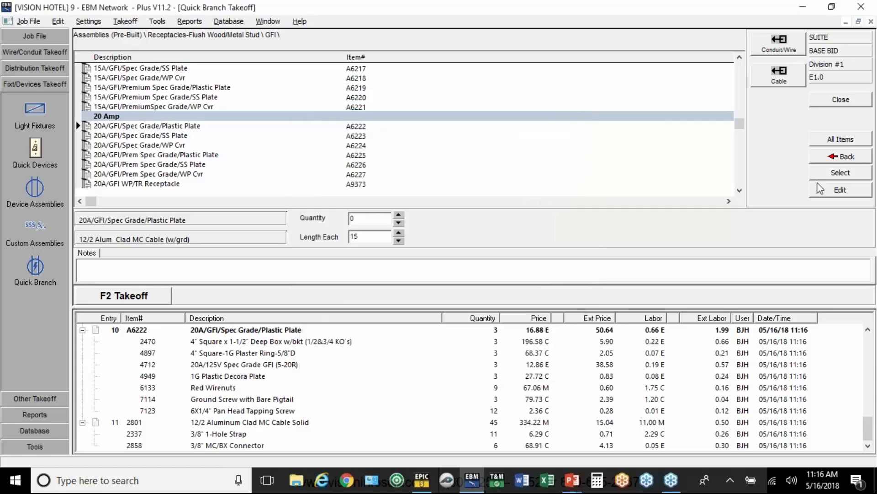
Take off 16 of the 20A/Duplex/Spec Grade/Plastic Plate assembly with MC cable for the SUITE section.
{"action": "left_click", "coordinate": [848, 158]}
{"action": "double_click", "coordinate": [106, 68]}
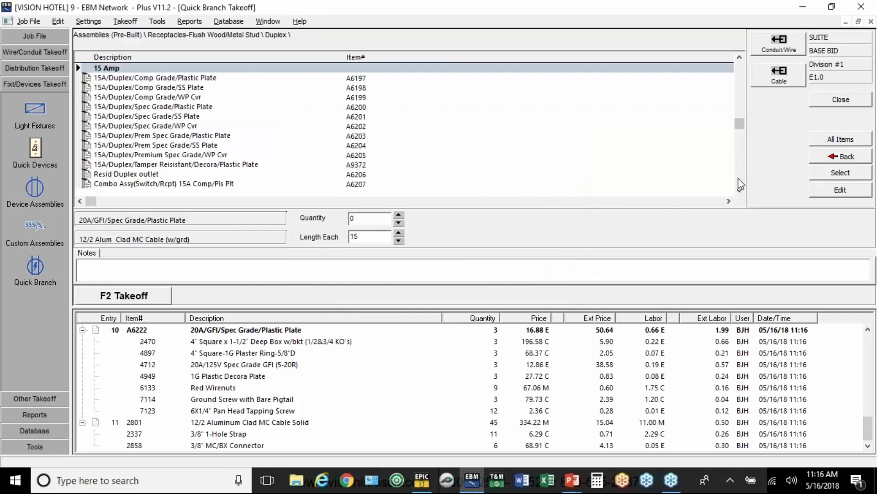
{"action": "scroll", "coordinate": [740, 185], "scroll_direction": "down", "scroll_amount": 3}
{"action": "left_click", "coordinate": [175, 136]}
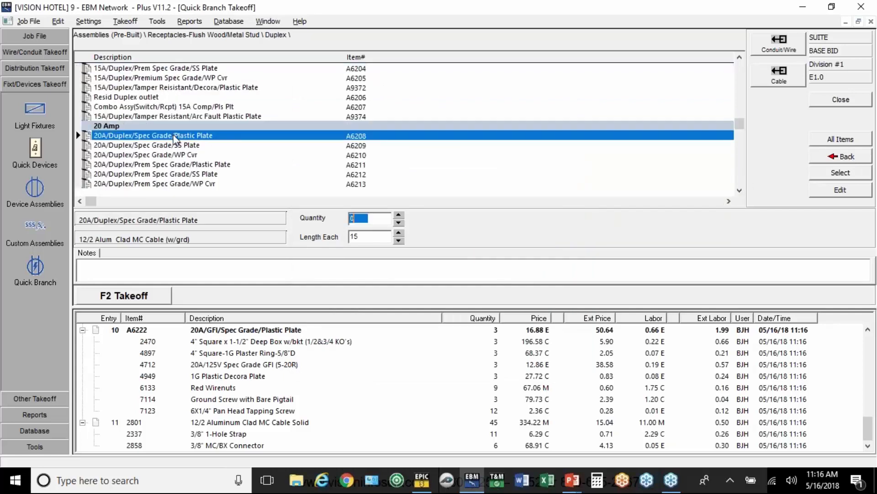
{"action": "type", "text": "15"}
{"action": "key", "text": "BackSpace"}
{"action": "type", "text": "6"}
{"action": "left_click", "coordinate": [102, 298]}
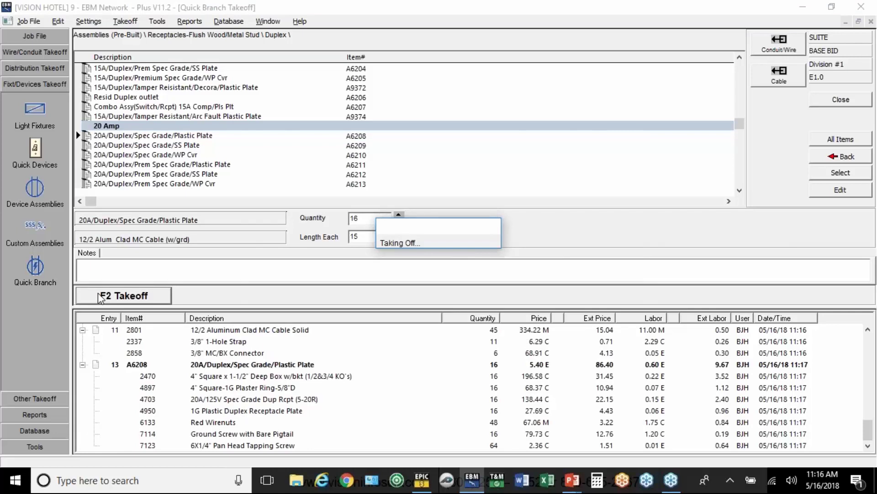
Take off 4 of the 20A/GFI/Spec Grade/Plastic Plate assembly with MC cable for the SUITE section.
{"action": "left_click", "coordinate": [834, 160]}
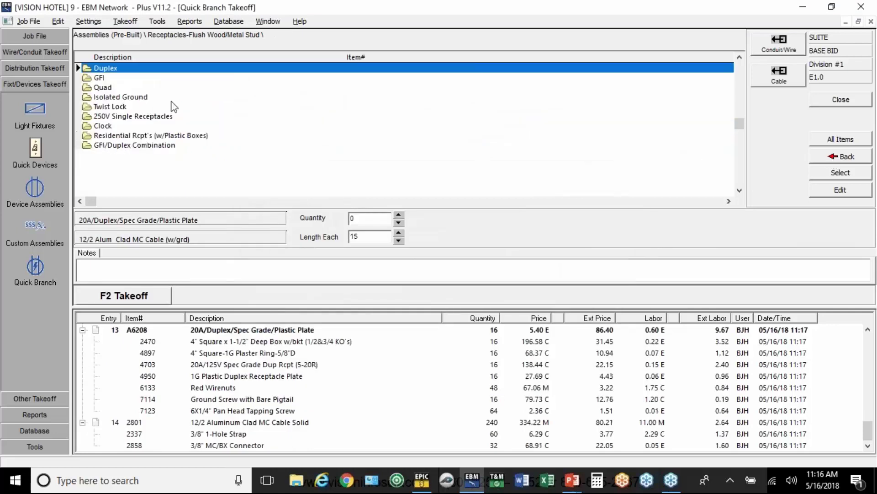
{"action": "double_click", "coordinate": [99, 80]}
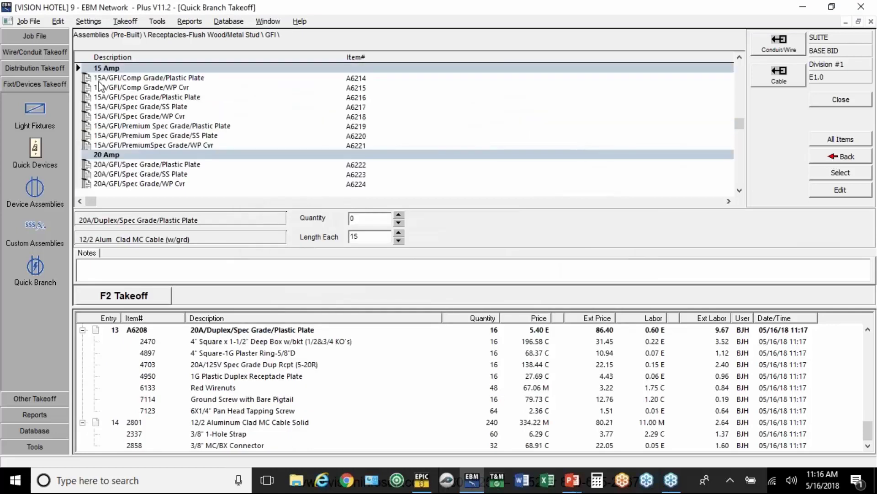
{"action": "left_click", "coordinate": [123, 165]}
{"action": "type", "text": "4"}
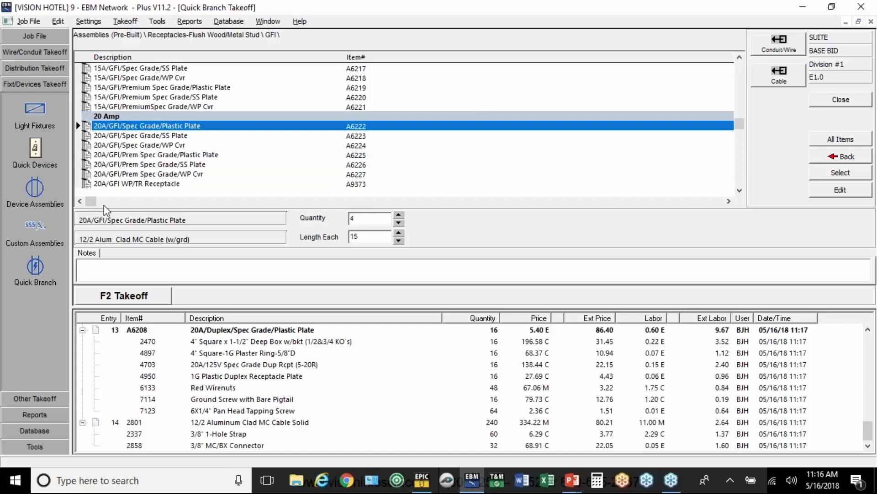
{"action": "left_click", "coordinate": [101, 295]}
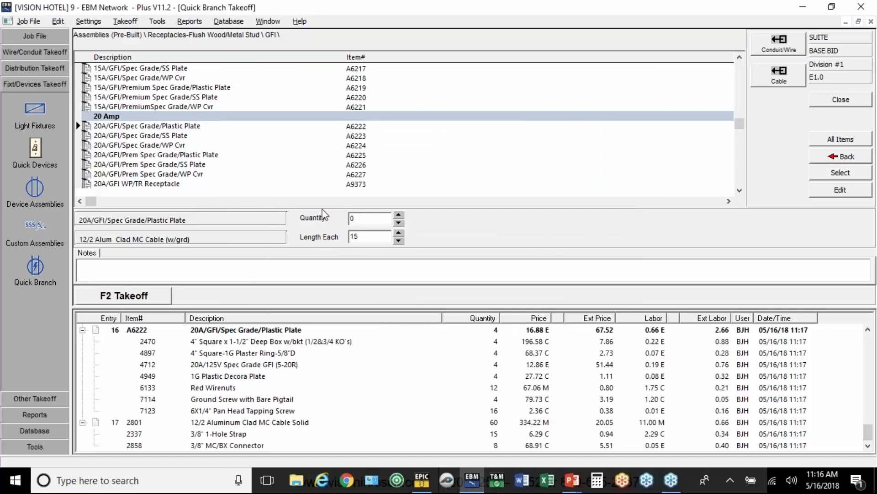
Switch the current breakdown to ALTERNATE #1 and return to the flush wood/metal stud receptacle categories.
{"action": "left_click", "coordinate": [846, 53]}
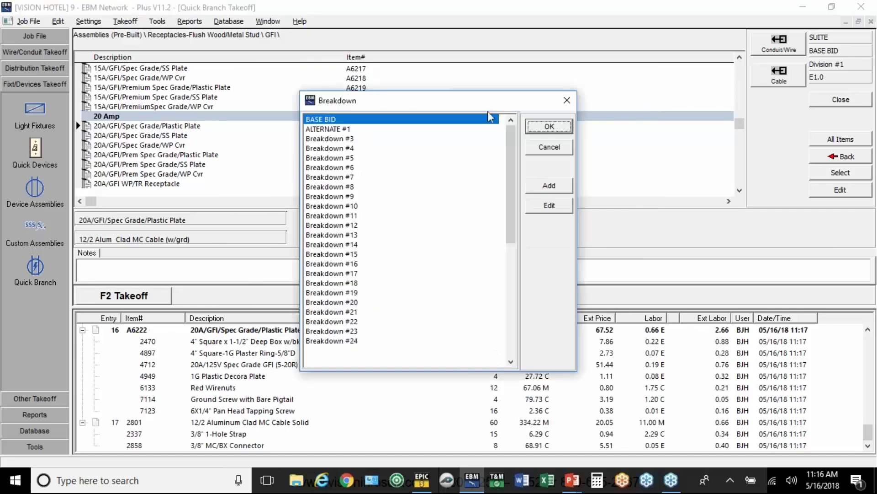
{"action": "double_click", "coordinate": [454, 128]}
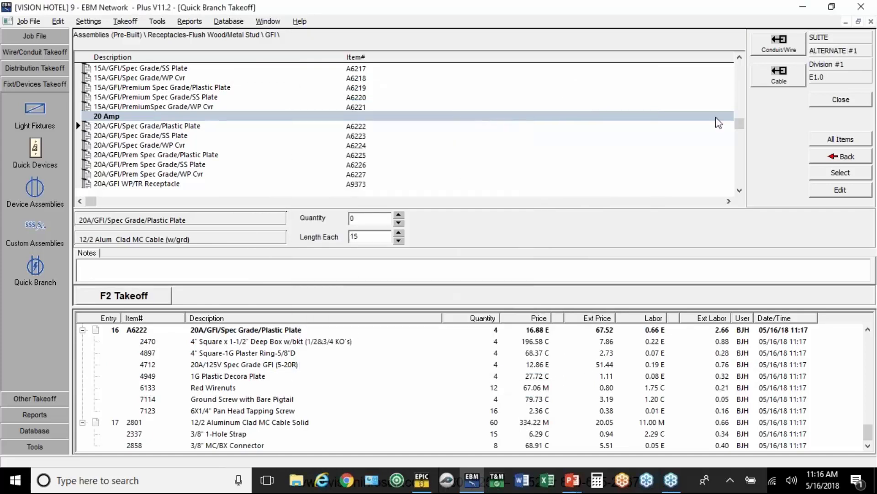
{"action": "left_click", "coordinate": [848, 158]}
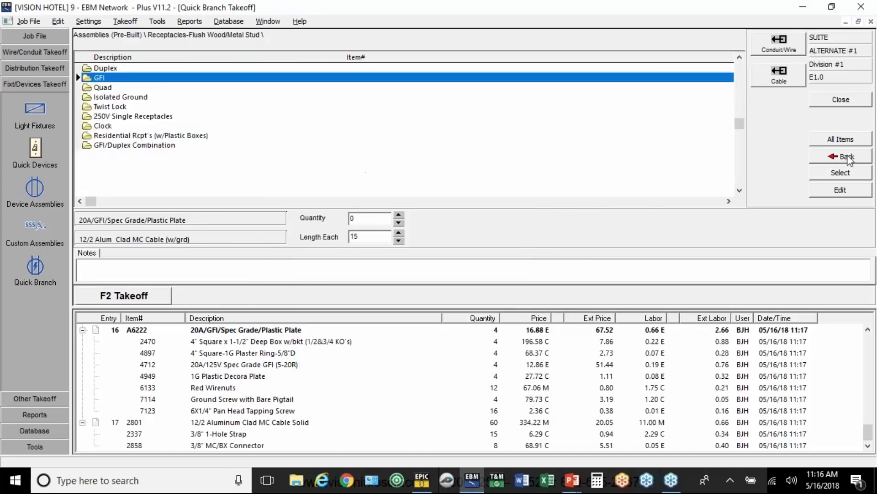
Select the priced Wall Mtd Occupancy Sensor Assy from the pre-built occupancy sensor assemblies and set its quantity to 4.
{"action": "left_click", "coordinate": [848, 157]}
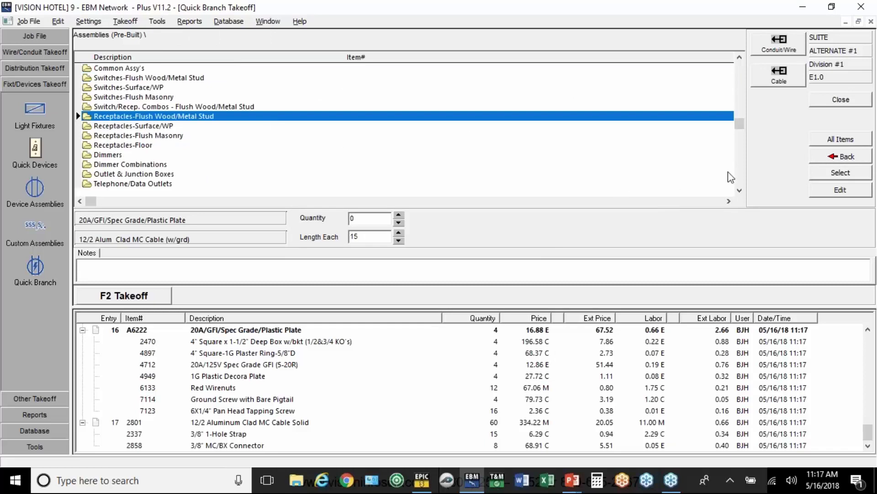
{"action": "scroll", "coordinate": [740, 180], "scroll_direction": "down", "scroll_amount": 2}
{"action": "double_click", "coordinate": [147, 136]}
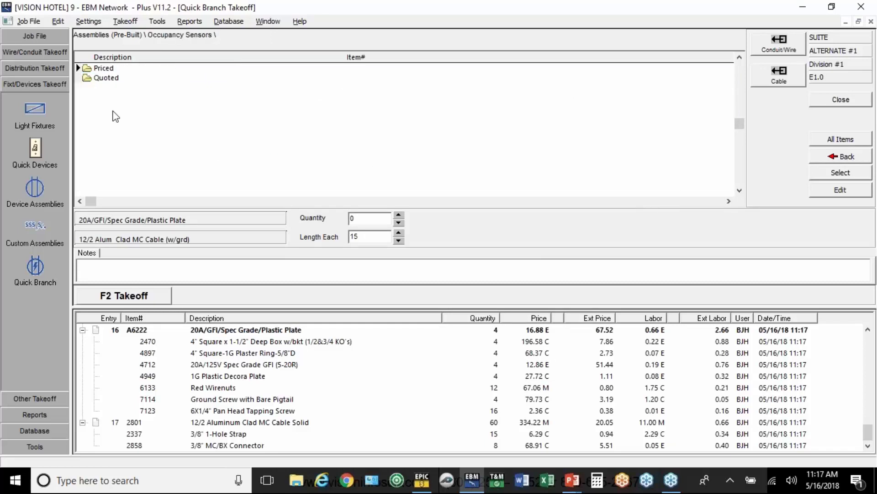
{"action": "double_click", "coordinate": [104, 69]}
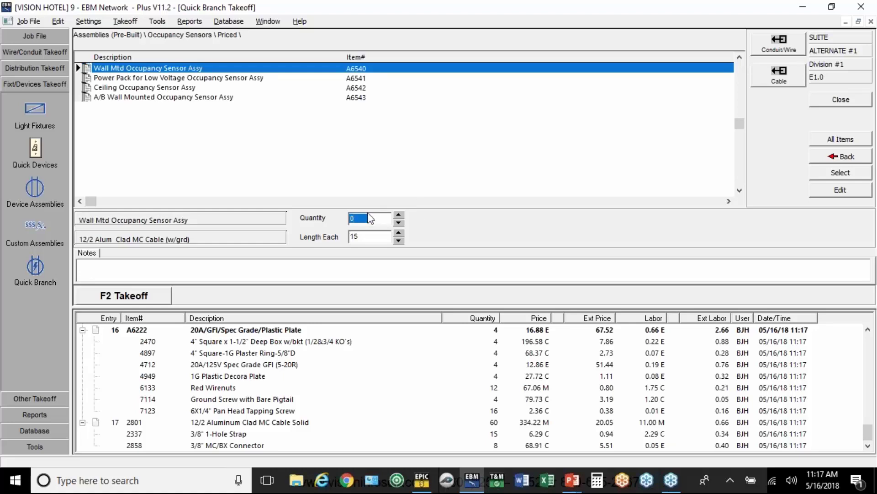
{"action": "left_click", "coordinate": [399, 215]}
{"action": "left_click", "coordinate": [399, 215]}
{"action": "left_click", "coordinate": [399, 214]}
{"action": "left_click", "coordinate": [399, 215]}
Assign the 3/4" EMT w/3 #12's SS Stl Str Wire conduit assembly at length 15 each and take off the occupancy sensors.
{"action": "left_click", "coordinate": [779, 45]}
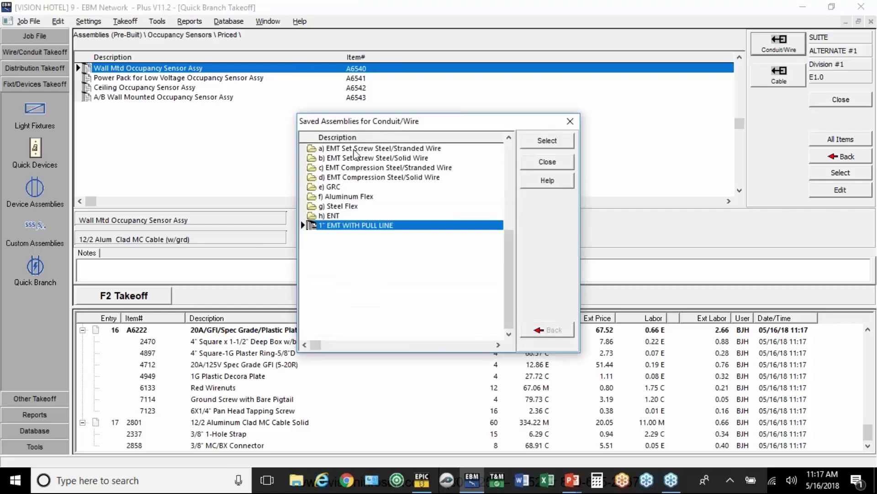
{"action": "double_click", "coordinate": [352, 149]}
{"action": "left_click", "coordinate": [351, 158]}
{"action": "double_click", "coordinate": [351, 159]}
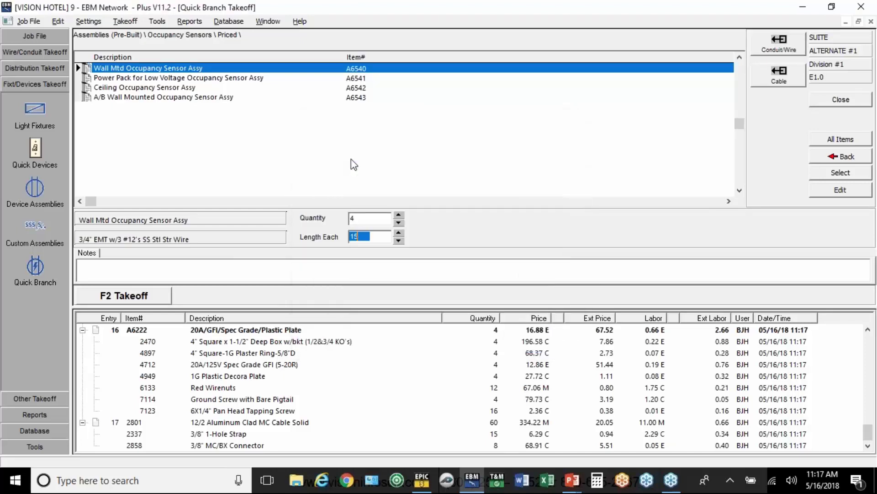
{"action": "left_click", "coordinate": [167, 293]}
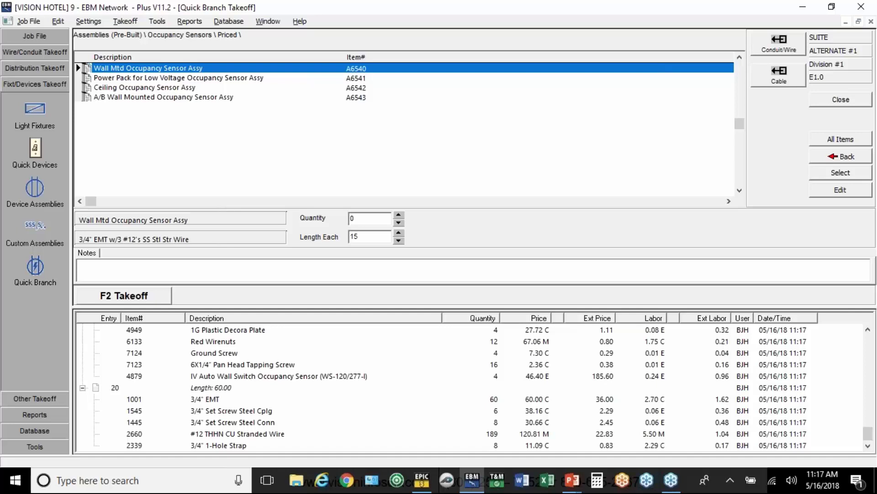
In the audit trail, move the Wall Mtd Occupancy Sensor assembly and its 3/4" EMT run from the SUITE section to COMMON AREA.
{"action": "left_click", "coordinate": [425, 365]}
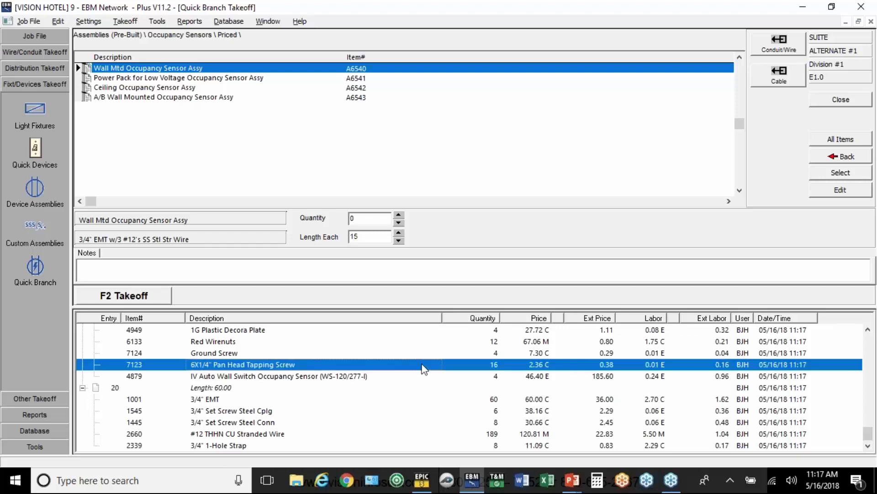
{"action": "double_click", "coordinate": [425, 366]}
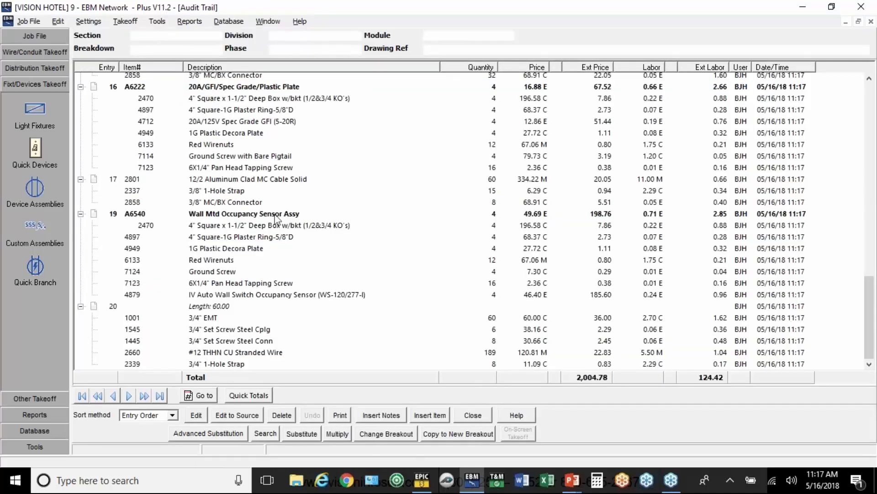
{"action": "left_click", "coordinate": [277, 218]}
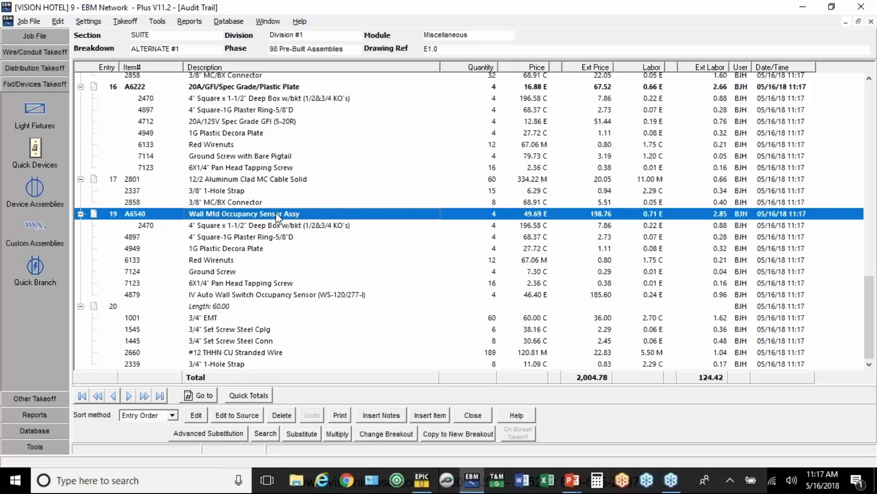
{"action": "left_click", "coordinate": [239, 364], "text": "shift"}
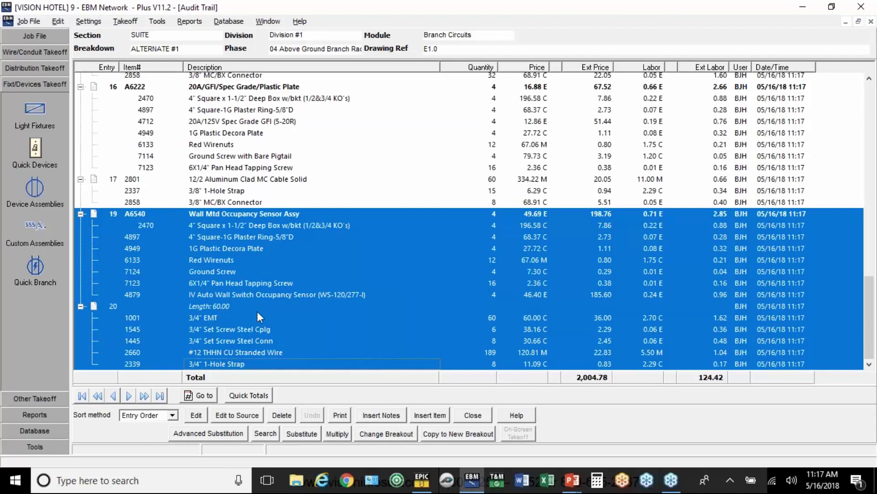
{"action": "left_click", "coordinate": [392, 434]}
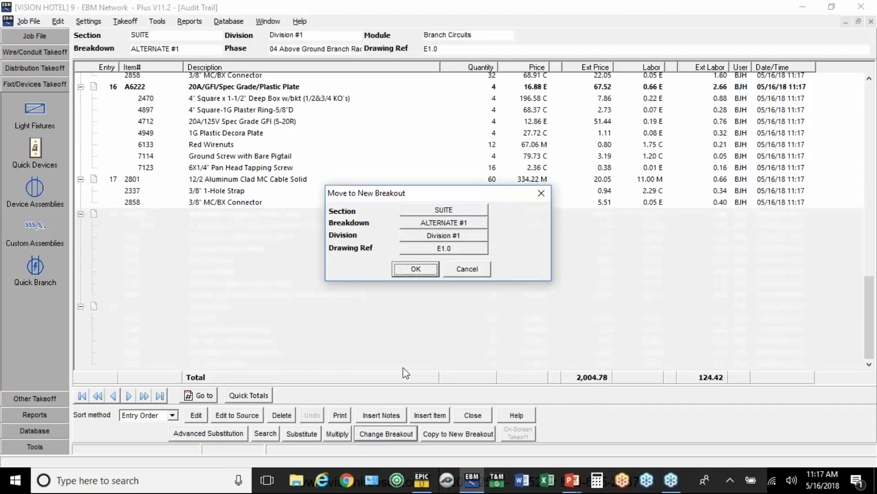
{"action": "left_click", "coordinate": [438, 212]}
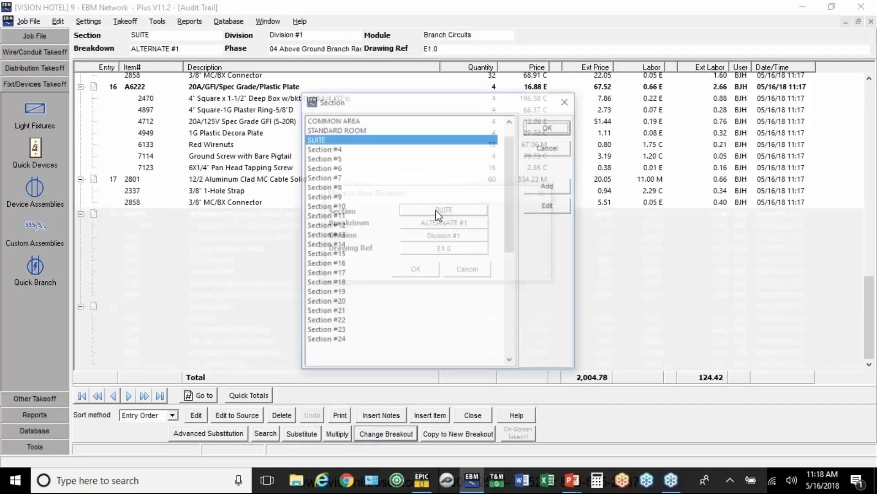
{"action": "left_click", "coordinate": [351, 119]}
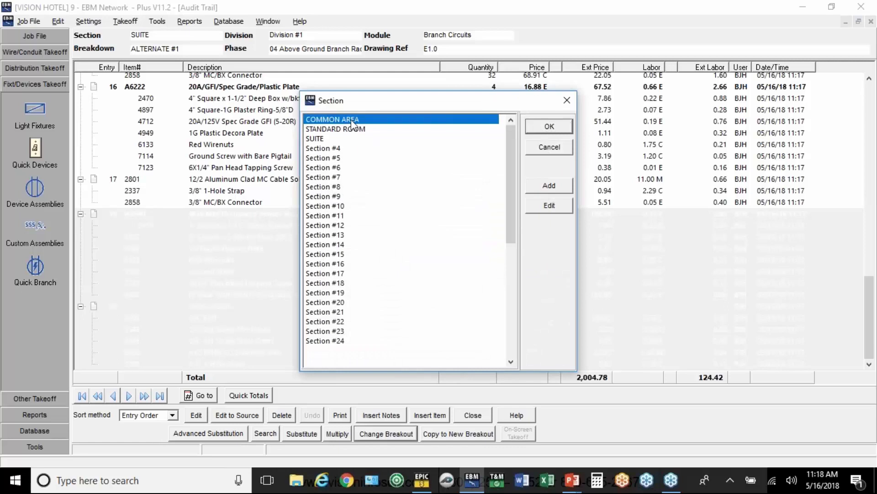
{"action": "left_click", "coordinate": [550, 128]}
{"action": "left_click", "coordinate": [418, 278]}
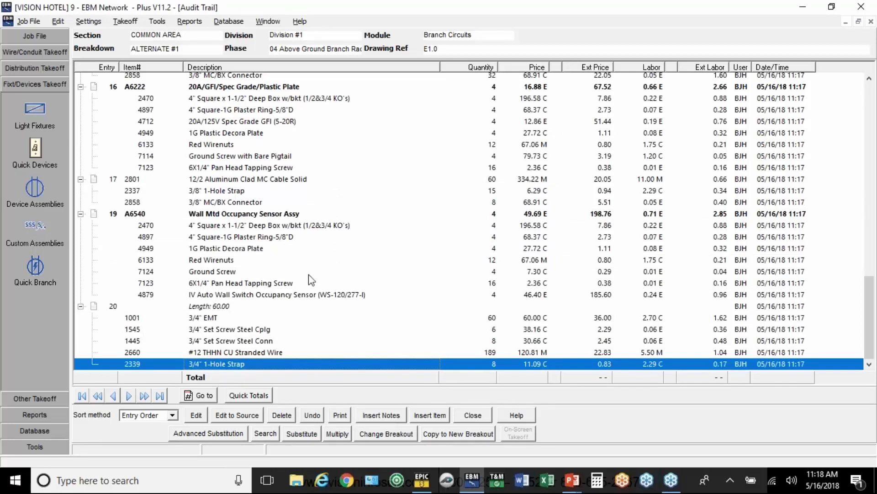
Review the section and breakdown assigned to the occupancy sensor, GFI and duplex receptacle entries in the audit trail.
{"action": "left_click", "coordinate": [232, 216]}
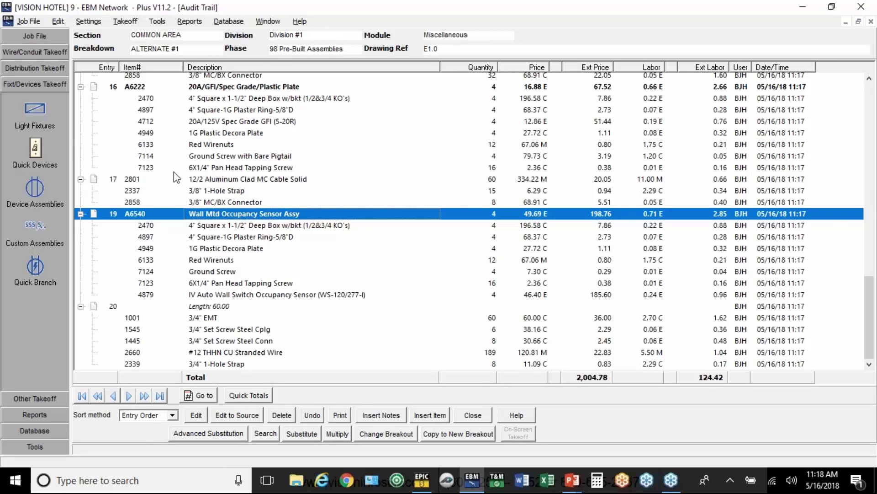
{"action": "left_click", "coordinate": [208, 87]}
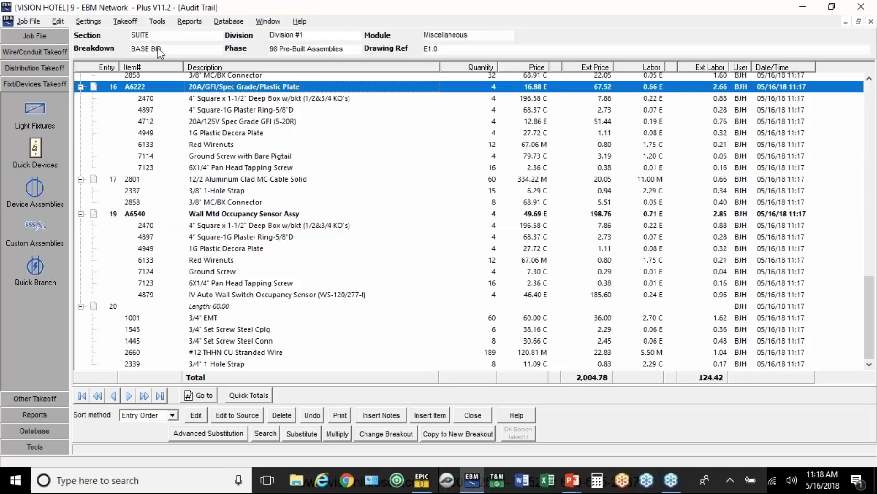
{"action": "key", "text": "Up"}
{"action": "key", "text": "Up"}
{"action": "key", "text": "Up"}
{"action": "key", "text": "Up"}
{"action": "key", "text": "Up"}
{"action": "key", "text": "Up"}
{"action": "key", "text": "Up"}
{"action": "key", "text": "Up"}
{"action": "key", "text": "Up"}
{"action": "key", "text": "Up"}
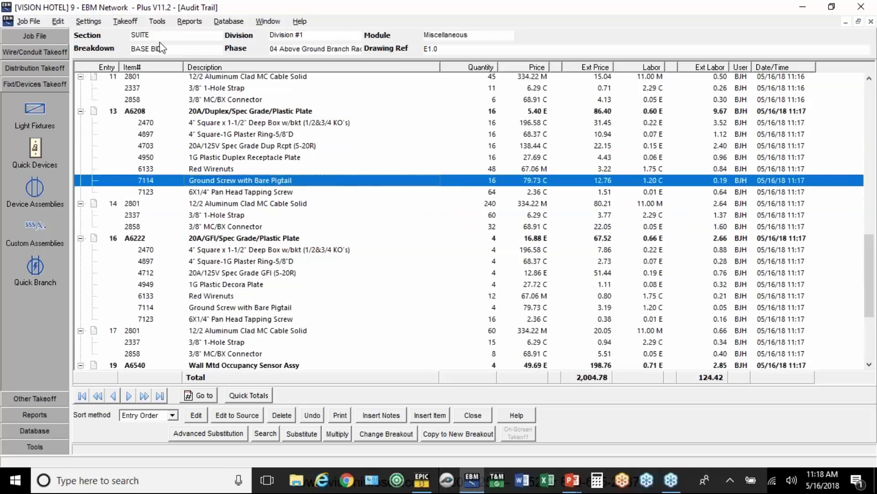
{"action": "left_click", "coordinate": [197, 116]}
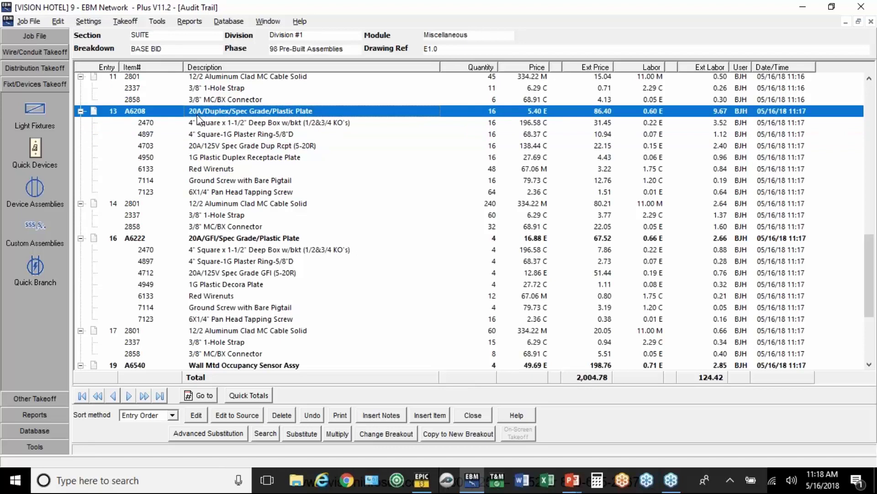
{"action": "left_click", "coordinate": [204, 123]}
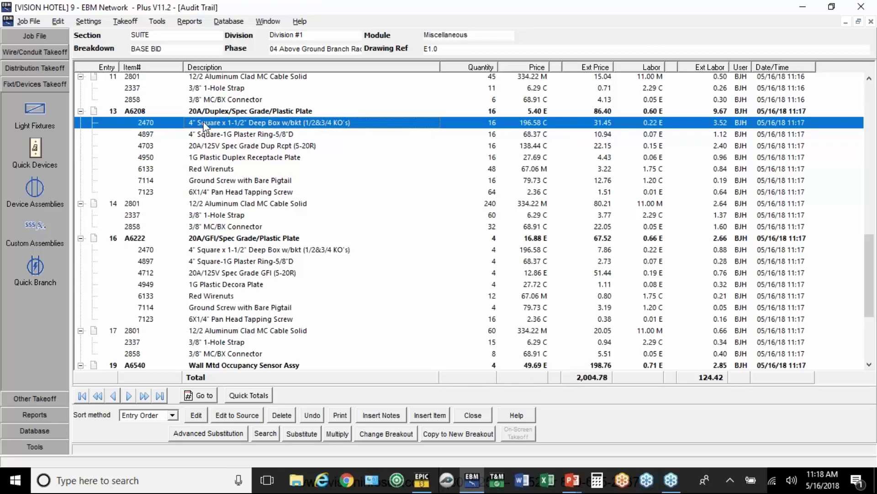
Set up a job extension with Section as the first order and save the bid summary as TYPICAL AREAS.
{"action": "left_click", "coordinate": [31, 415]}
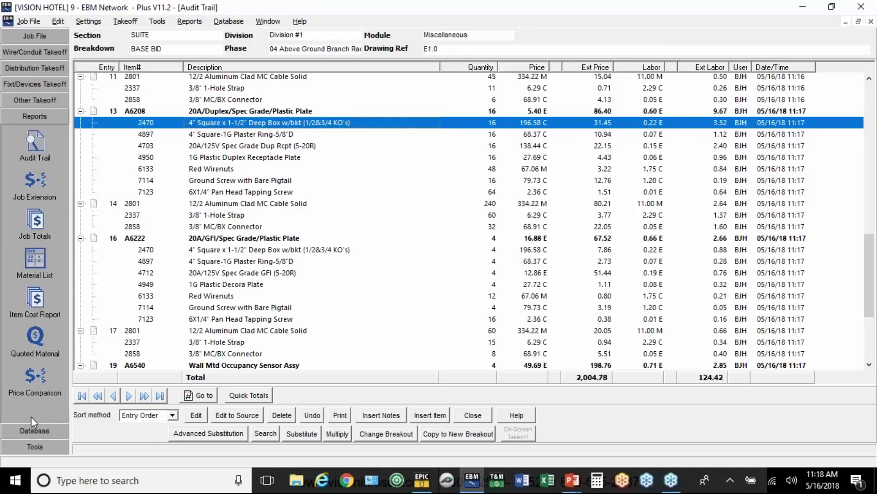
{"action": "left_click", "coordinate": [29, 184]}
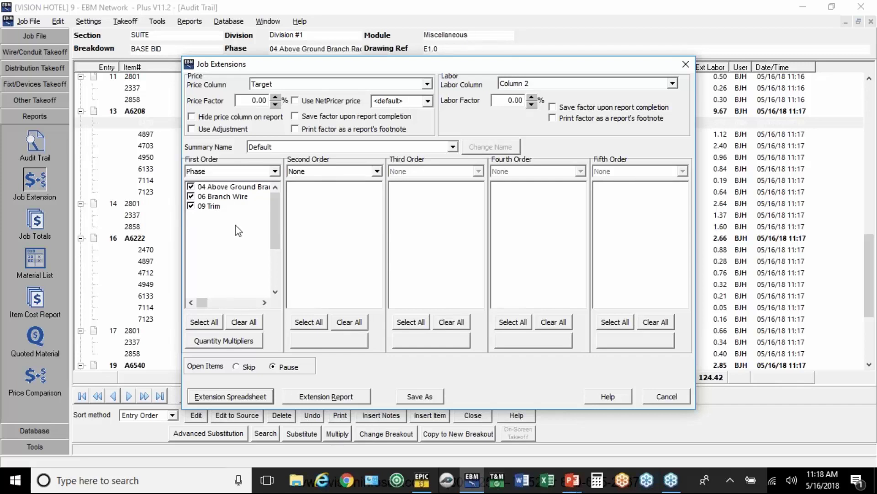
{"action": "left_click", "coordinate": [275, 171]}
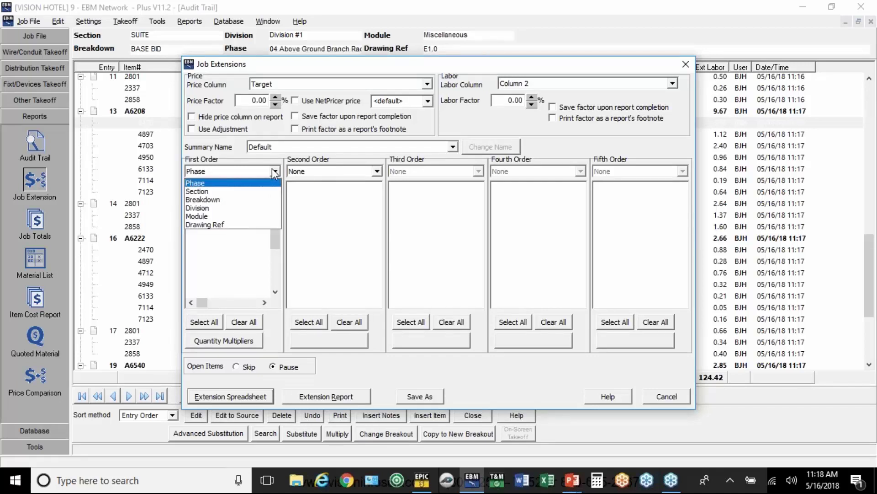
{"action": "left_click", "coordinate": [204, 191]}
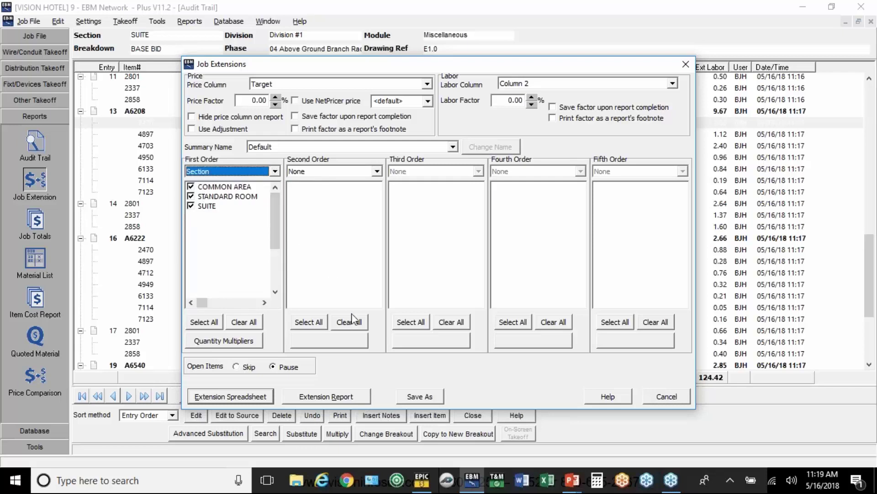
{"action": "left_click", "coordinate": [430, 397]}
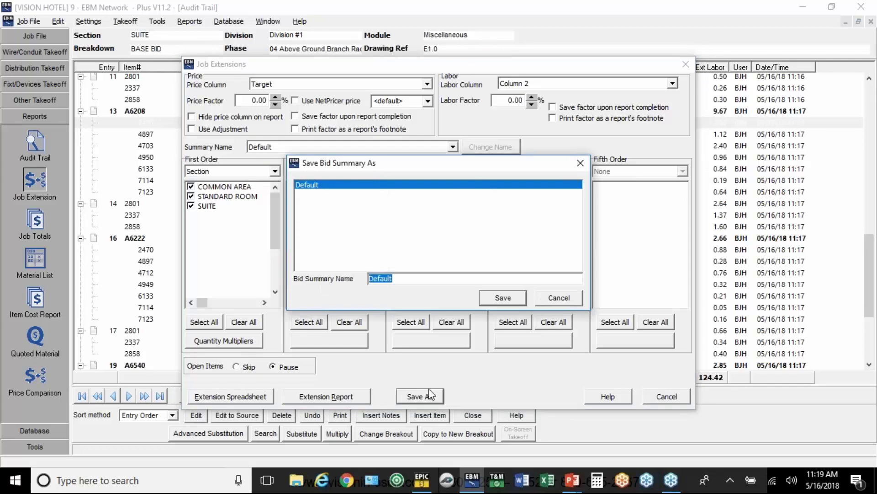
{"action": "type", "text": "TYPICAL AREAS"}
{"action": "left_click", "coordinate": [502, 298]}
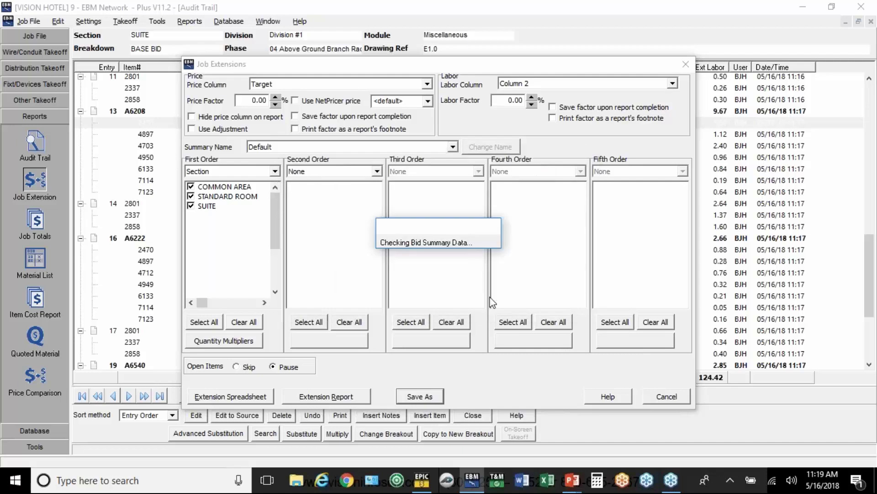
Generate the extension spreadsheet by section and review its items from COMMON AREA through the Job Total.
{"action": "key", "text": "alt+e"}
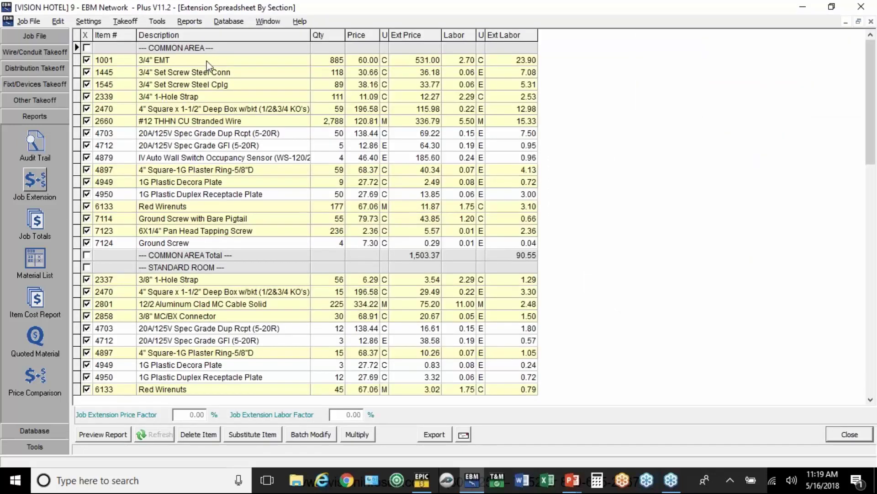
{"action": "left_click", "coordinate": [871, 384]}
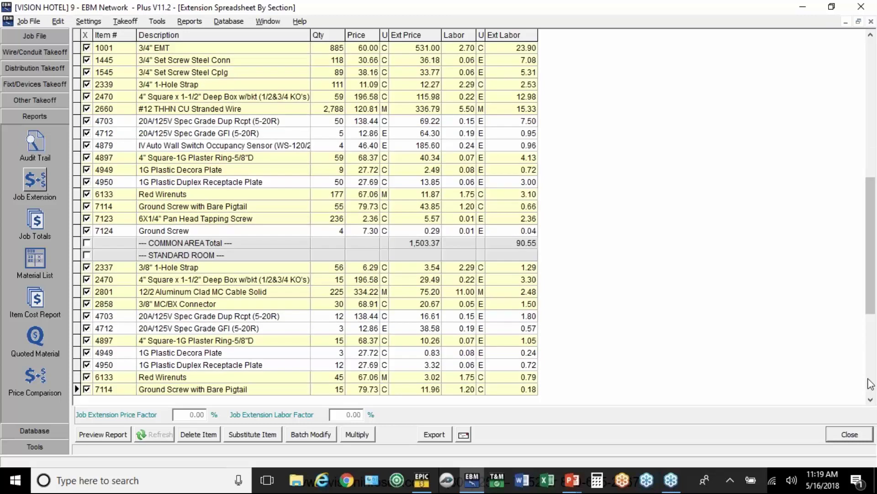
{"action": "left_click", "coordinate": [871, 384]}
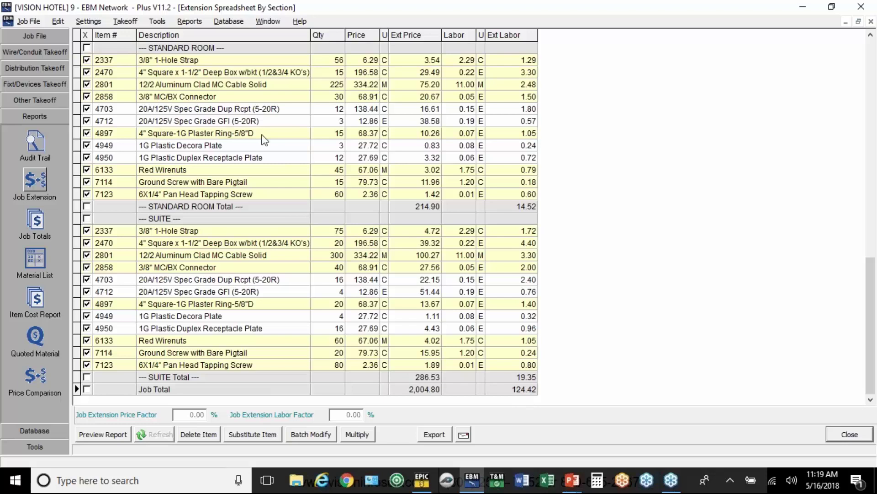
In the job totals for TYPICAL AREAS, set overhead and profit to 10% each by entire job.
{"action": "left_click", "coordinate": [40, 223]}
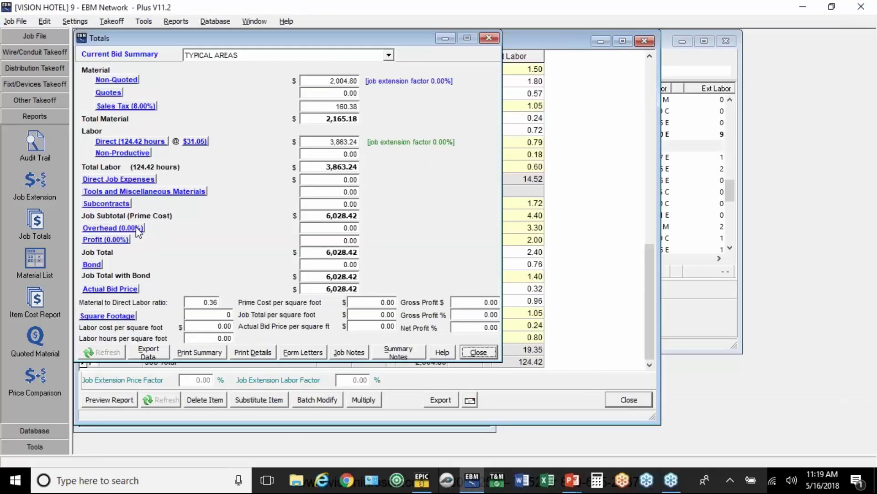
{"action": "left_click", "coordinate": [136, 228]}
{"action": "type", "text": "10"}
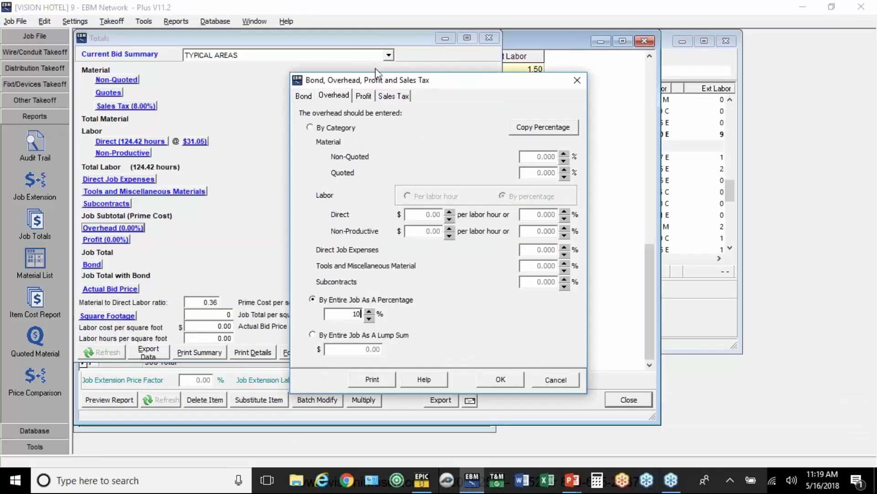
{"action": "left_click", "coordinate": [363, 96]}
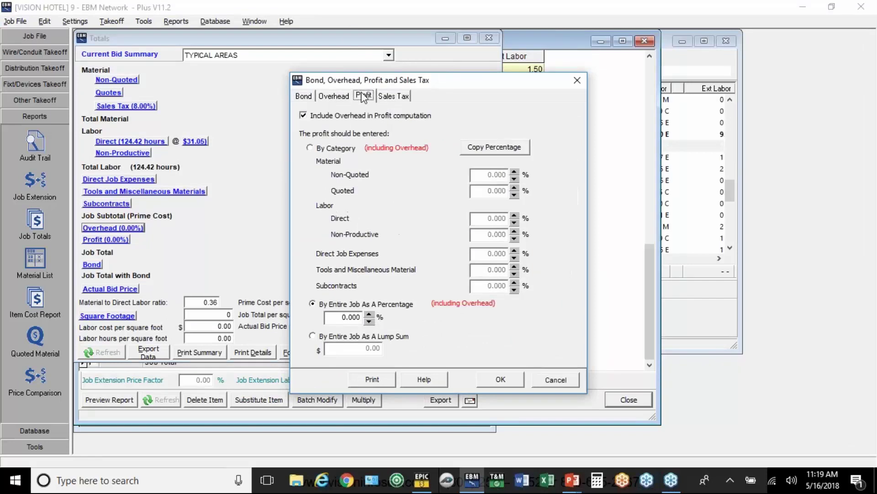
{"action": "left_click_drag", "start_coordinate": [360, 317], "coordinate": [336, 317]}
{"action": "type", "text": "10"}
{"action": "left_click", "coordinate": [487, 375]}
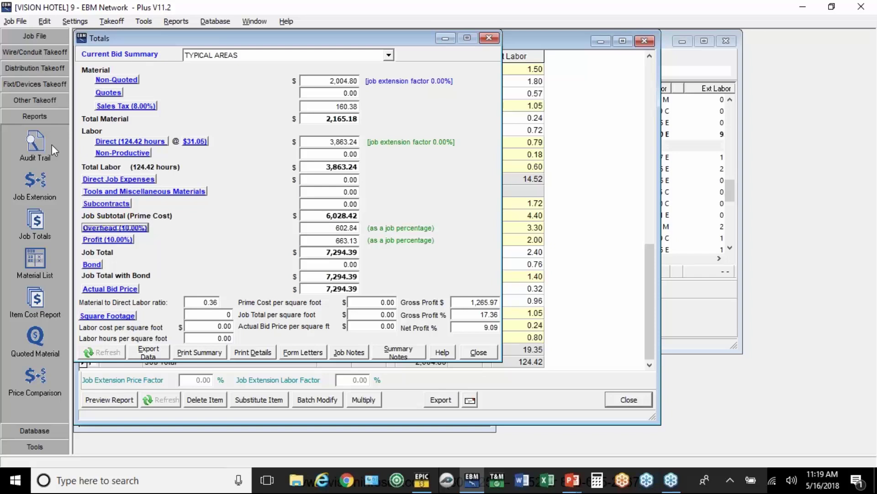
Set up a job extension with Breakdown as the first order, including only ALTERNATE #1 and excluding BASE BID.
{"action": "left_click", "coordinate": [34, 180]}
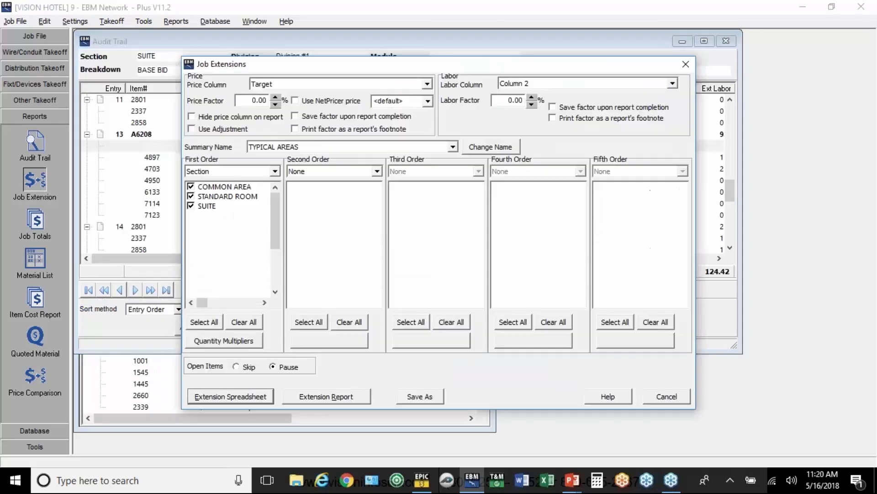
{"action": "left_click", "coordinate": [277, 172]}
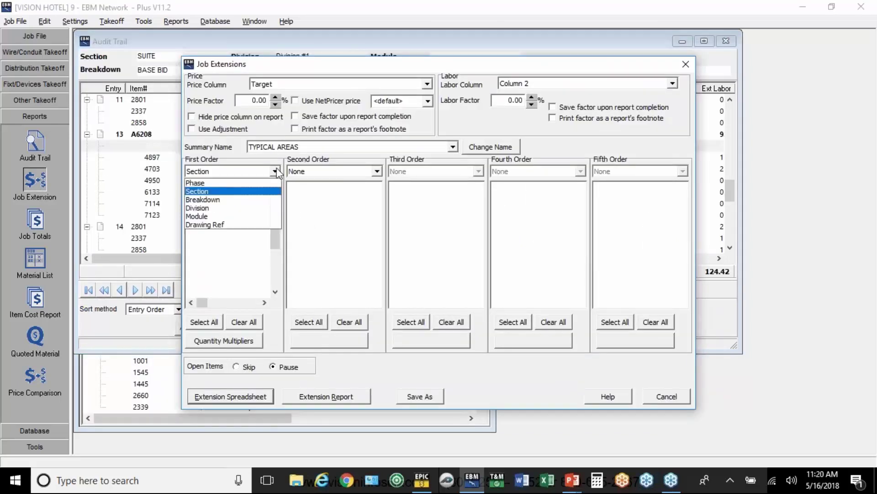
{"action": "left_click", "coordinate": [217, 201]}
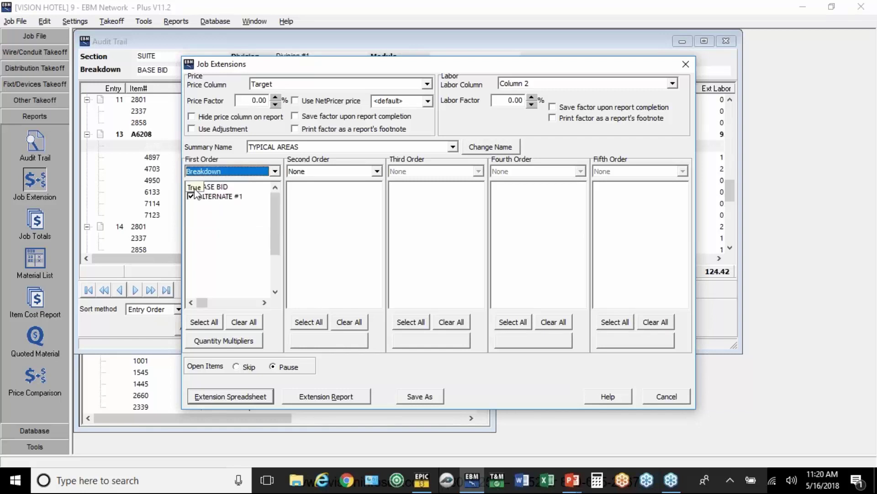
{"action": "left_click", "coordinate": [191, 186]}
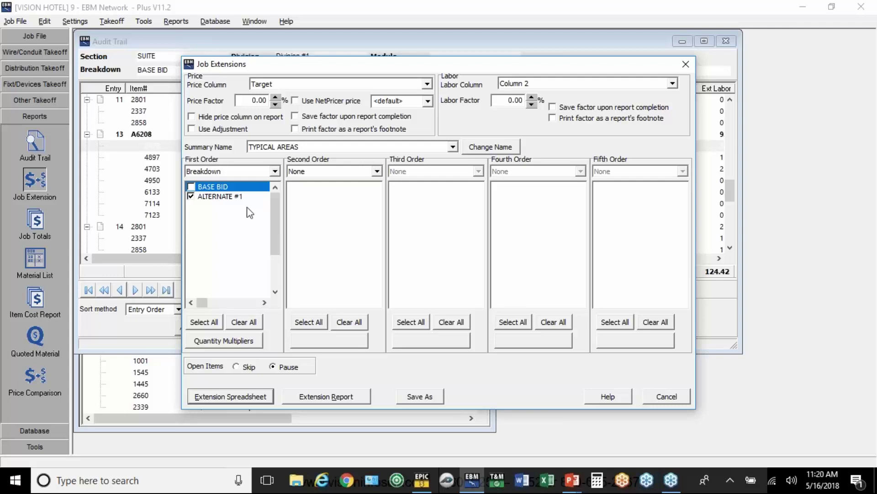
Save the bid summary as ALTERNATE #1 and generate its extension spreadsheet by breakdown.
{"action": "left_click", "coordinate": [419, 396]}
{"action": "type", "text": "ALT"}
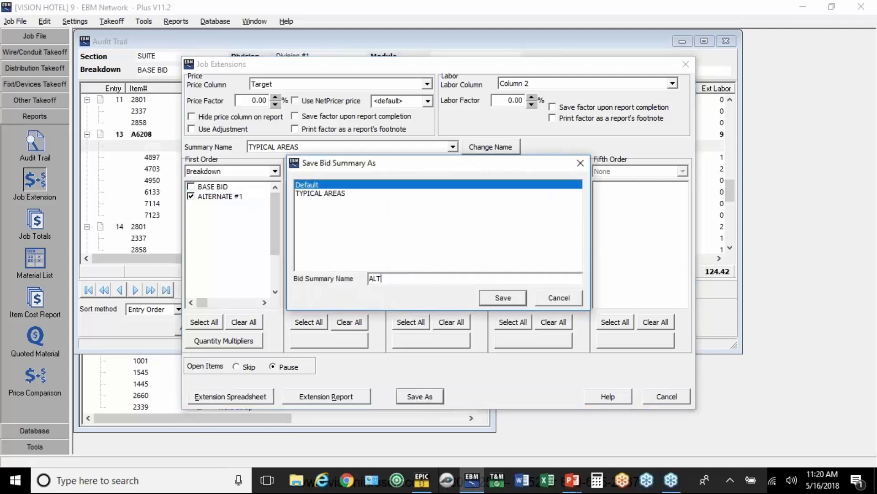
{"action": "type", "text": "ERNATE #1"}
{"action": "left_click", "coordinate": [503, 297]}
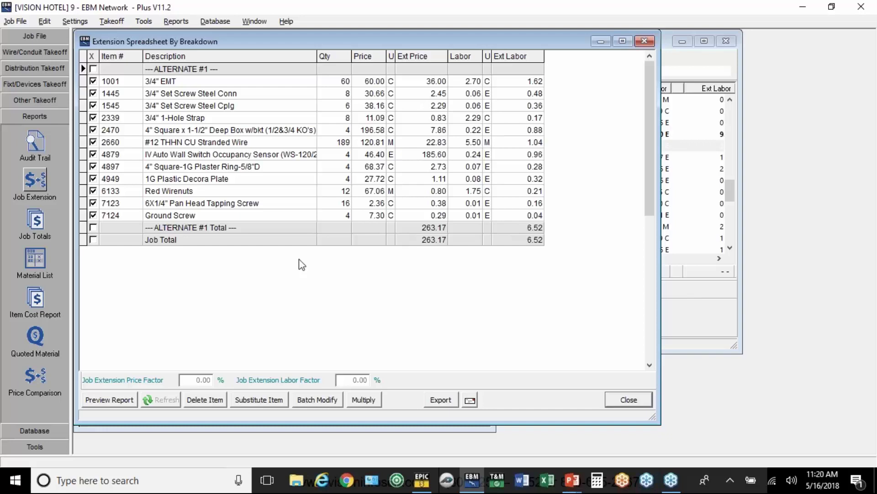
View the job totals for ALTERNATE #1 and switch the current bid summary to TYPICAL AREAS.
{"action": "left_click", "coordinate": [40, 222]}
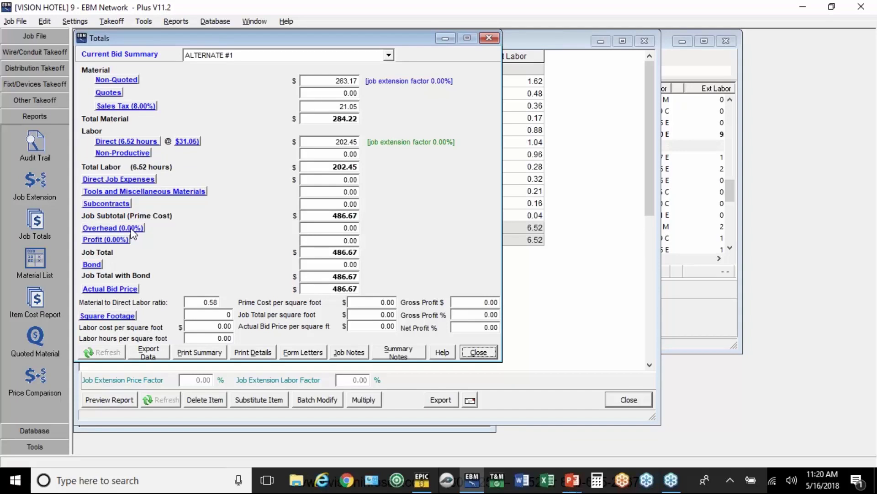
{"action": "left_click", "coordinate": [388, 56]}
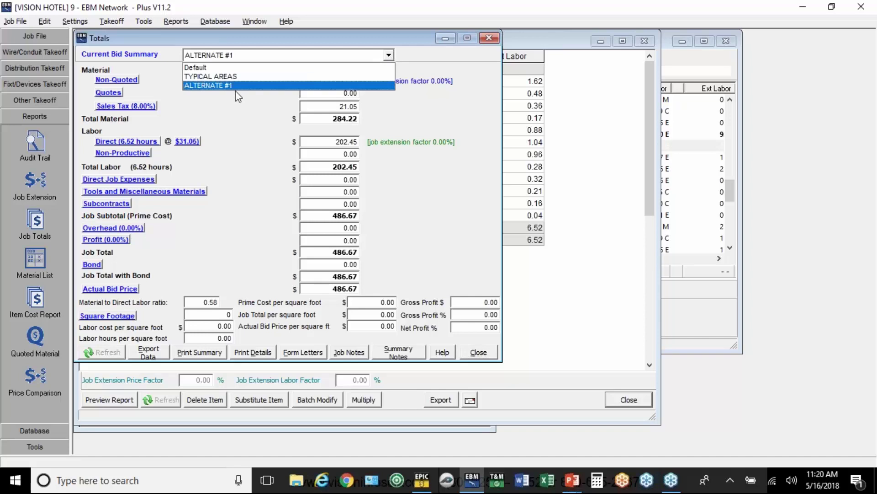
{"action": "left_click", "coordinate": [224, 77]}
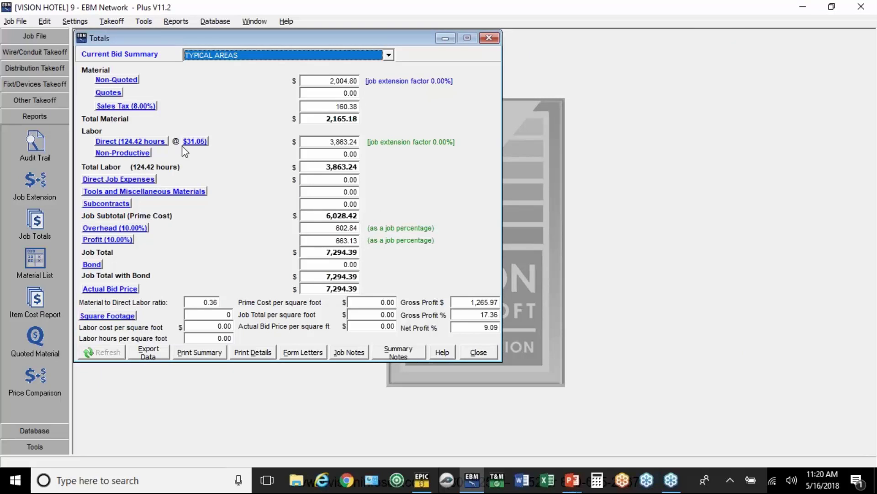
In the job extension for TYPICAL AREAS, set the quantity multipliers to 90 for STANDARD ROOM and 10 for SUITE.
{"action": "left_click", "coordinate": [36, 180]}
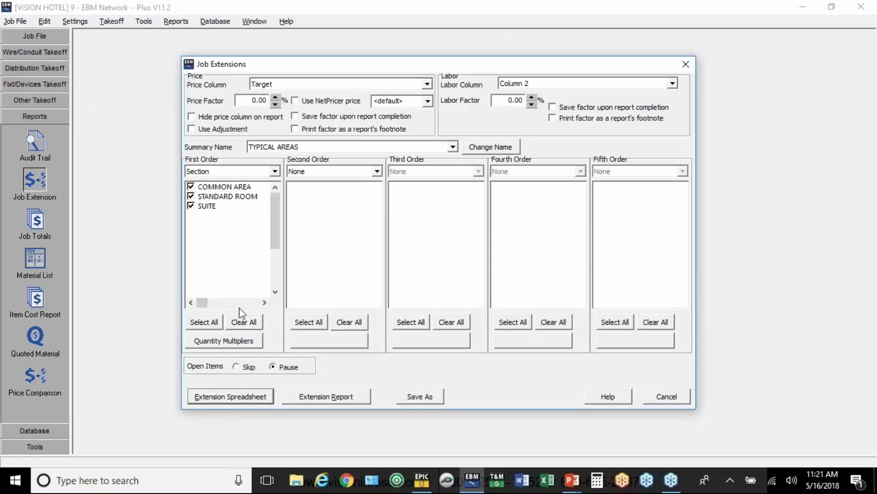
{"action": "left_click", "coordinate": [235, 345]}
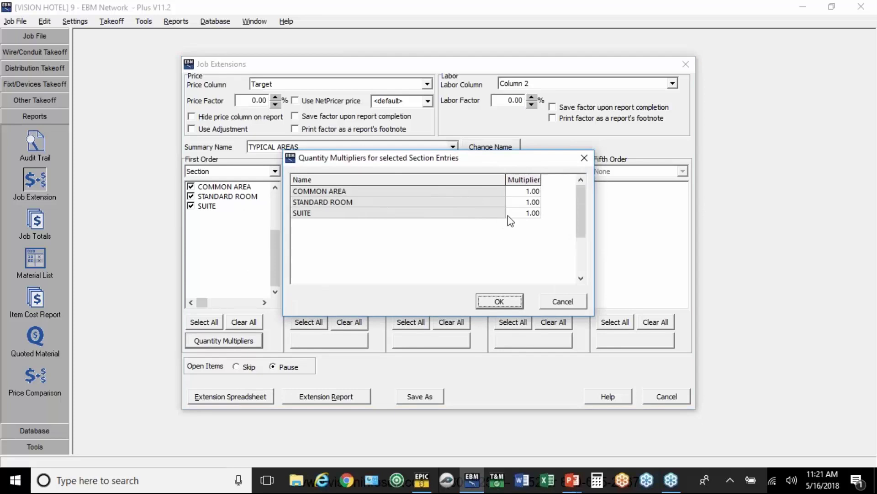
{"action": "left_click", "coordinate": [522, 203]}
{"action": "type", "text": "90"}
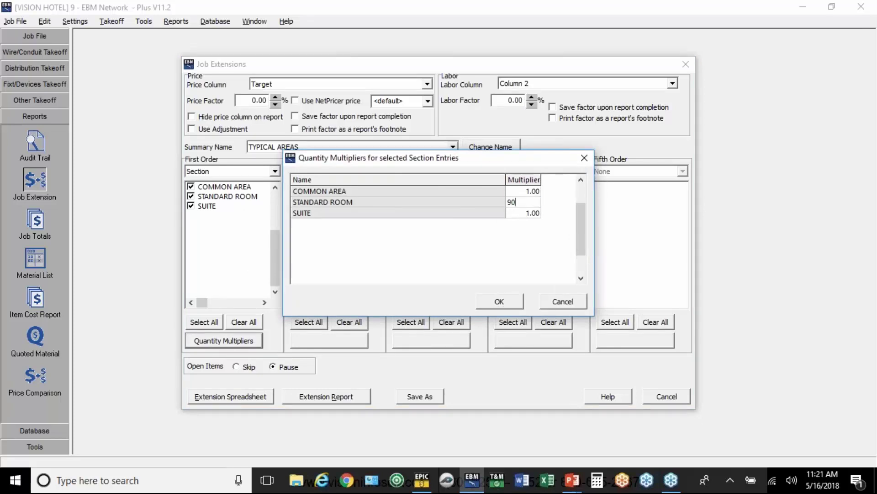
{"action": "key", "text": "Return"}
{"action": "left_click", "coordinate": [534, 213]}
{"action": "type", "text": "10"}
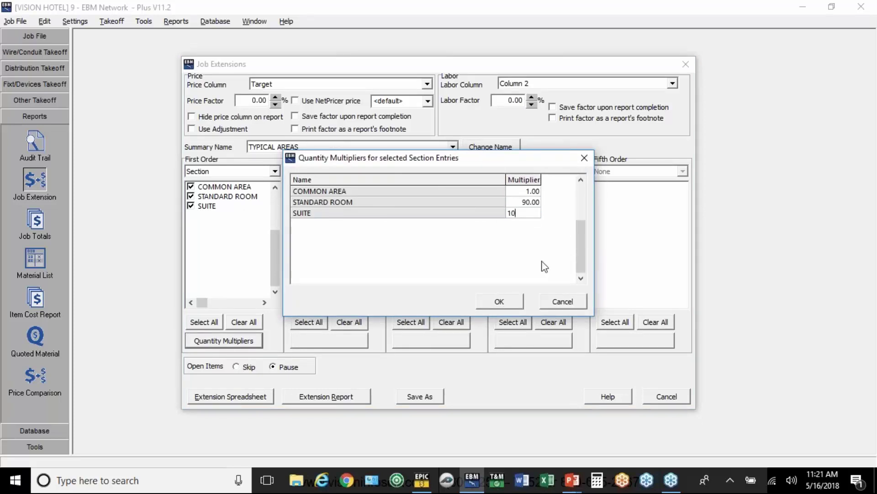
{"action": "left_click", "coordinate": [502, 302]}
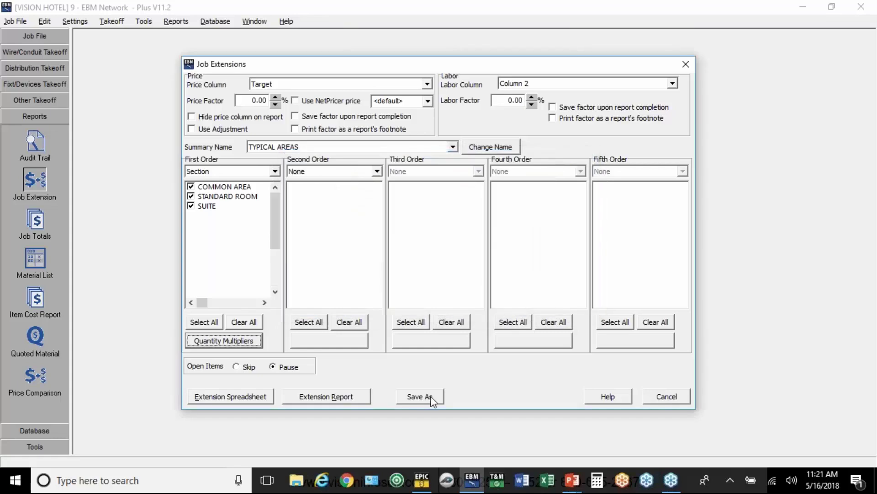
Save the bid summary as TYPICAL AREAS WITH MULITPLIERS and generate its extension spreadsheet by section.
{"action": "left_click", "coordinate": [431, 396]}
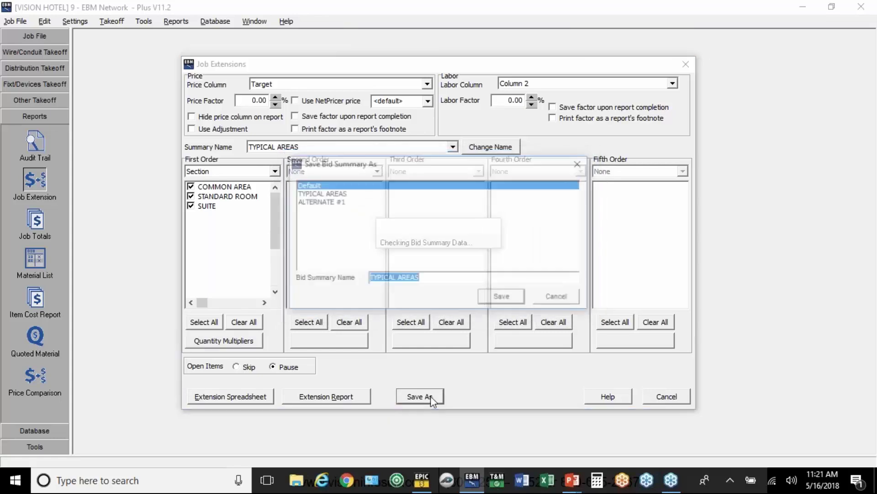
{"action": "left_click", "coordinate": [438, 281]}
{"action": "type", "text": "WITH MULITPLIERS"}
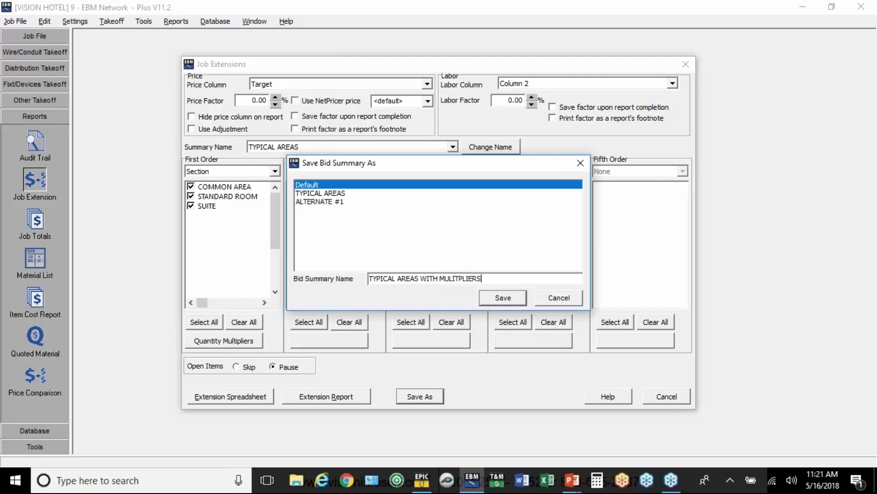
{"action": "left_click", "coordinate": [521, 300]}
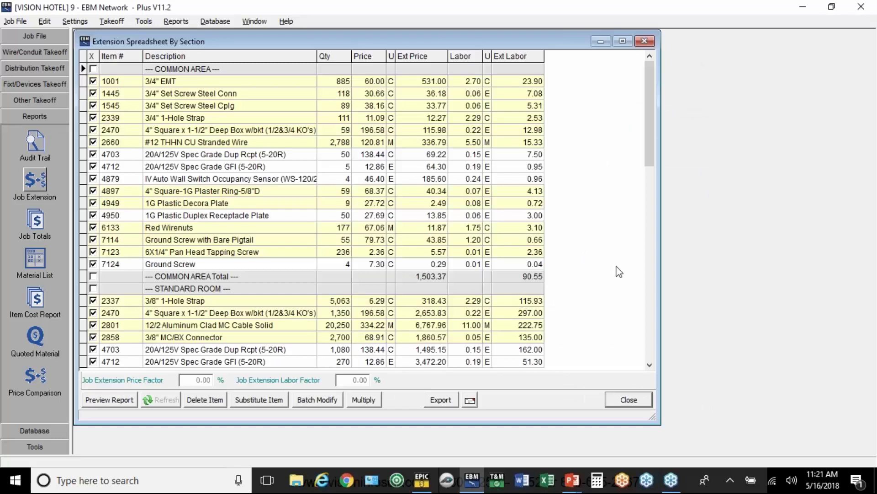
Review the multiplied quantities for the STANDARD ROOM and SUITE sections, including the 12/2 Aluminum Clad MC Cable.
{"action": "left_click_drag", "start_coordinate": [651, 130], "coordinate": [649, 243]}
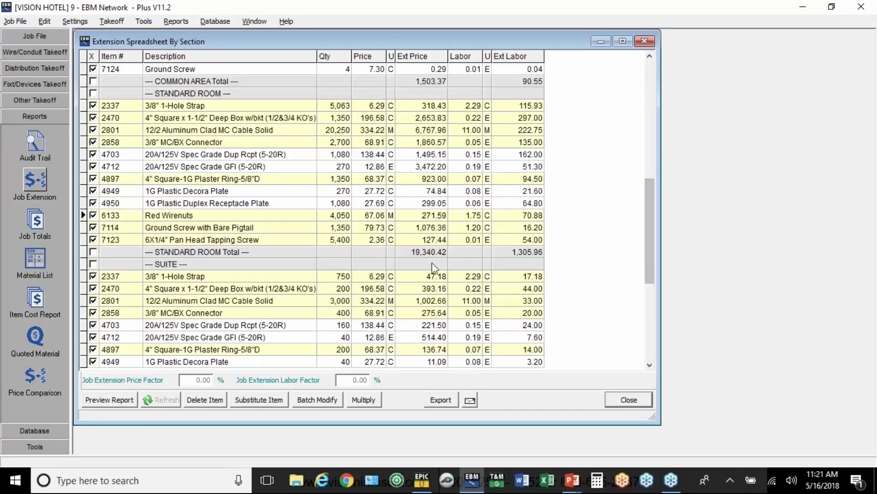
{"action": "left_click", "coordinate": [346, 131]}
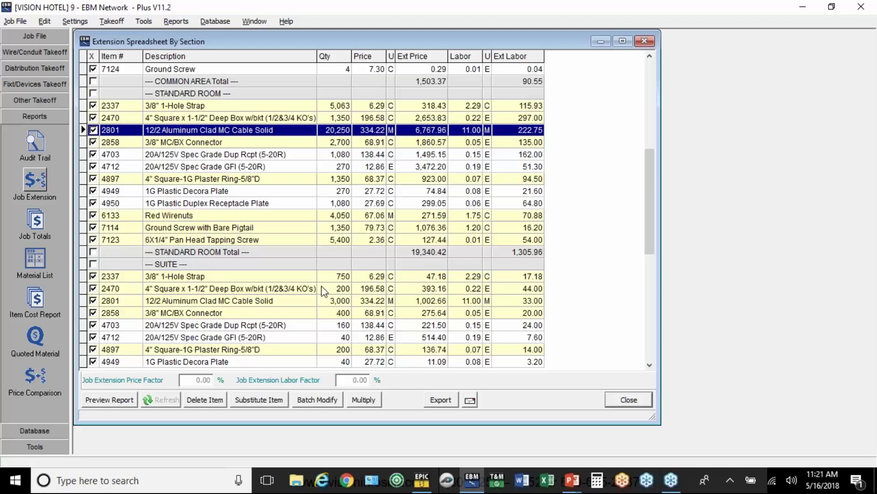
{"action": "left_click", "coordinate": [93, 227]}
In the job totals for TYPICAL AREAS WITH MULITPLIERS, set overhead and profit to 10% each by entire job.
{"action": "left_click", "coordinate": [35, 222]}
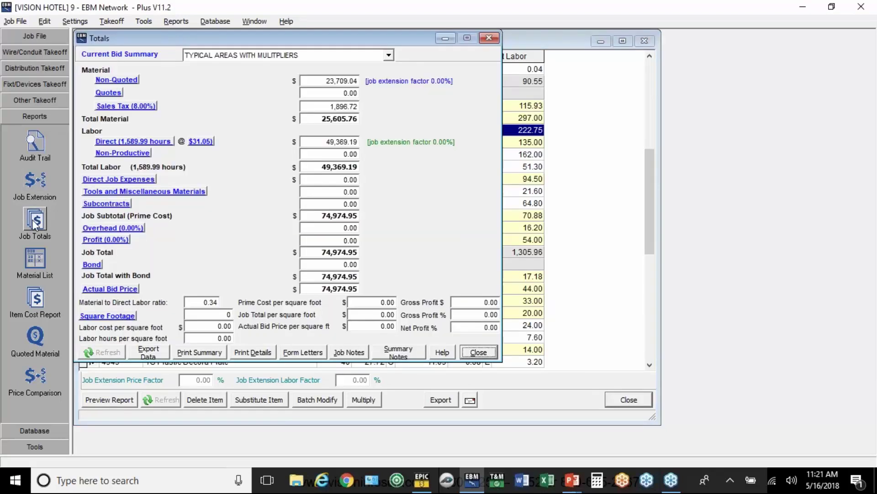
{"action": "left_click", "coordinate": [109, 228]}
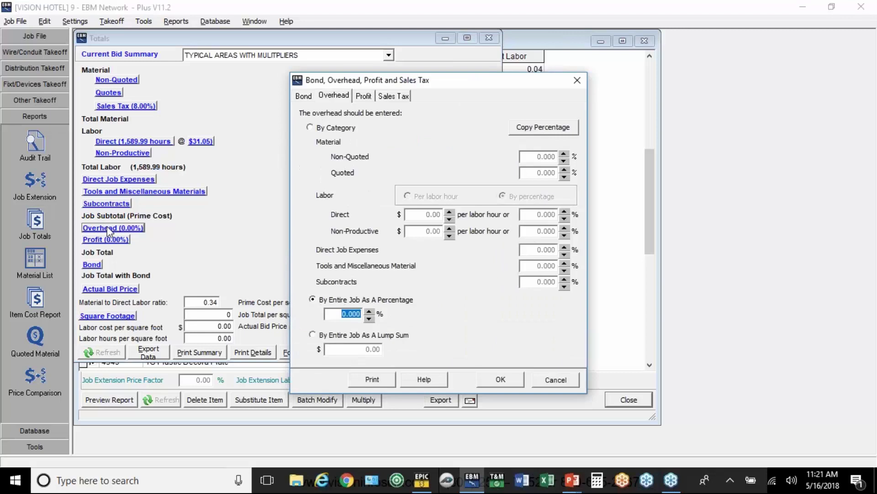
{"action": "left_click", "coordinate": [364, 96]}
{"action": "double_click", "coordinate": [358, 317]}
{"action": "type", "text": "10"}
{"action": "left_click", "coordinate": [511, 379]}
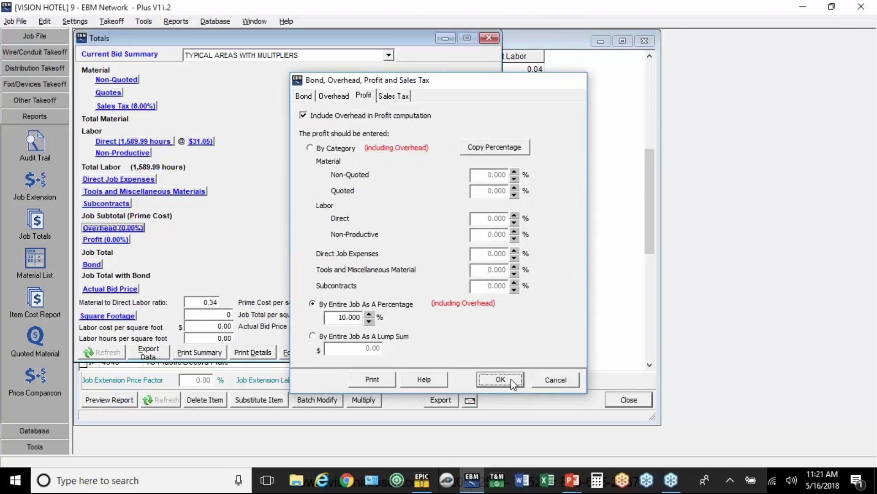
Compare the totals of the ALTERNATE #1 bid summary with those of TYPICAL AREAS WITH MULITPLIERS.
{"action": "left_click", "coordinate": [389, 55]}
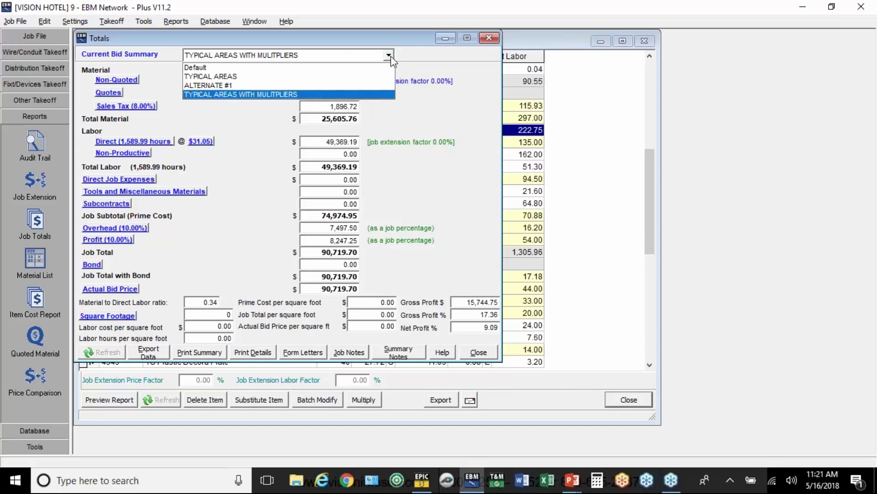
{"action": "left_click", "coordinate": [215, 85]}
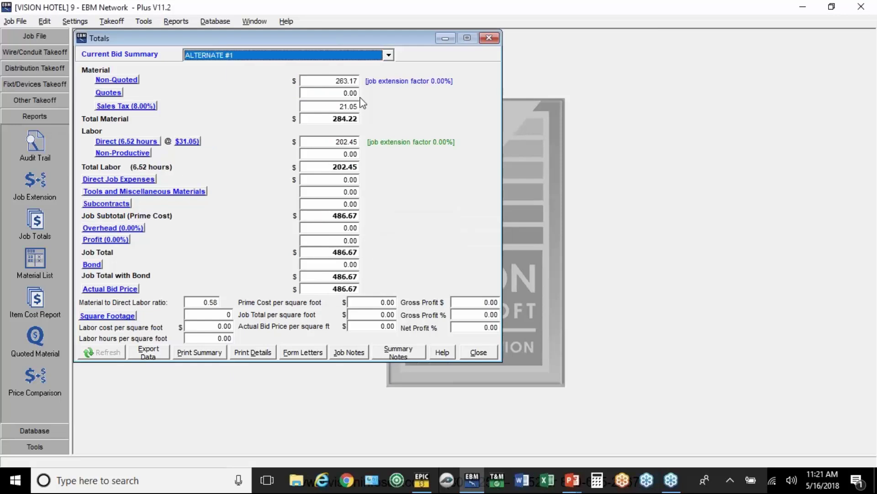
{"action": "left_click", "coordinate": [389, 55]}
{"action": "left_click", "coordinate": [284, 94]}
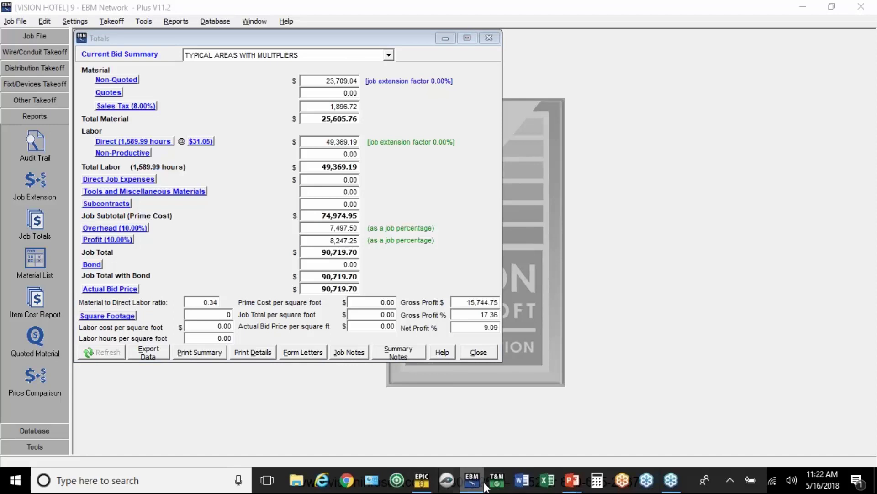
Switch to the PowerPoint slide show and advance to the closing thank-you slide.
{"action": "mouse_move", "coordinate": [572, 480]}
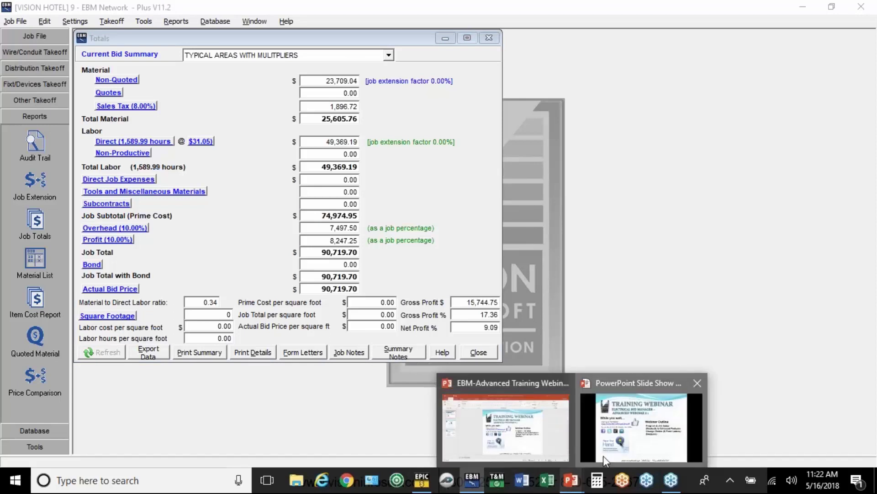
{"action": "left_click", "coordinate": [604, 456]}
{"action": "left_click", "coordinate": [488, 349]}
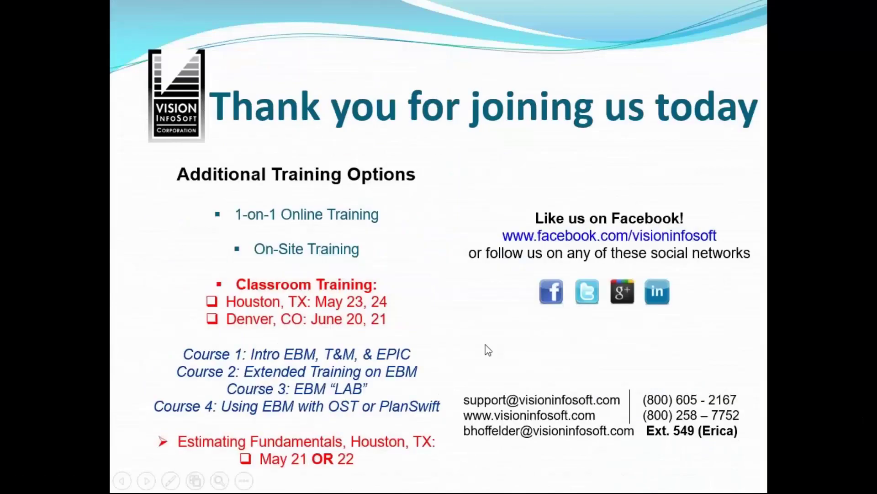